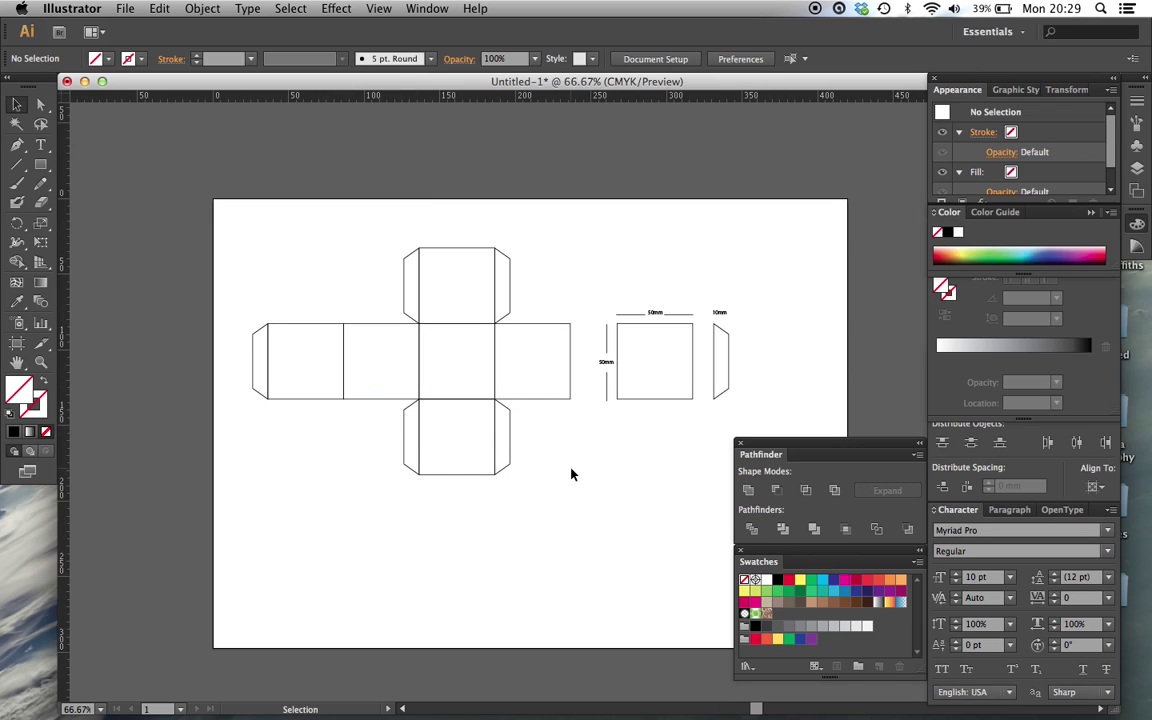
# - Zoom the cube net to actual size and pan across it to review its glue tabs
pyautogui.press('super+1')
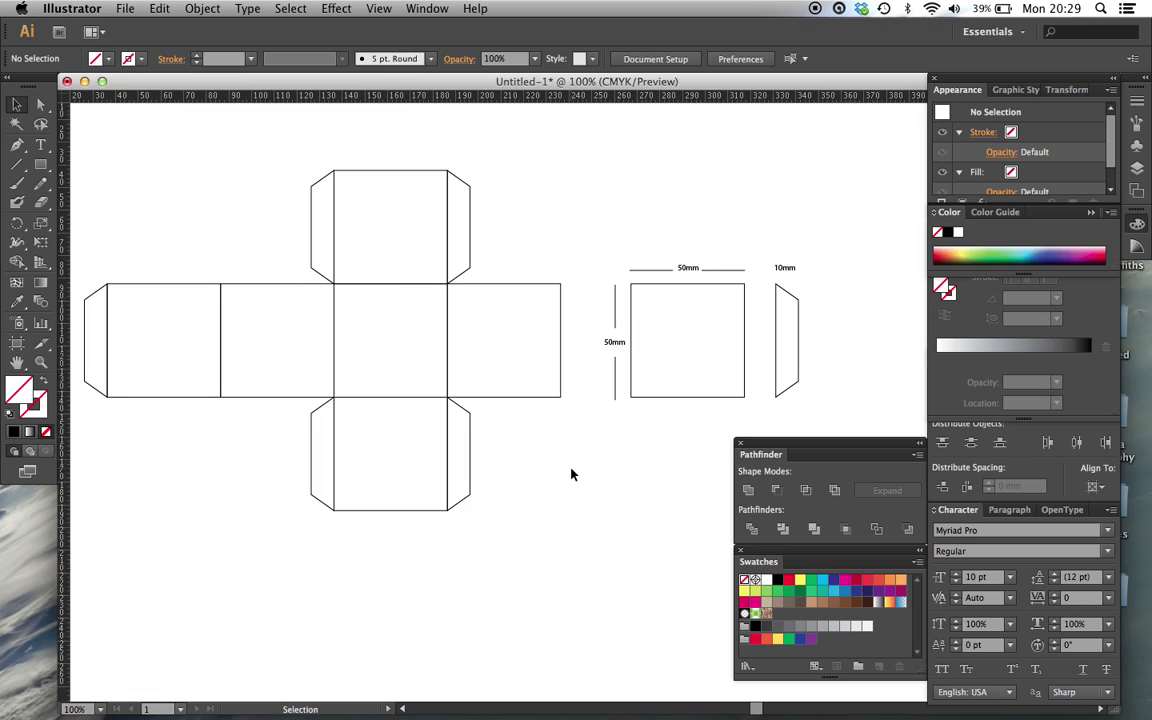
pyautogui.hscroll(-1, 571, 474)
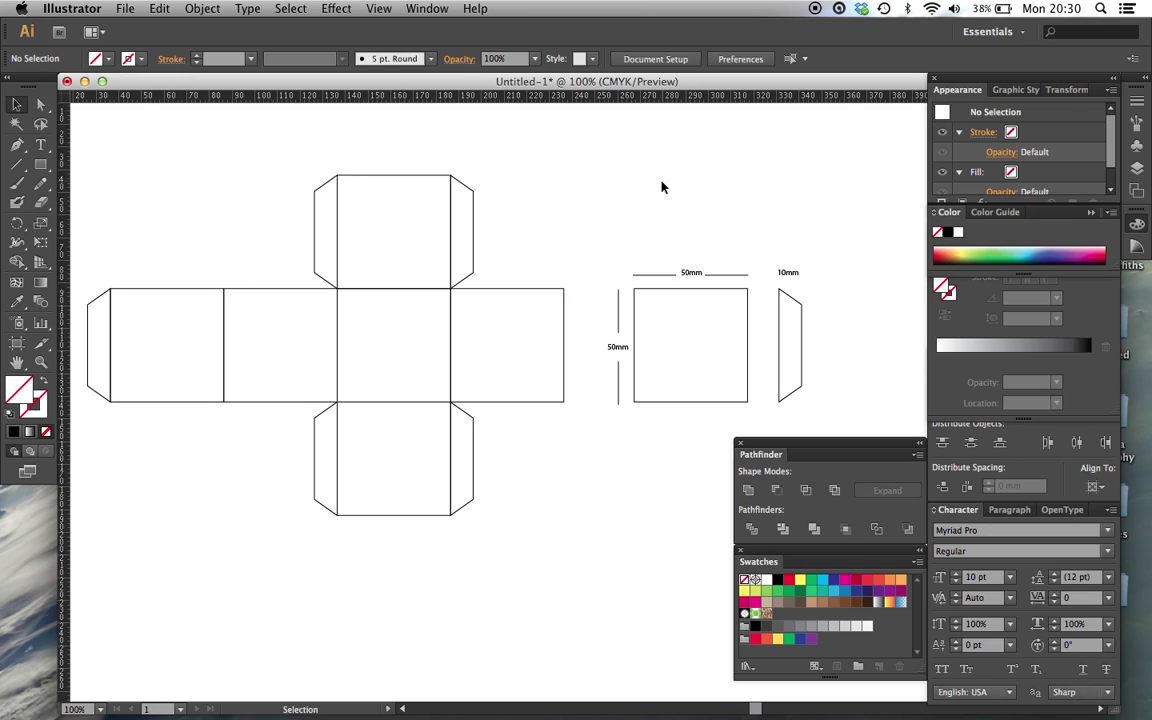
pyautogui.scroll(1, 342, 258)
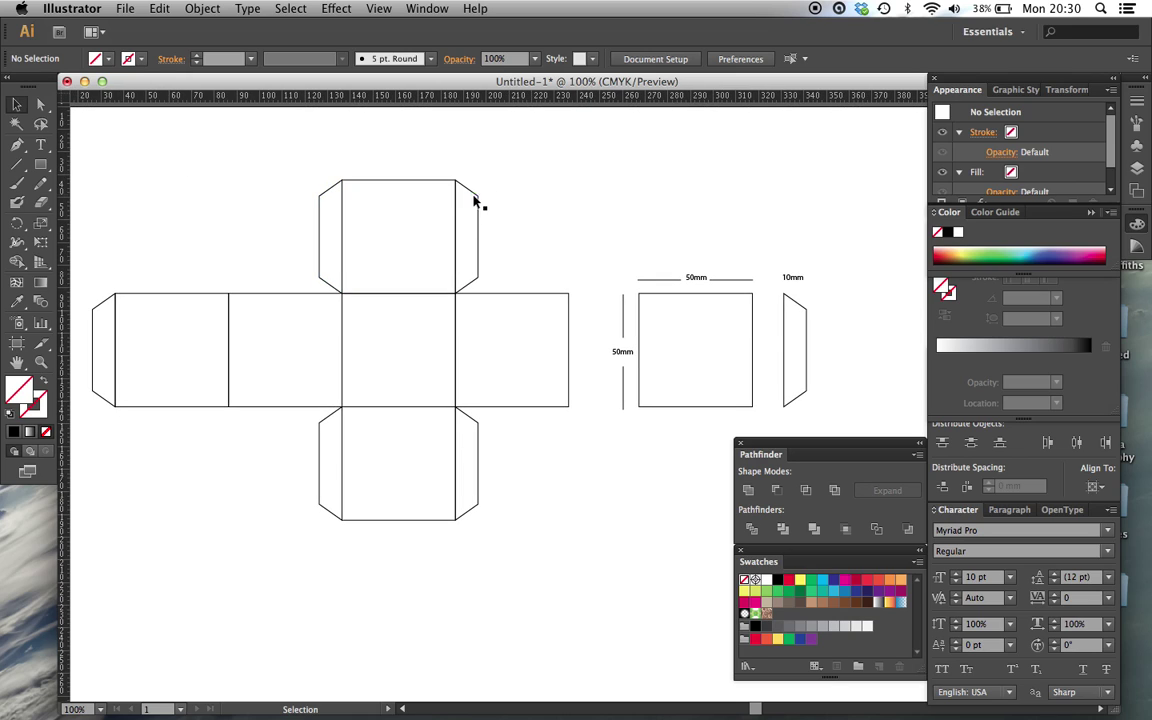
pyautogui.scroll(-5, 476, 195)
pyautogui.scroll(1, 304, 247)
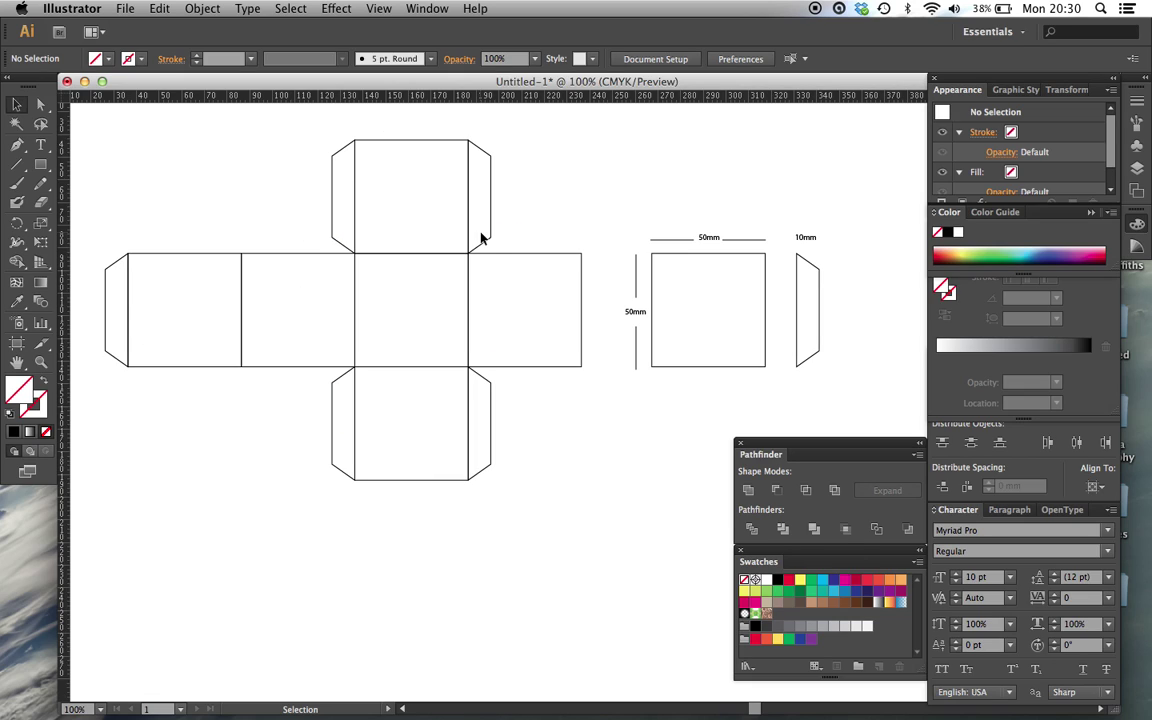
# - Create a new document 210 mm wide and 150 mm high with 3 mm bleed on all sides
pyautogui.click(123, 9)
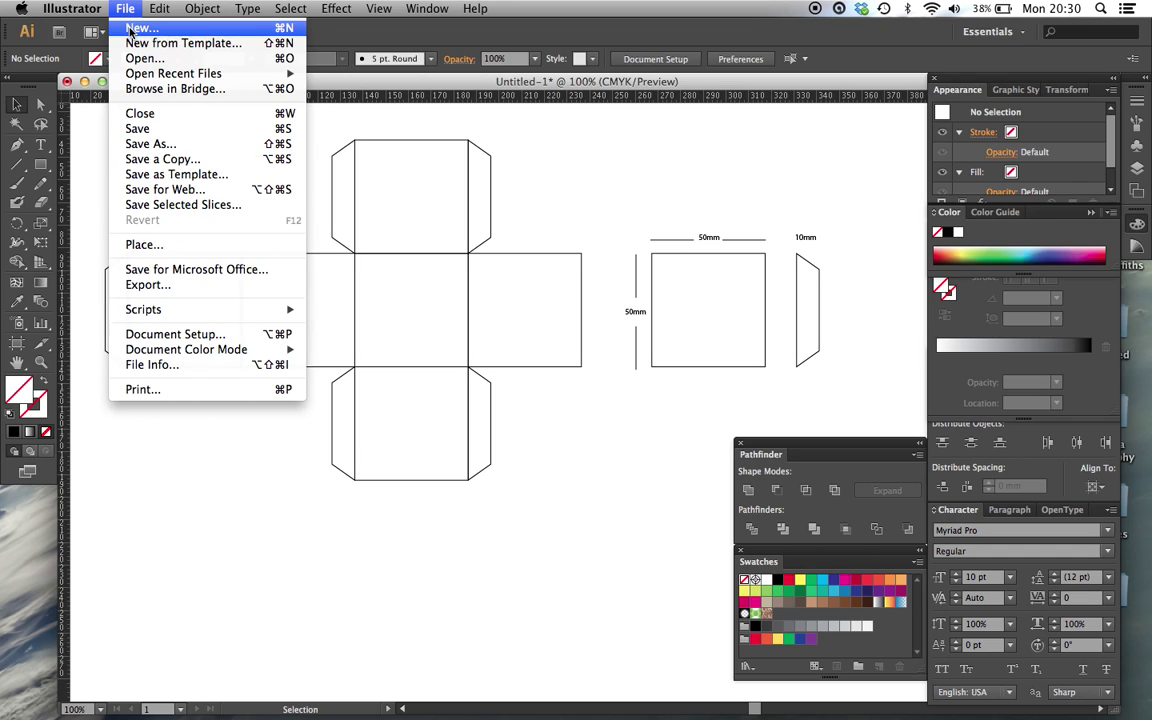
pyautogui.click(130, 29)
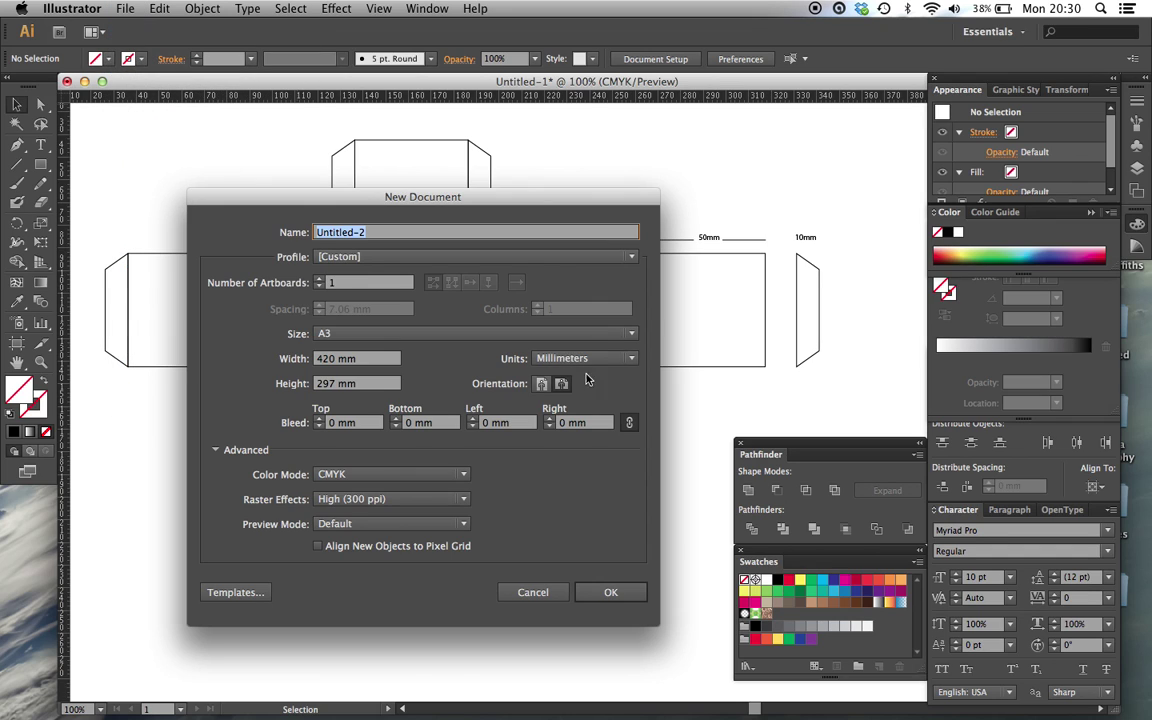
pyautogui.click(374, 363)
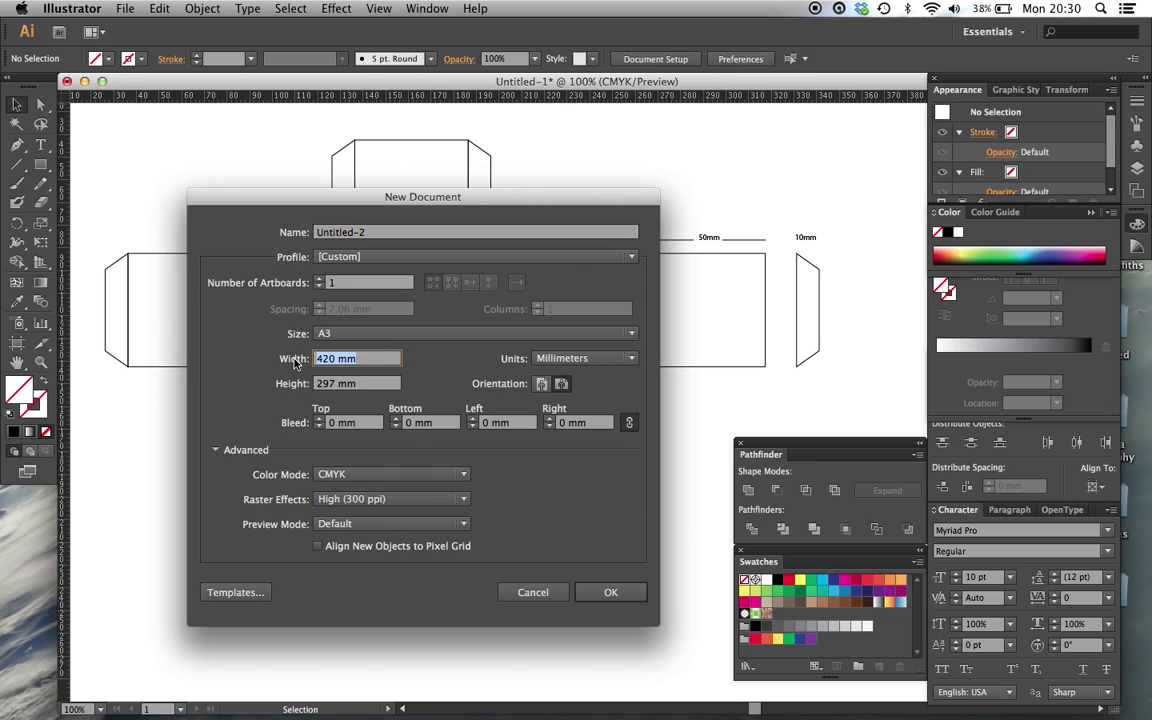
pyautogui.write('210')
pyautogui.press('Tab')
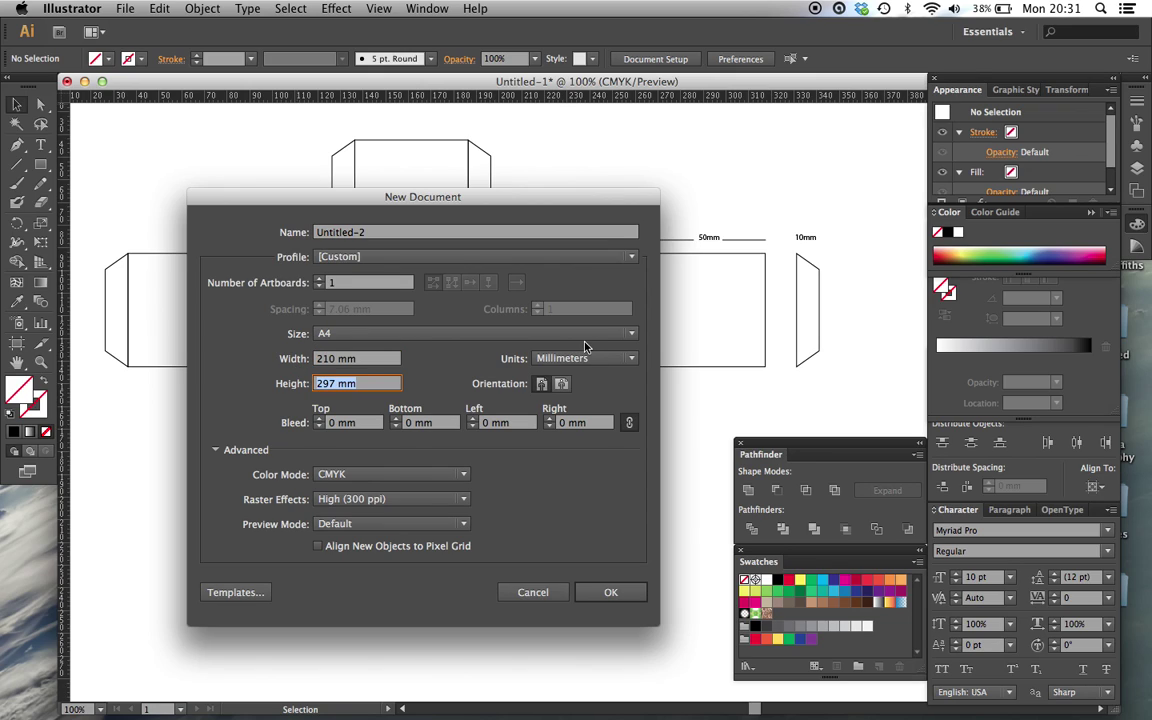
pyautogui.write('150')
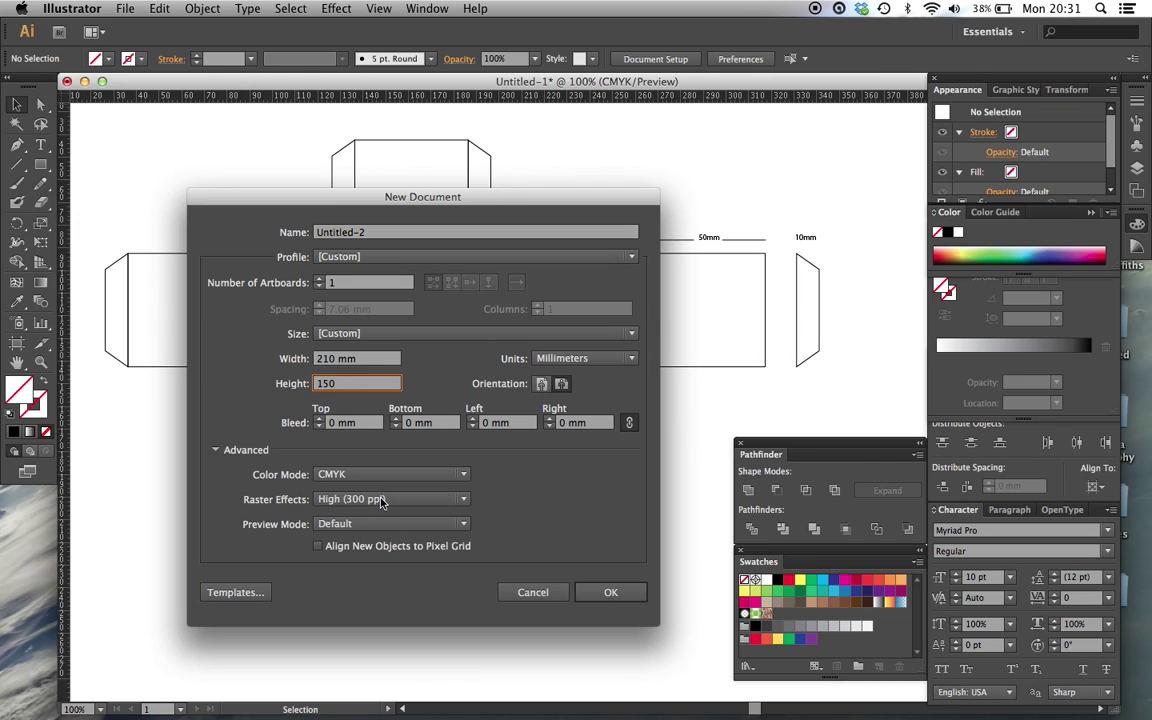
pyautogui.click(320, 418)
pyautogui.click(320, 418)
pyautogui.click(320, 418)
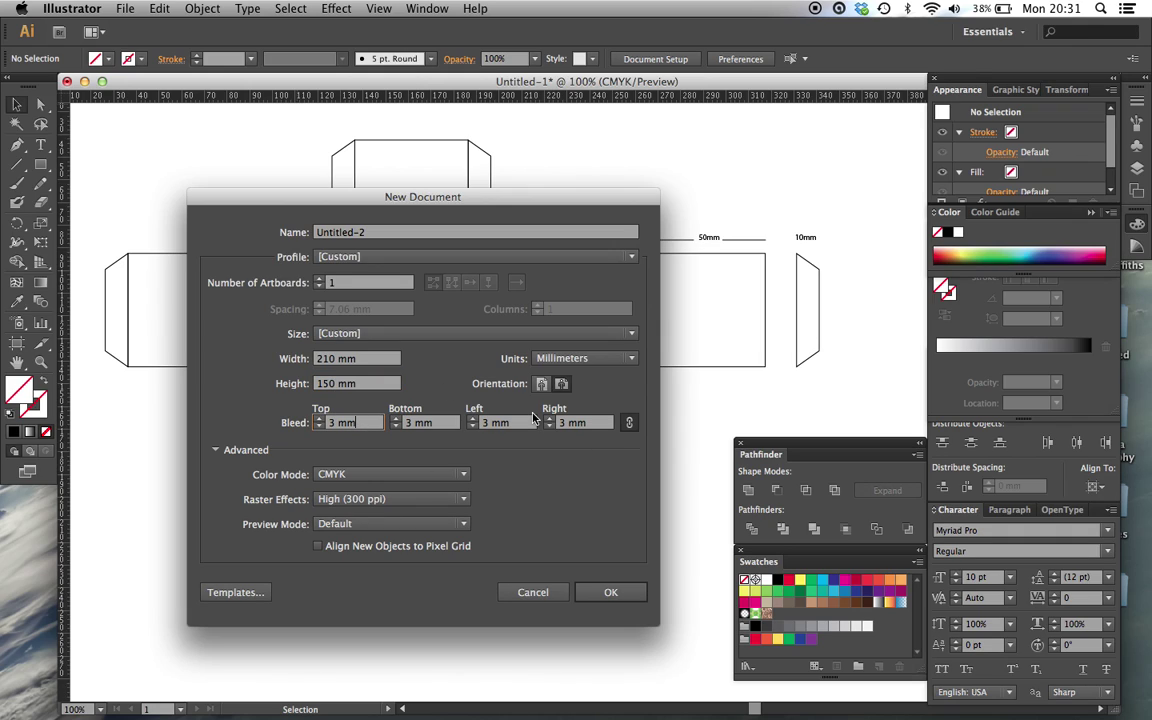
pyautogui.click(607, 593)
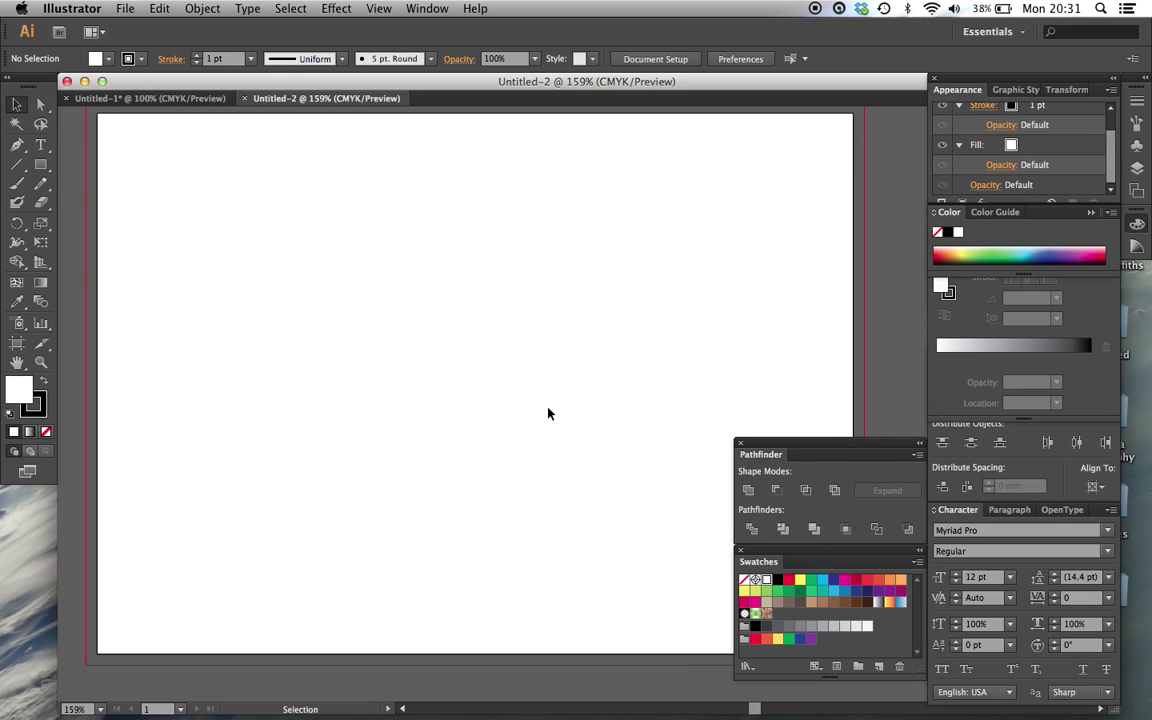
# - Zoom out, switch to Direct Selection, and turn on rulers via View > Rulers
pyautogui.press('super+minus')
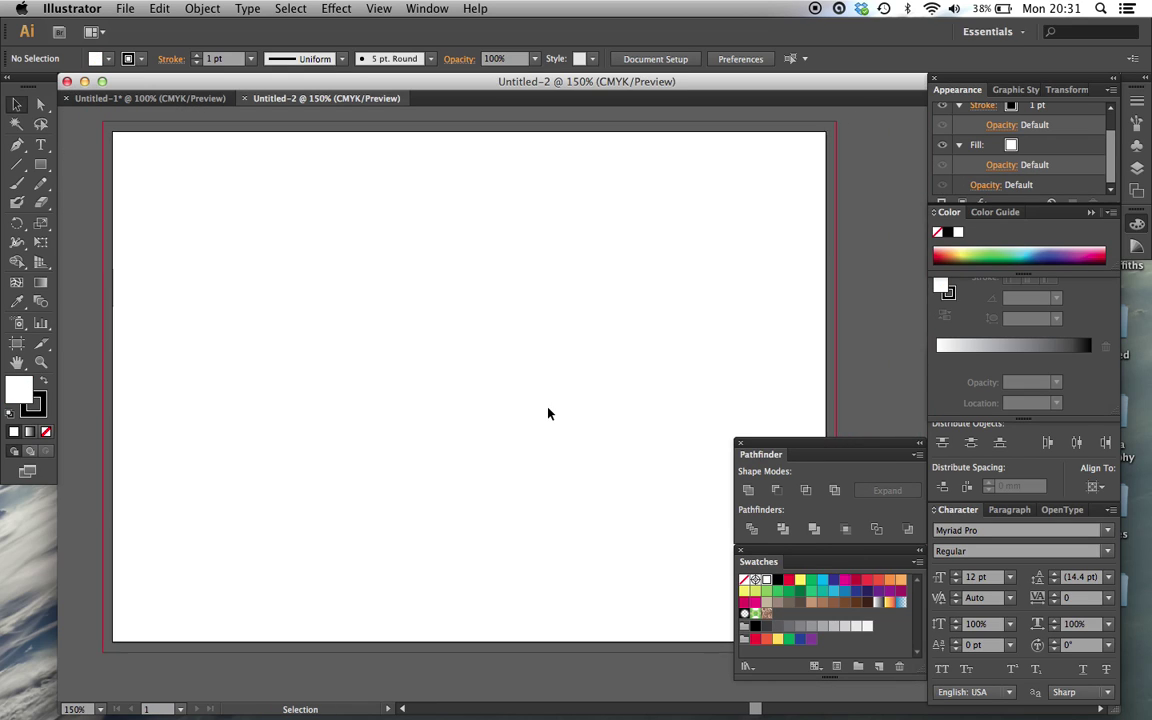
pyautogui.press('a')
pyautogui.click(379, 9)
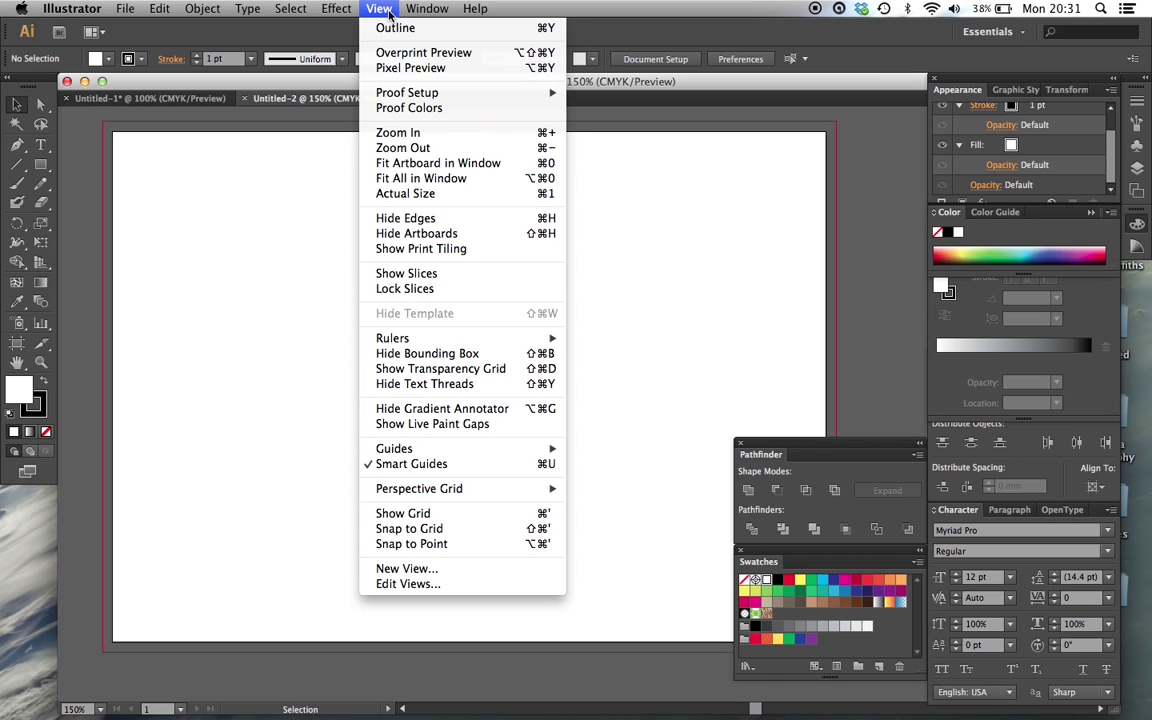
pyautogui.moveTo(450, 338)
pyautogui.click(663, 336)
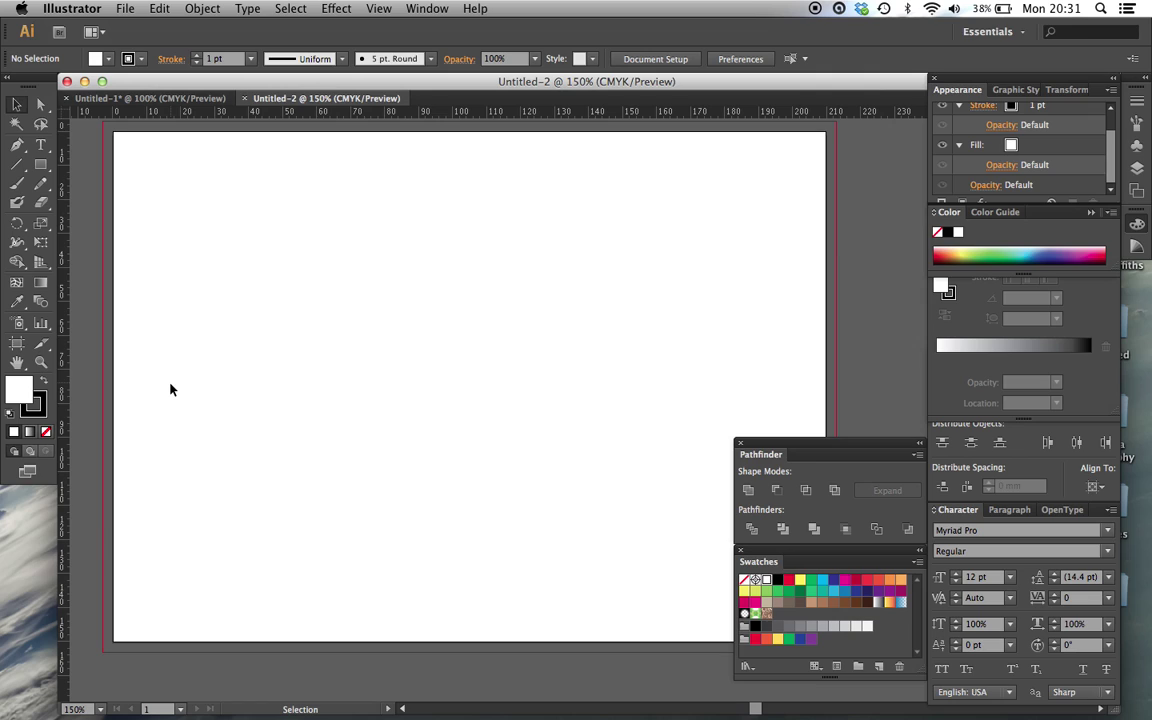
# - Select the whole cube net in Untitled-1 and paste it into Untitled-2
pyautogui.click(150, 98)
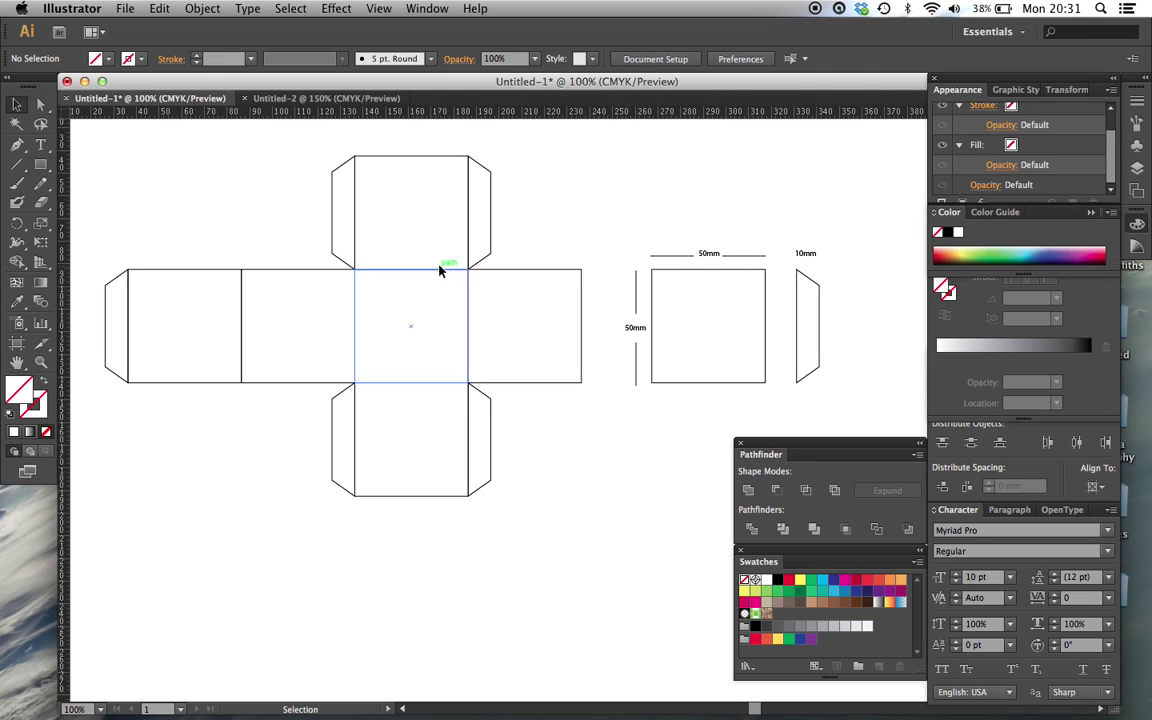
pyautogui.press('super+minus')
pyautogui.moveTo(256, 243); pyautogui.dragTo(585, 502)
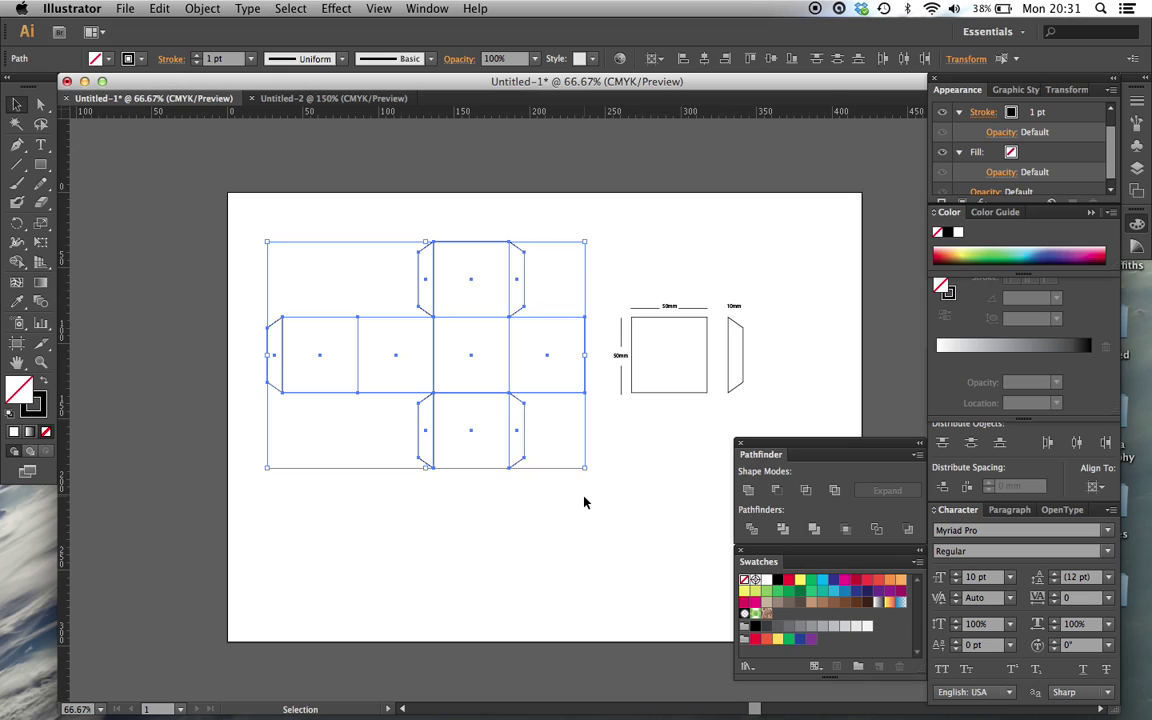
pyautogui.click(330, 99)
pyautogui.press('super+minus')
pyautogui.press('super+minus')
pyautogui.hscroll(3, 502, 307)
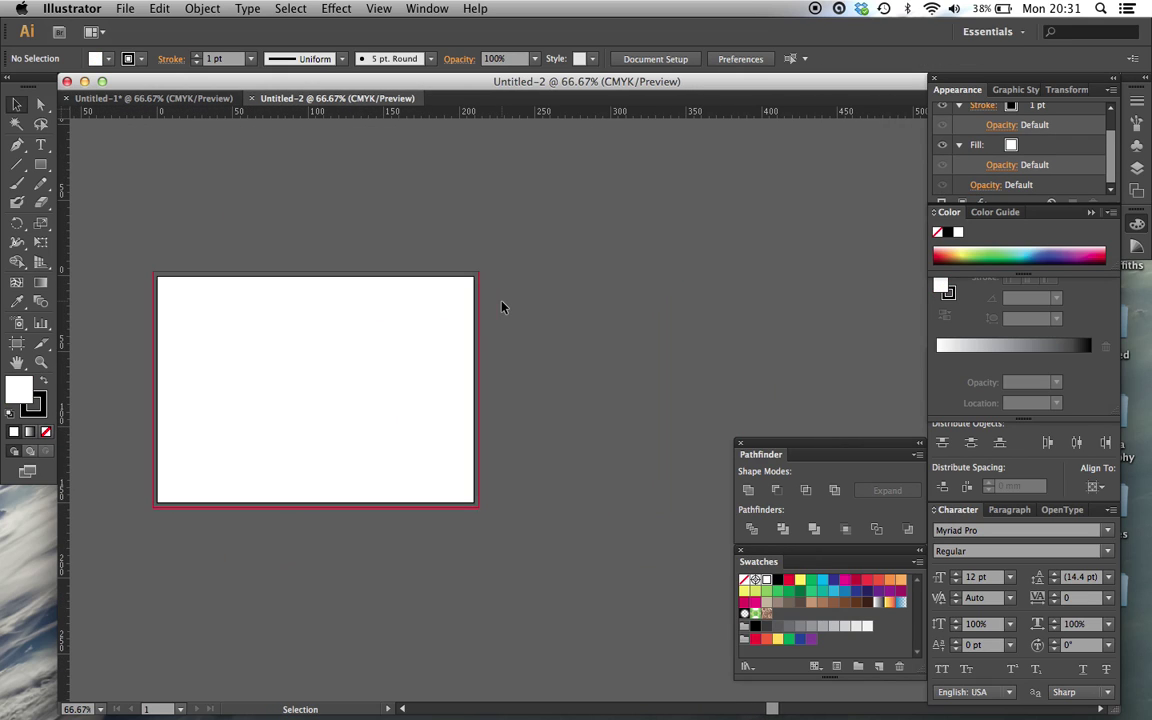
pyautogui.press('super+v')
# - Fill the pasted cube net white, group it, and move it right of the artboard
pyautogui.click(10, 411)
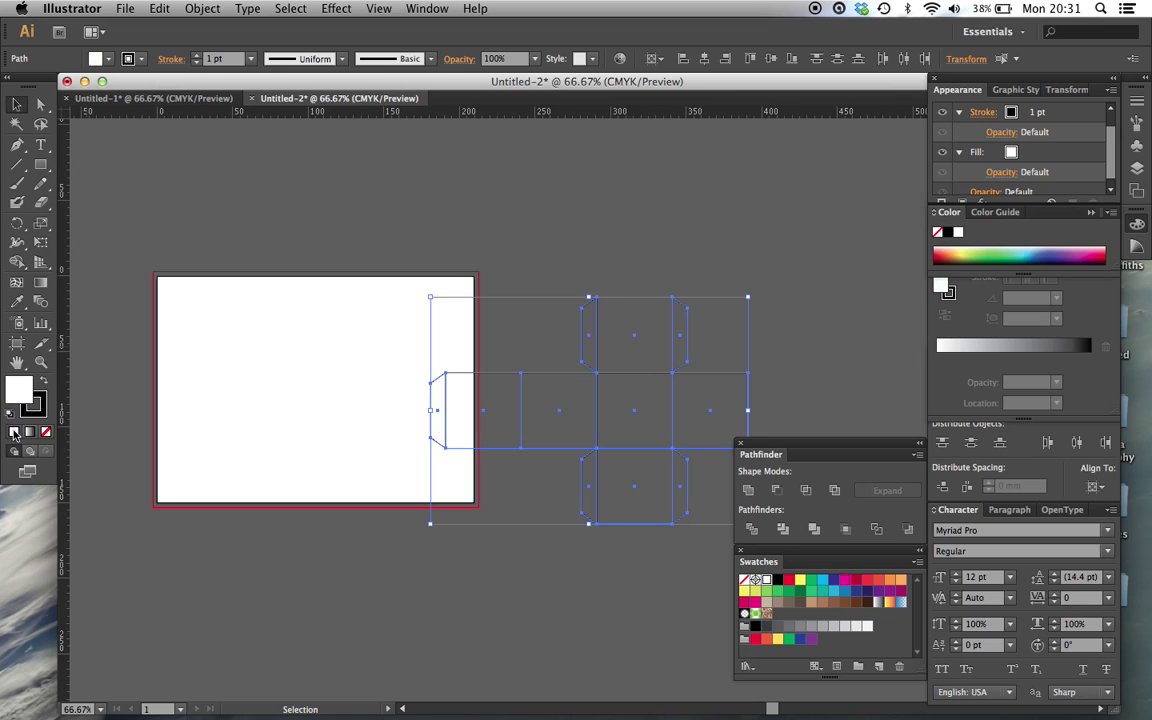
pyautogui.press('super+g')
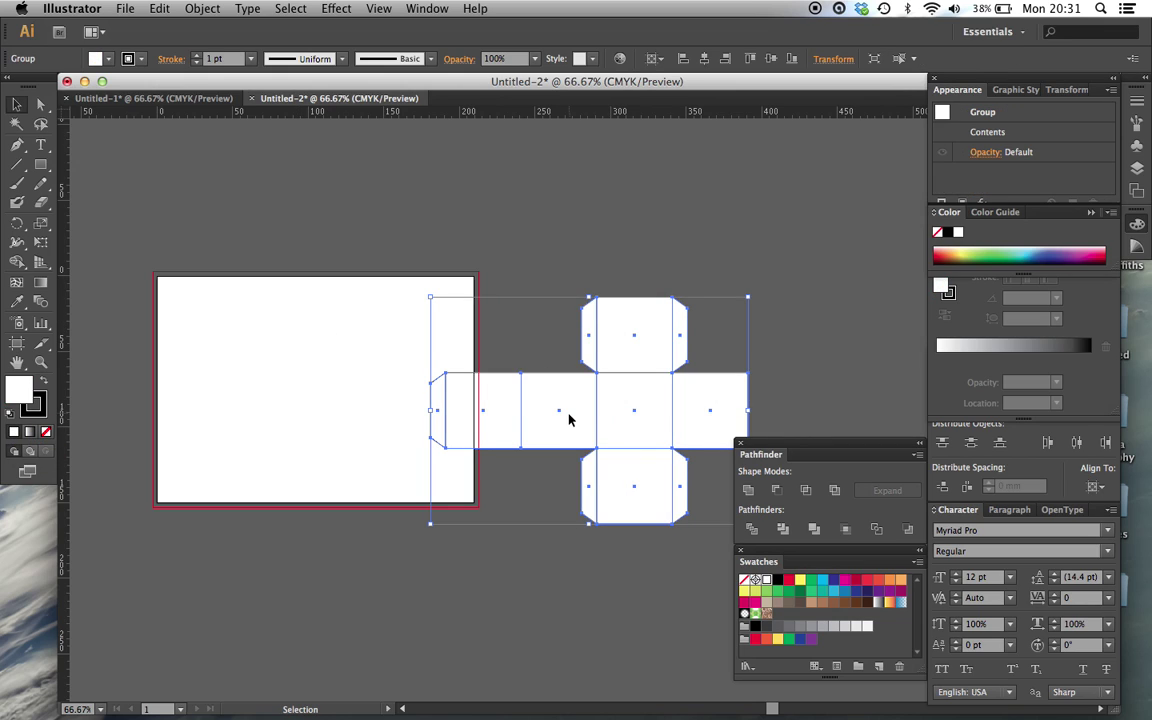
pyautogui.moveTo(568, 414); pyautogui.dragTo(650, 406)
pyautogui.click(548, 511)
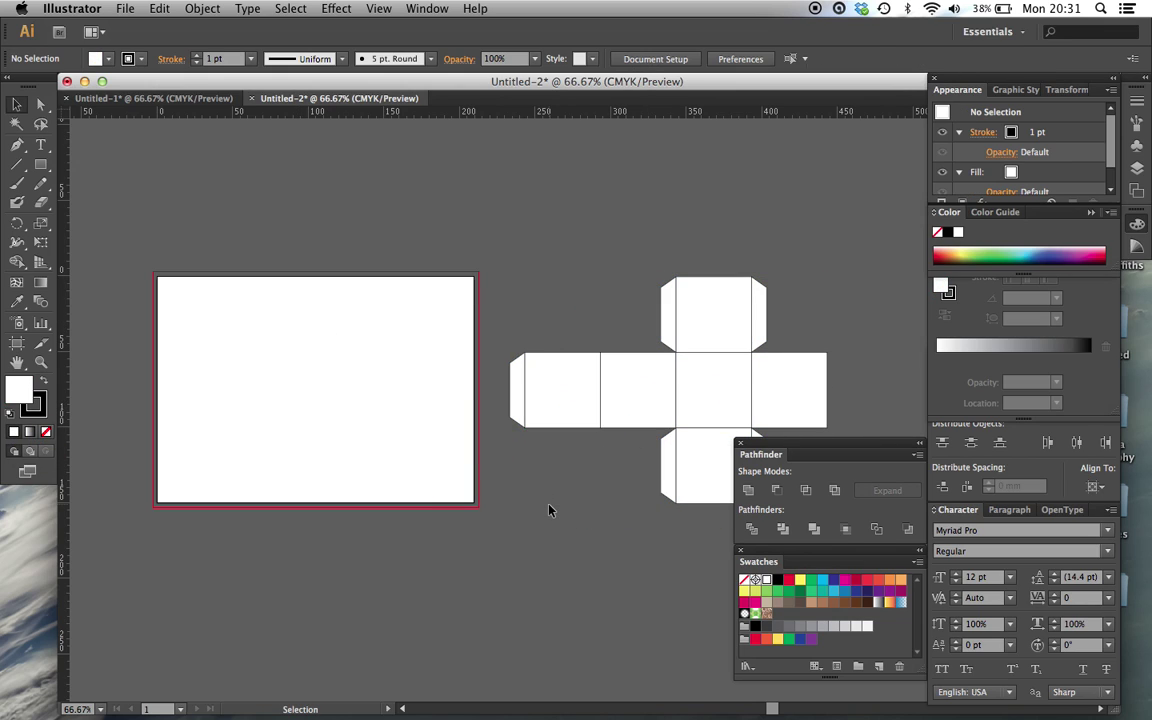
pyautogui.press('super+plus')
pyautogui.press('super+plus')
pyautogui.hscroll(-5, 548, 511)
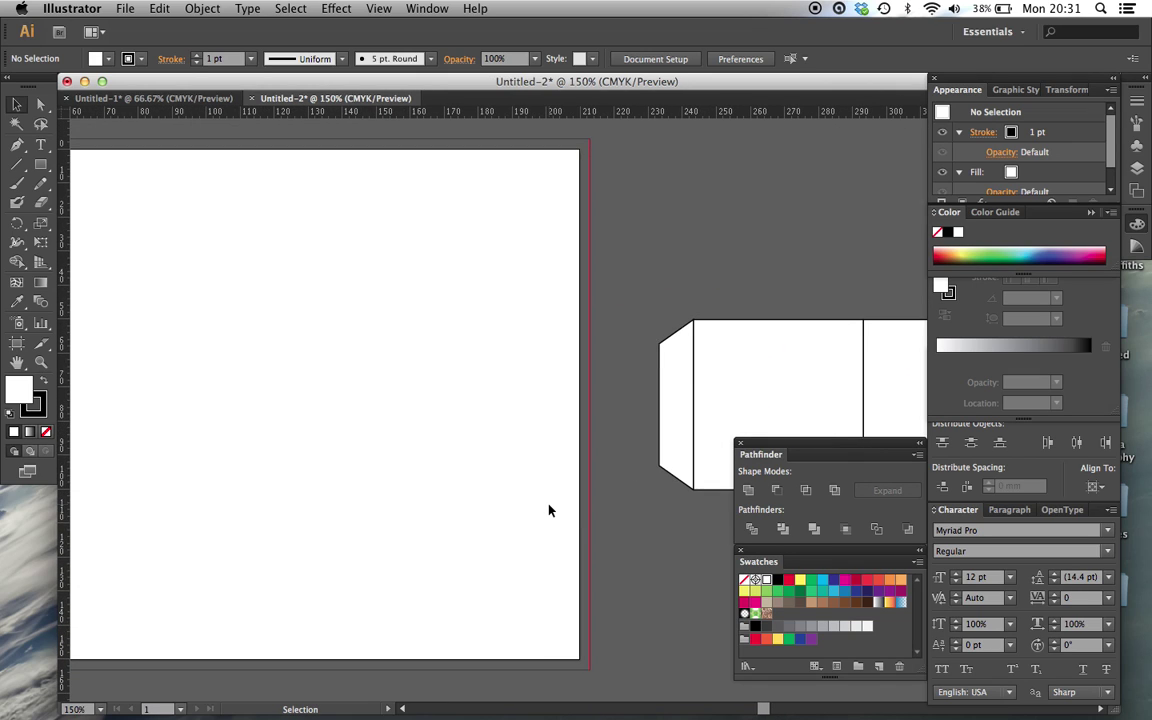
pyautogui.hscroll(5, 548, 511)
pyautogui.press('super+minus')
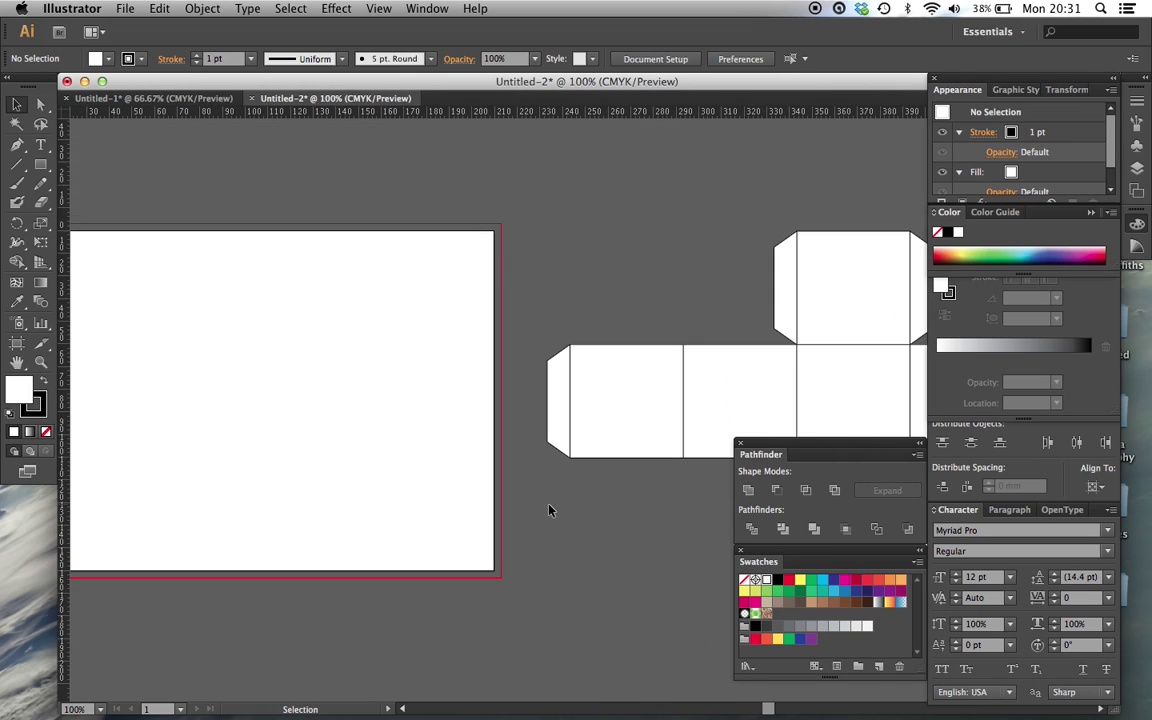
pyautogui.hscroll(4, 548, 511)
pyautogui.hscroll(1, 548, 511)
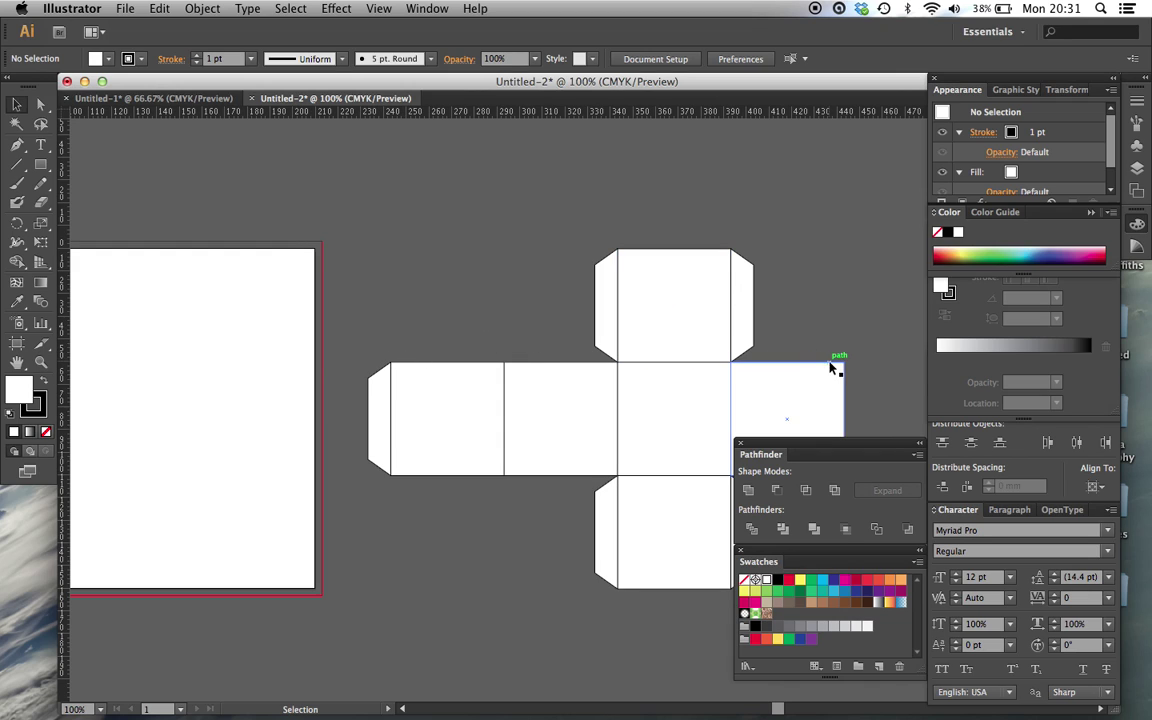
pyautogui.hscroll(-6, 421, 232)
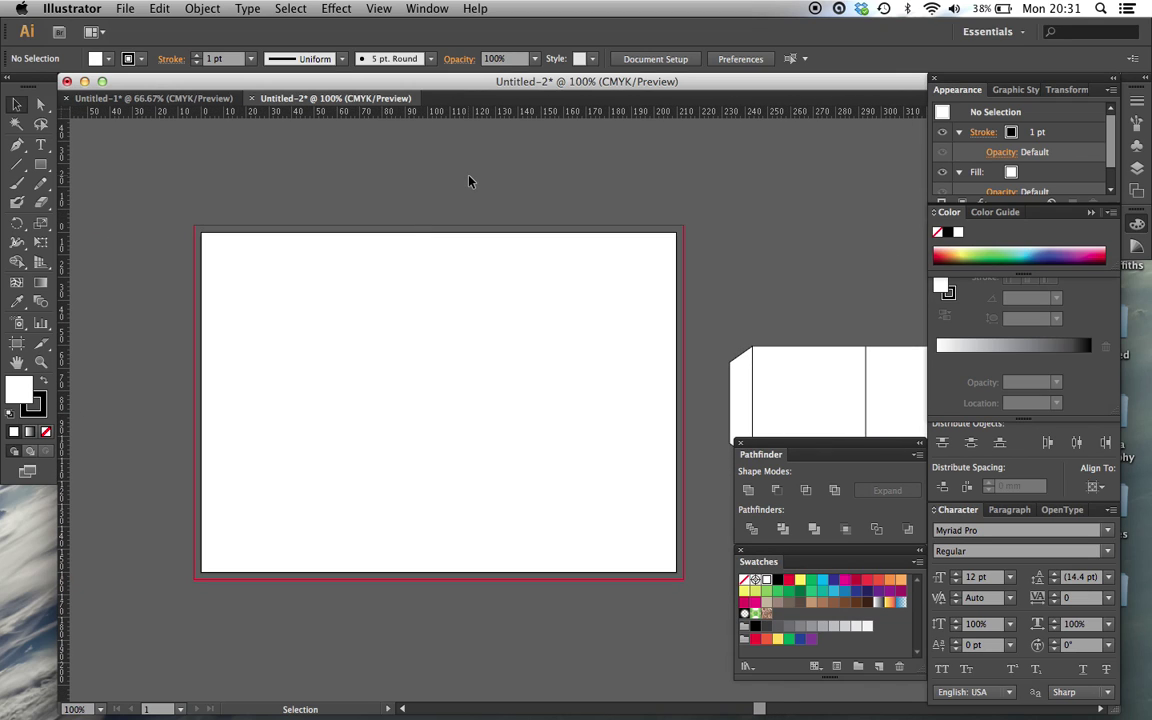
# - Drag five vertical guides onto the artboard, the last at its right edge
pyautogui.press('super+plus')
pyautogui.hscroll(2, 469, 181)
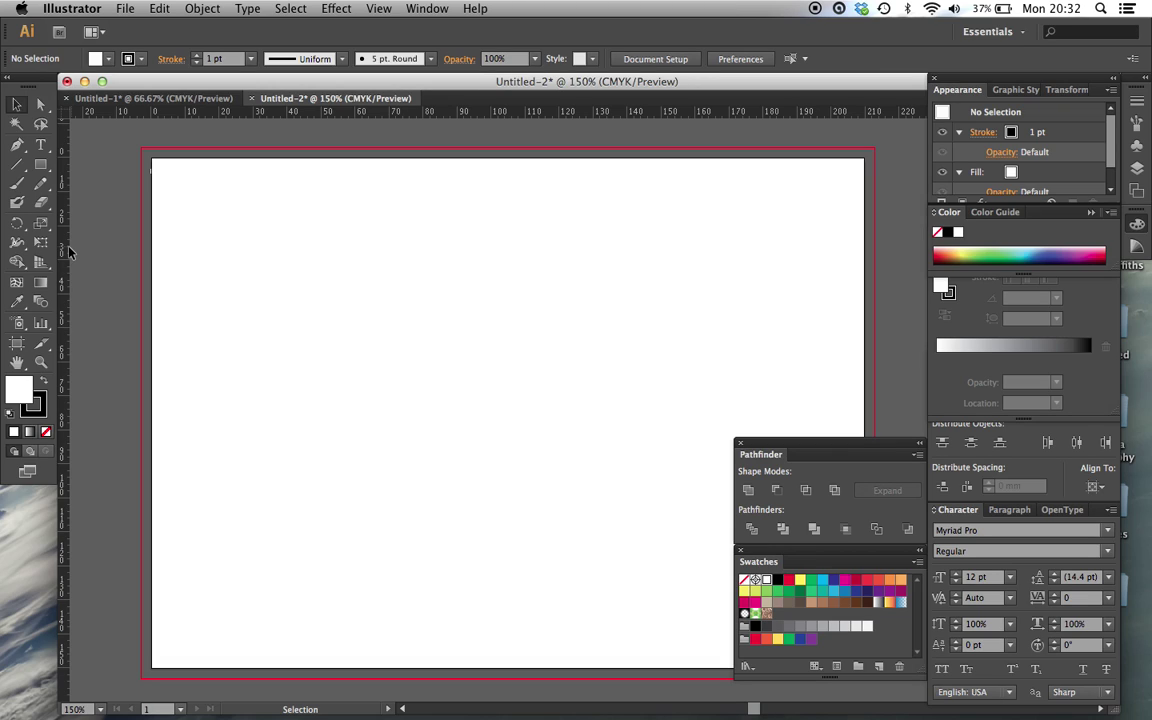
pyautogui.moveTo(64, 270); pyautogui.dragTo(185, 264)
pyautogui.moveTo(66, 290); pyautogui.dragTo(355, 303)
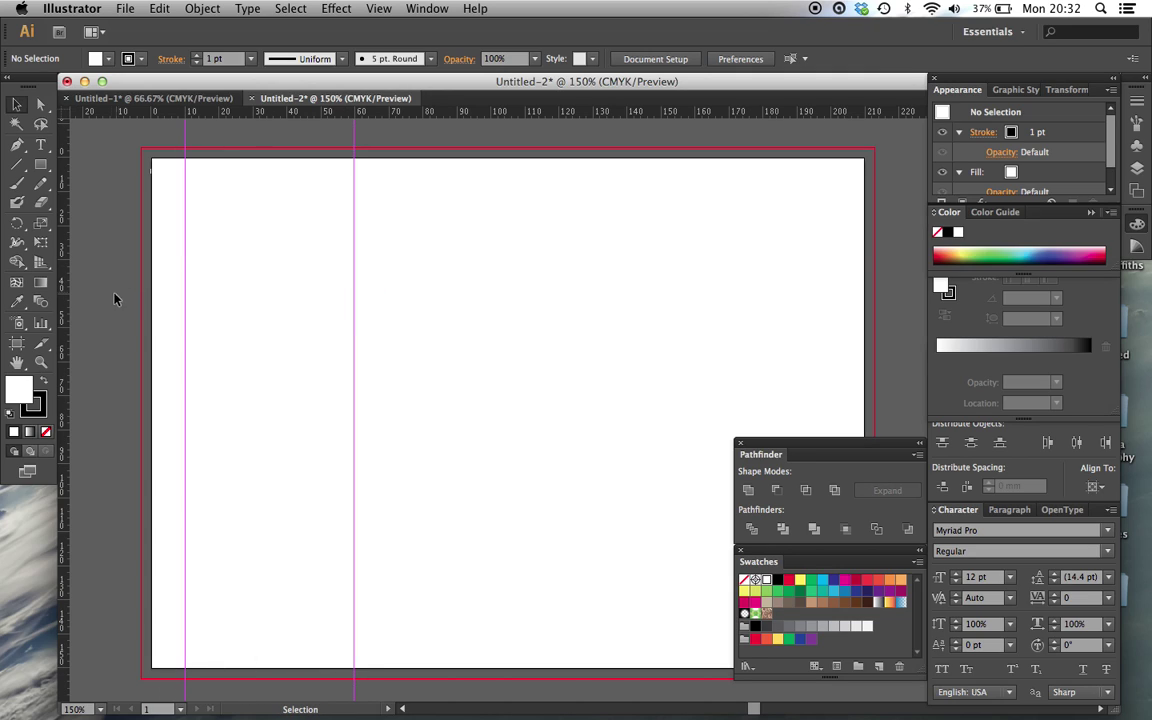
pyautogui.moveTo(67, 303); pyautogui.dragTo(525, 274)
pyautogui.moveTo(67, 342); pyautogui.dragTo(694, 303)
pyautogui.hscroll(2, 591, 304)
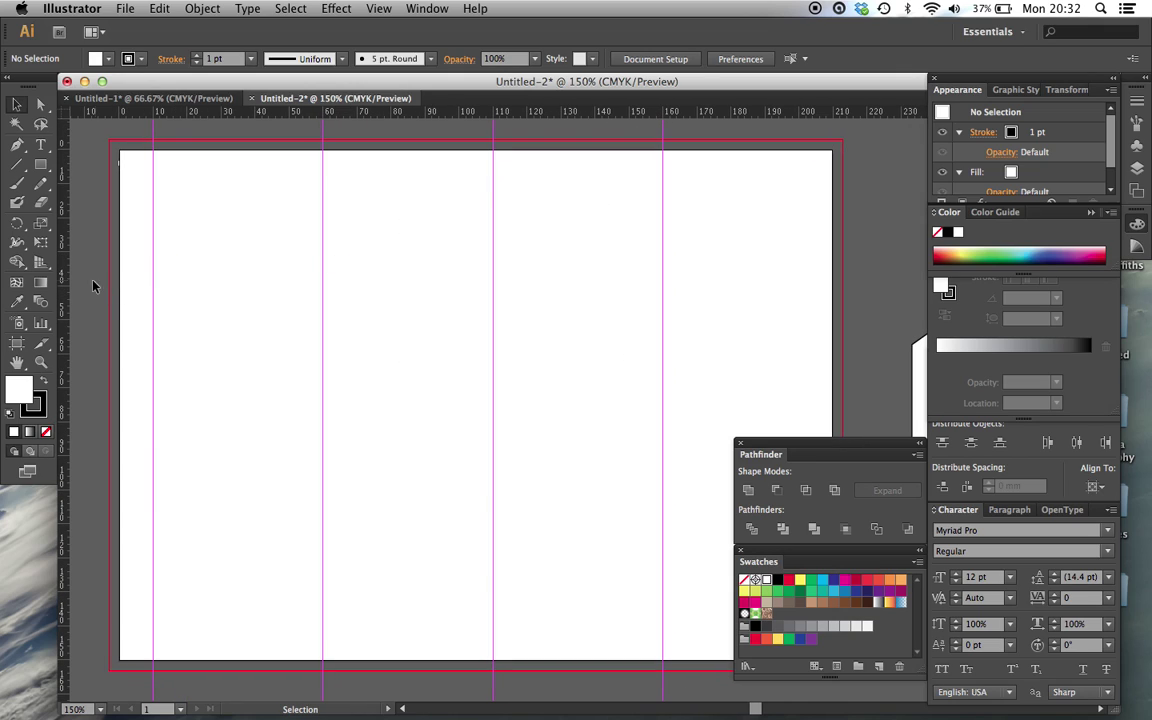
pyautogui.moveTo(63, 306); pyautogui.dragTo(63, 308)
pyautogui.moveTo(835, 257); pyautogui.dragTo(834, 257)
pyautogui.hscroll(-1, 286, 242)
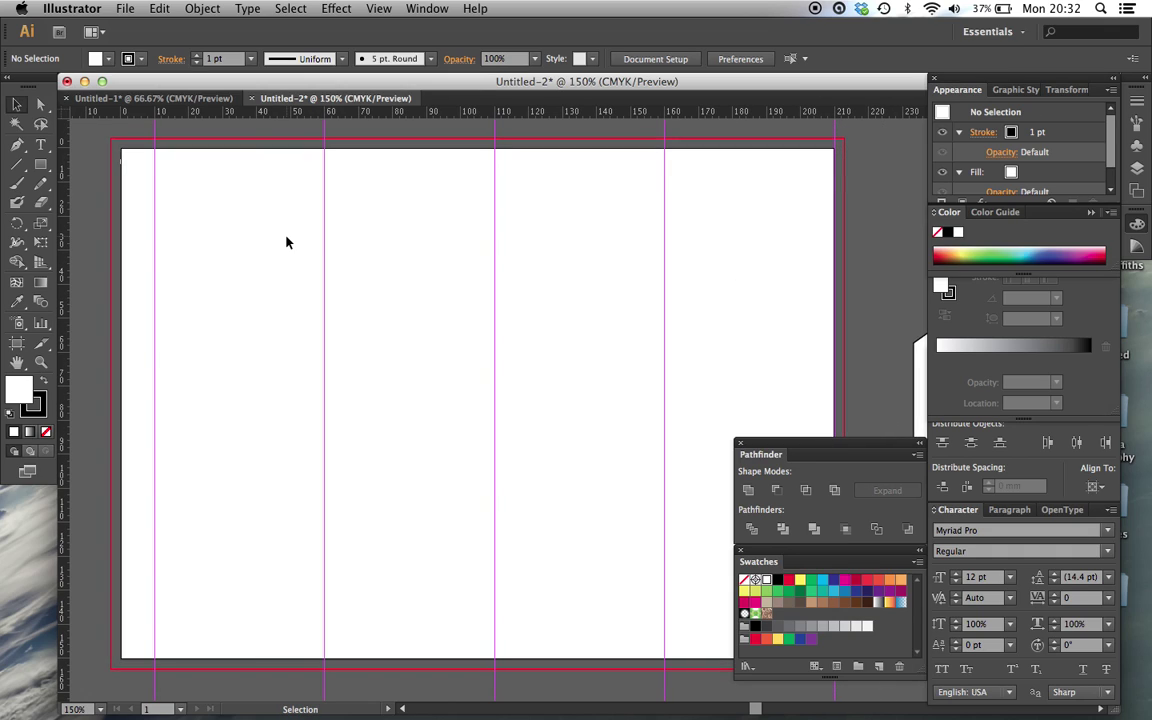
pyautogui.hscroll(3, 279, 342)
pyautogui.hscroll(10, 517, 447)
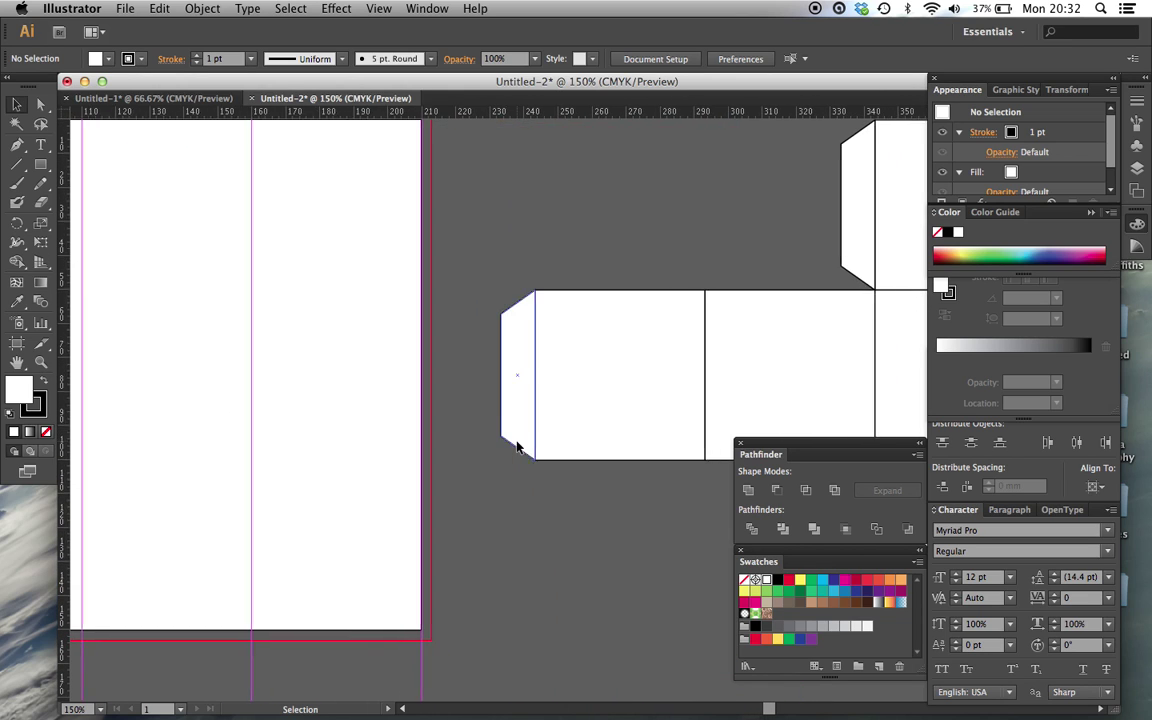
pyautogui.hscroll(-15, 517, 447)
pyautogui.hscroll(5, 517, 447)
# - Drag two horizontal guides down from the top ruler to split the artboard into three rows
pyautogui.scroll(2, 517, 447)
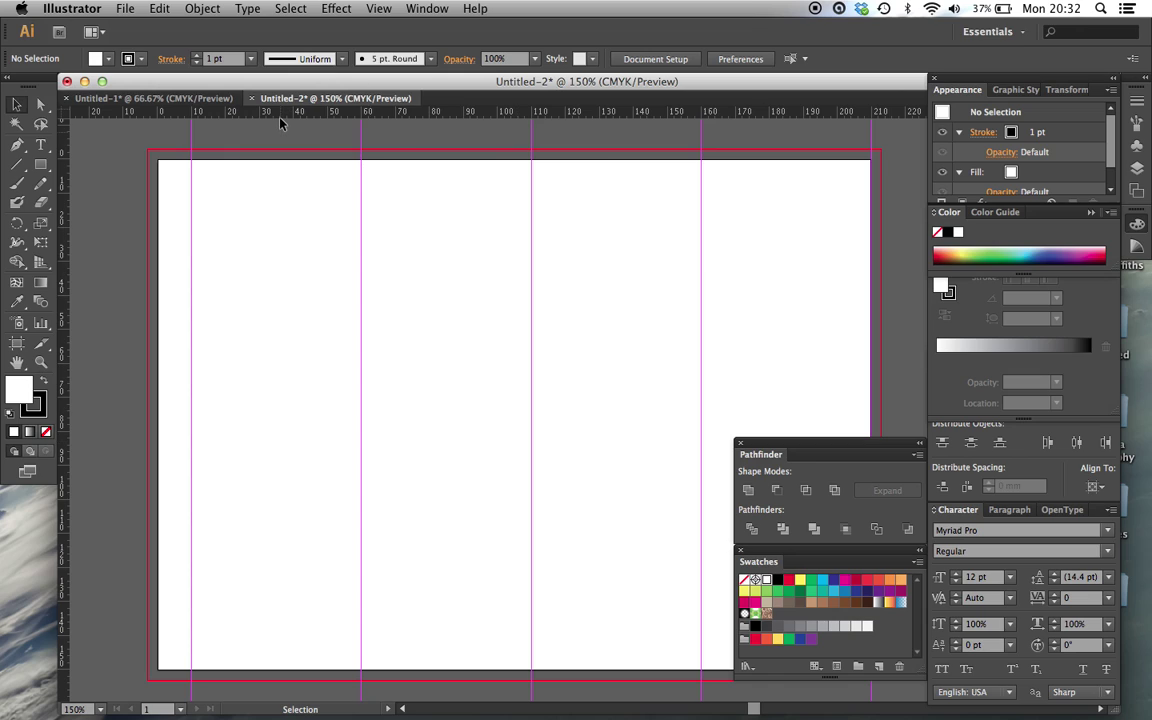
pyautogui.moveTo(280, 116); pyautogui.dragTo(270, 334)
pyautogui.scroll(-2, 270, 334)
pyautogui.hscroll(1, 270, 334)
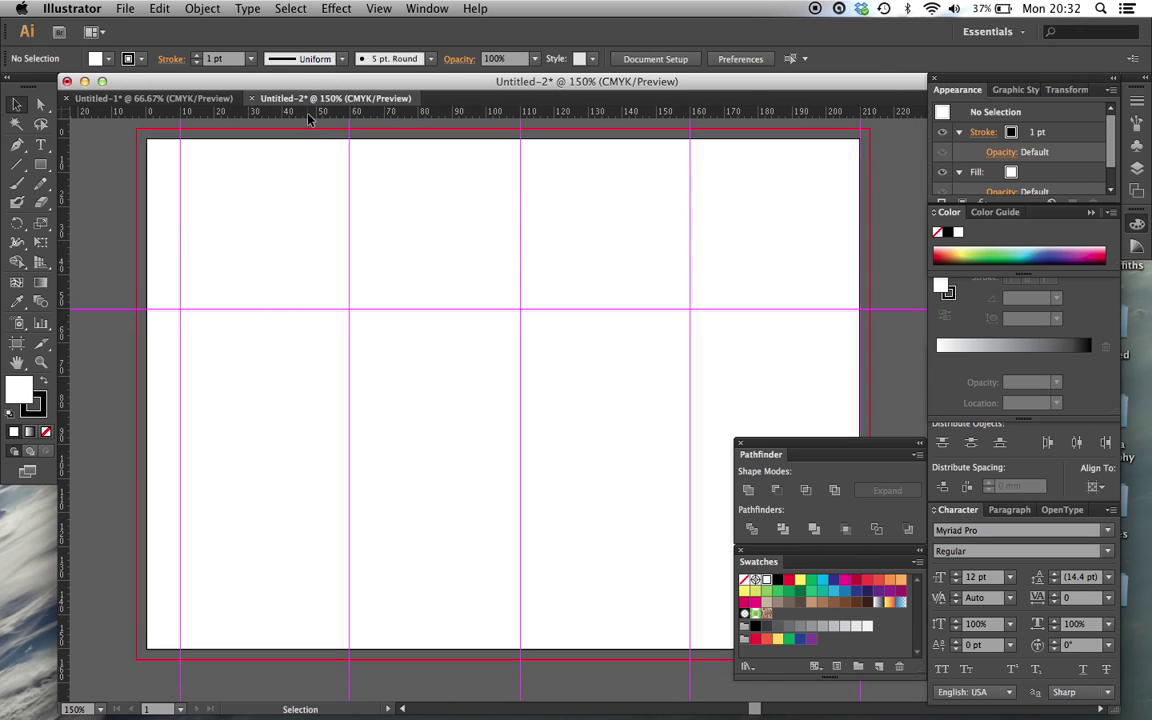
pyautogui.moveTo(309, 116); pyautogui.dragTo(291, 482)
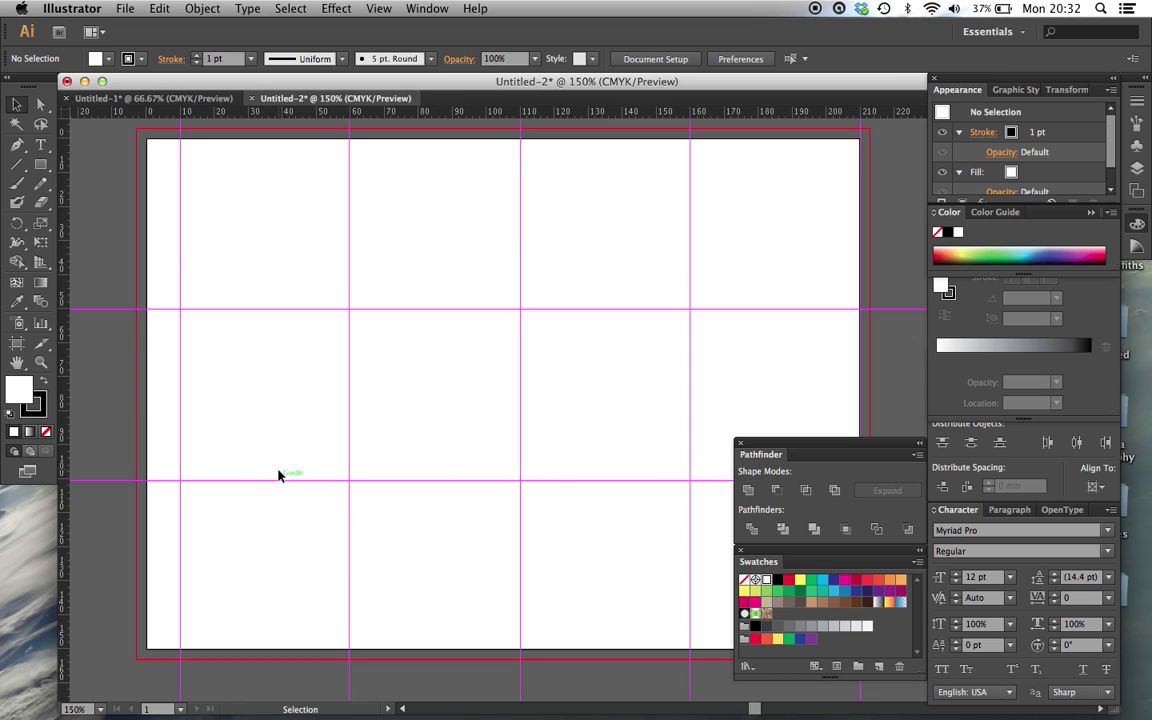
# - Unlock the guides and nudge the lower horizontal guide into position
pyautogui.click(379, 8)
pyautogui.moveTo(490, 452)
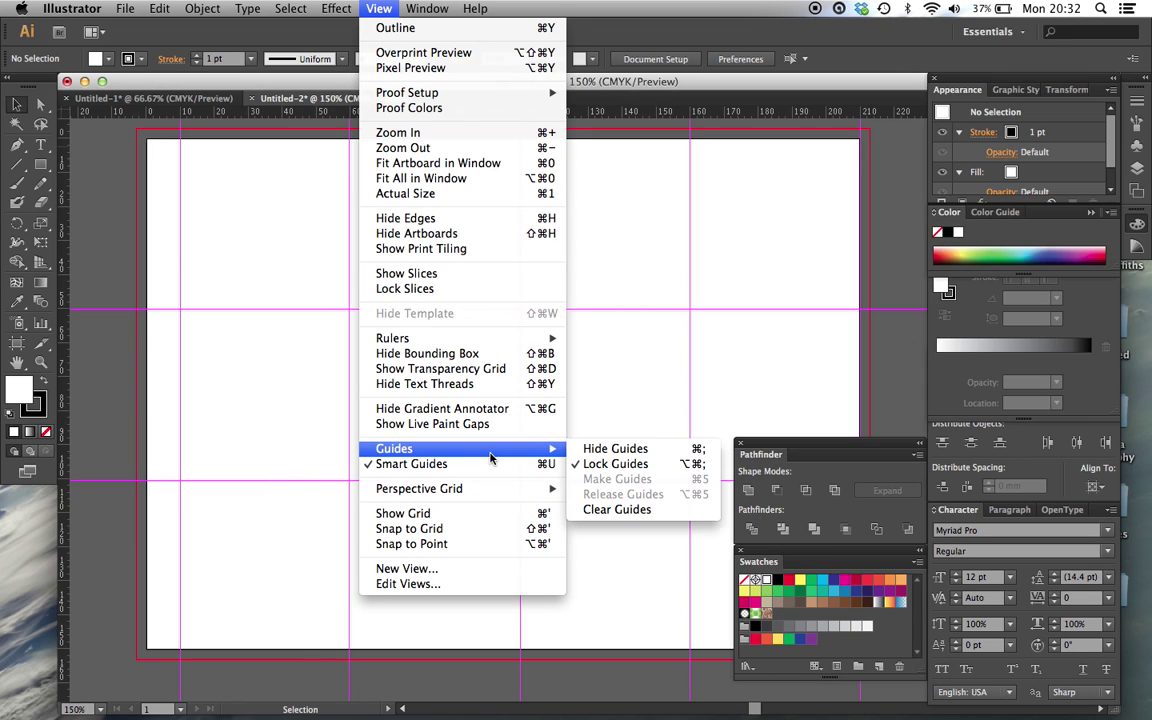
pyautogui.click(621, 464)
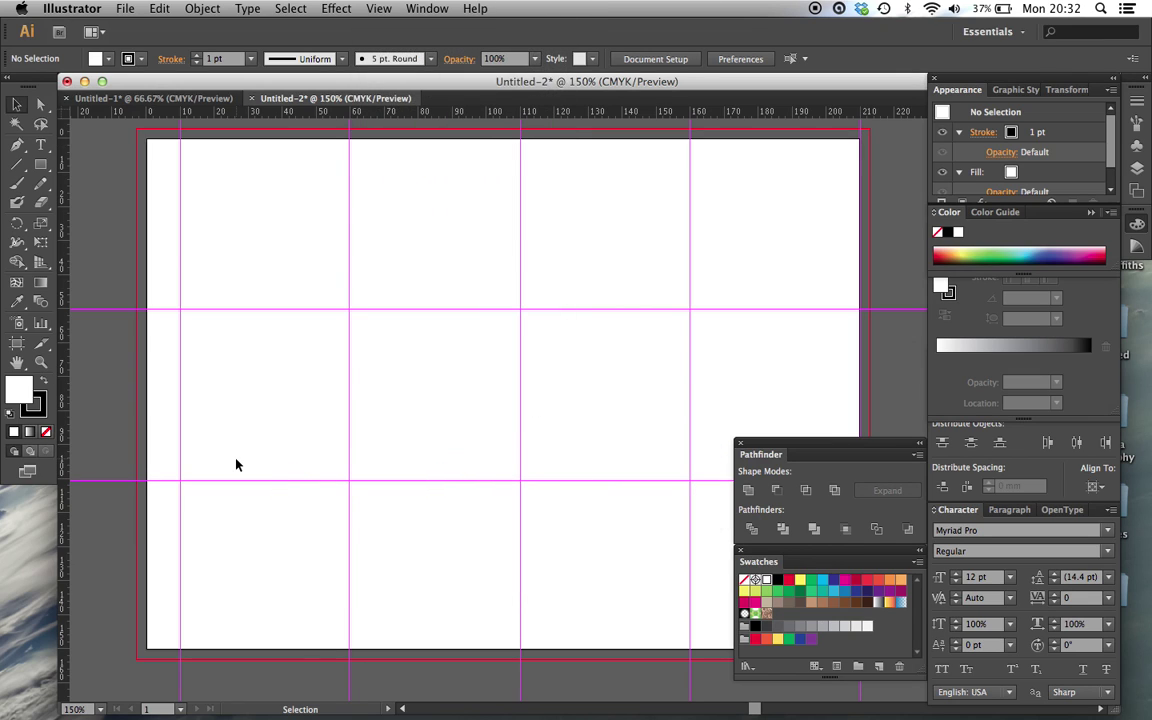
pyautogui.moveTo(236, 481); pyautogui.dragTo(236, 481)
pyautogui.scroll(-3, 236, 542)
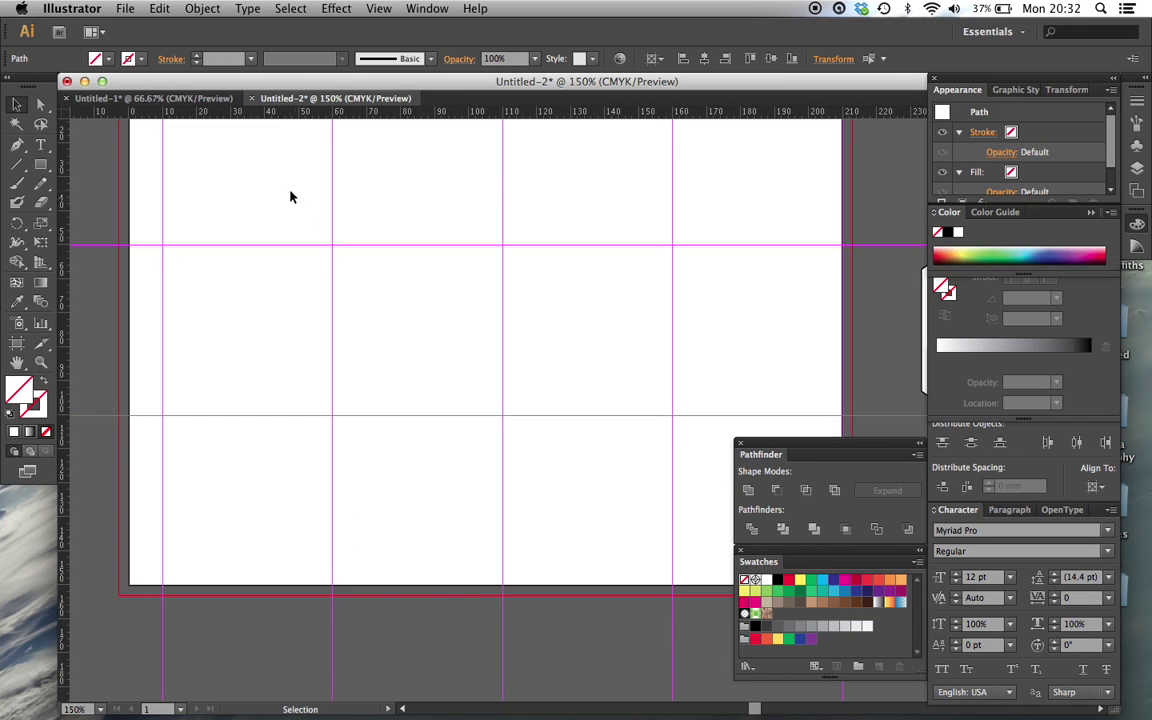
pyautogui.click(363, 625)
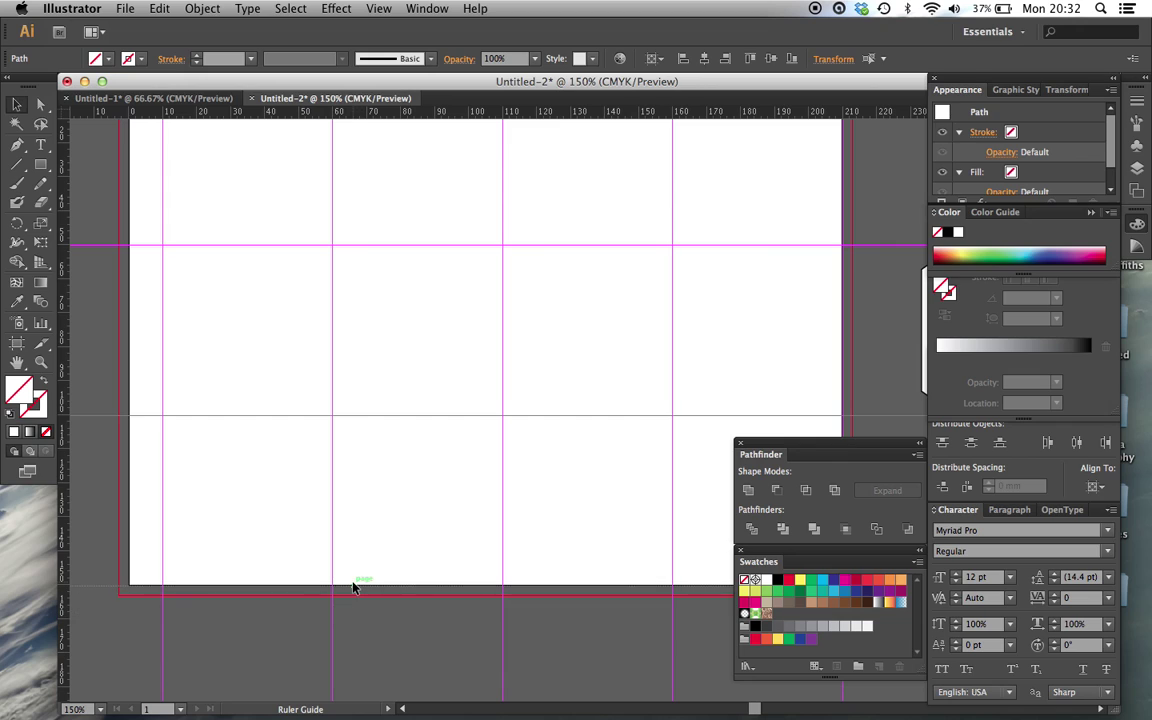
pyautogui.scroll(3, 336, 308)
# - Lock the guides again and zoom the view to 100%
pyautogui.click(379, 8)
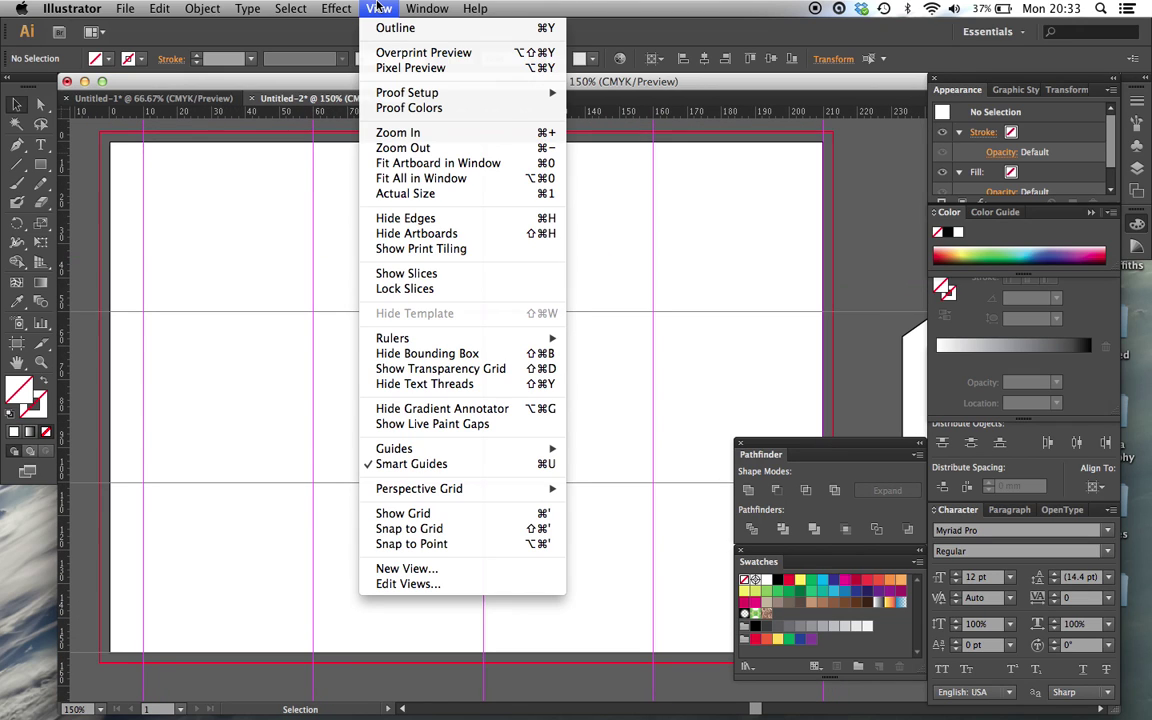
pyautogui.moveTo(400, 449)
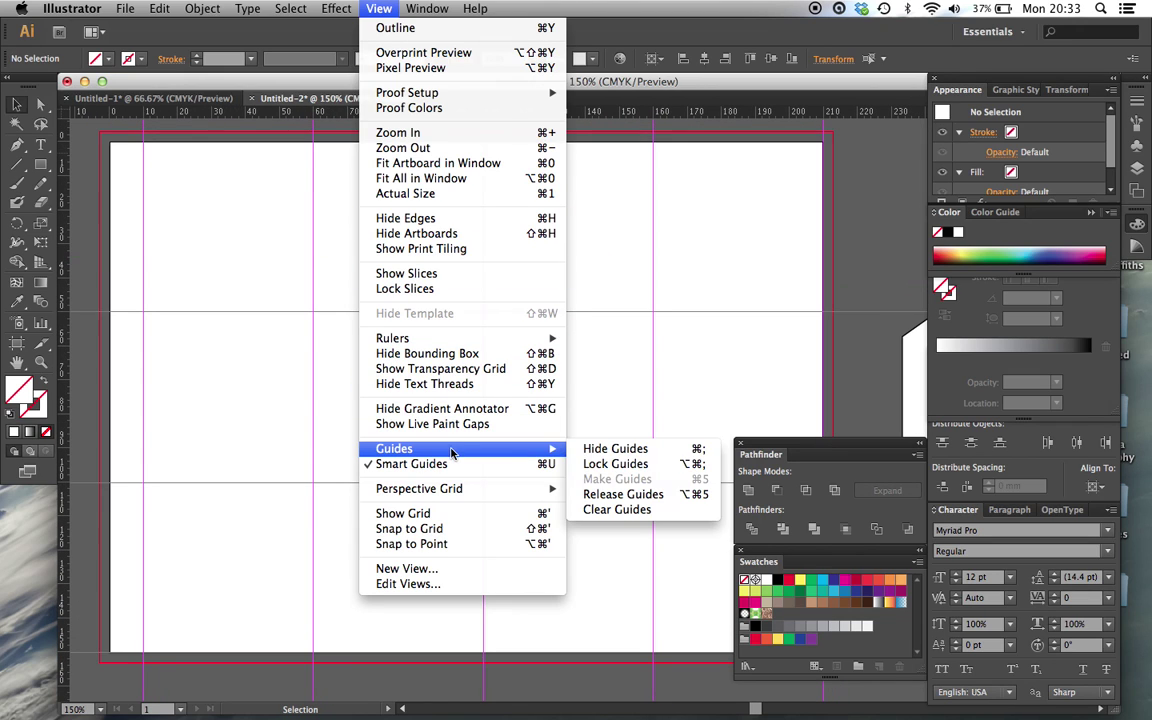
pyautogui.click(612, 464)
pyautogui.press('super+1')
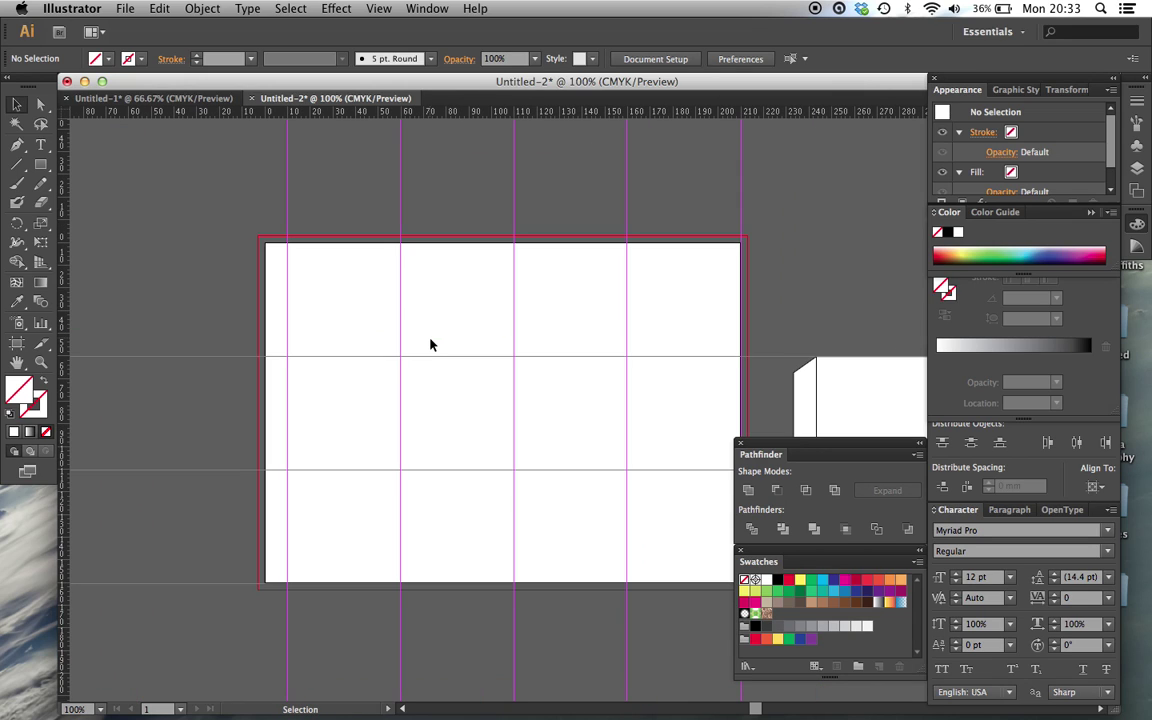
pyautogui.hscroll(5, 535, 264)
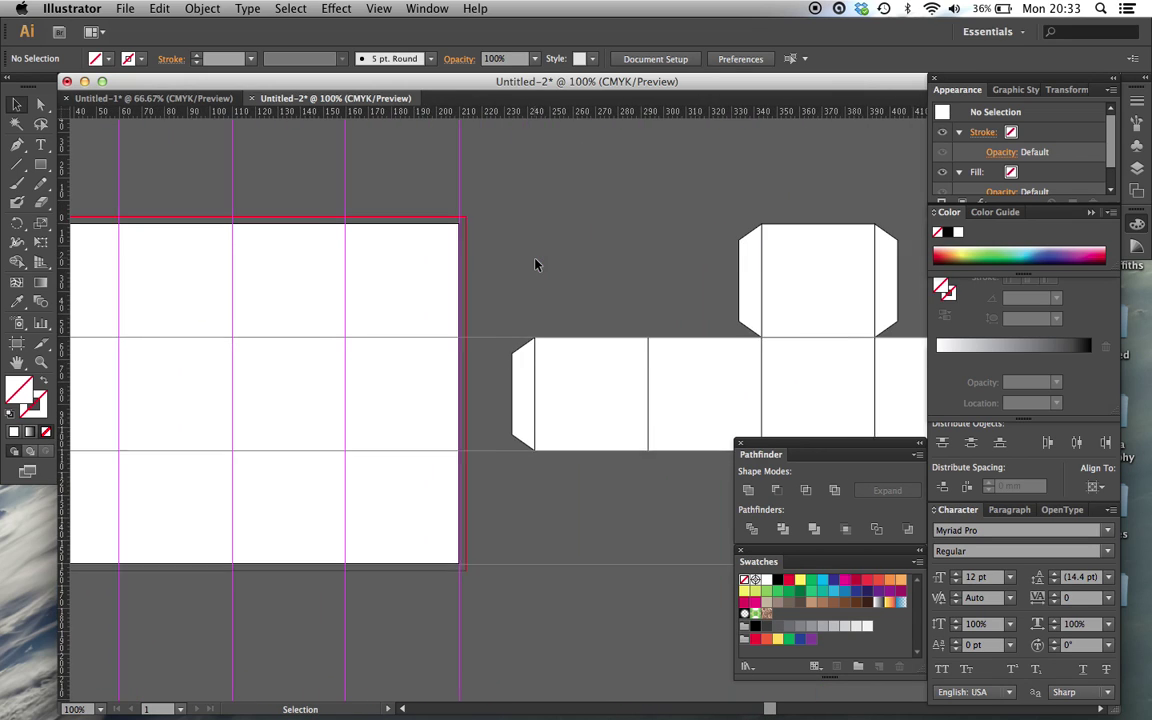
# - Draw a 50 × 50 mm square with the Rectangle tool
pyautogui.hscroll(5, 760, 330)
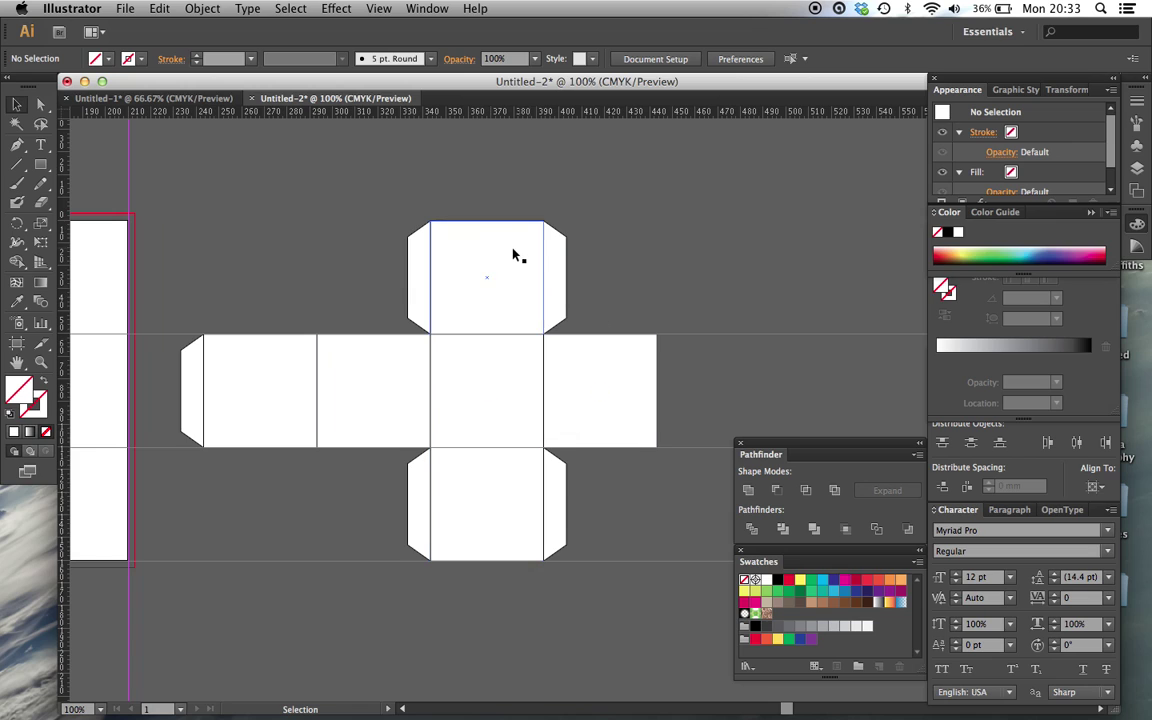
pyautogui.hscroll(-10, 514, 254)
pyautogui.hscroll(8, 516, 256)
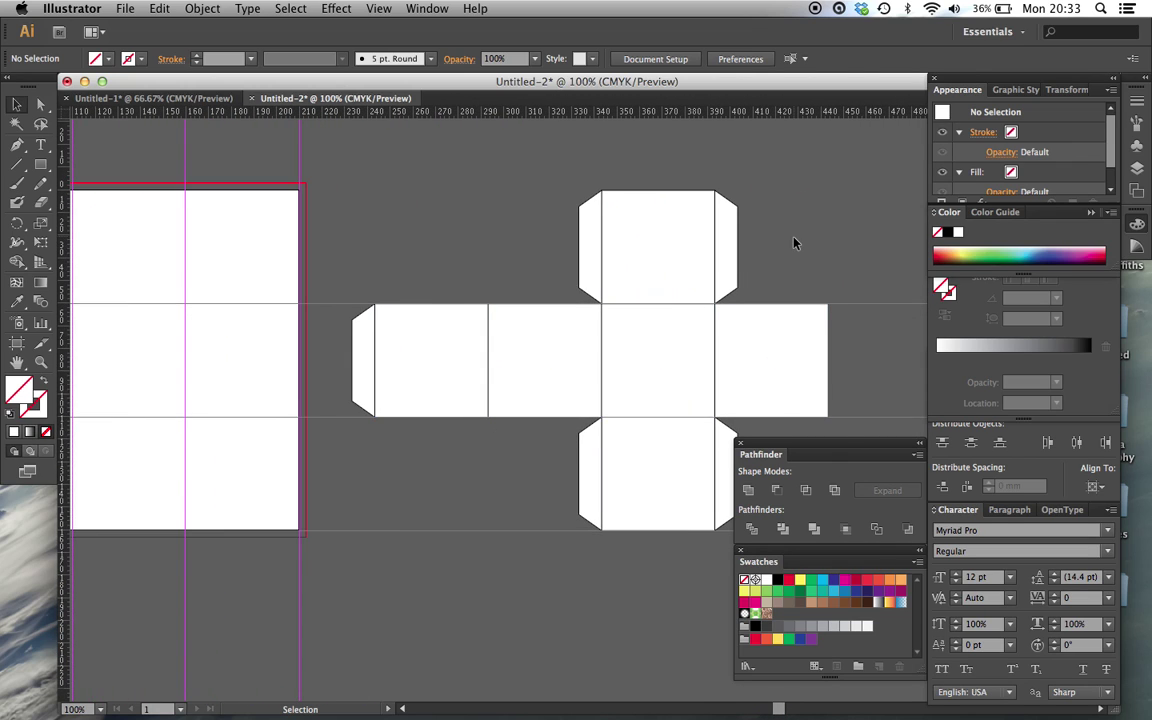
pyautogui.hscroll(6, 793, 241)
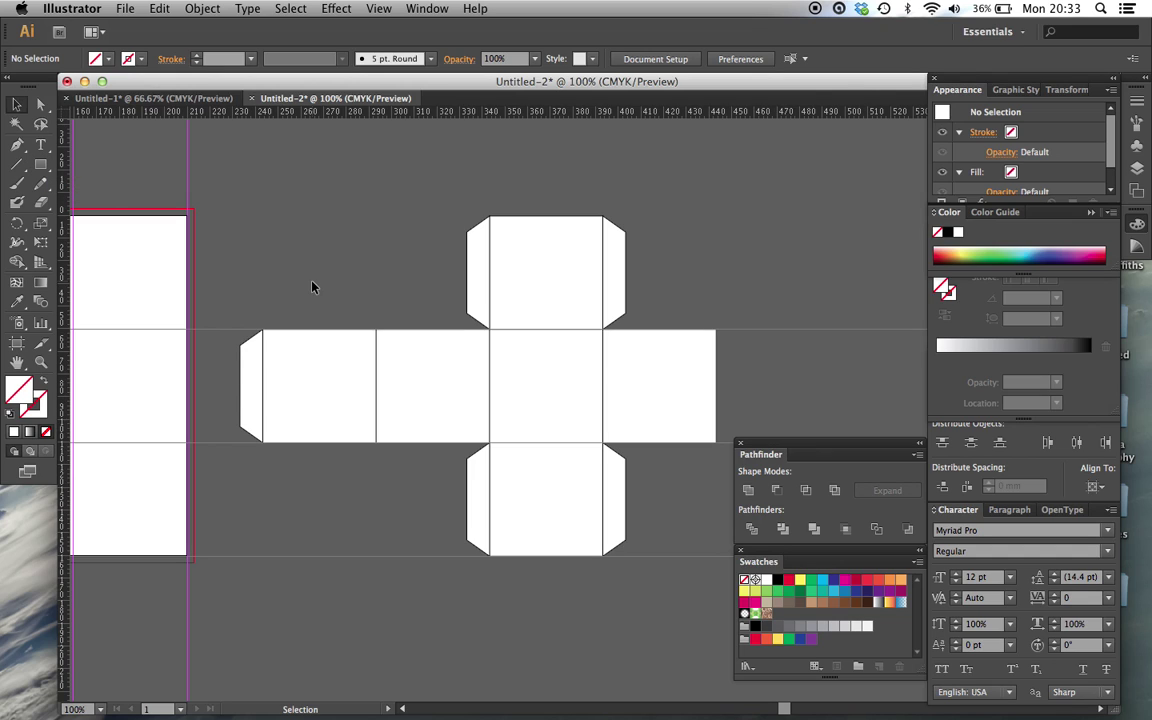
pyautogui.hscroll(-3, 308, 183)
pyautogui.hscroll(-4, 308, 183)
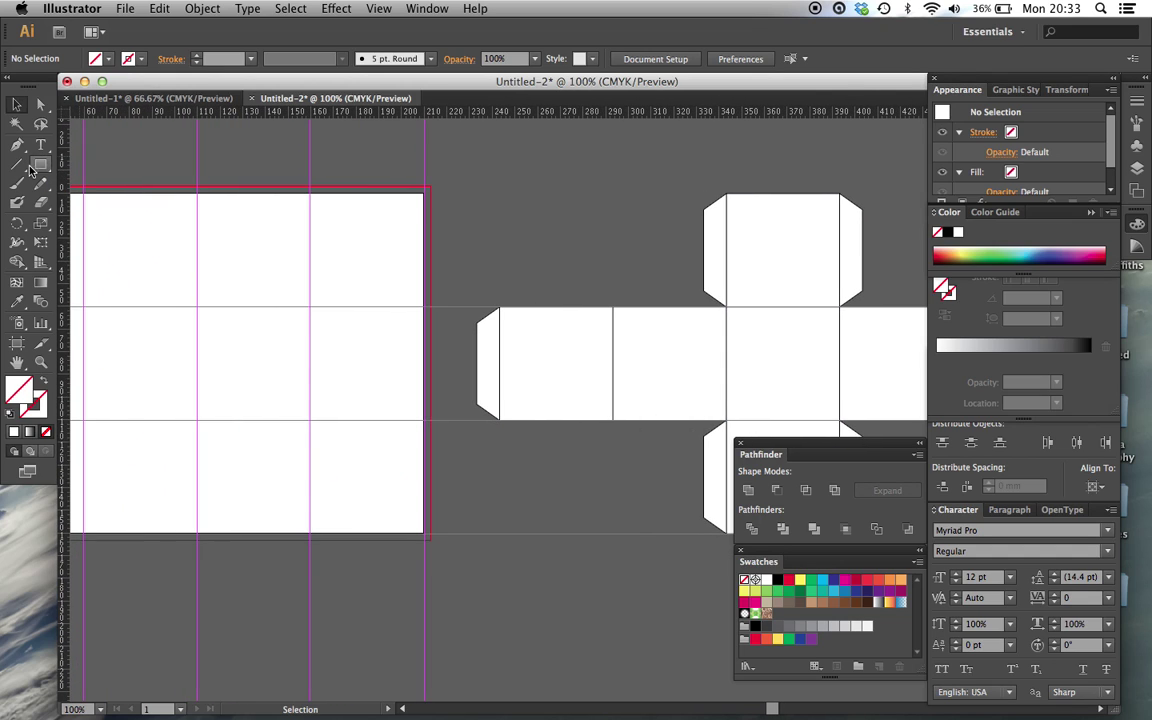
pyautogui.click(41, 163)
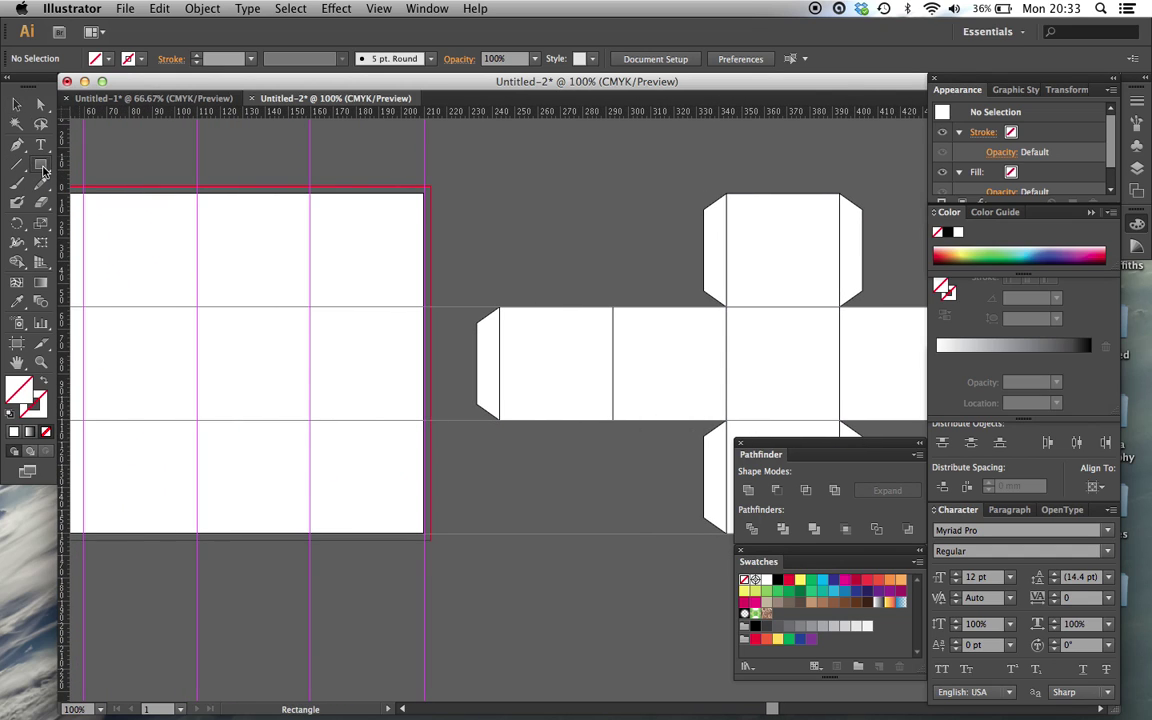
pyautogui.click(541, 260)
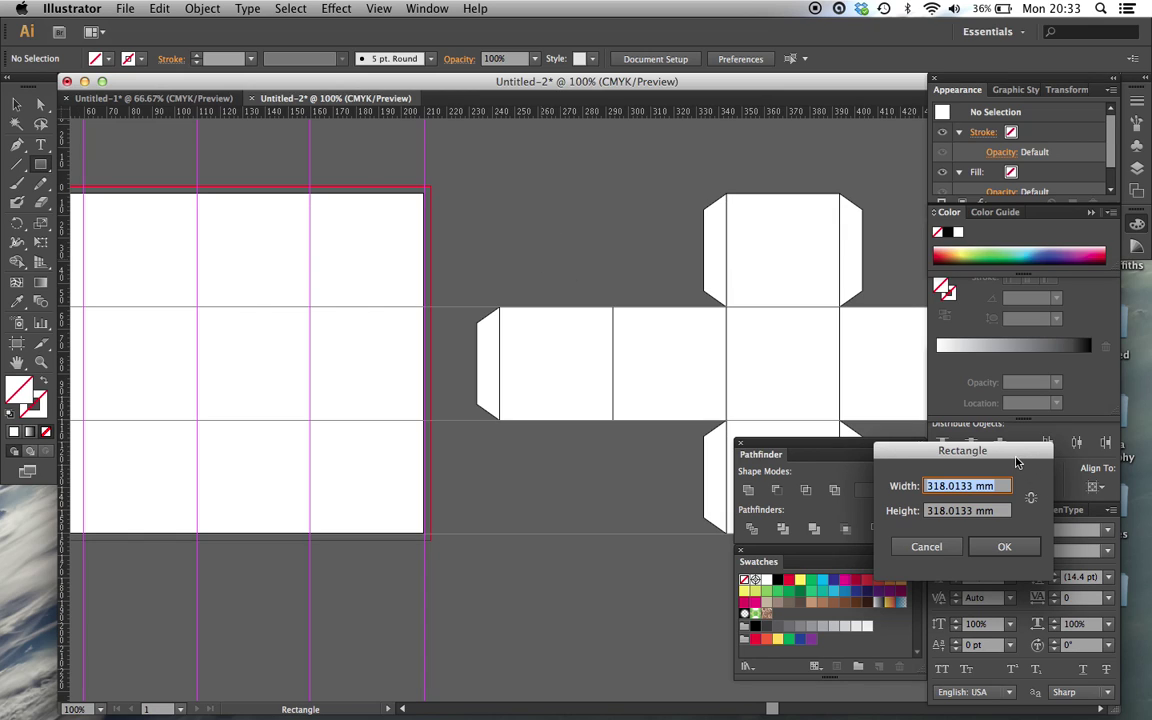
pyautogui.moveTo(1017, 462); pyautogui.dragTo(658, 470)
pyautogui.write('50')
pyautogui.press('Tab')
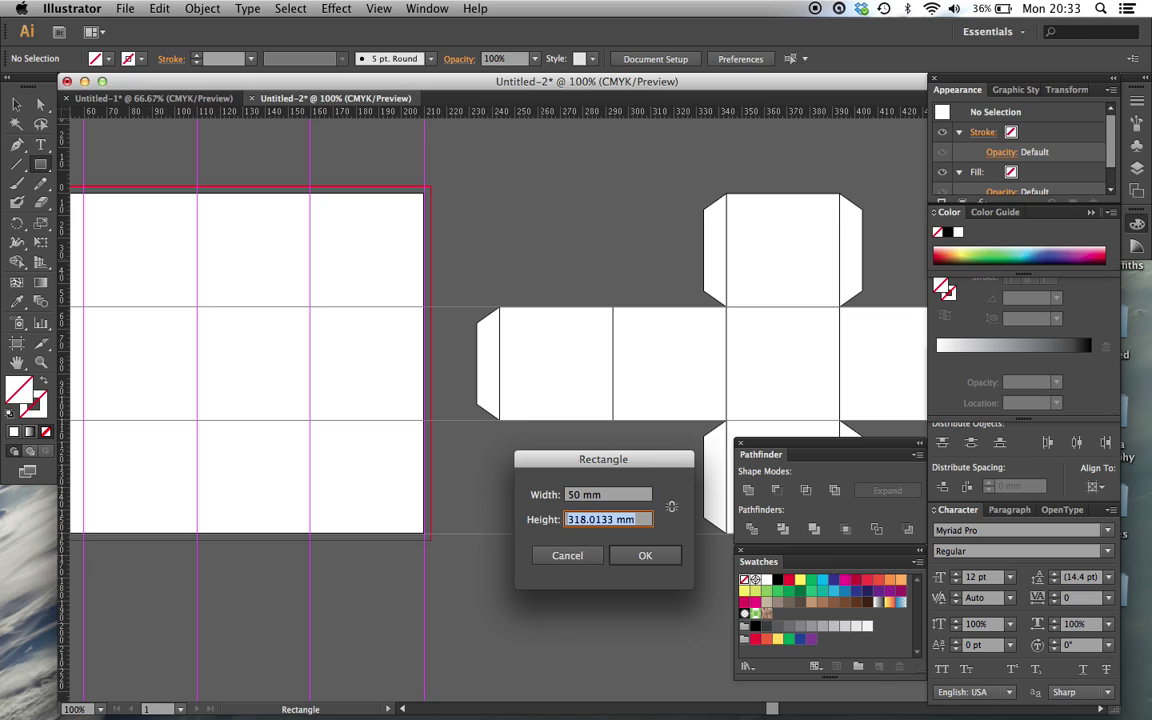
pyautogui.write('50')
pyautogui.press('Return')
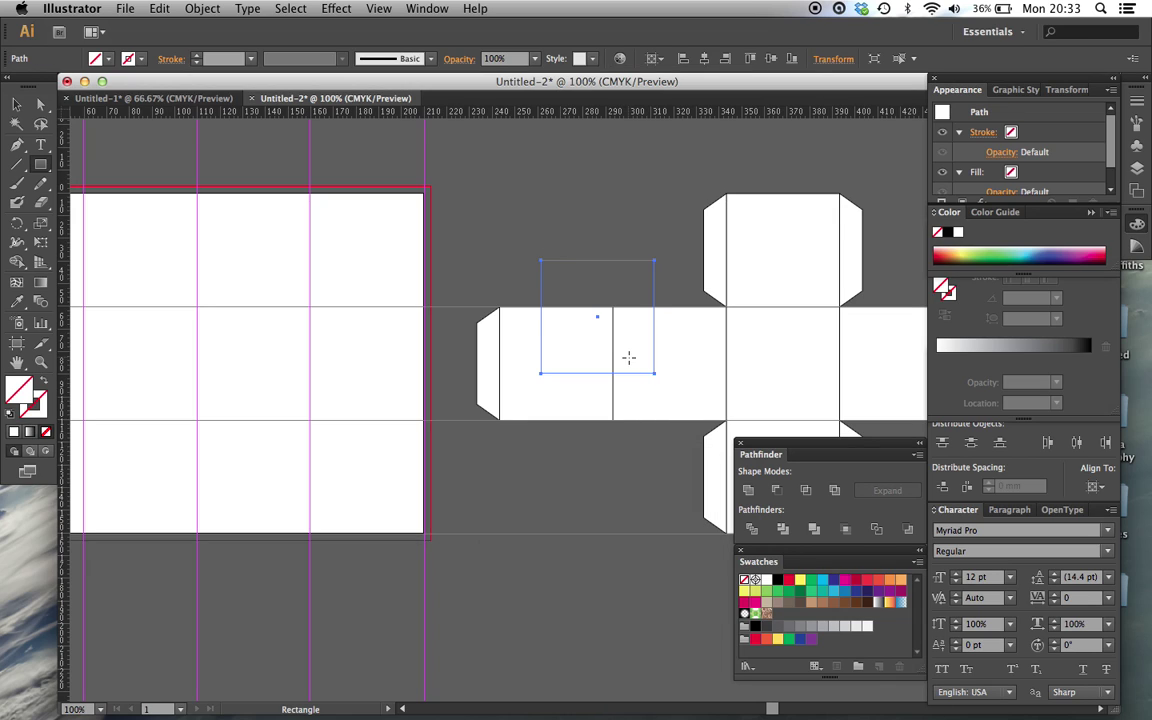
# - Give the square a red outline and snap it into a middle-row grid cell
pyautogui.press('v')
pyautogui.click(583, 245)
pyautogui.hscroll(-5, 583, 245)
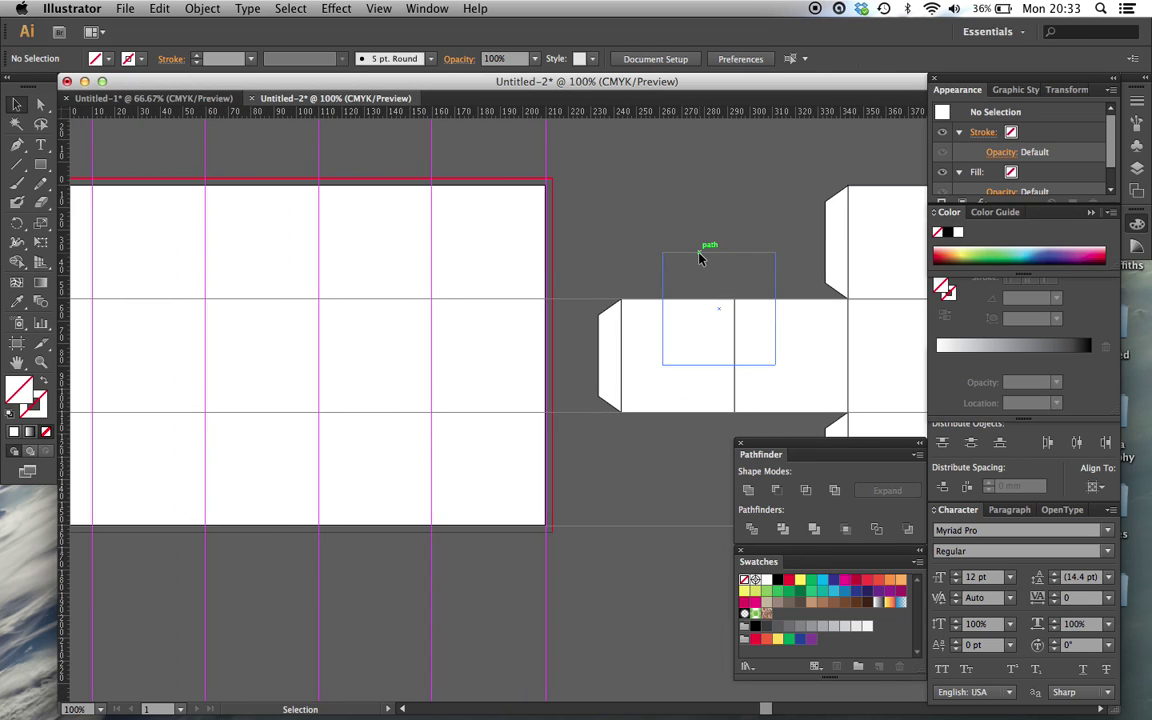
pyautogui.moveTo(702, 252); pyautogui.dragTo(375, 275)
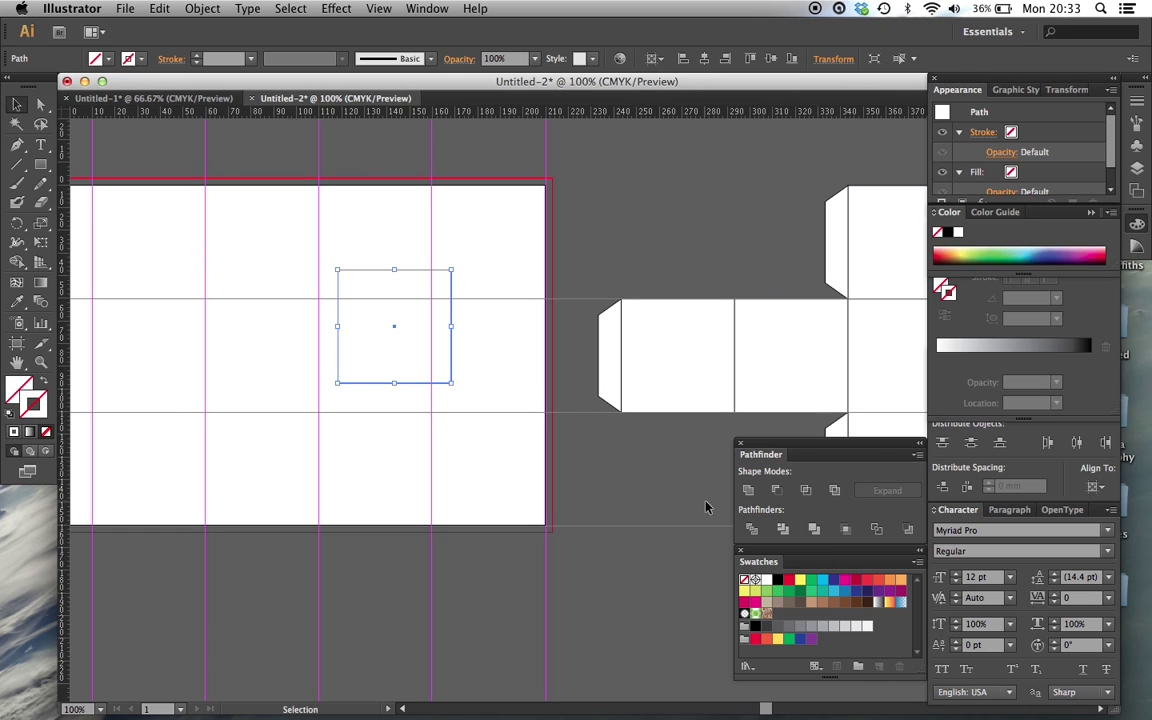
pyautogui.click(788, 580)
pyautogui.click(506, 551)
pyautogui.hscroll(-6, 506, 551)
pyautogui.moveTo(604, 332); pyautogui.dragTo(354, 363)
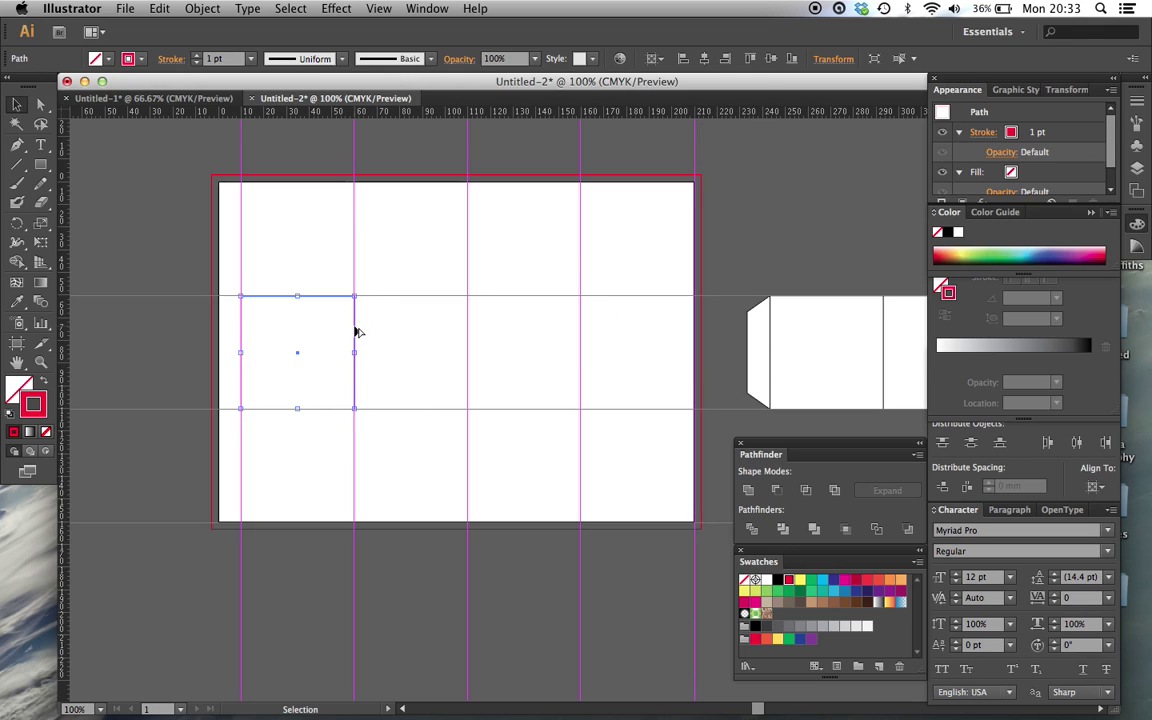
pyautogui.moveTo(356, 332); pyautogui.dragTo(581, 325)
pyautogui.click(628, 318)
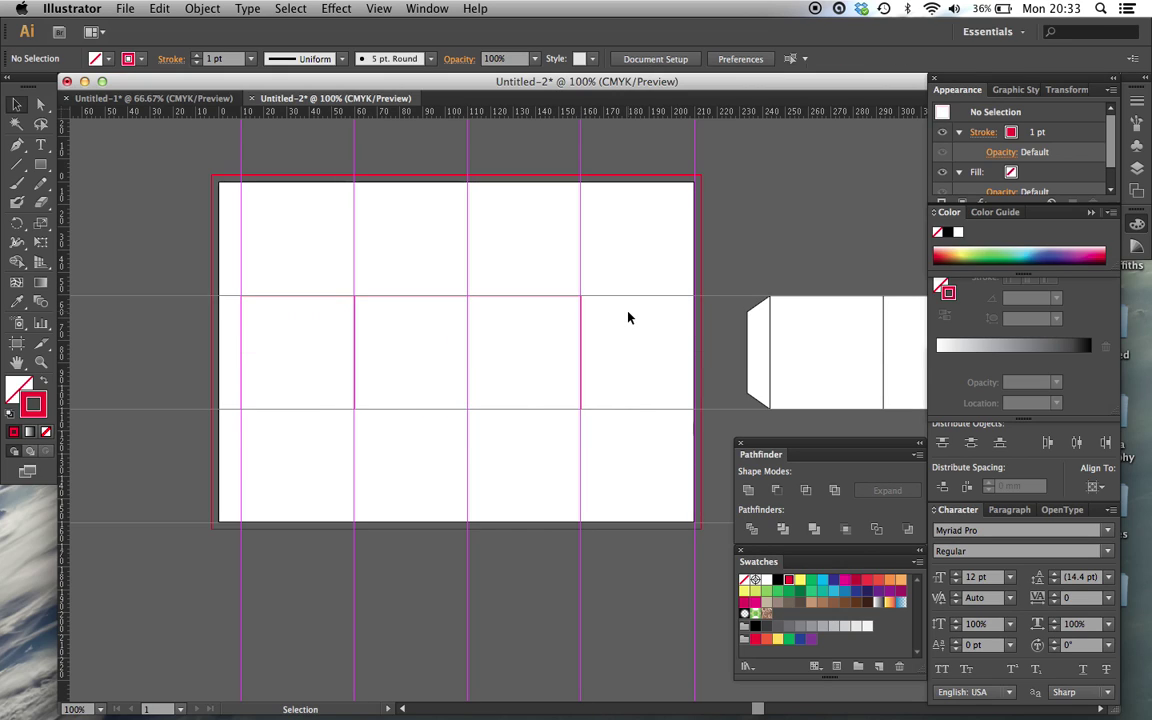
# - Clear the red stroke with the None swatch, then undo back to a black 1 pt stroke
pyautogui.press('super+minus')
pyautogui.press('super+equal')
pyautogui.moveTo(605, 455); pyautogui.dragTo(321, 342)
pyautogui.click(321, 342)
pyautogui.hscroll(10, 321, 345)
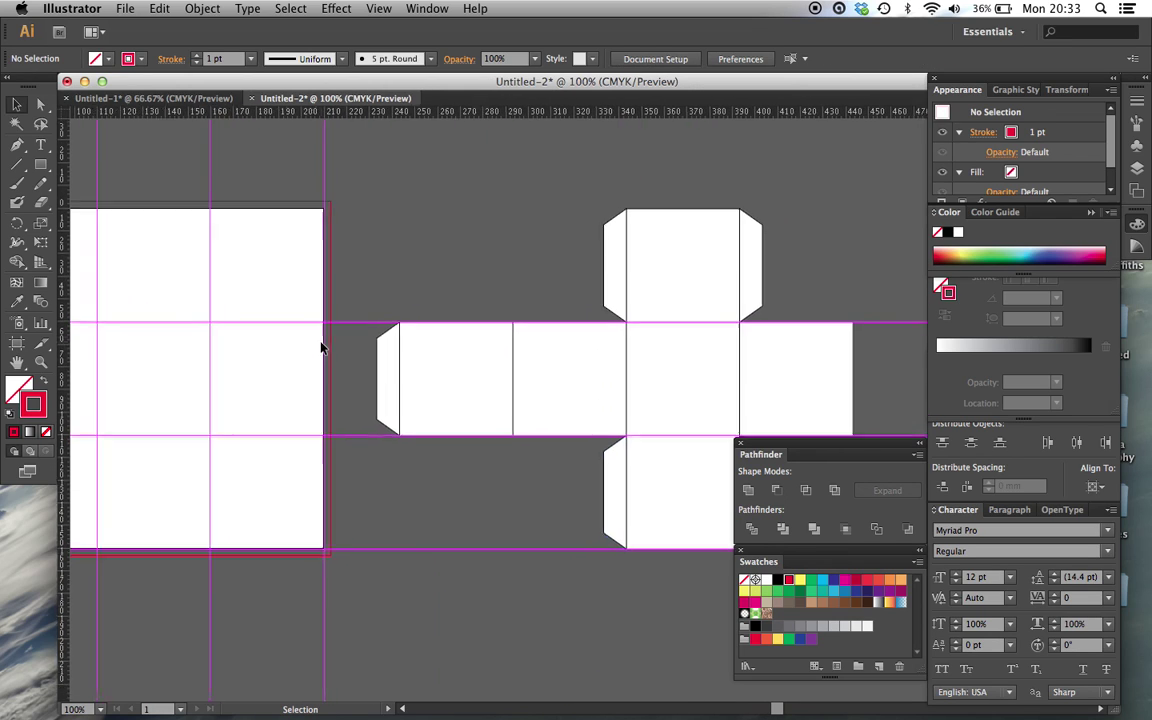
pyautogui.hscroll(1, 321, 347)
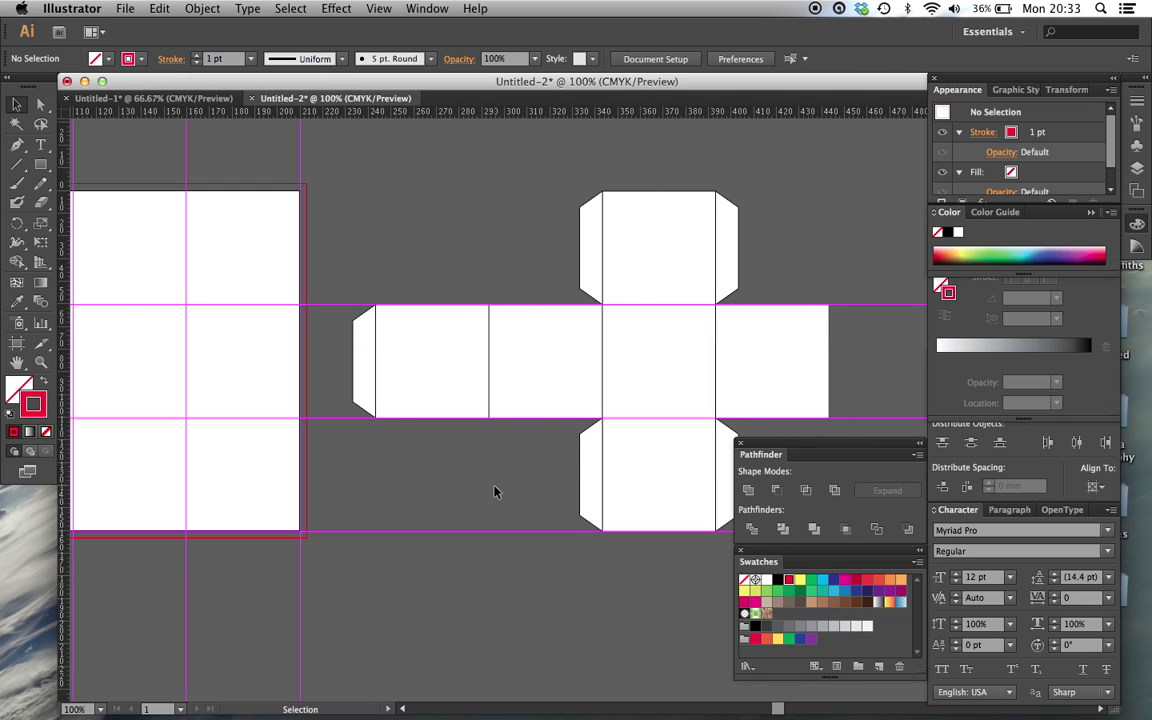
pyautogui.hscroll(-9, 493, 491)
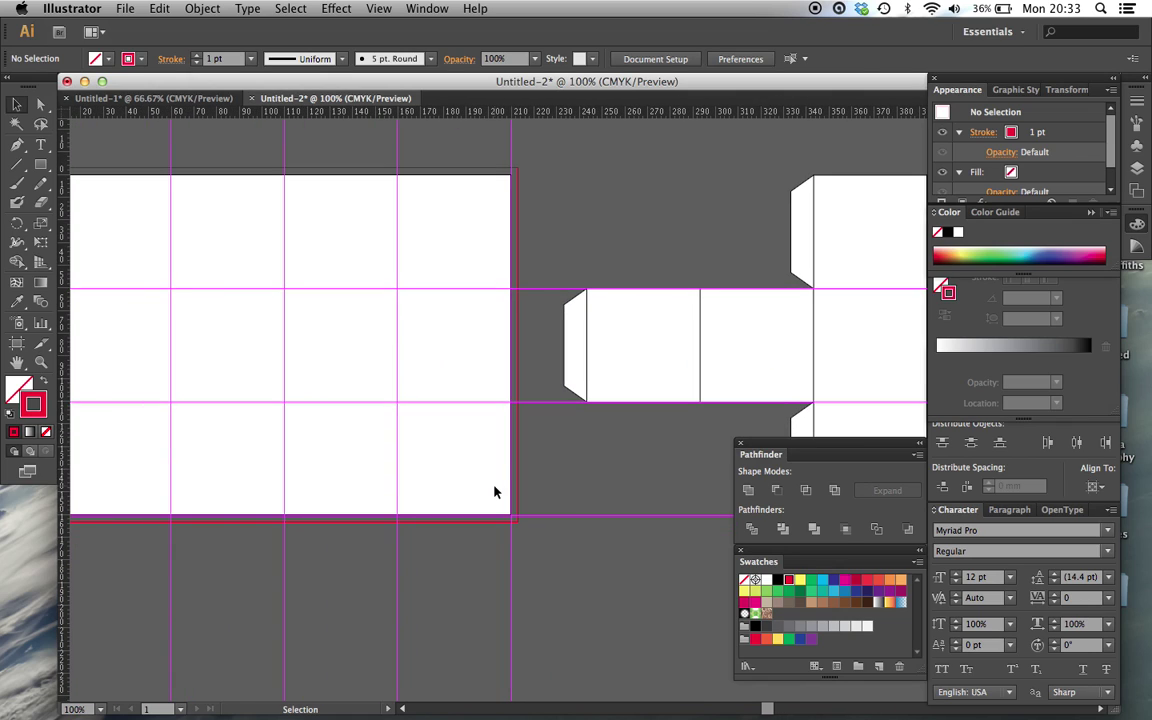
pyautogui.hscroll(8, 433, 393)
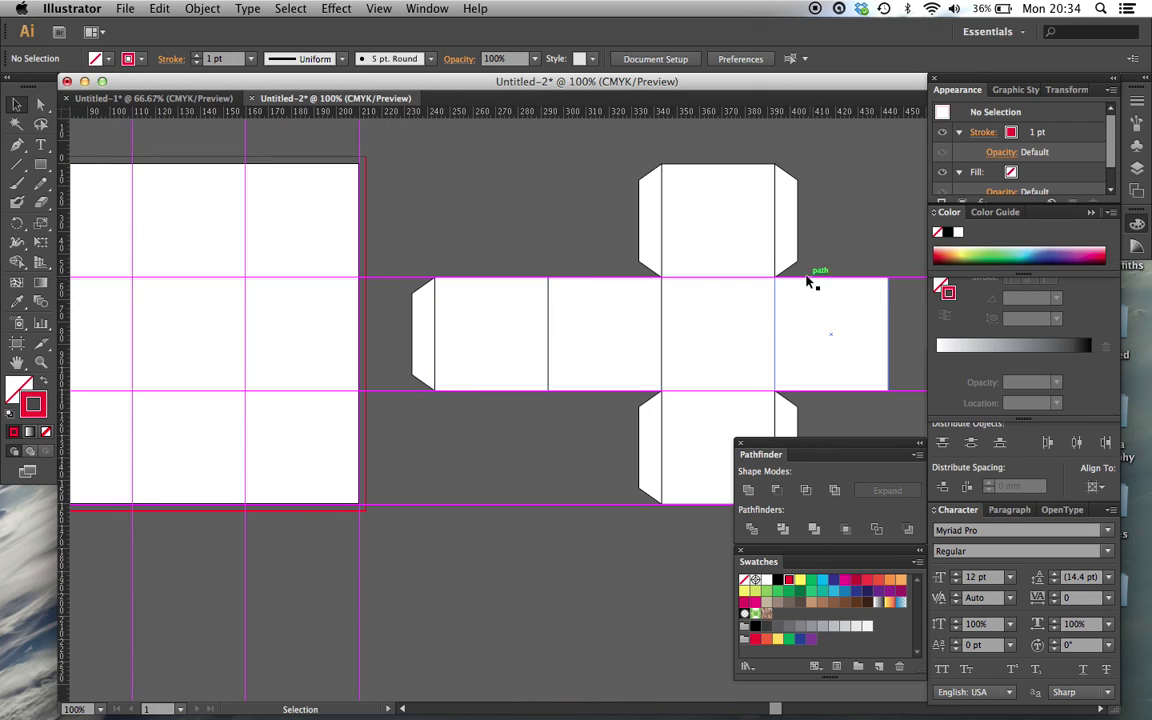
pyautogui.hscroll(-4, 386, 185)
pyautogui.hscroll(-4, 416, 290)
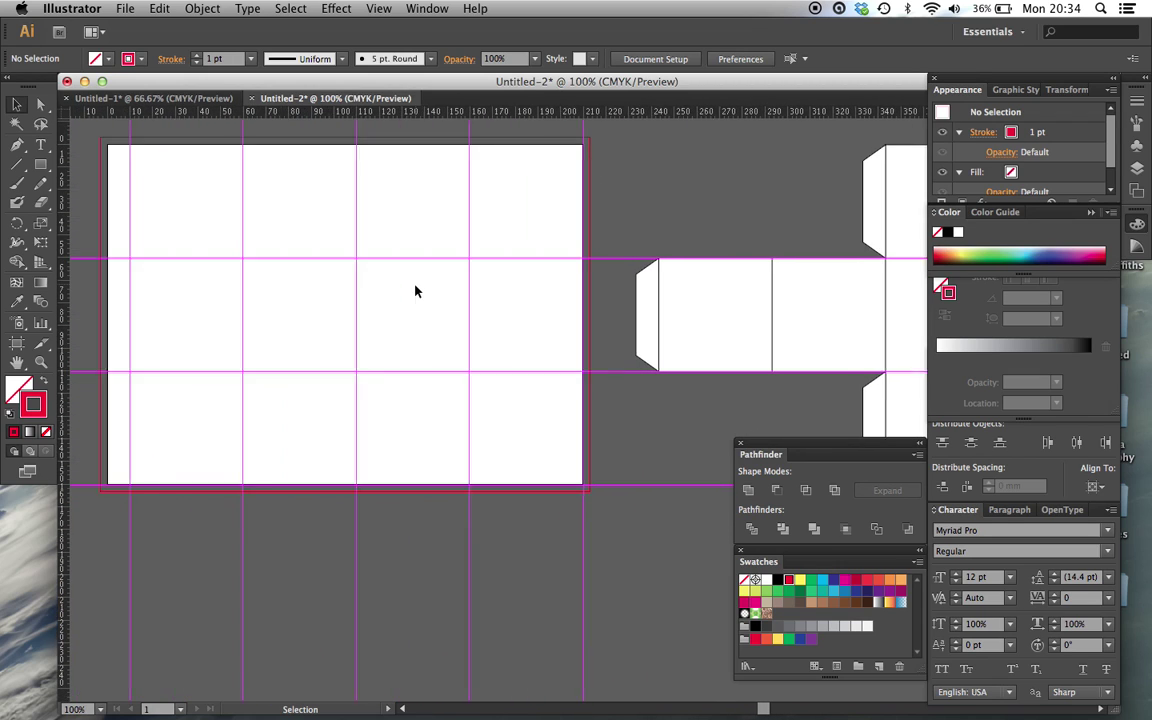
pyautogui.scroll(3, 416, 290)
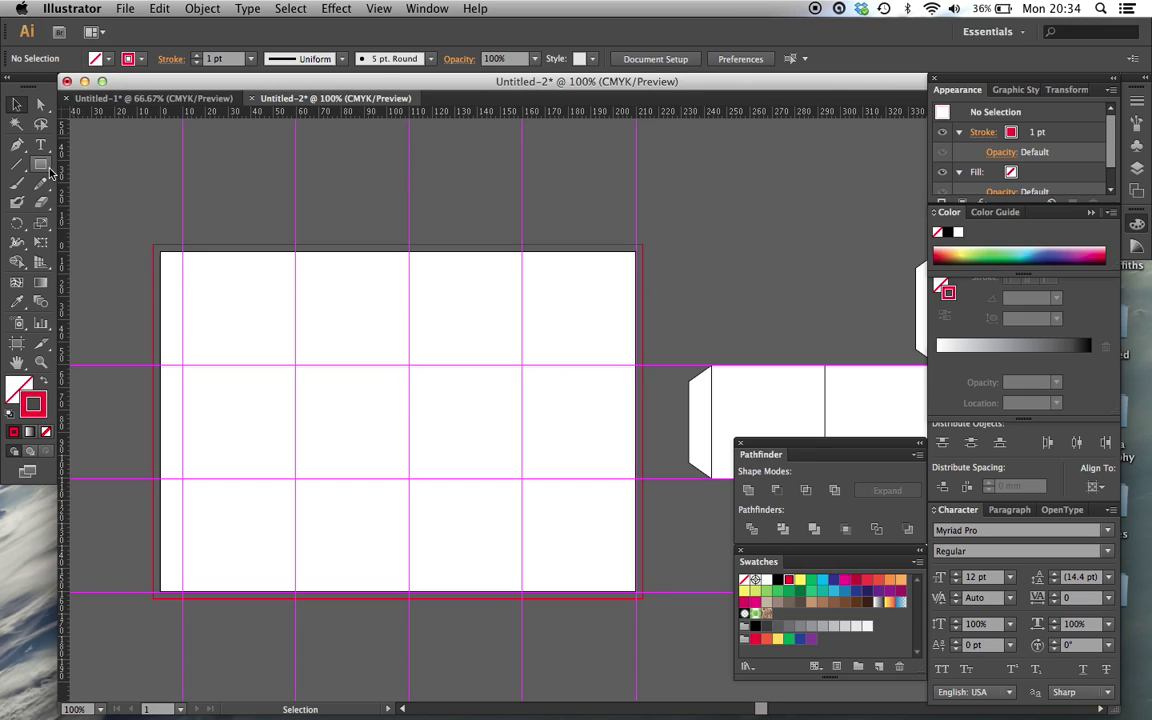
pyautogui.click(45, 431)
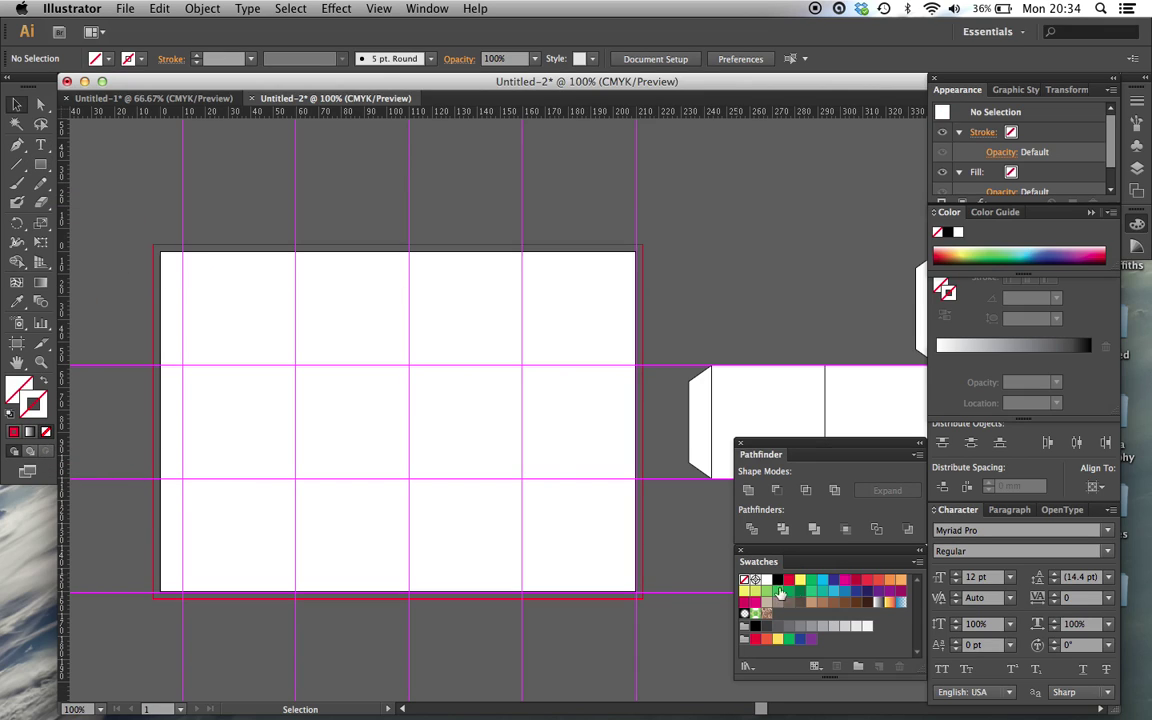
pyautogui.press('super+z')
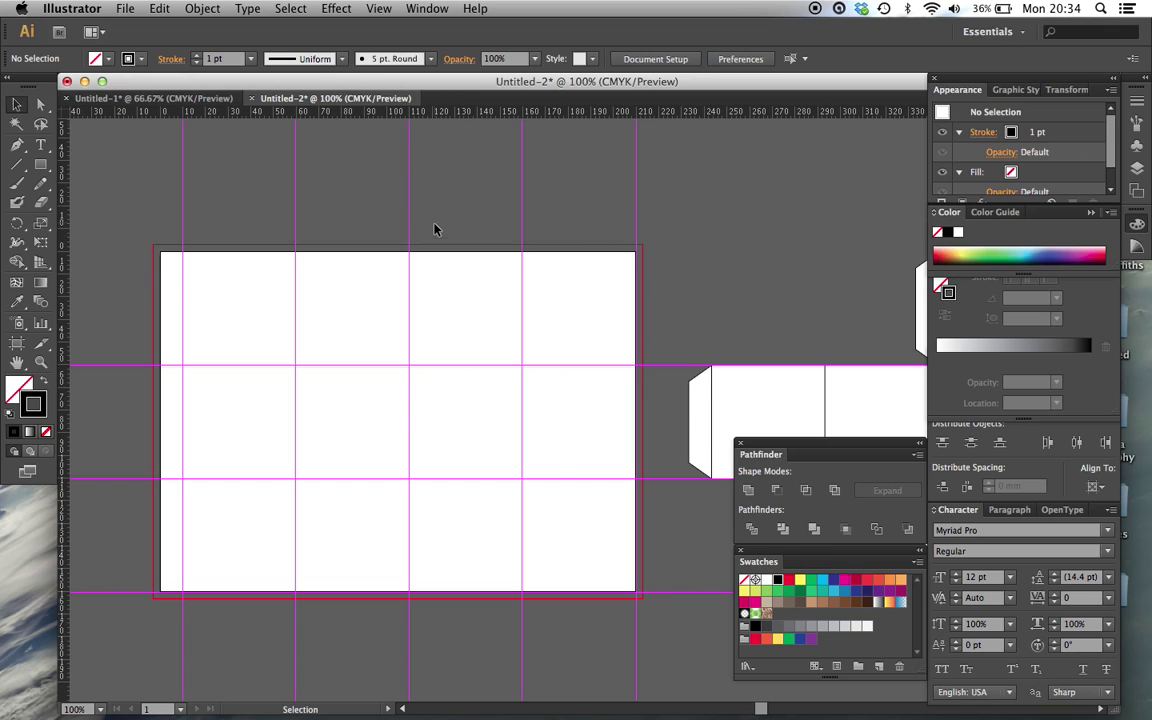
pyautogui.scroll(-3, 434, 226)
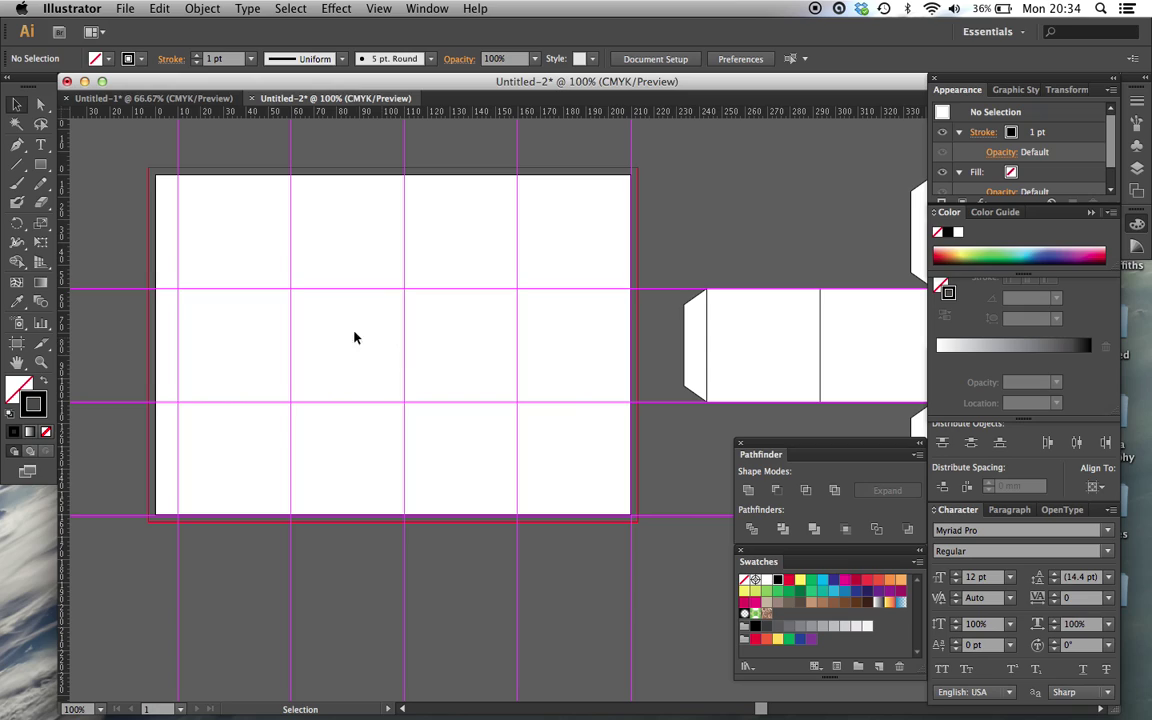
# - Draw a 200 × 50 mm rectangle and move it onto the grid's middle row
pyautogui.click(40, 165)
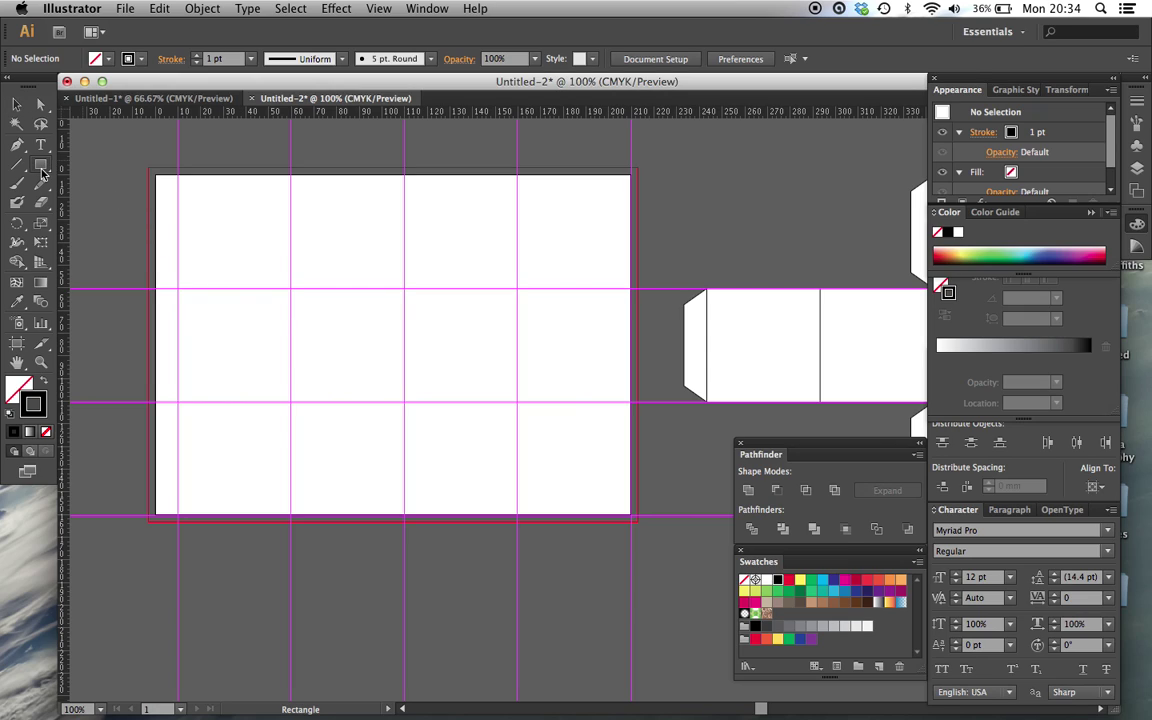
pyautogui.click(364, 388)
pyautogui.write('200')
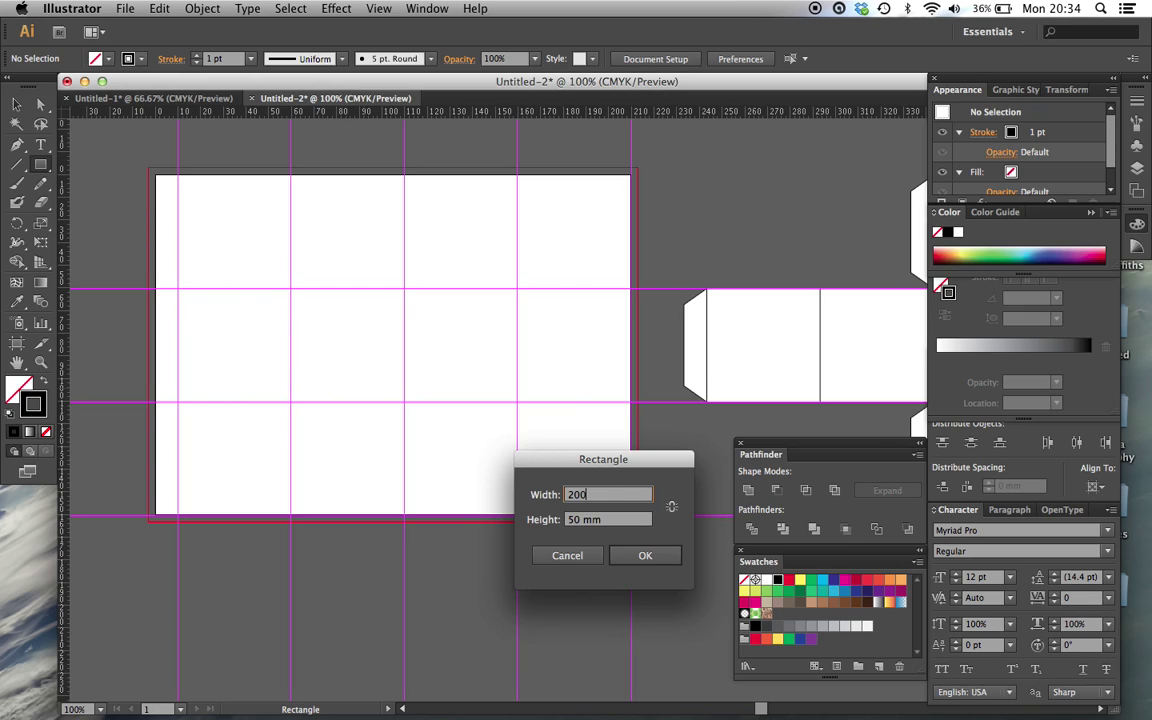
pyautogui.press('Return')
pyautogui.press('v')
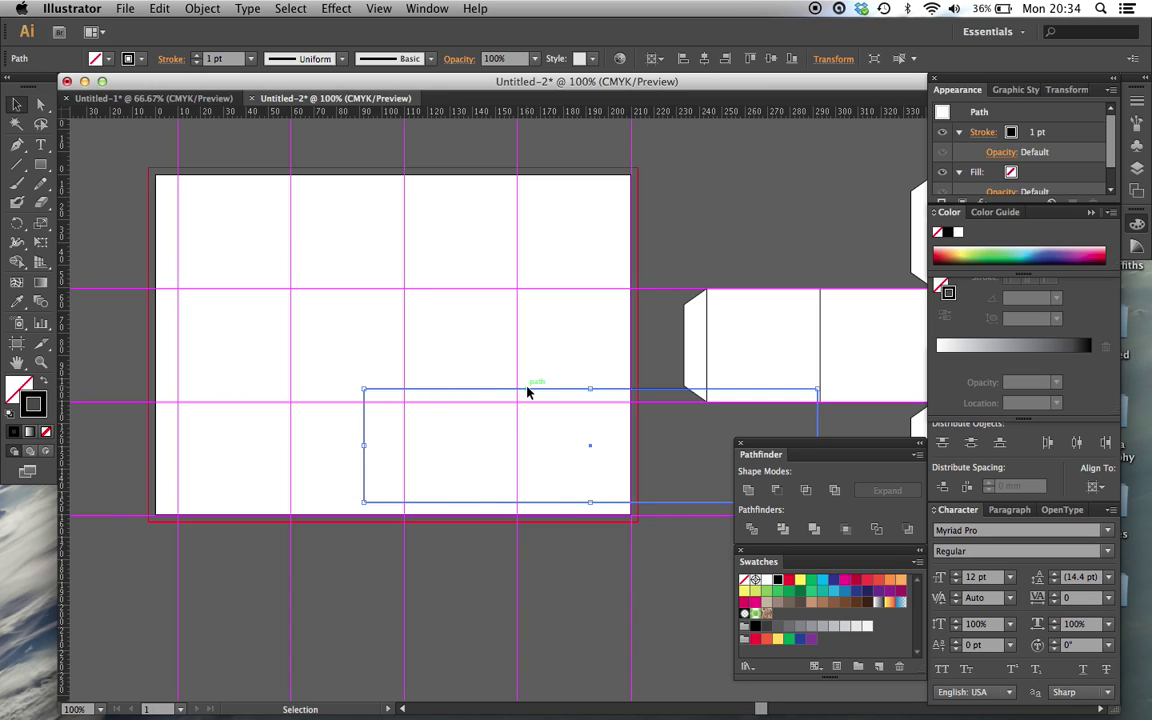
pyautogui.moveTo(528, 392); pyautogui.dragTo(340, 293)
pyautogui.click(585, 441)
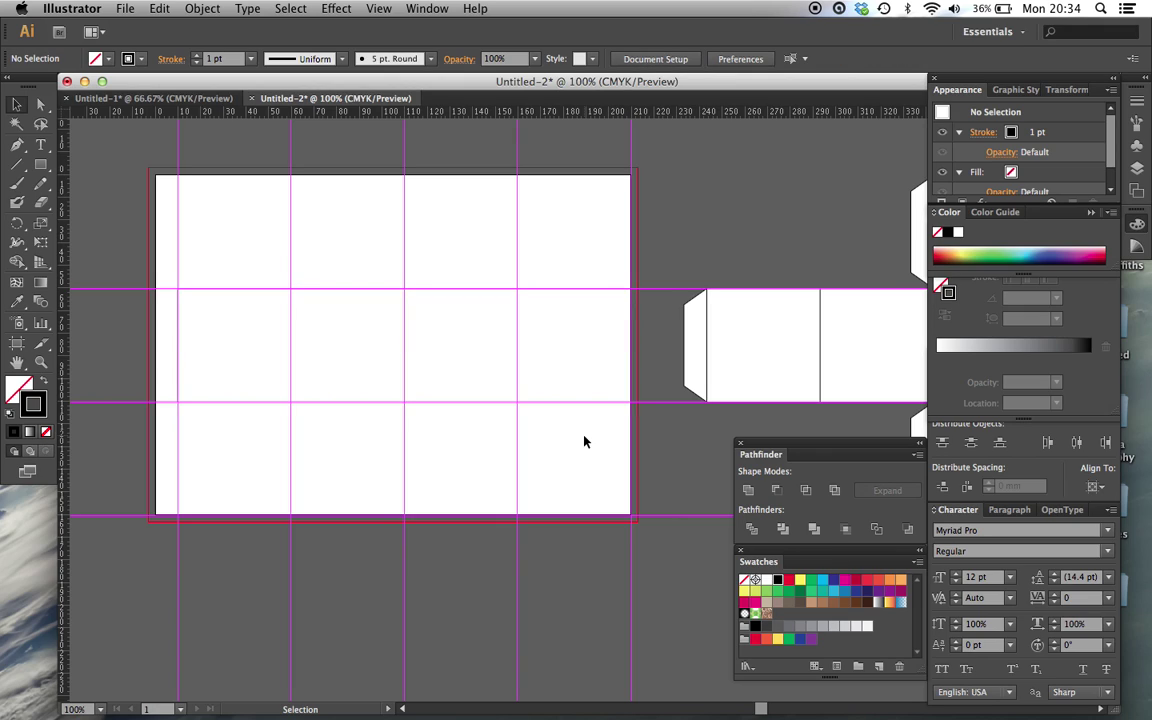
# - Hide the guides to check the rectangle, then show them again
pyautogui.click(376, 8)
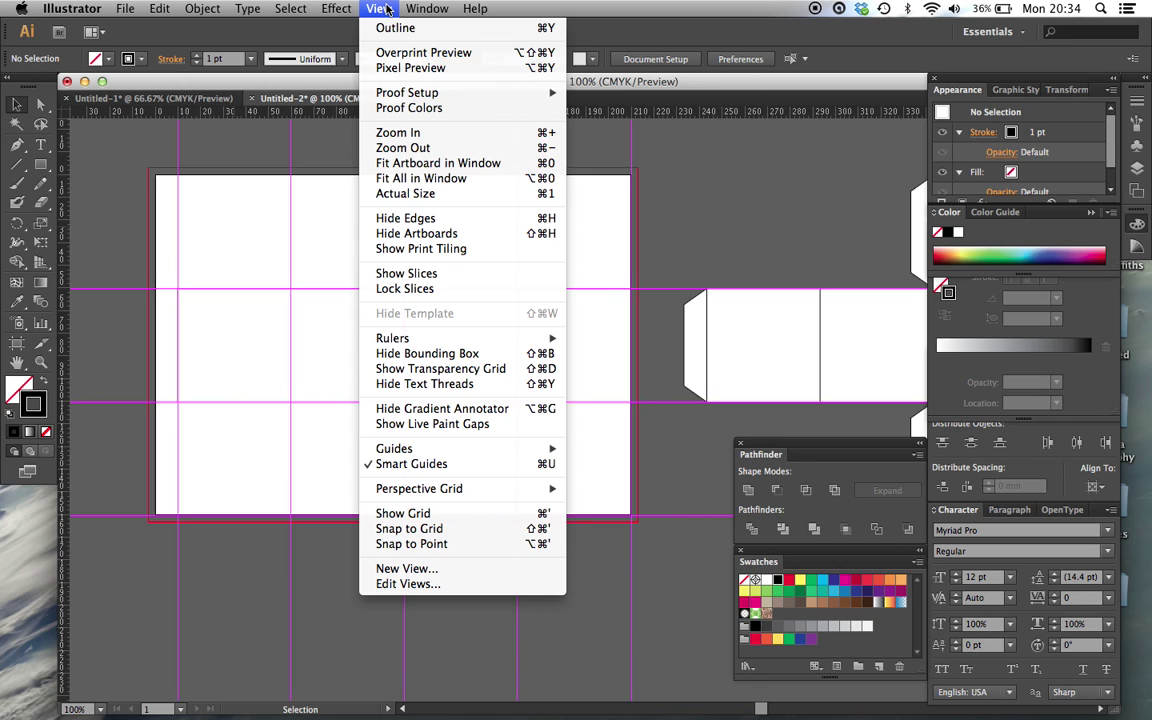
pyautogui.moveTo(520, 448)
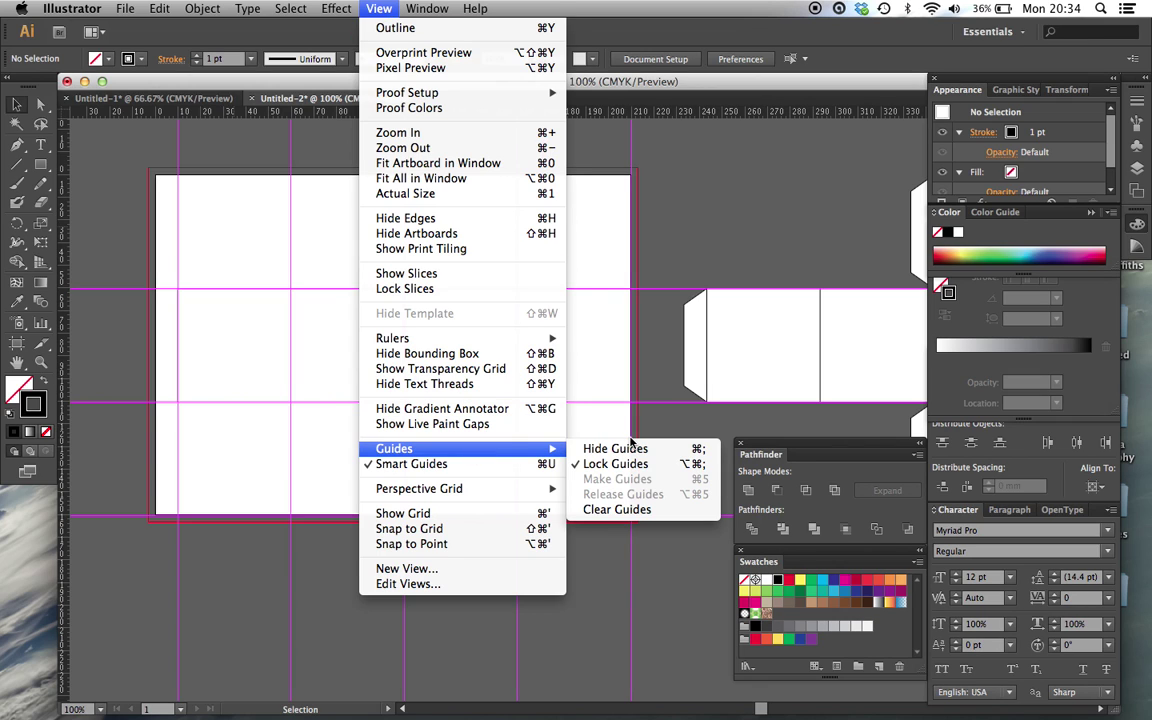
pyautogui.click(615, 448)
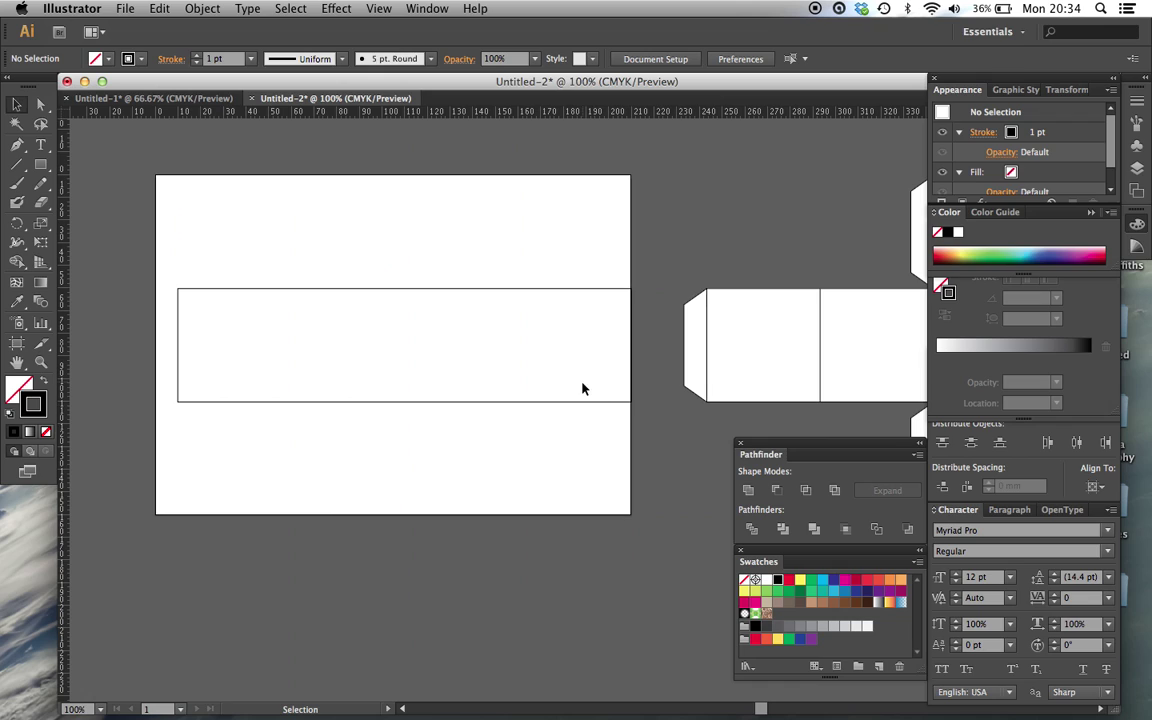
pyautogui.press('super+semicolon')
pyautogui.press('super+semicolon')
pyautogui.press('super+semicolon')
pyautogui.press('super+semicolon')
pyautogui.press('super+semicolon')
# - Draw a 50 × 150 mm rectangle and drag it into the third grid column
pyautogui.hscroll(2, 581, 388)
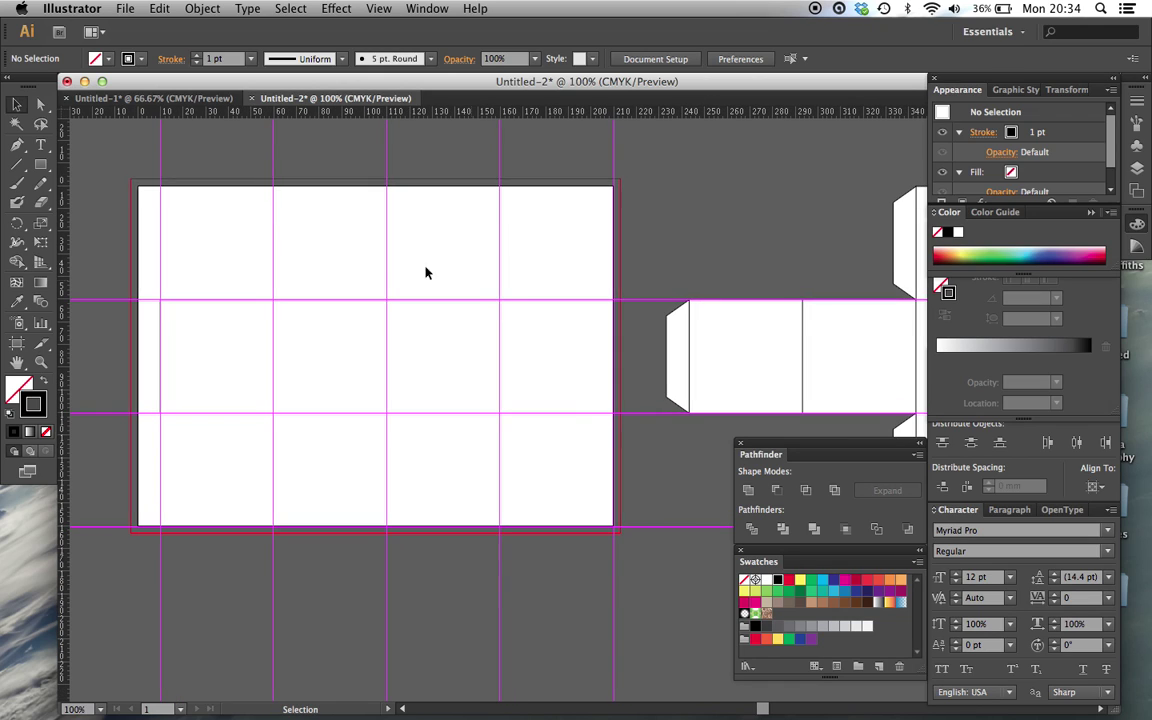
pyautogui.hscroll(5, 495, 420)
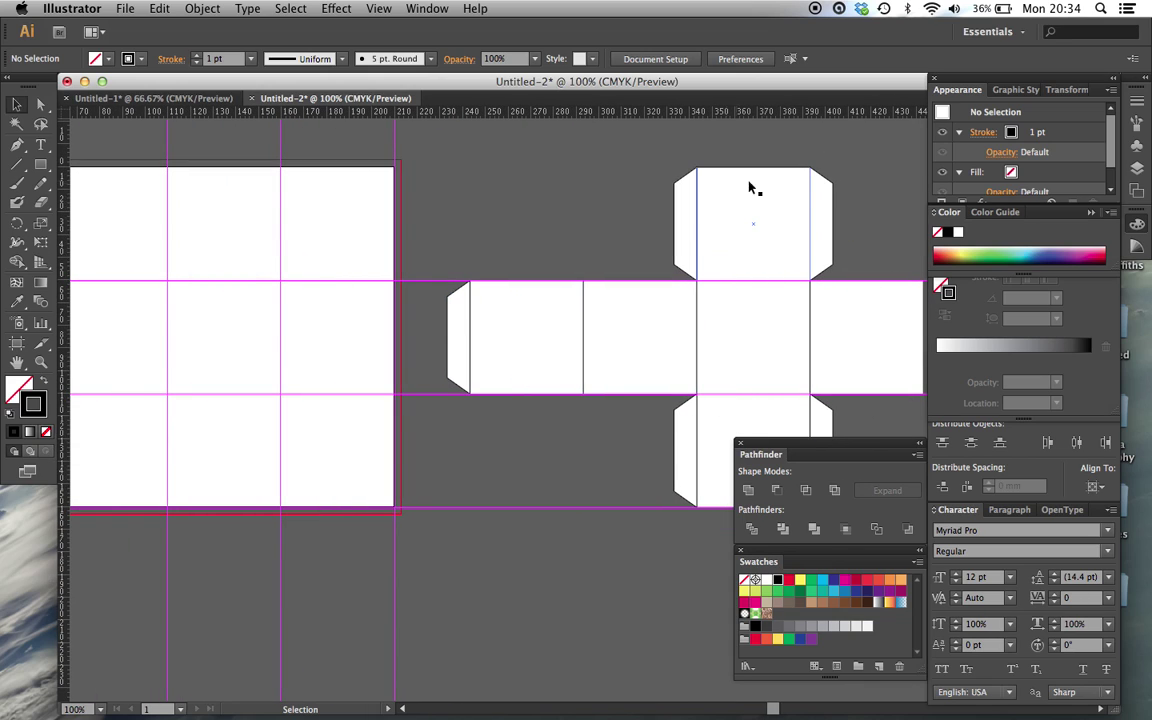
pyautogui.hscroll(-7, 527, 404)
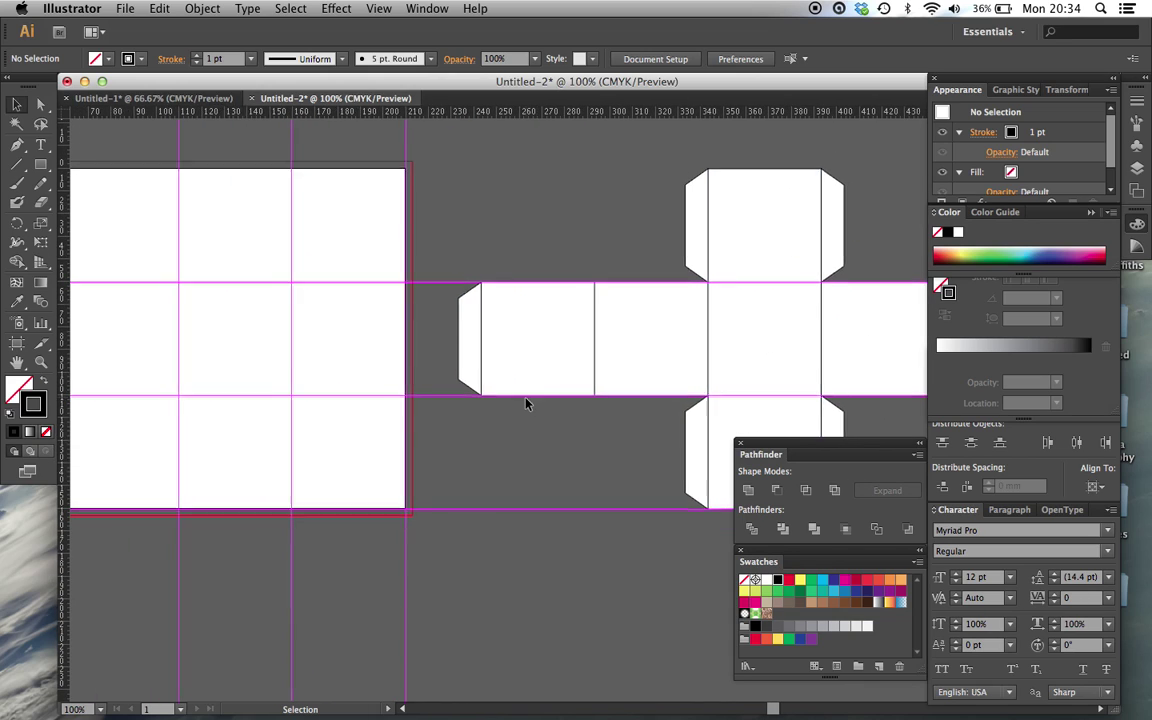
pyautogui.click(40, 164)
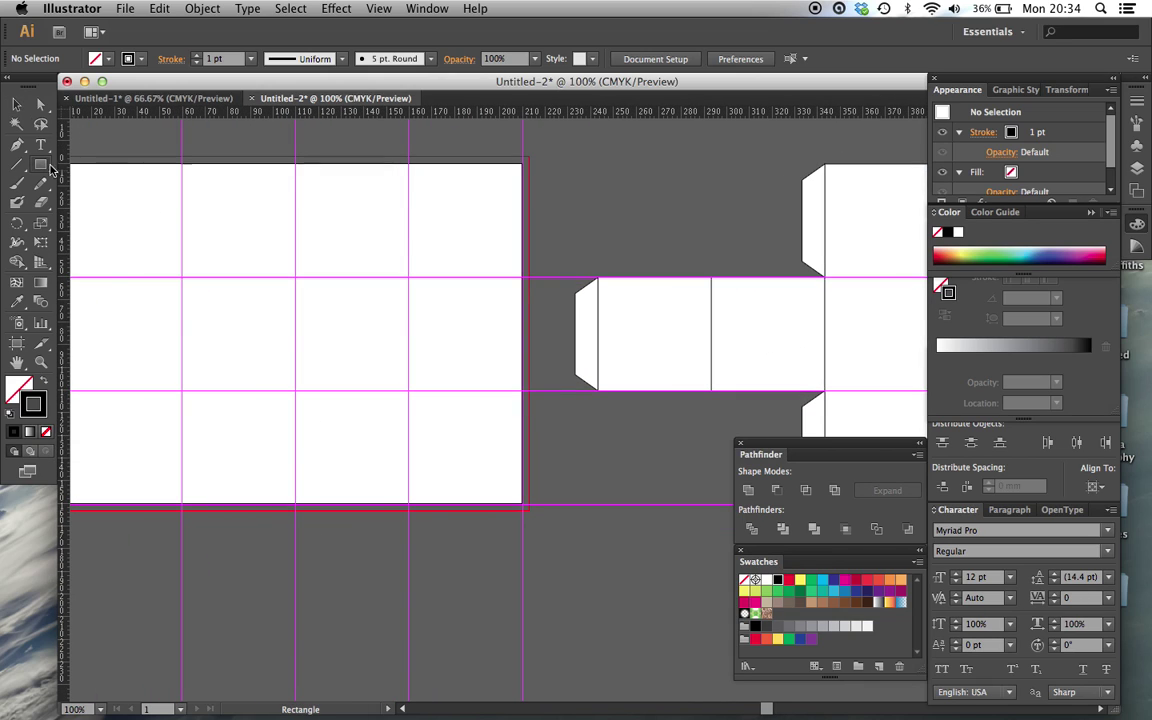
pyautogui.click(449, 201)
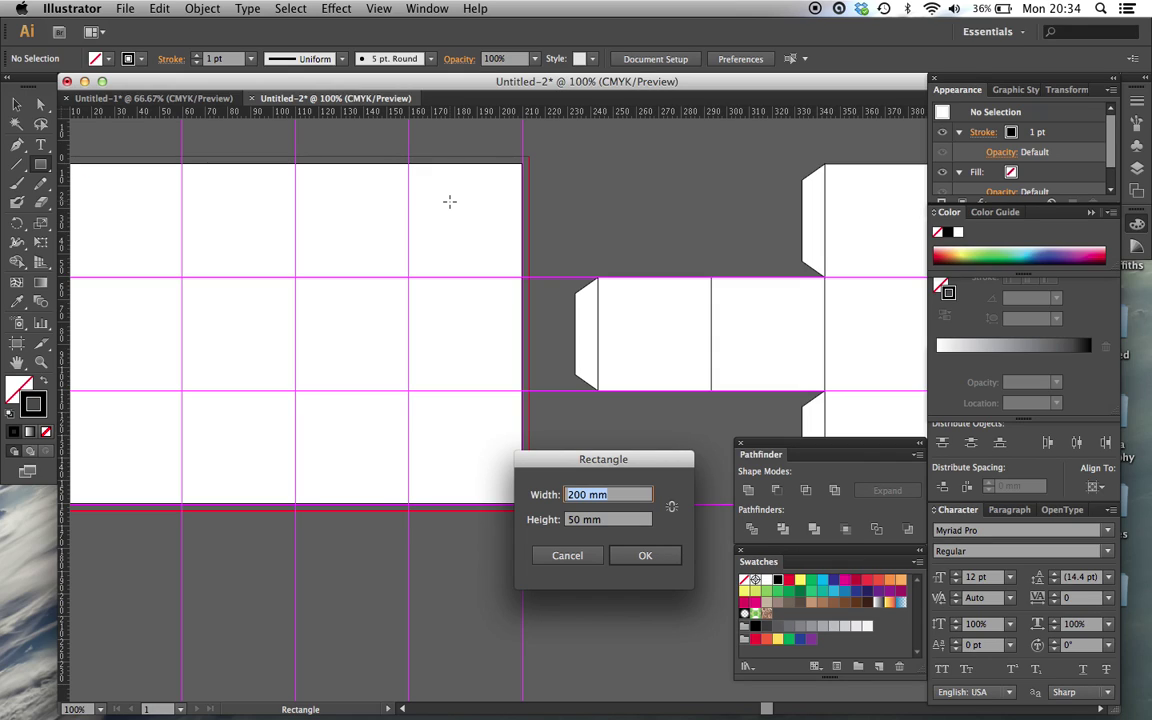
pyautogui.write('50')
pyautogui.press('Tab')
pyautogui.write('1')
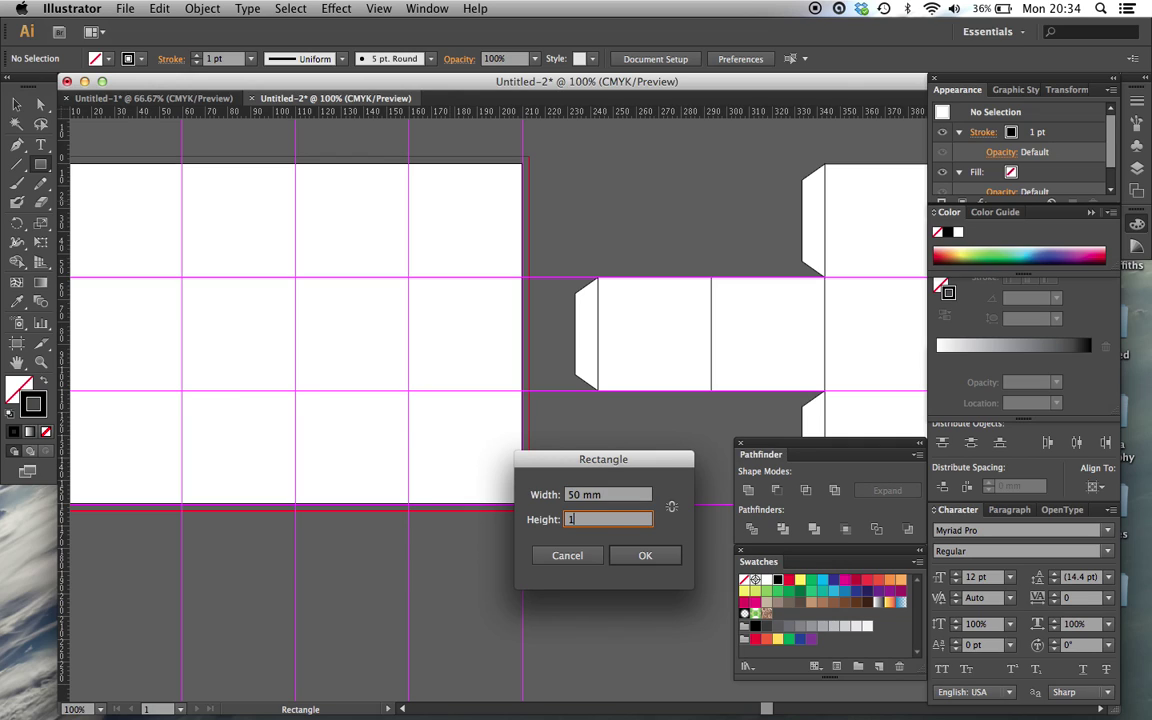
pyautogui.write('50')
pyautogui.press('Return')
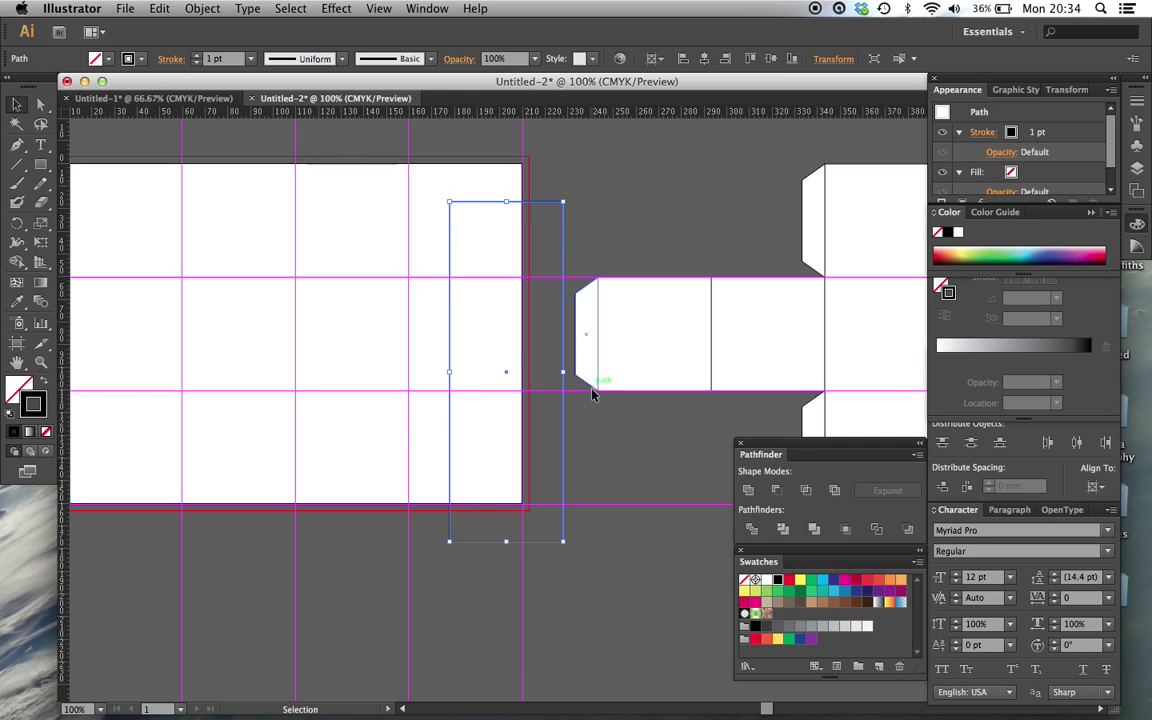
pyautogui.press('v')
pyautogui.click(607, 437)
pyautogui.hscroll(-3, 605, 435)
pyautogui.scroll(1, 605, 435)
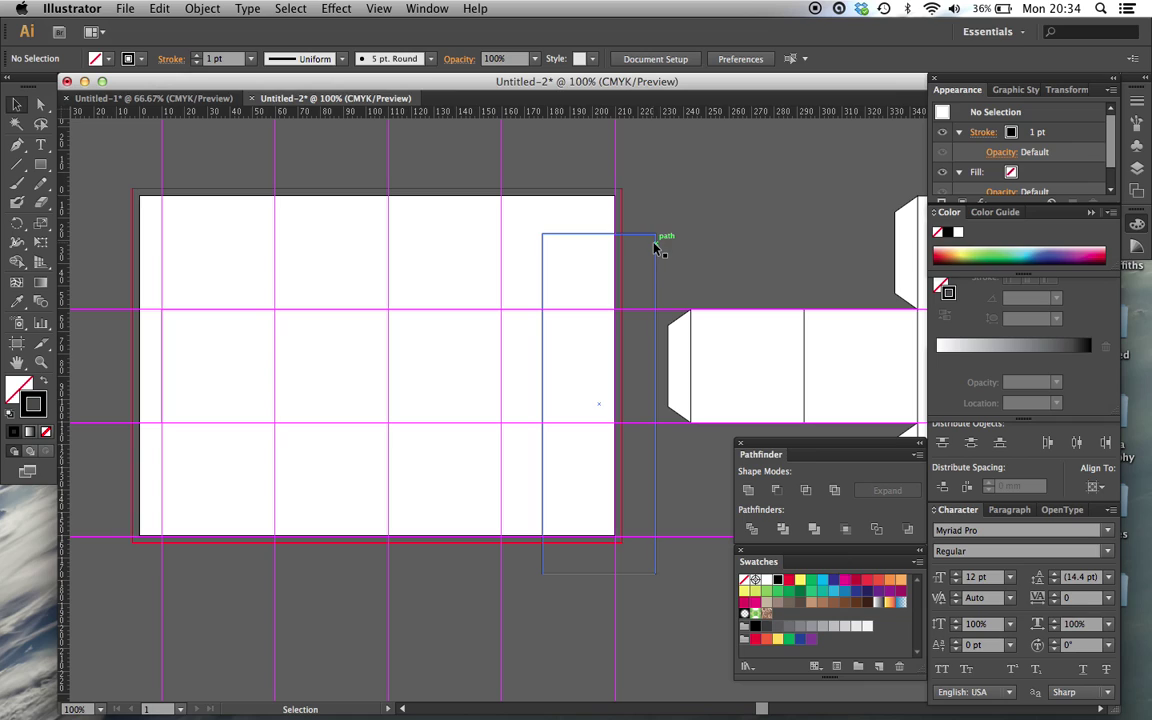
pyautogui.moveTo(658, 245); pyautogui.dragTo(501, 203)
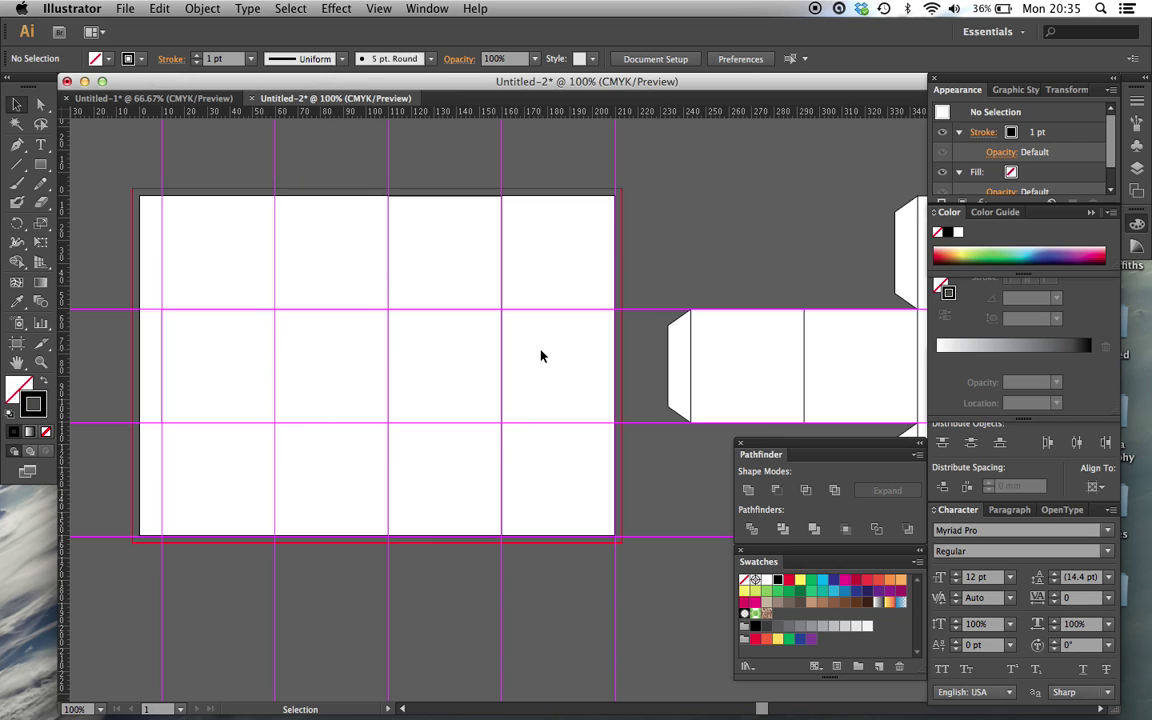
# - Hide the guides and unite the long and tall rectangles into one cross-shaped path with Pathfinder Unite
pyautogui.press('super+semicolon')
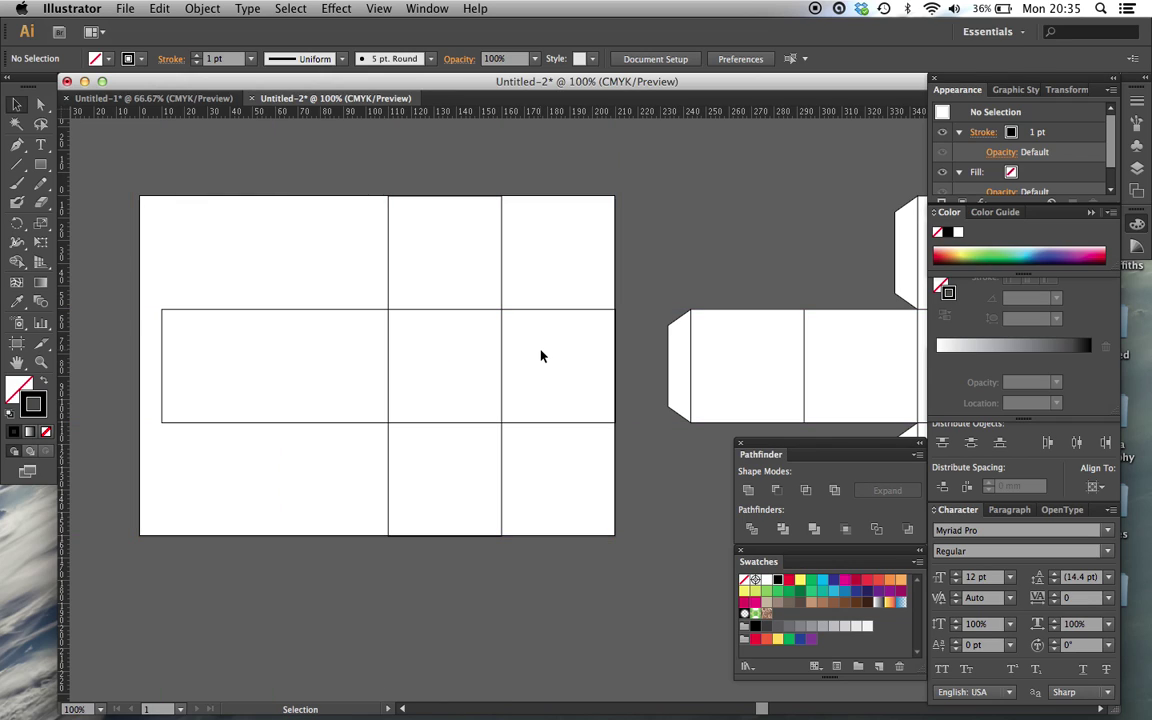
pyautogui.press('super+semicolon')
pyautogui.hscroll(-5, 540, 355)
pyautogui.press('super+semicolon')
pyautogui.press('v')
pyautogui.moveTo(630, 440); pyautogui.dragTo(417, 257)
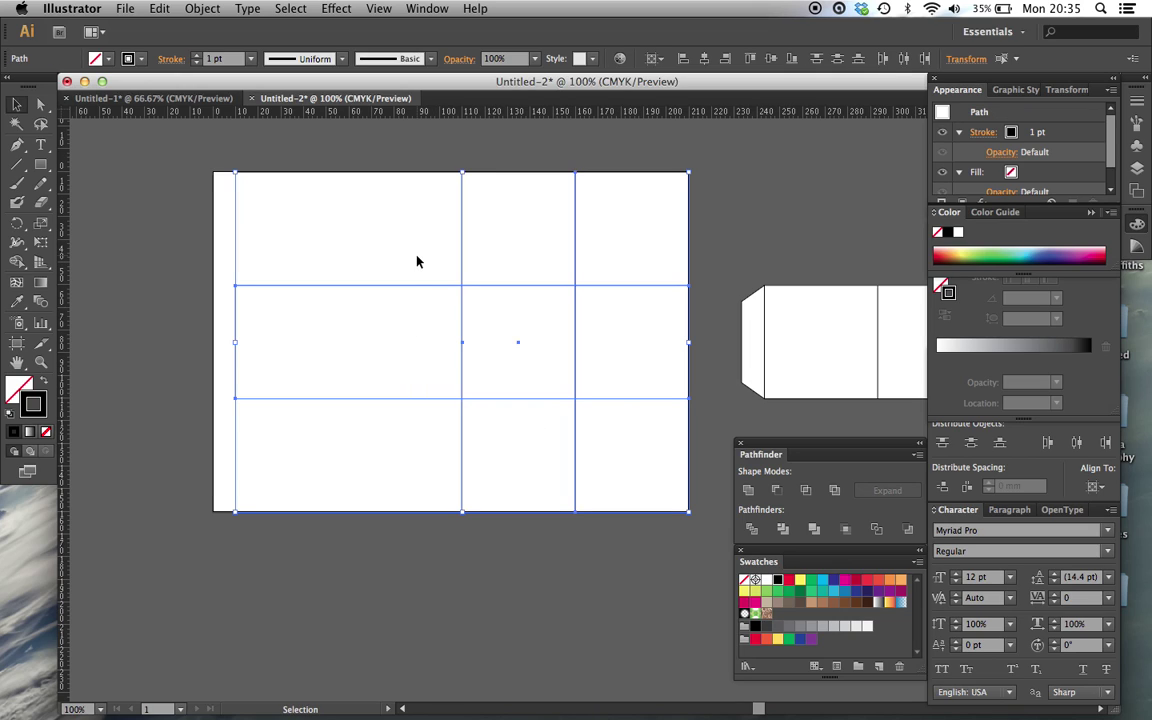
pyautogui.click(748, 491)
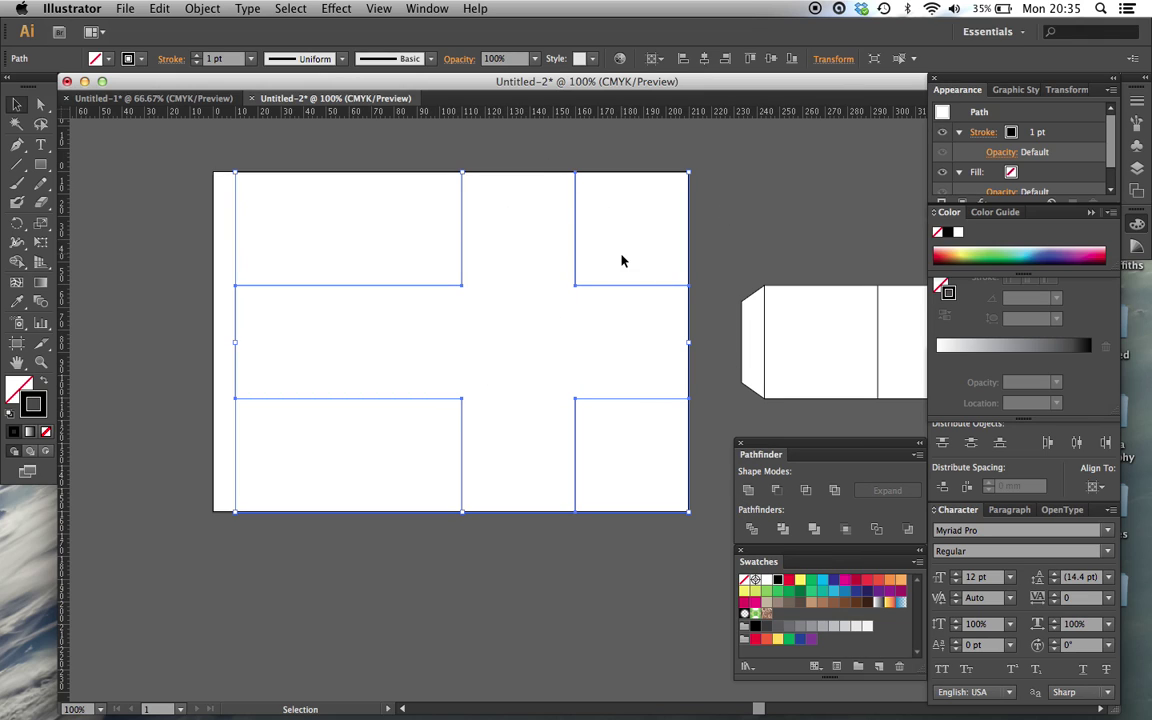
pyautogui.hscroll(5, 622, 257)
pyautogui.click(670, 199)
pyautogui.hscroll(8, 792, 262)
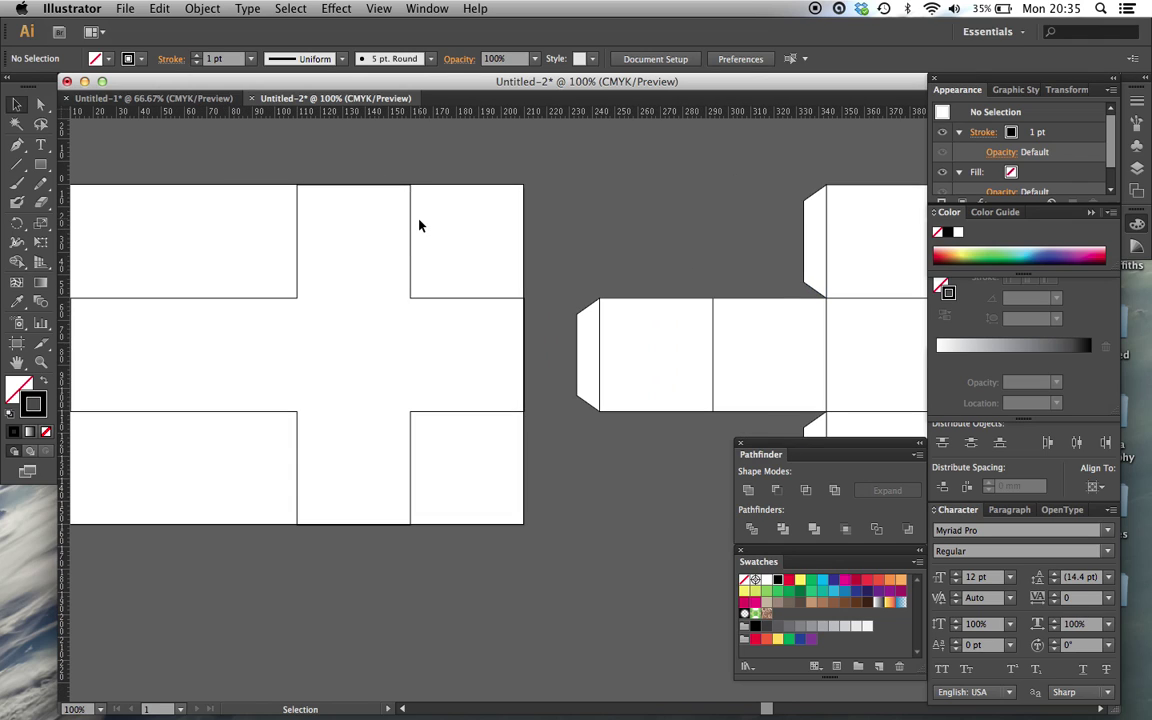
# - Create a 10 × 40 mm rectangle with the Rectangle tool dialog
pyautogui.hscroll(-10, 321, 311)
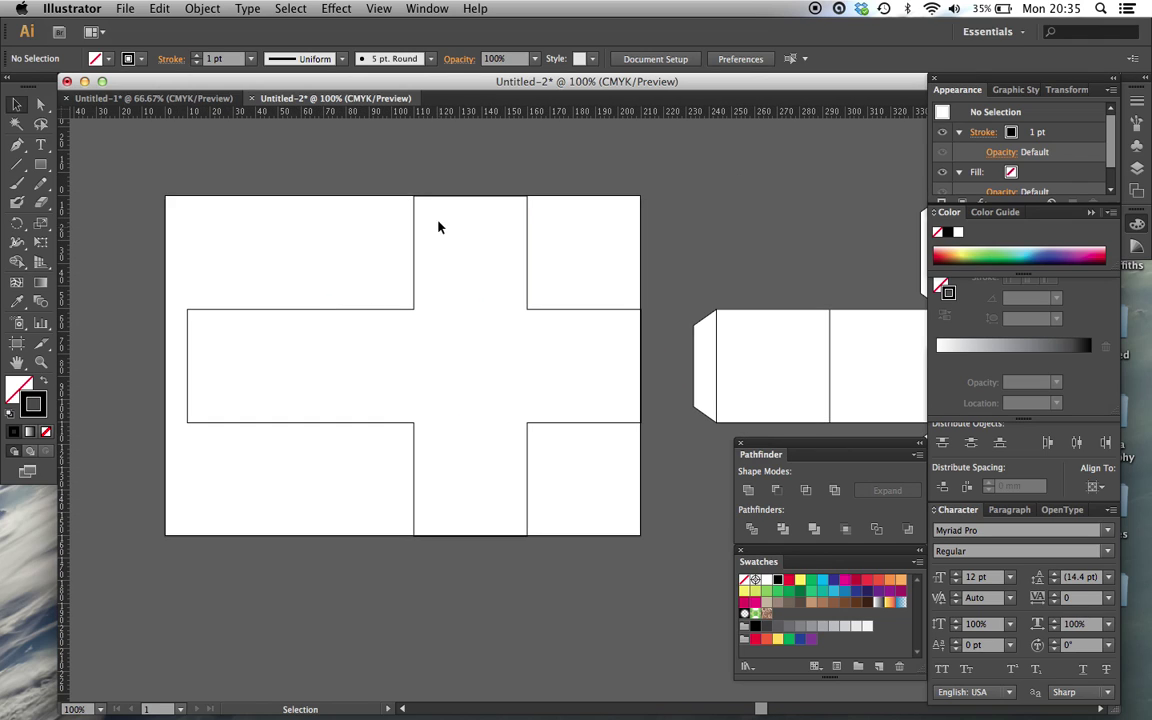
pyautogui.click(40, 164)
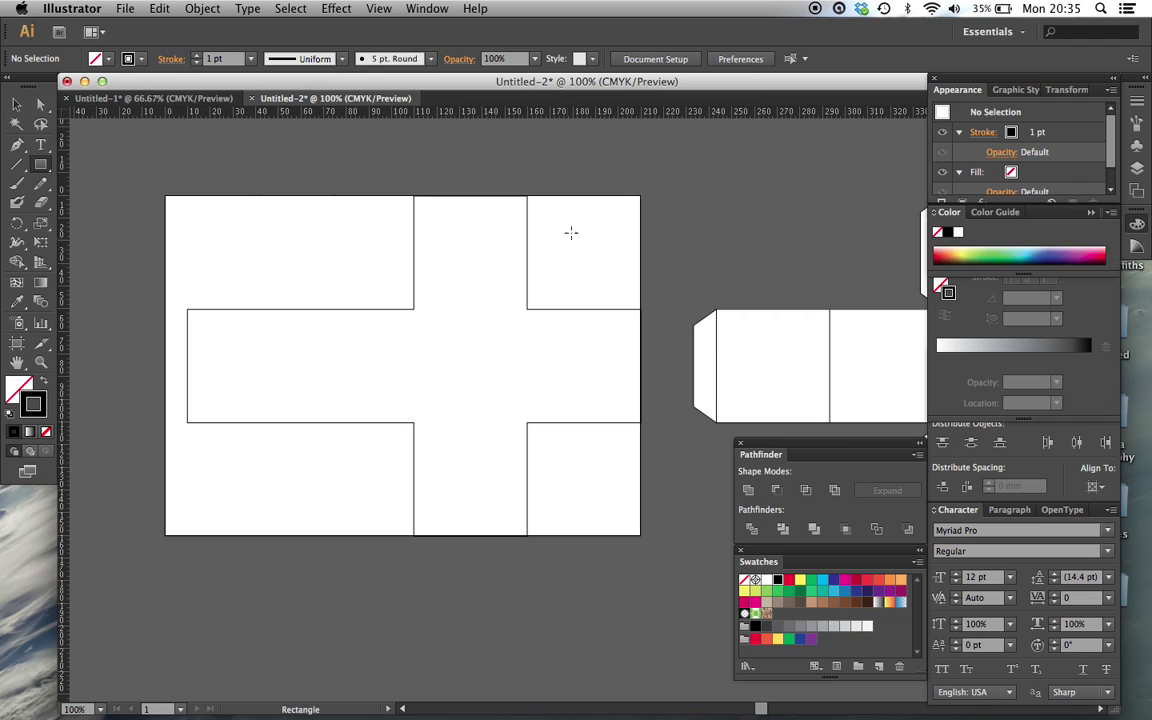
pyautogui.hscroll(4, 633, 237)
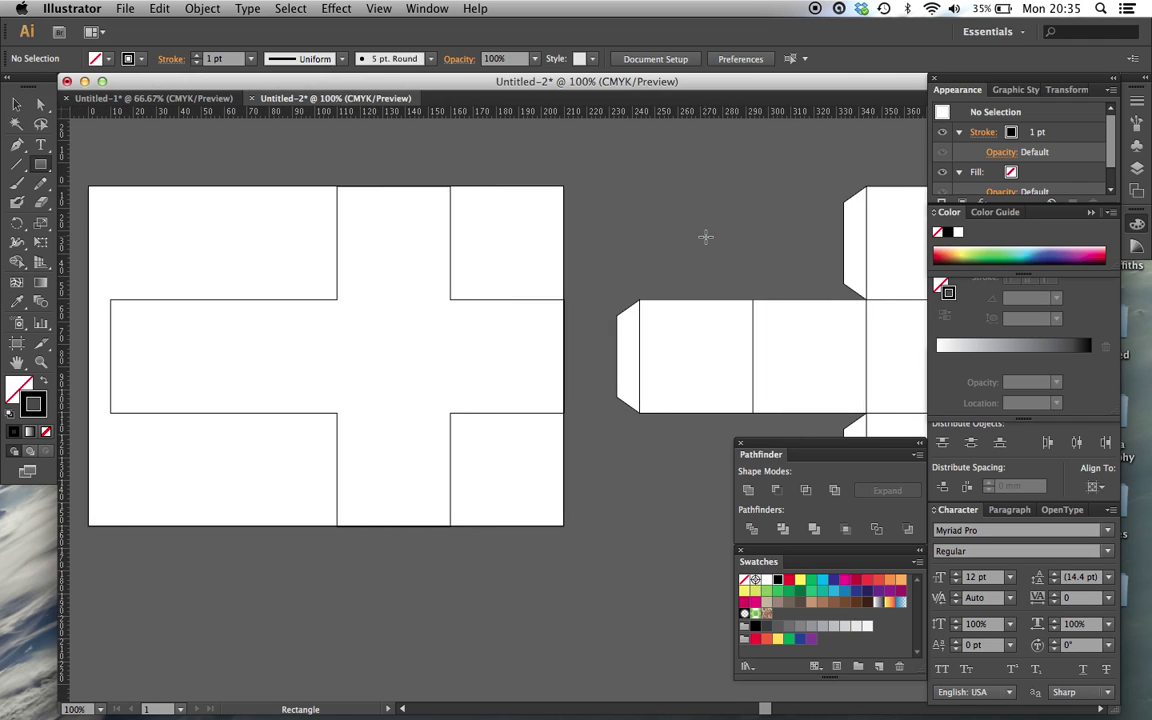
pyautogui.hscroll(-1, 280, 227)
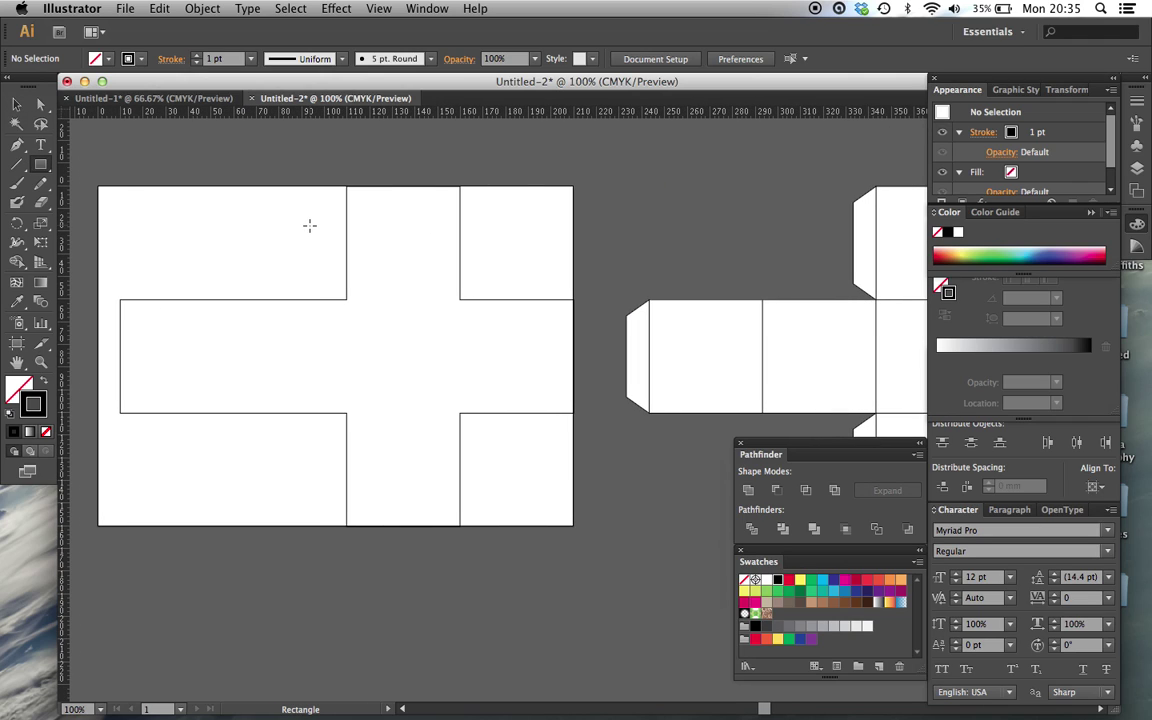
pyautogui.write('10')
pyautogui.press('Tab')
pyautogui.write('40')
pyautogui.press('Return')
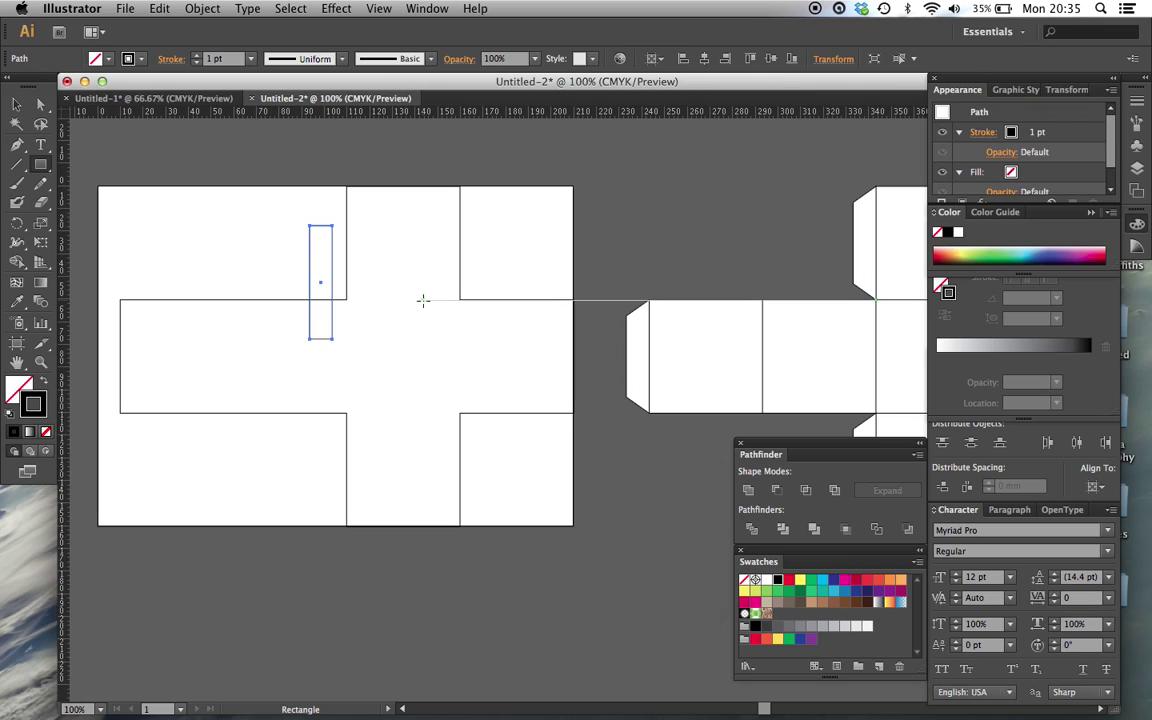
# - Move the narrow rectangle against the left side of the cross's top arm
pyautogui.press('v')
pyautogui.click(319, 217)
pyautogui.moveTo(332, 235); pyautogui.dragTo(347, 200)
pyautogui.click(522, 212)
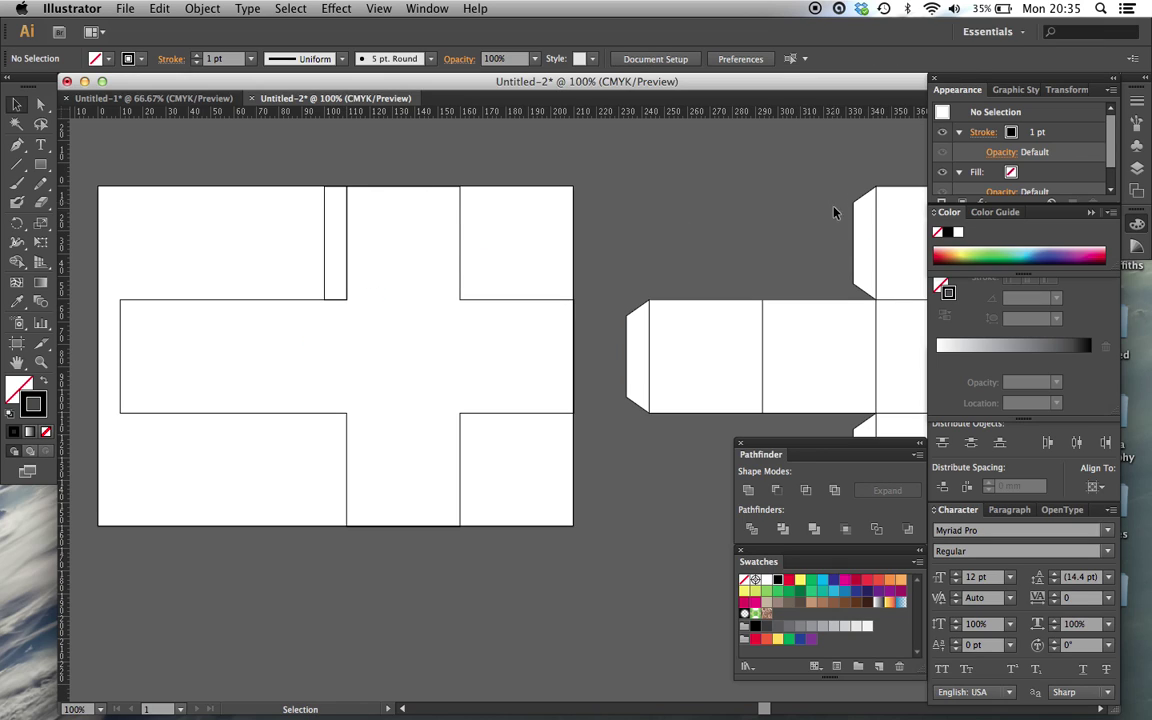
# - Zoom in on the narrow tab and cross edge and show the guides again
pyautogui.hscroll(-5, 815, 262)
pyautogui.scroll(3, 815, 262)
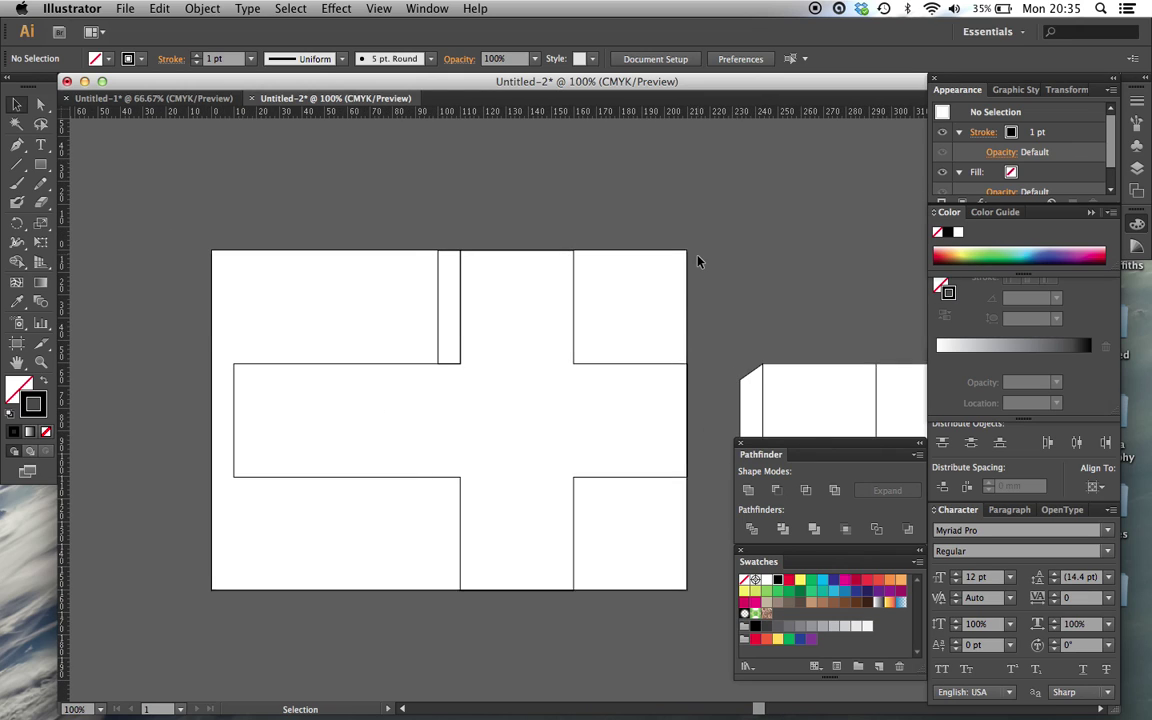
pyautogui.press('super+equal')
pyautogui.hscroll(-5, 698, 262)
pyautogui.scroll(3, 698, 262)
pyautogui.scroll(-1, 698, 262)
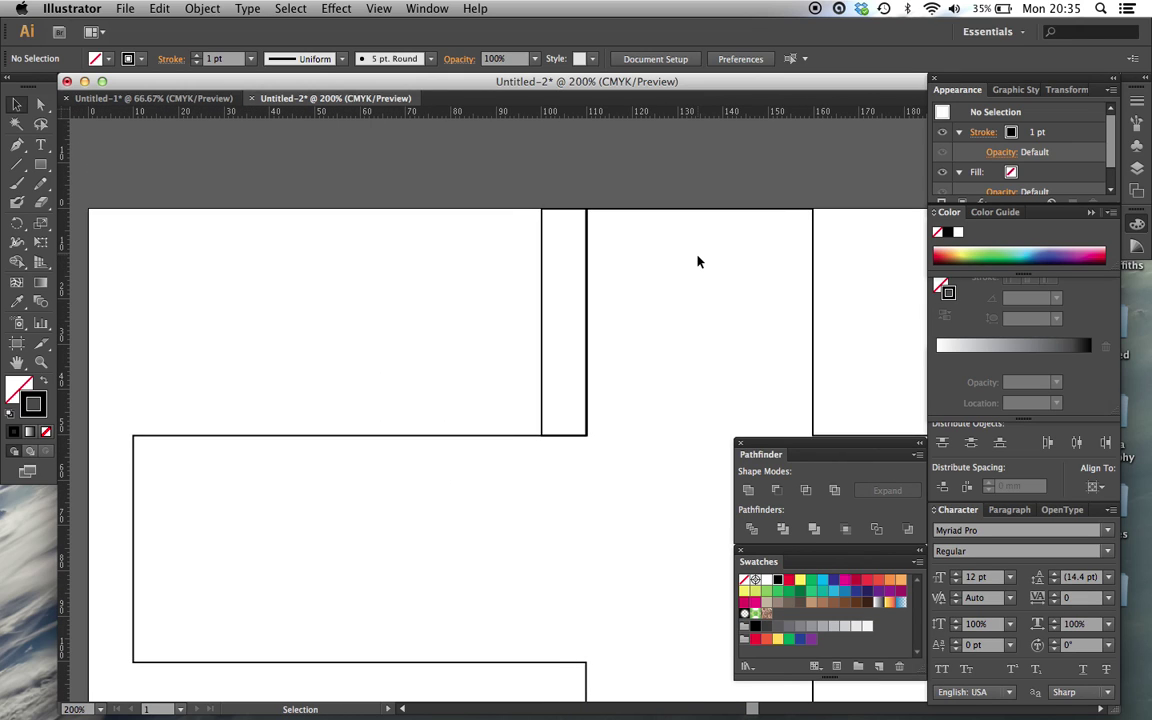
pyautogui.press('super+semicolon')
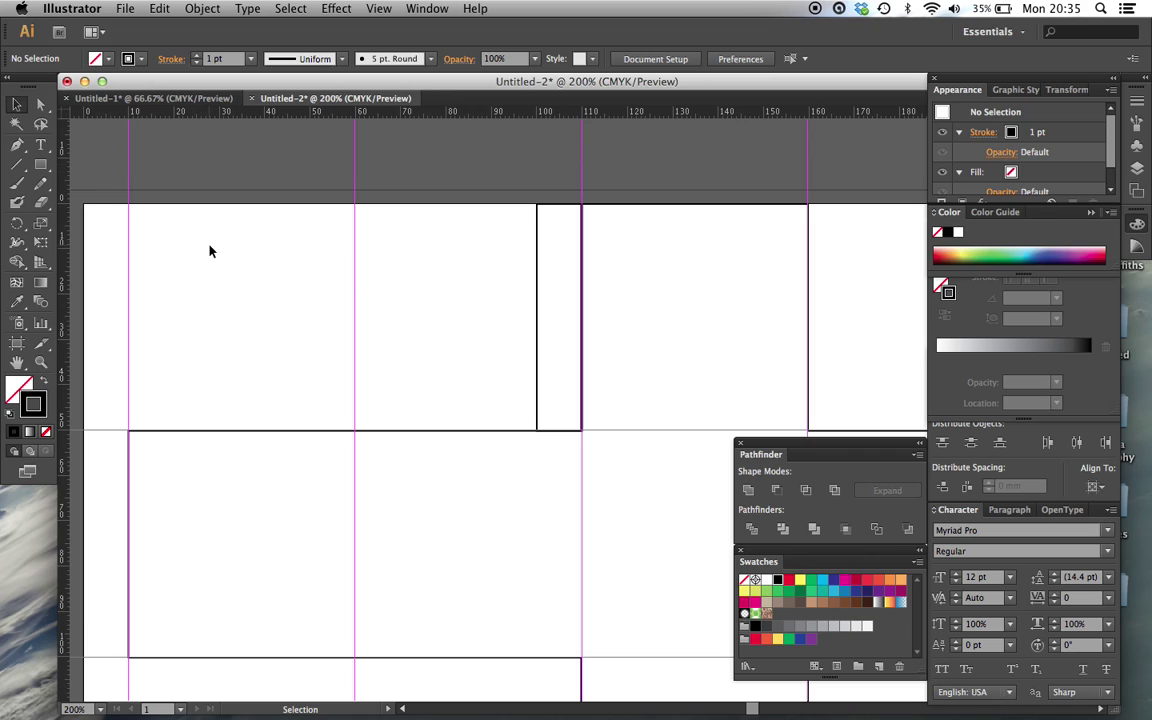
pyautogui.scroll(-2, 210, 251)
pyautogui.hscroll(1, 210, 251)
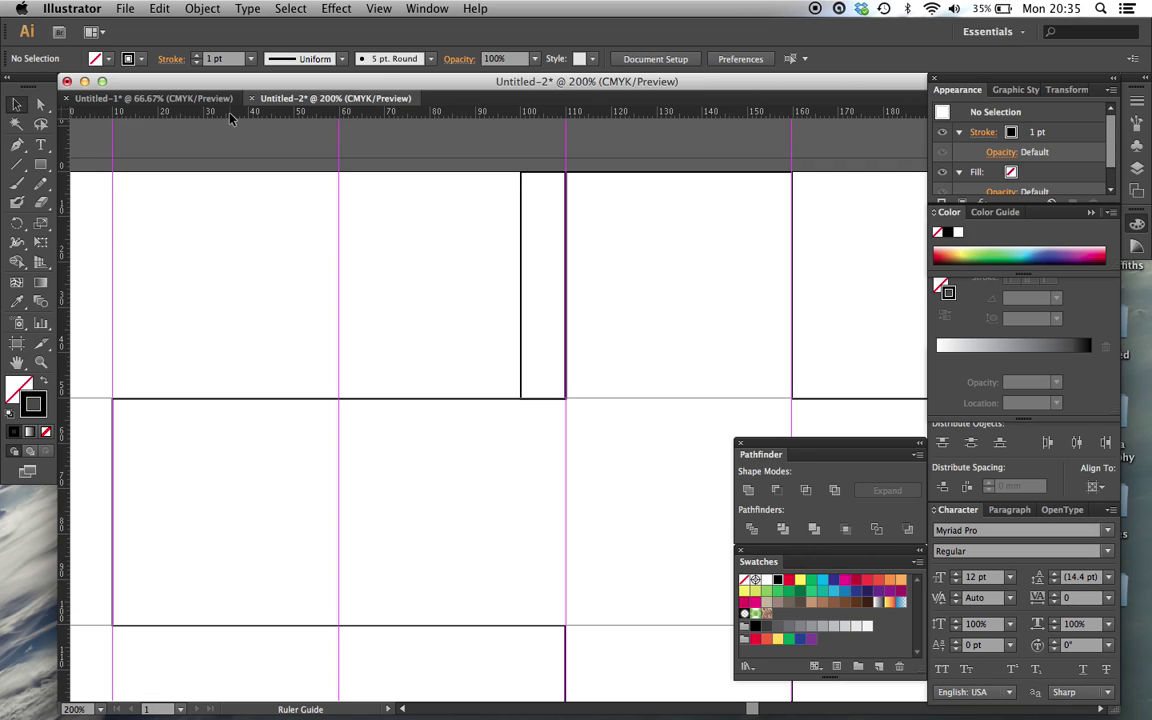
# - Drag horizontal guides from the ruler across the cross's upper arm near its top
pyautogui.moveTo(230, 118); pyautogui.dragTo(214, 221)
pyautogui.moveTo(285, 118); pyautogui.dragTo(276, 200)
pyautogui.scroll(-3, 404, 162)
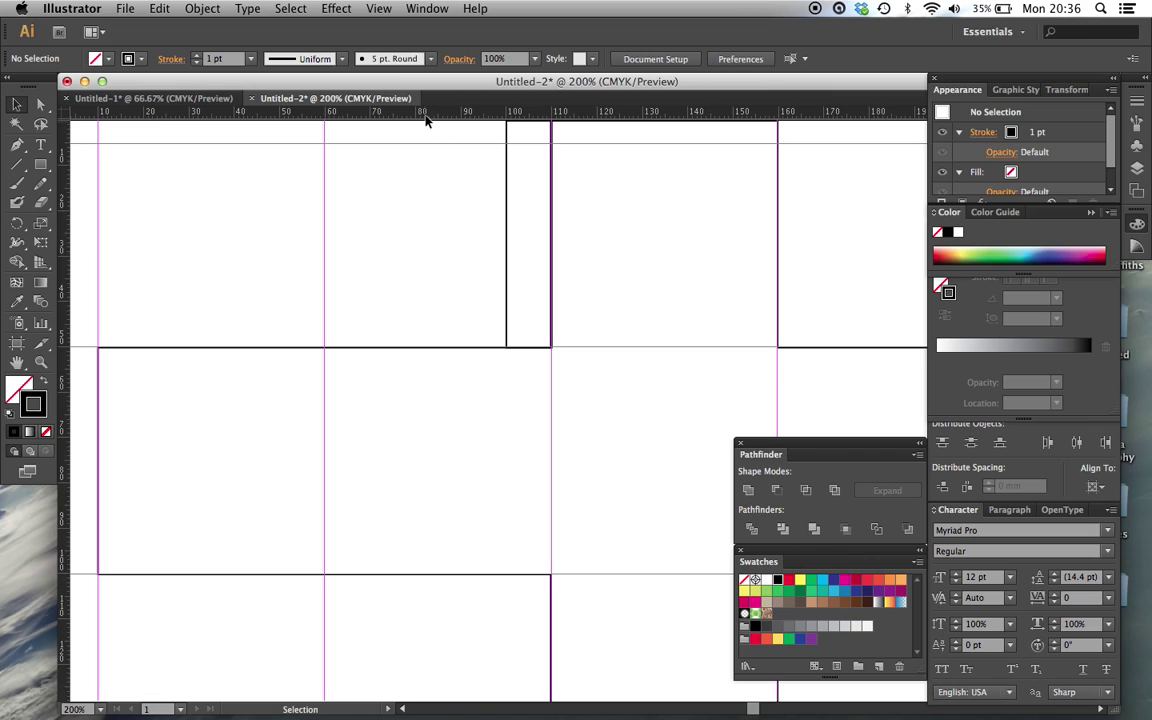
pyautogui.moveTo(420, 114); pyautogui.dragTo(393, 329)
pyautogui.scroll(5, 464, 244)
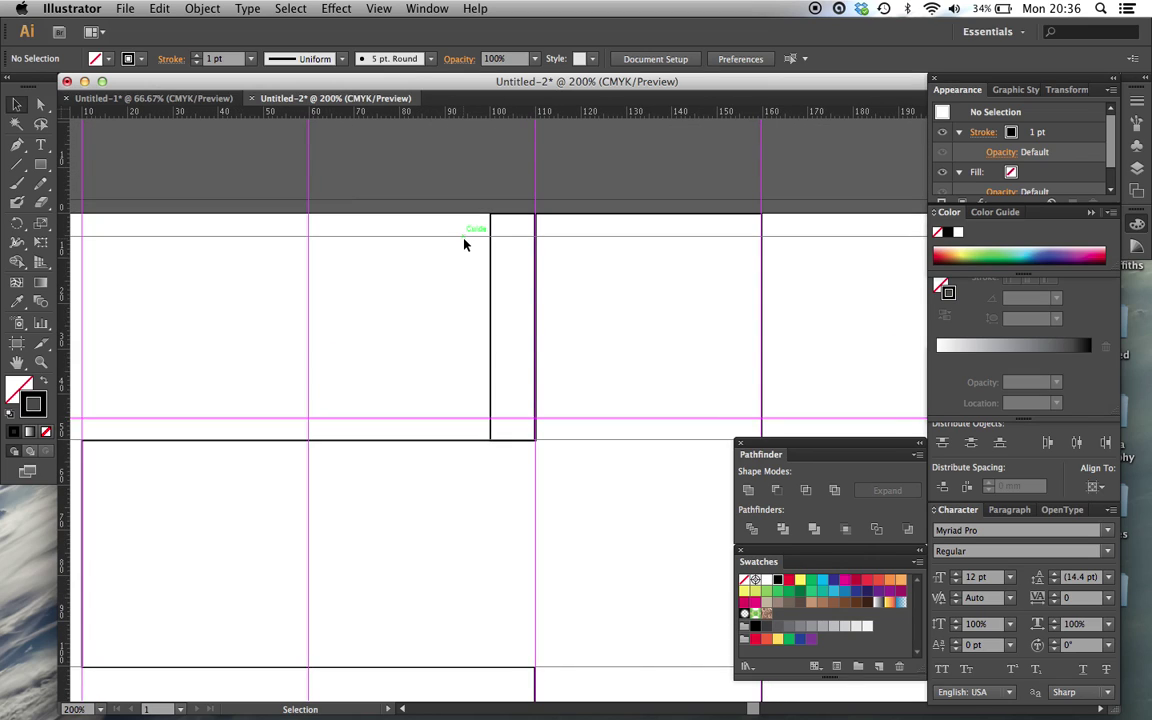
# - Pull the narrow flap's top-left and bottom-left corners 5 mm inward to form a tapered tab
pyautogui.press('super+equal')
pyautogui.click(40, 104)
pyautogui.click(446, 178)
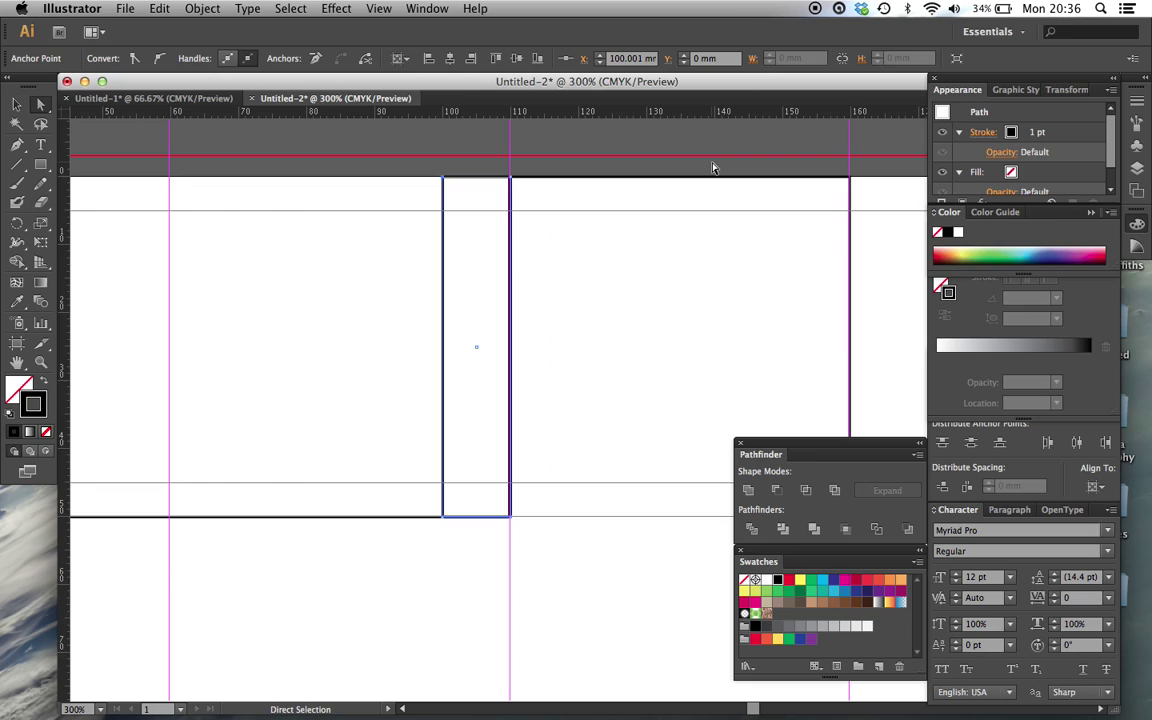
pyautogui.moveTo(445, 179); pyautogui.dragTo(446, 214)
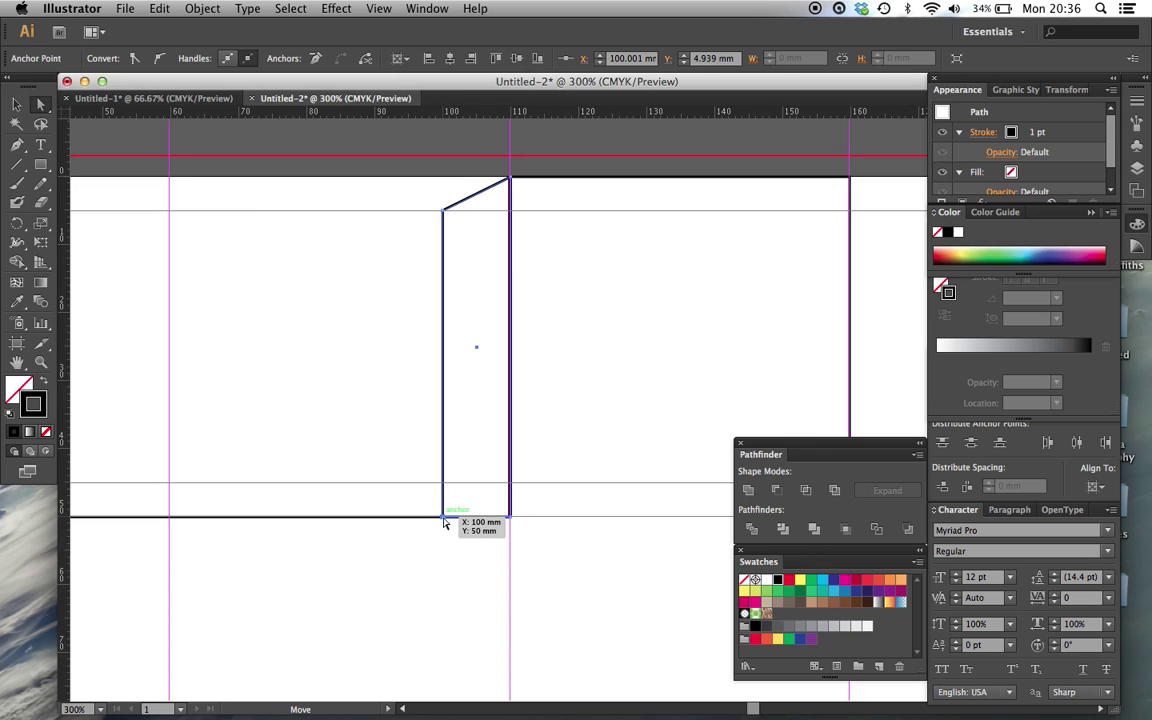
pyautogui.moveTo(445, 522); pyautogui.dragTo(446, 484)
pyautogui.click(391, 375)
pyautogui.press('super+minus')
pyautogui.press('super+minus')
pyautogui.press('super+minus')
pyautogui.press('a')
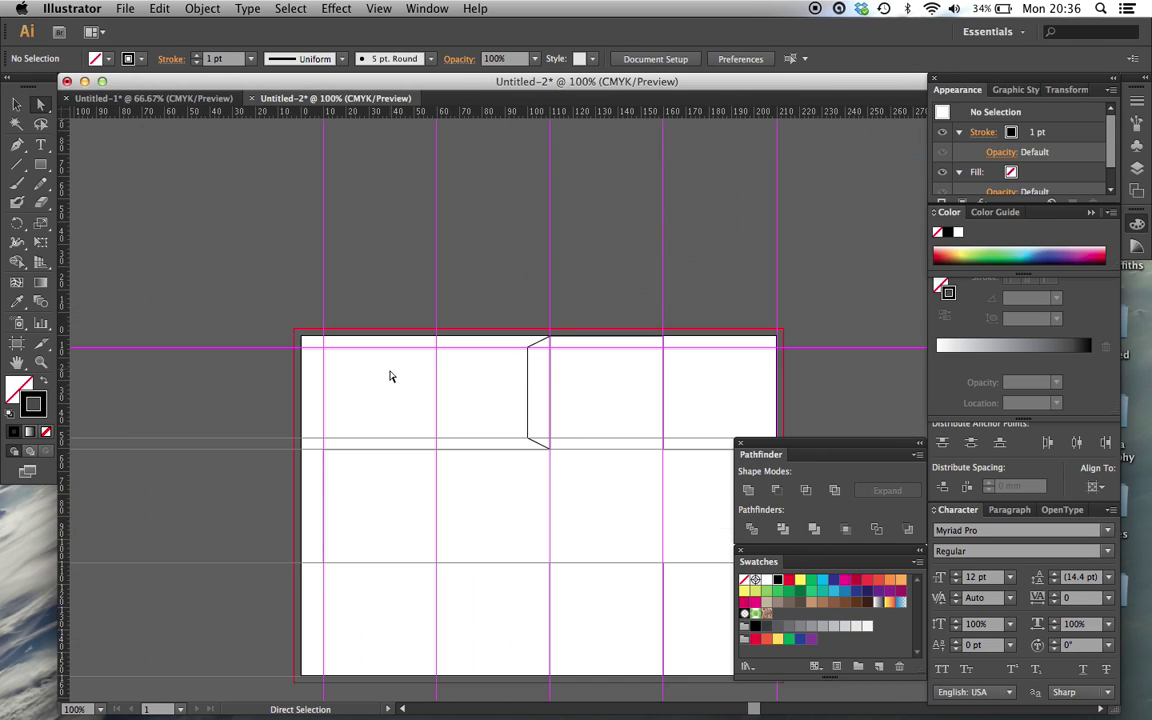
pyautogui.scroll(-2, 508, 418)
pyautogui.hscroll(2, 508, 418)
pyautogui.press('super+equal')
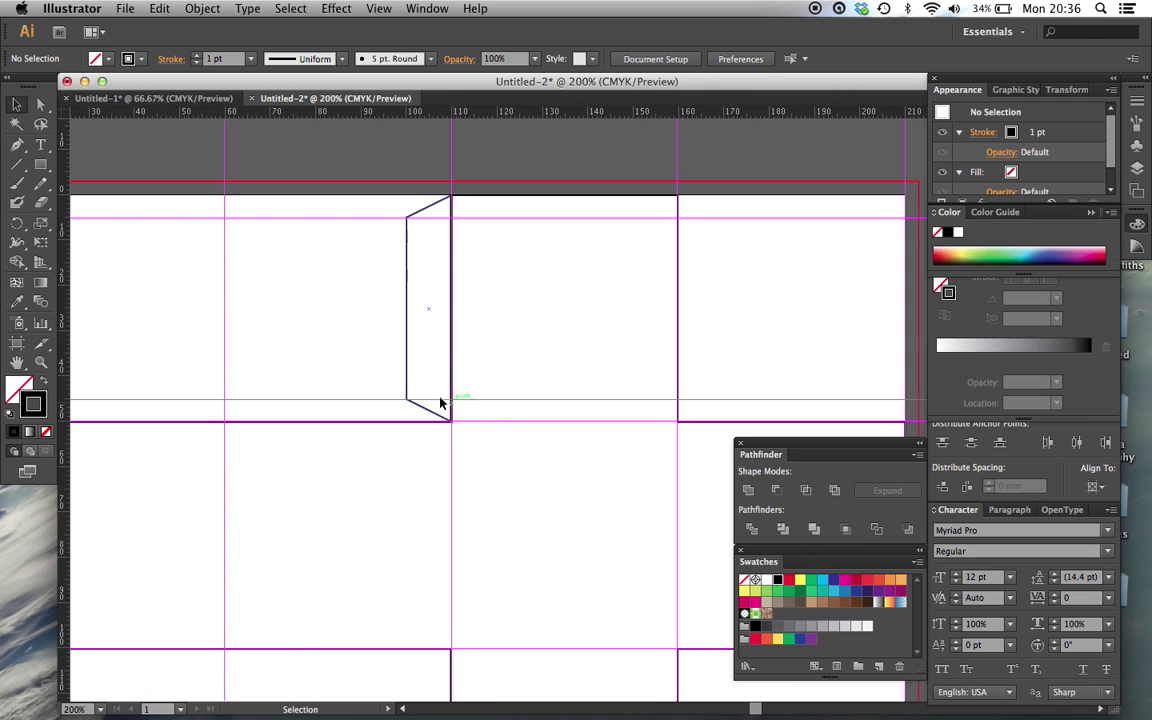
# - Copy the flap to the top panel's right side, reflect it, and align it to the edge
pyautogui.press('v')
pyautogui.click(409, 368)
pyautogui.hscroll(3, 407, 368)
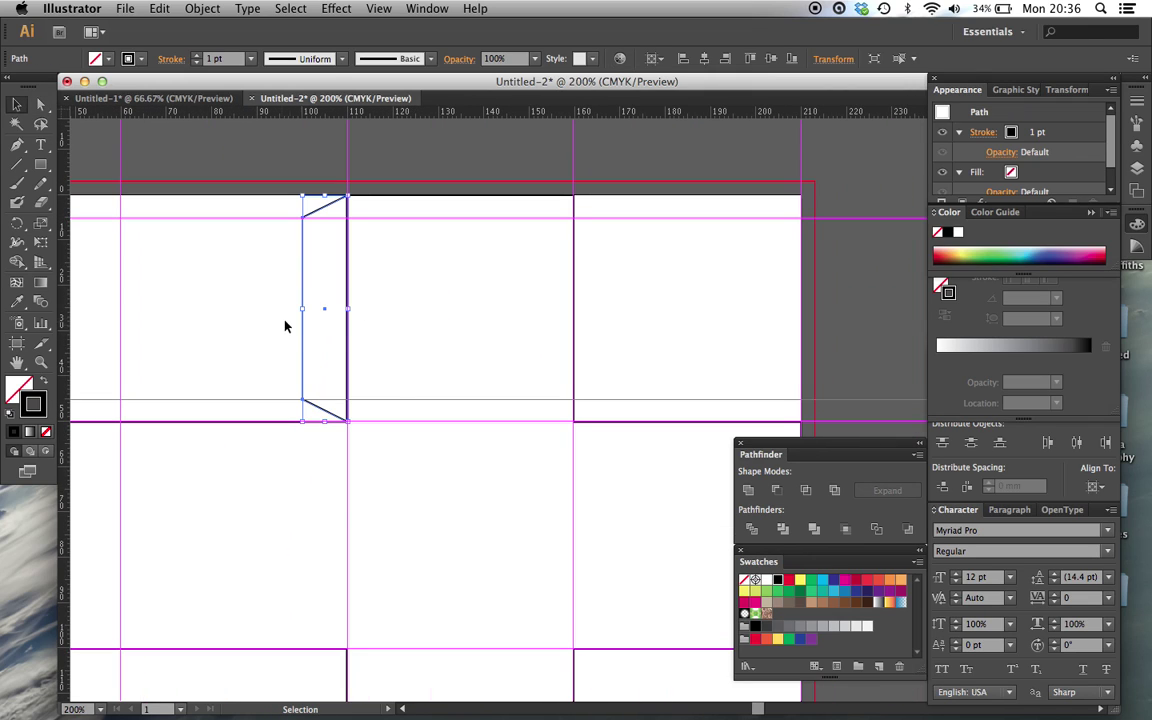
pyautogui.moveTo(305, 337); pyautogui.dragTo(585, 337)
pyautogui.click(204, 9)
pyautogui.moveTo(222, 28)
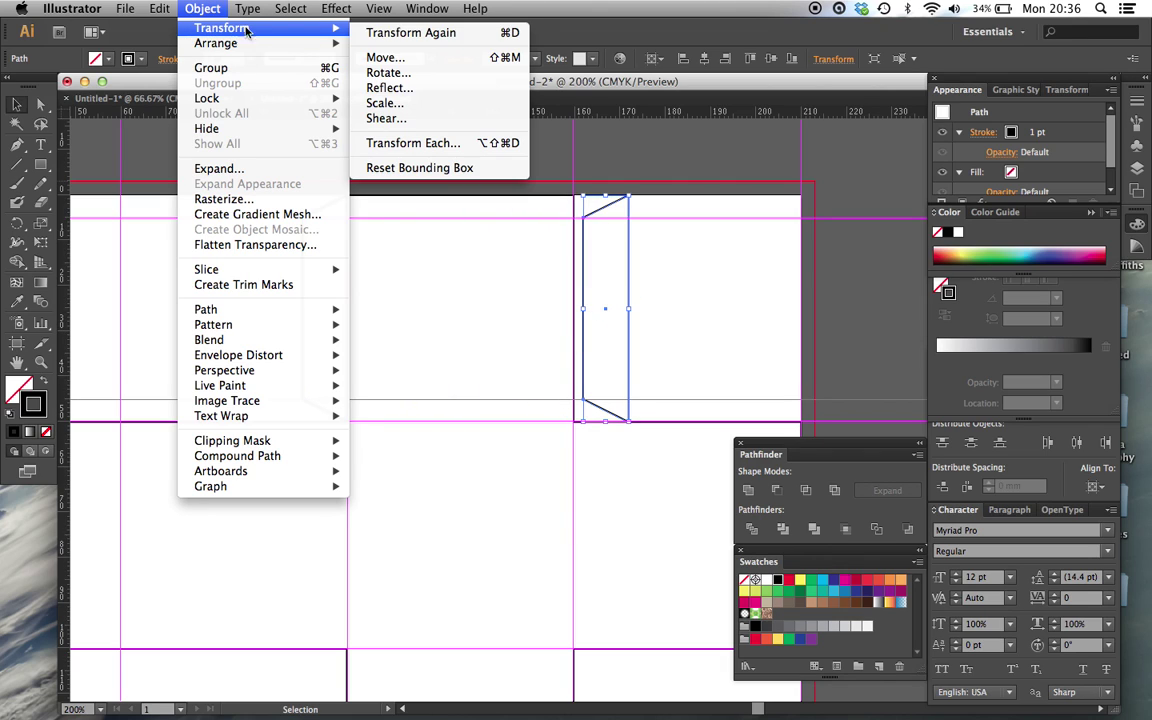
pyautogui.click(440, 87)
pyautogui.click(860, 483)
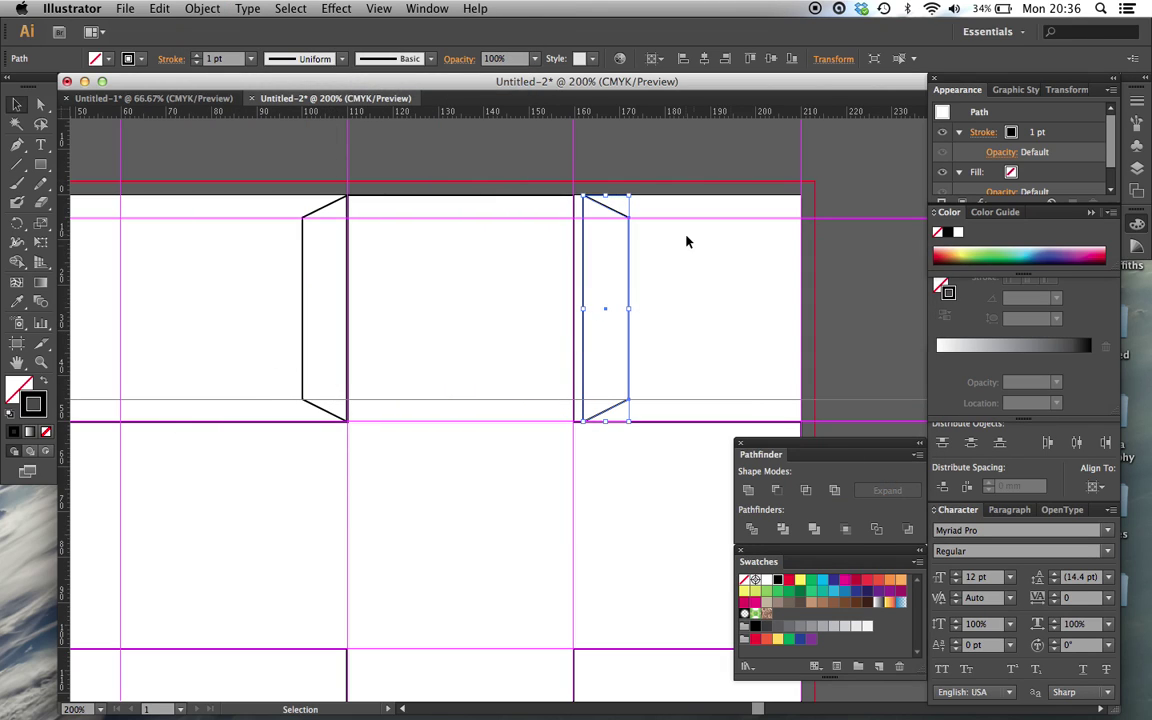
pyautogui.click(686, 239)
pyautogui.moveTo(629, 259); pyautogui.dragTo(620, 260)
pyautogui.click(676, 321)
pyautogui.click(620, 297)
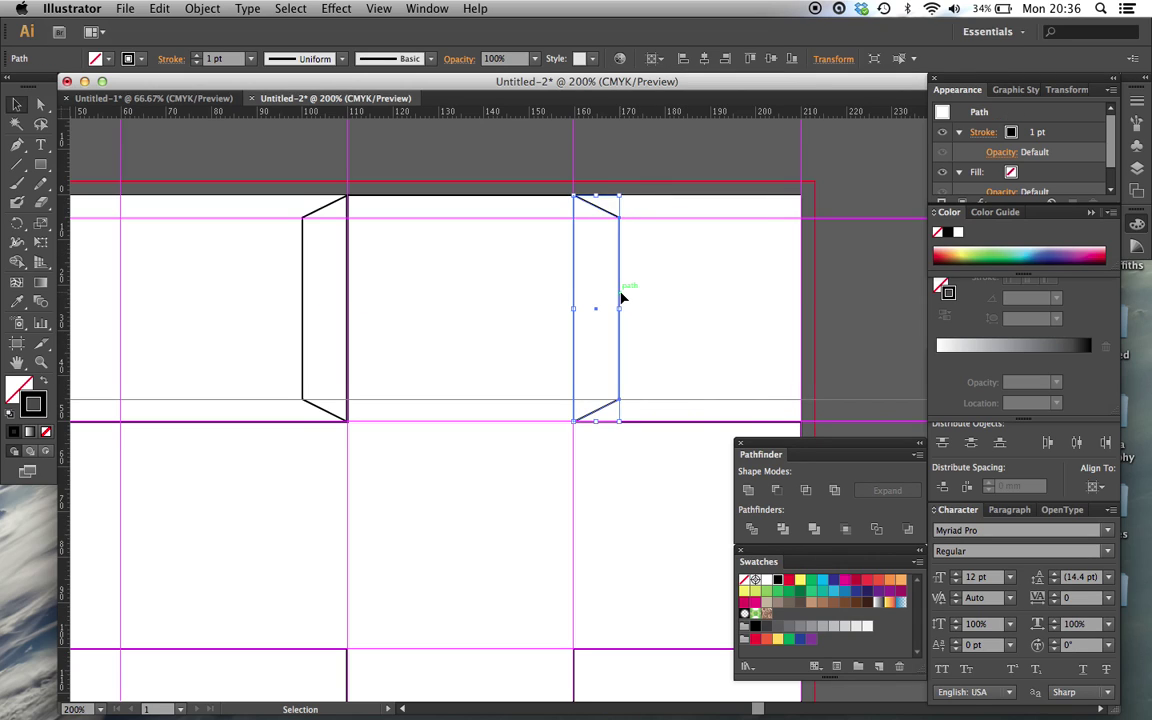
# - Copy both top flaps down beside the bottom panel
pyautogui.scroll(-3, 620, 297)
pyautogui.keyDown('shift'); pyautogui.click(287, 274); pyautogui.keyUp('shift')
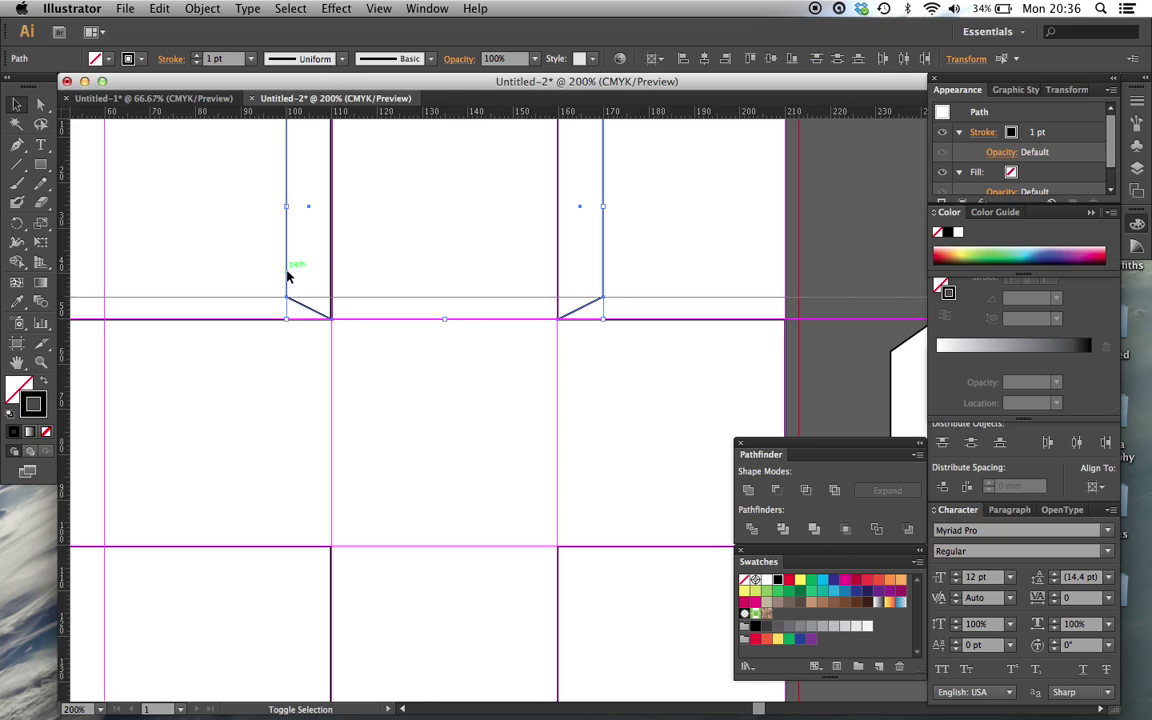
pyautogui.scroll(-2, 287, 274)
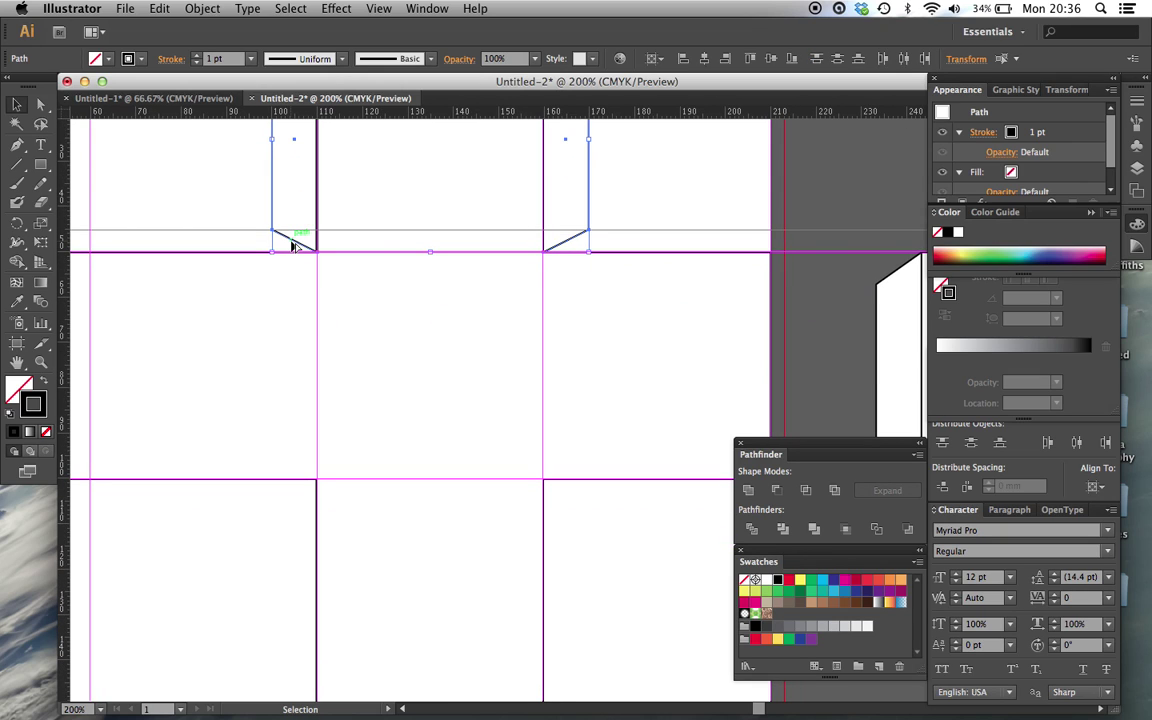
pyautogui.moveTo(293, 244); pyautogui.dragTo(278, 638)
pyautogui.scroll(-5, 300, 372)
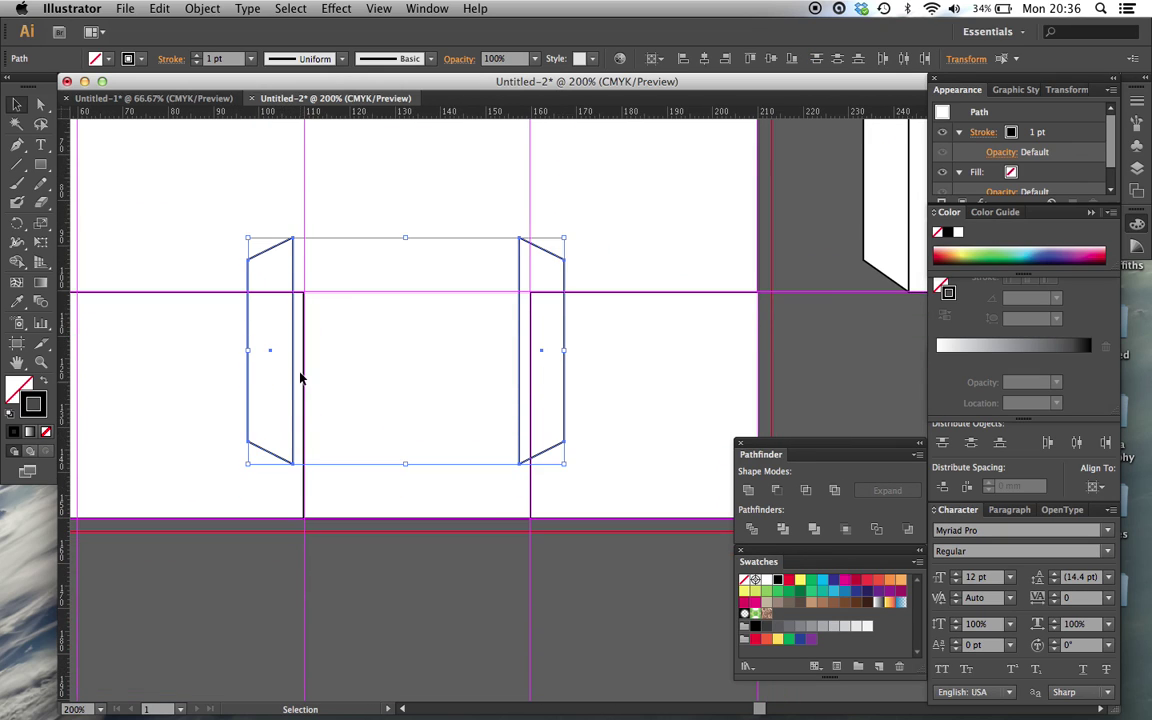
pyautogui.moveTo(293, 366); pyautogui.dragTo(304, 414)
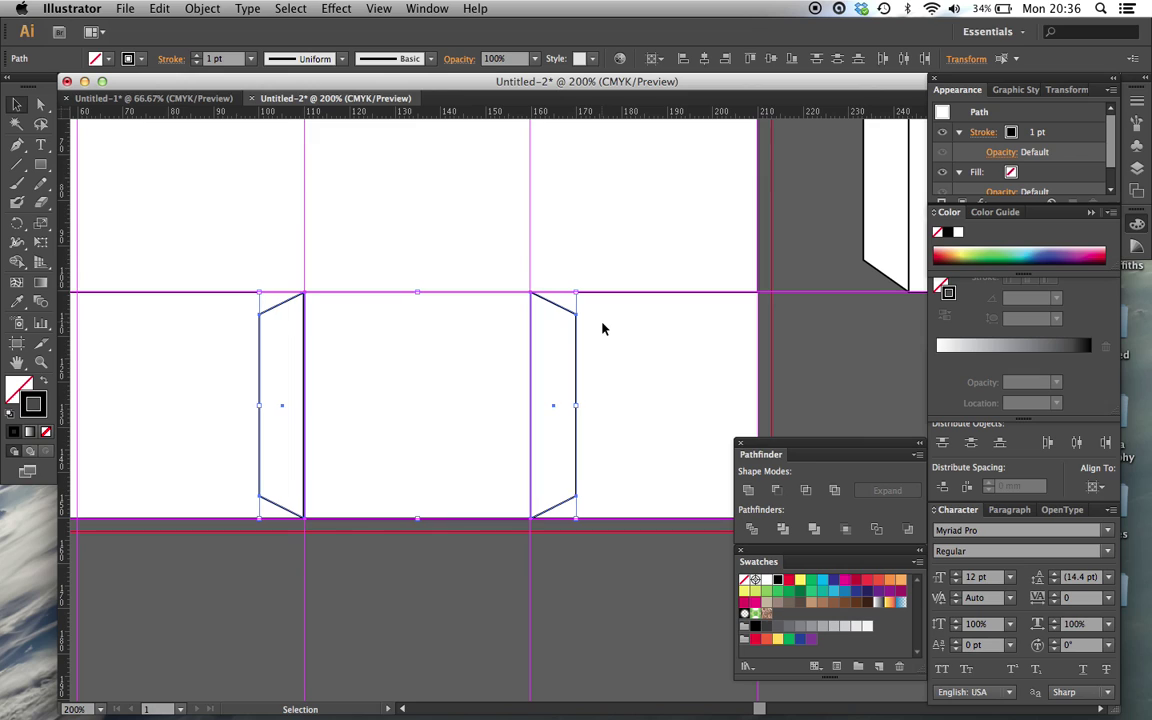
pyautogui.click(602, 328)
# - Paste another flap copy and place it at the net's left end
pyautogui.hscroll(-5, 442, 375)
pyautogui.scroll(1, 442, 375)
pyautogui.press('a')
pyautogui.click(521, 411)
pyautogui.scroll(-2, 522, 411)
pyautogui.hscroll(-5, 522, 411)
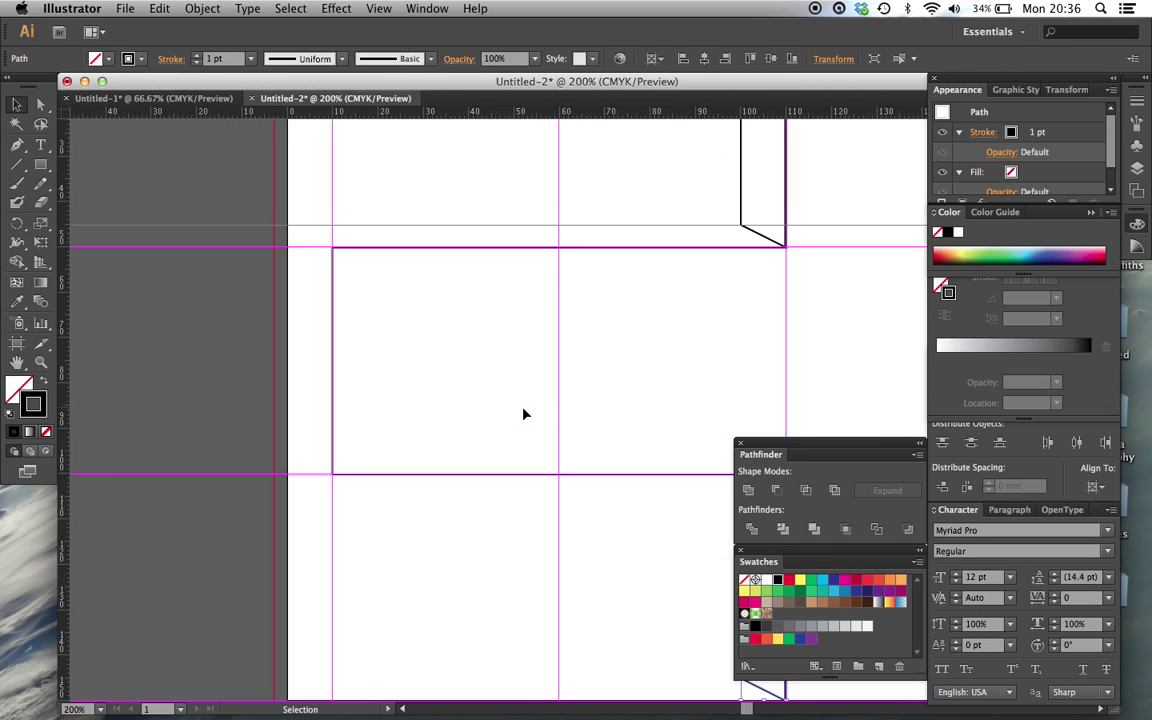
pyautogui.press('super+v')
pyautogui.moveTo(524, 414); pyautogui.dragTo(583, 456)
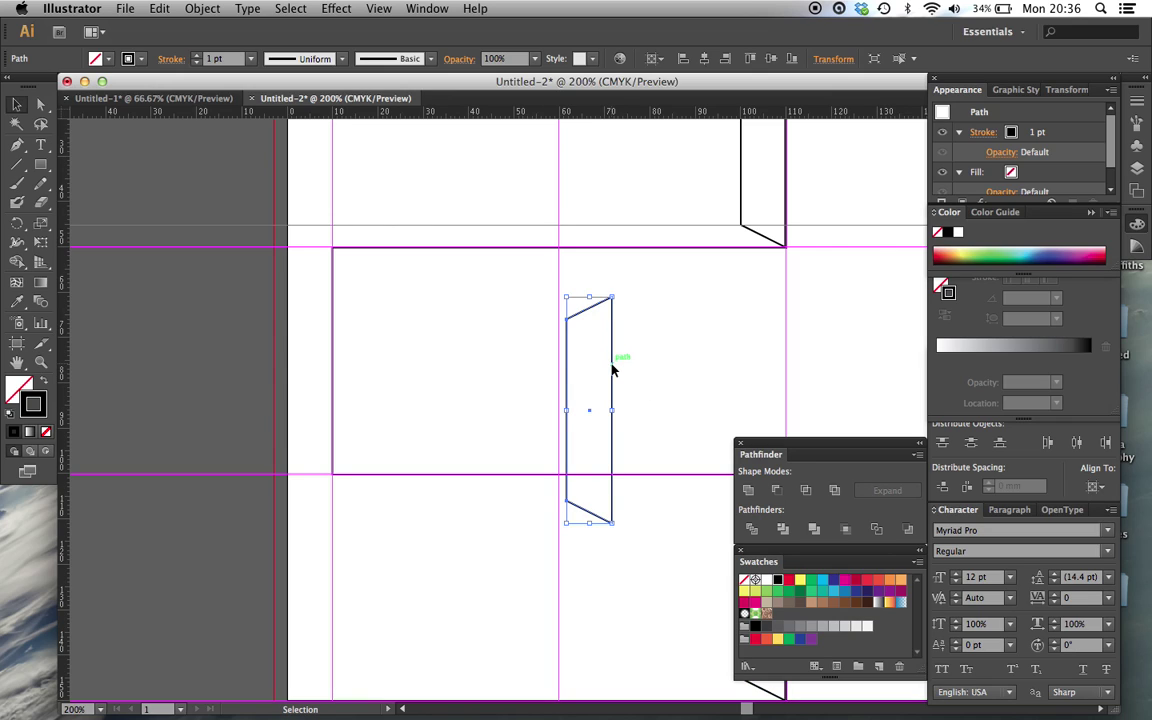
pyautogui.moveTo(613, 370); pyautogui.dragTo(333, 318)
pyautogui.click(489, 344)
pyautogui.press('super+minus')
pyautogui.press('super+minus')
pyautogui.press('super+minus')
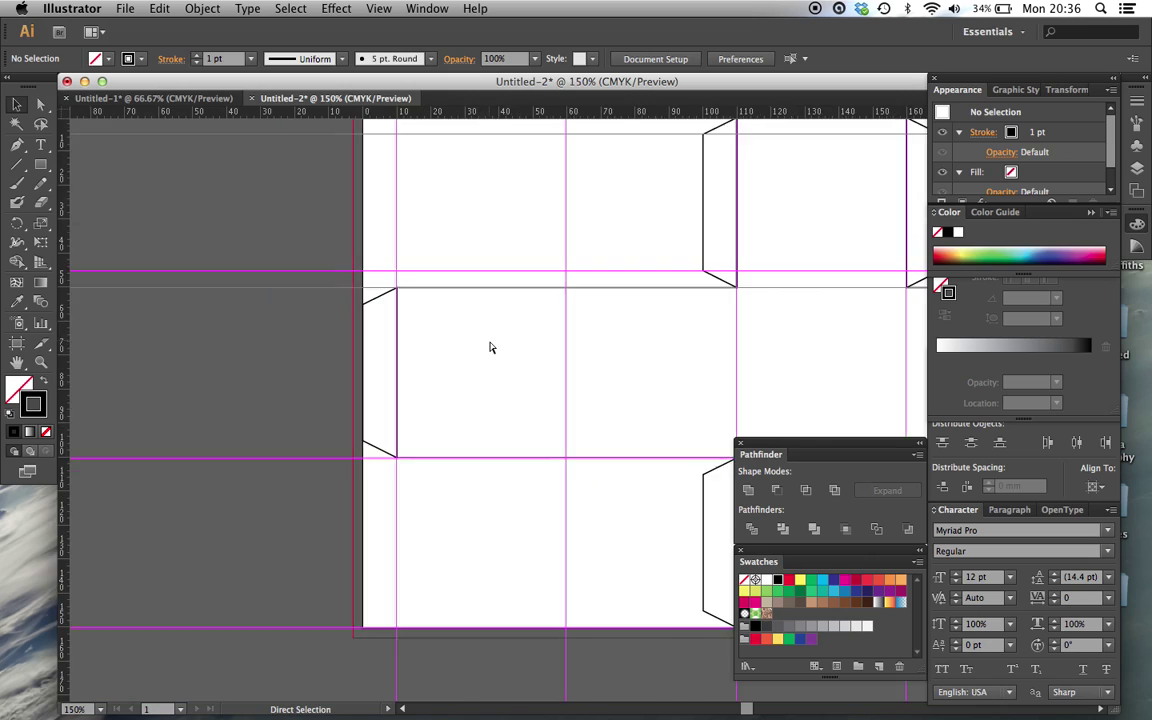
# - Hide the guides, marquee-select the cross and all tabs, and unite them with Pathfinder
pyautogui.hscroll(3, 615, 315)
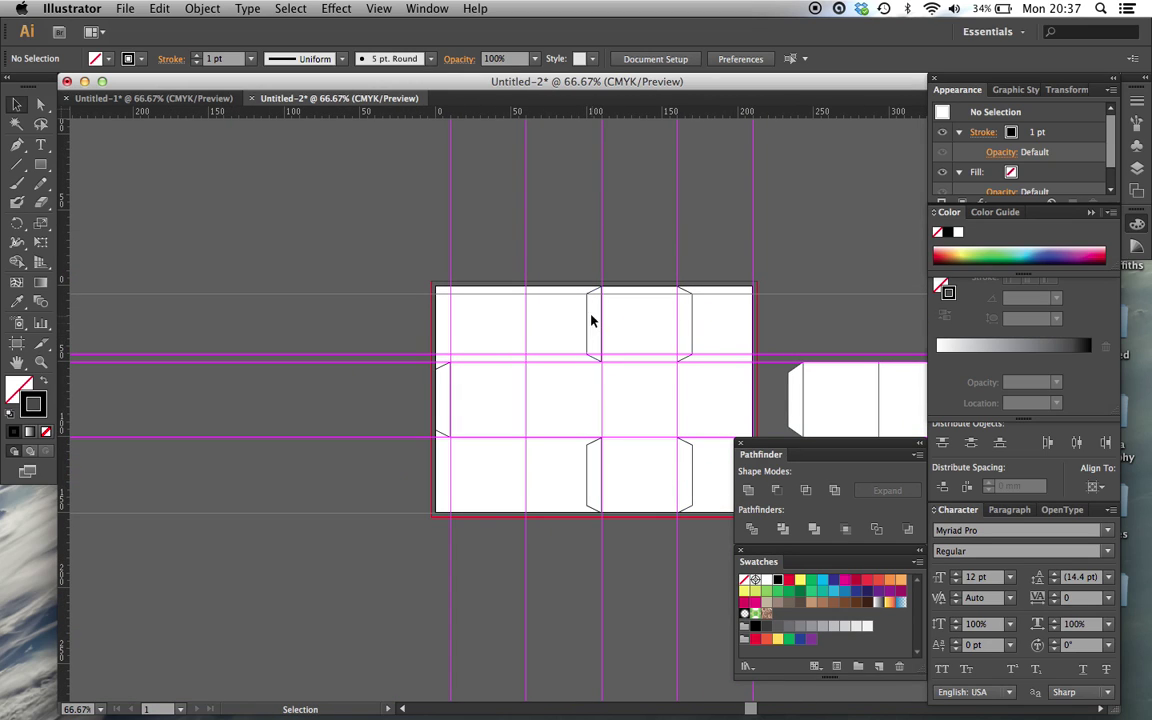
pyautogui.hscroll(5, 590, 321)
pyautogui.scroll(2, 588, 322)
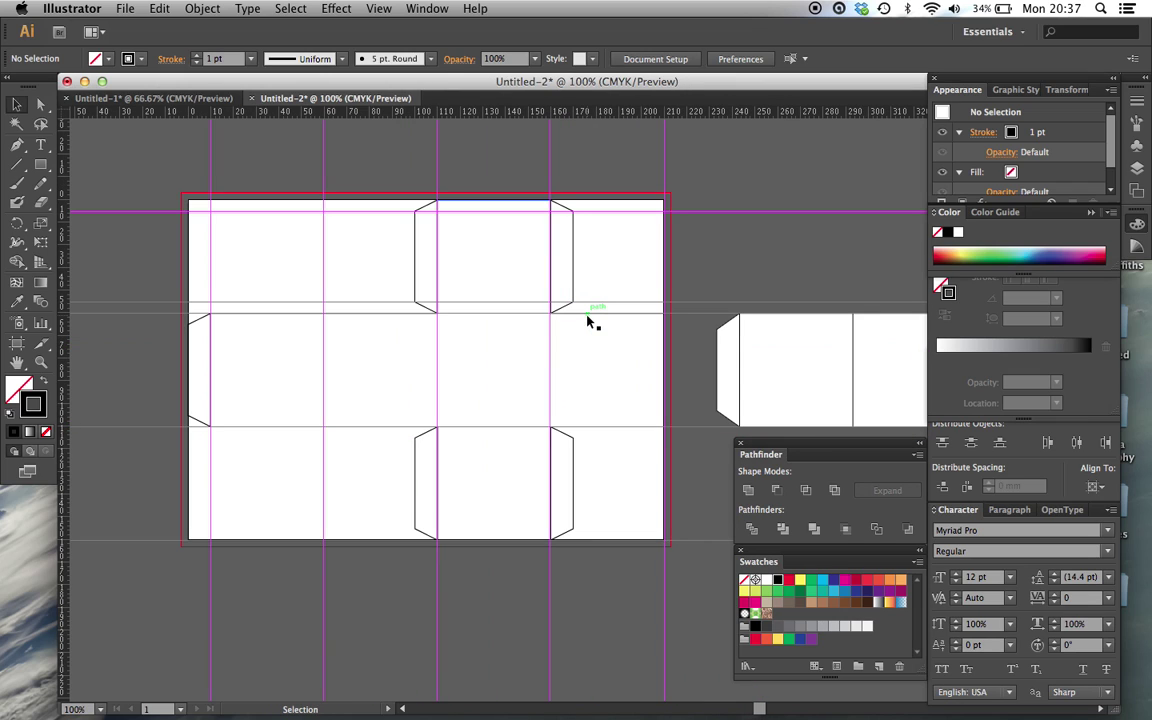
pyautogui.scroll(-1, 588, 322)
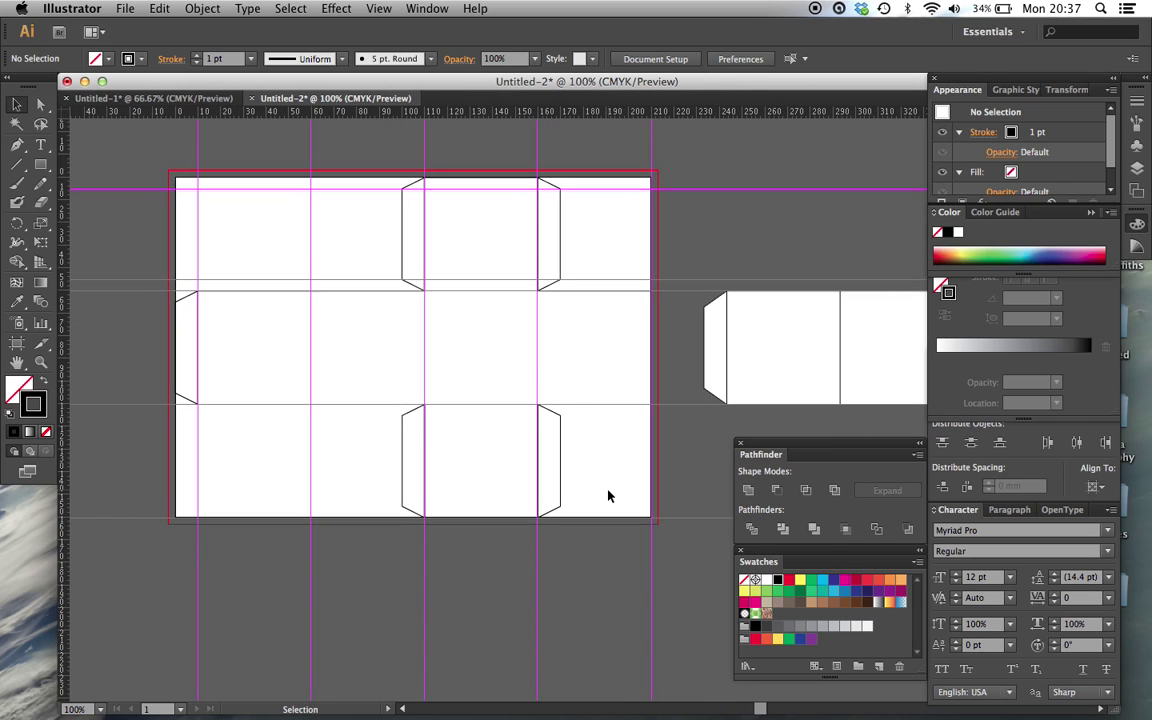
pyautogui.press('super+semicolon')
pyautogui.hscroll(1, 613, 495)
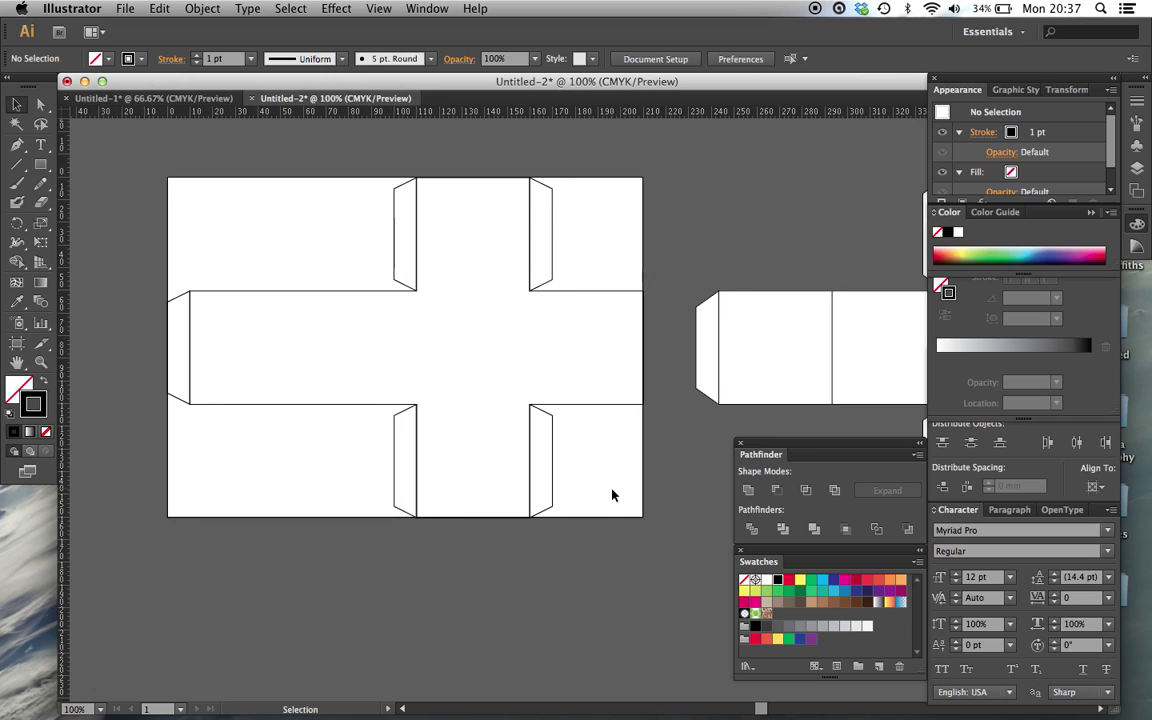
pyautogui.moveTo(612, 494); pyautogui.dragTo(180, 235)
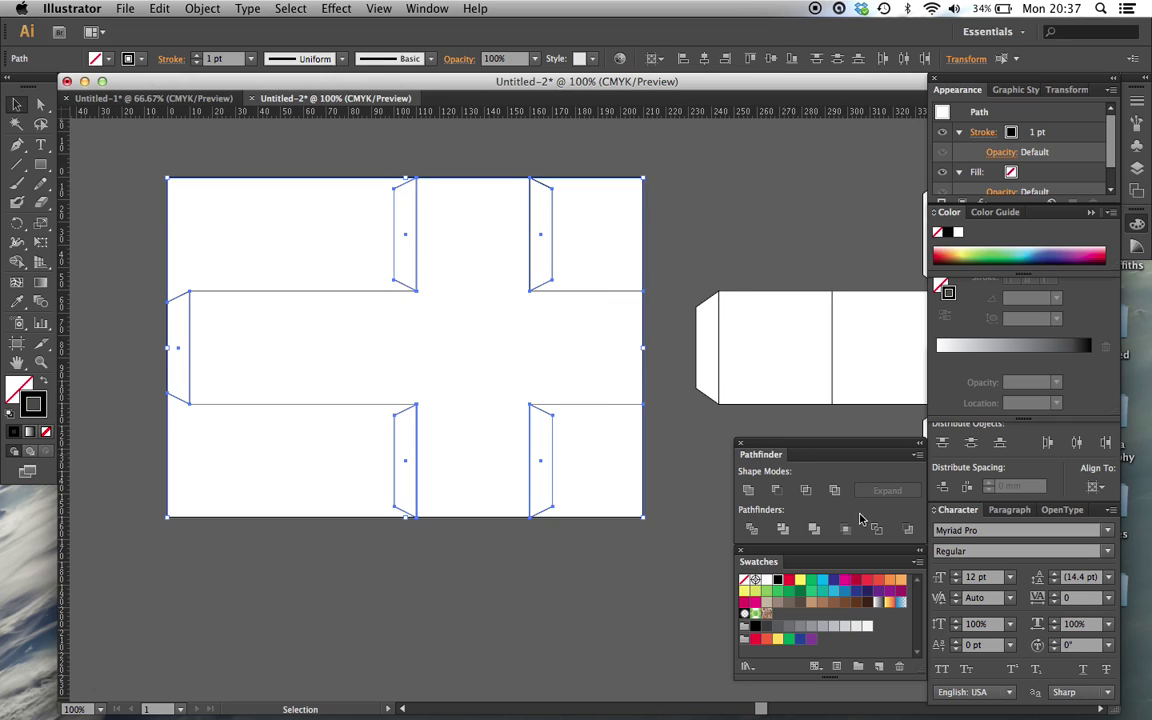
pyautogui.click(749, 490)
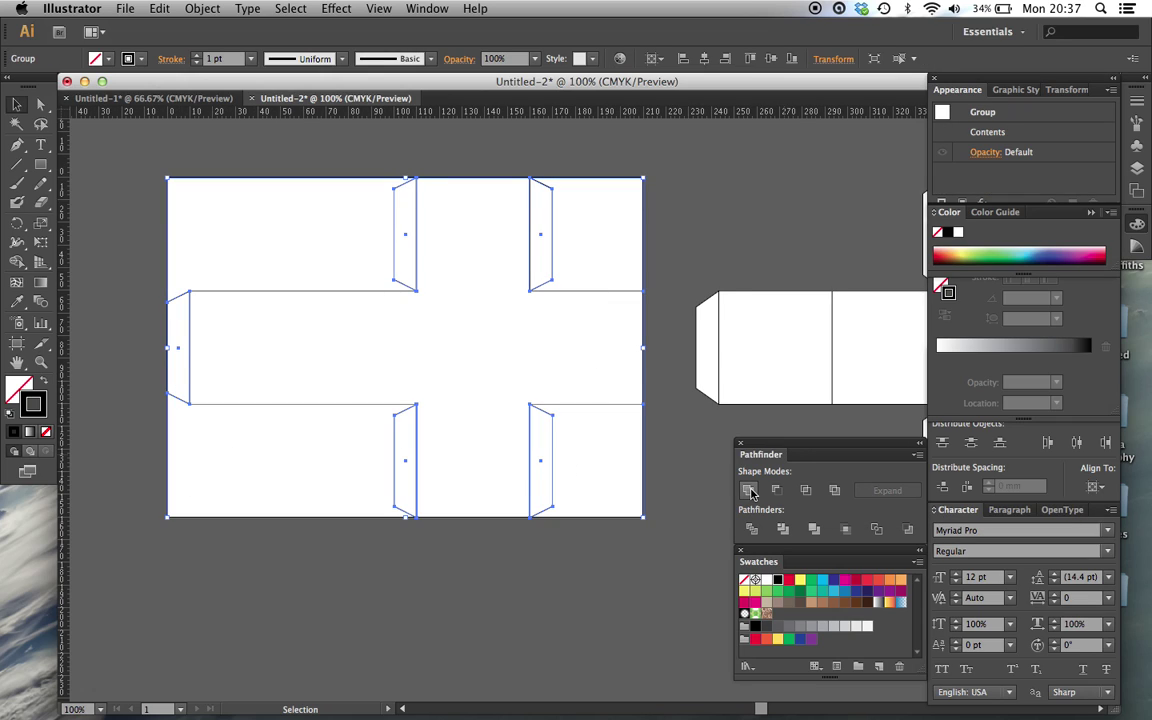
pyautogui.click(625, 470)
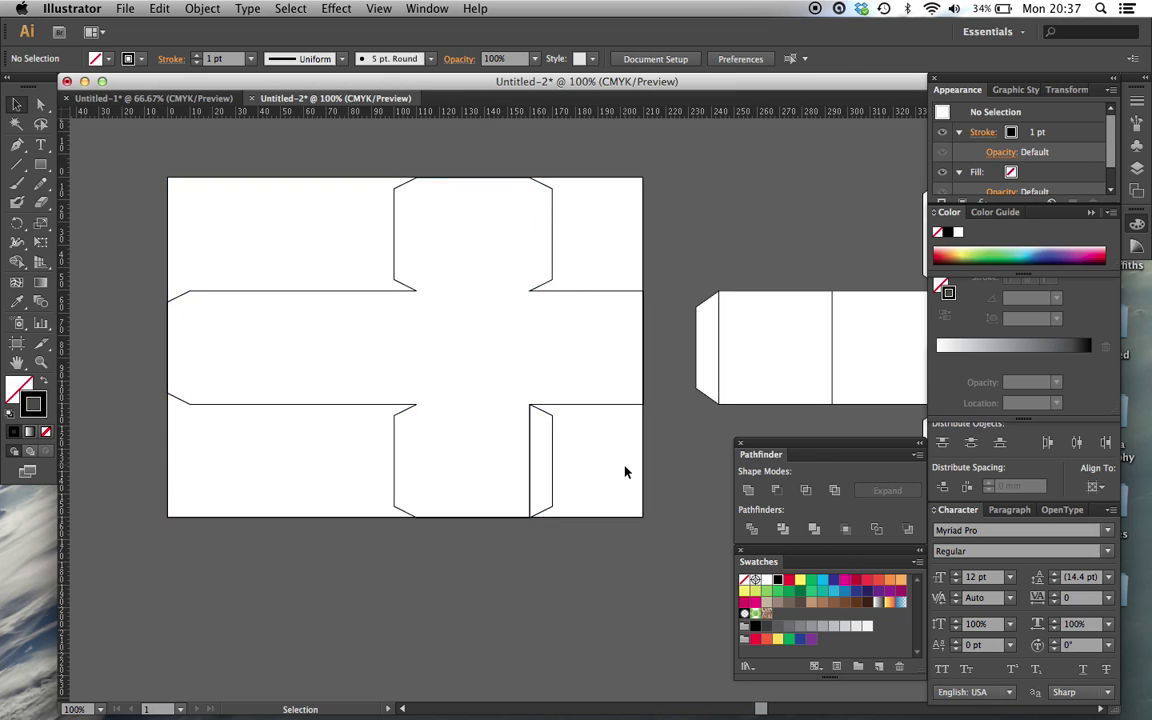
# - Zoom in and nudge the unmerged lower-right flap left onto the panel edge
pyautogui.press('super+equal')
pyautogui.press('super+equal')
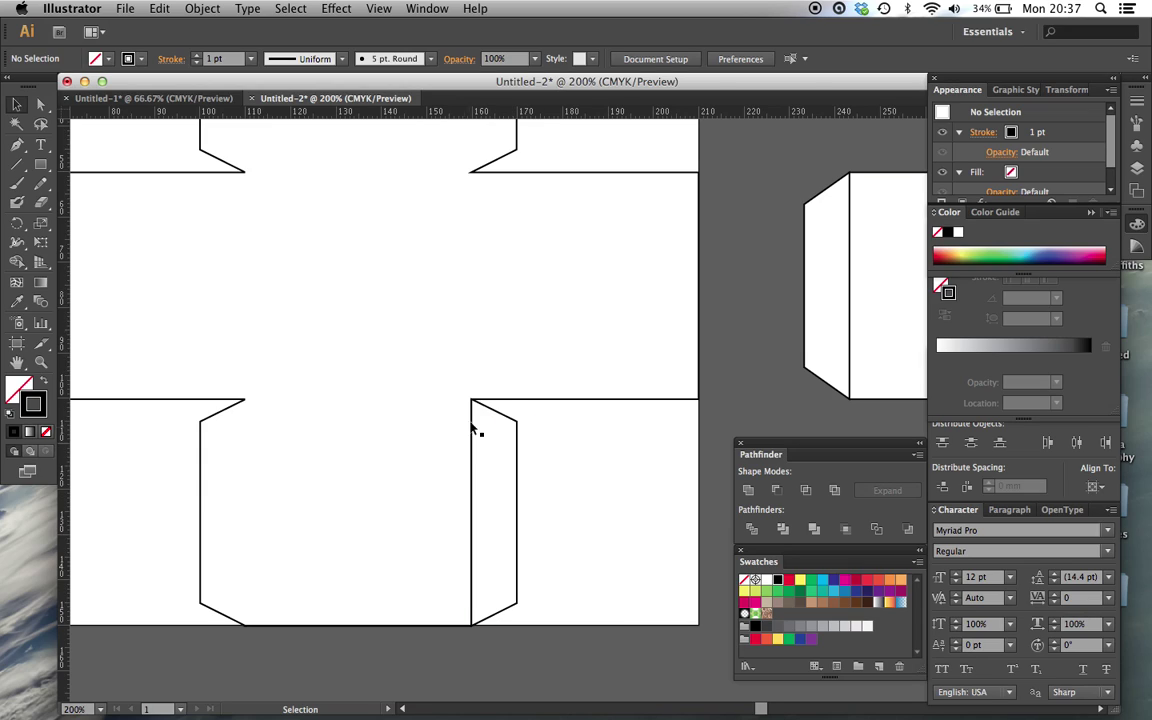
pyautogui.click(520, 518)
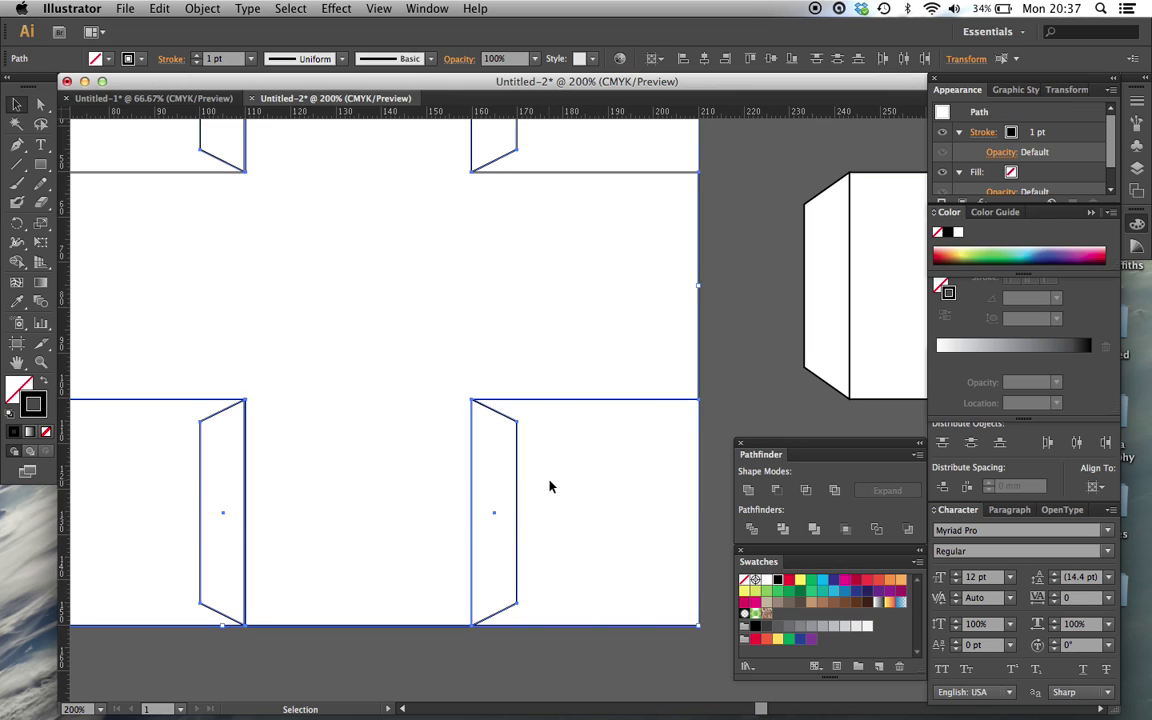
pyautogui.click(501, 419)
pyautogui.press('super+equal')
pyautogui.press('super+equal')
pyautogui.press('super+equal')
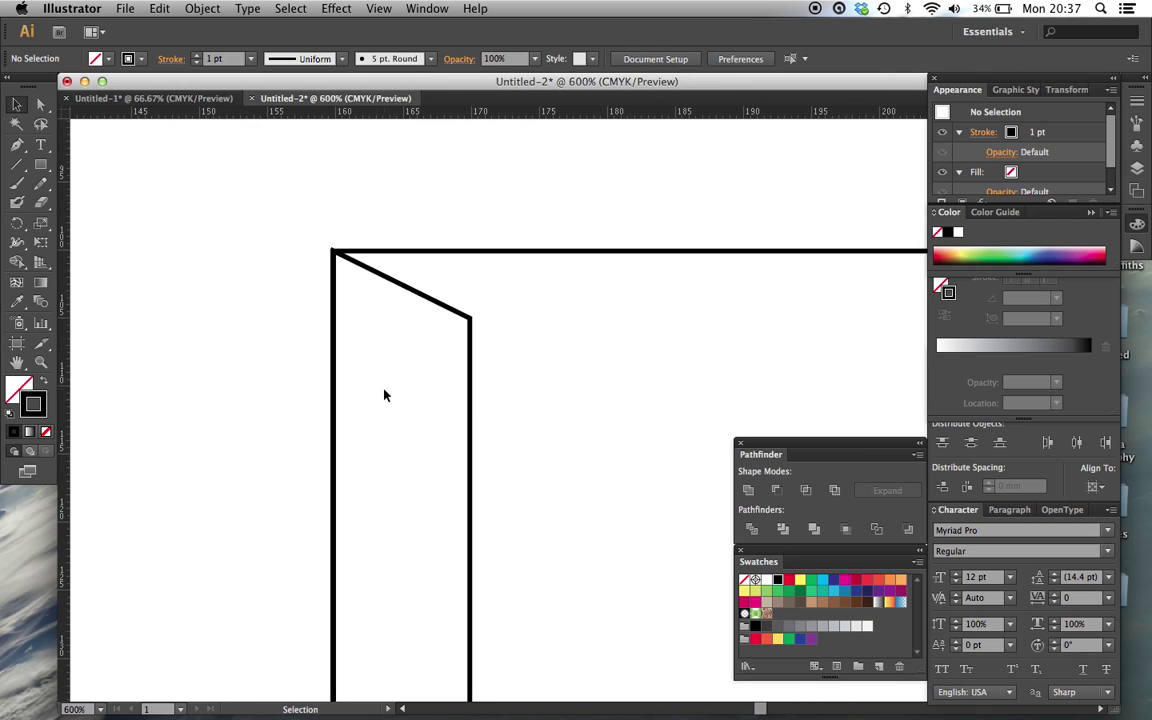
pyautogui.click(457, 314)
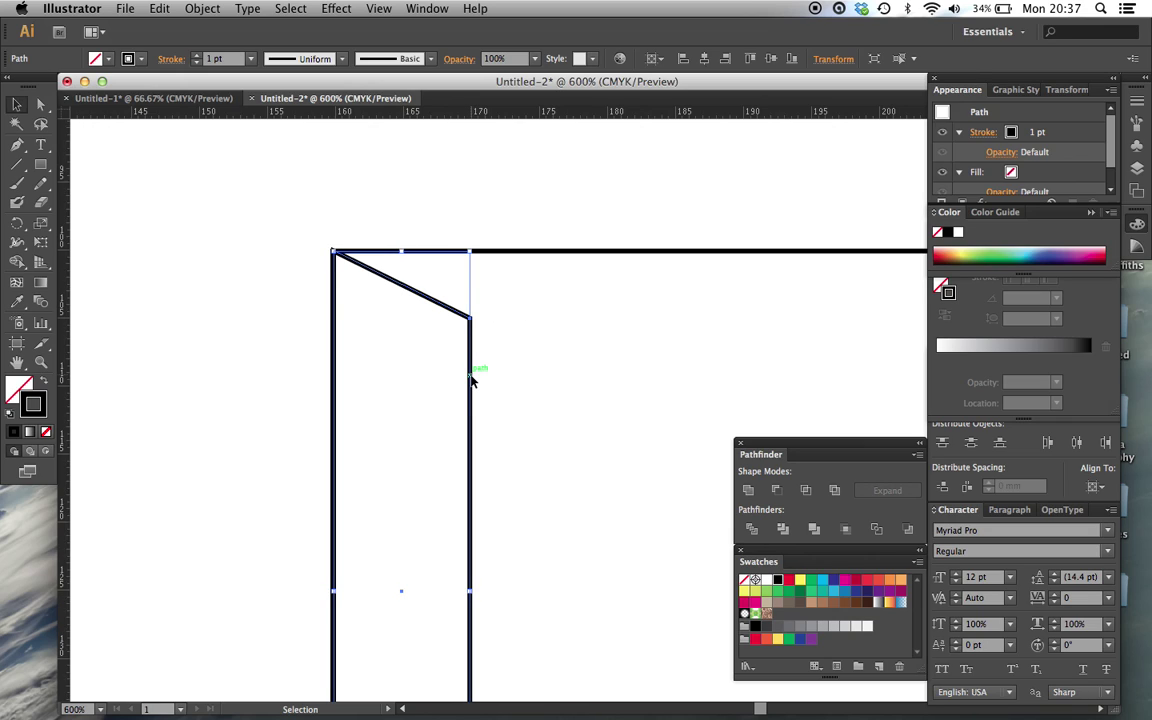
pyautogui.moveTo(473, 378); pyautogui.dragTo(464, 381)
pyautogui.click(577, 343)
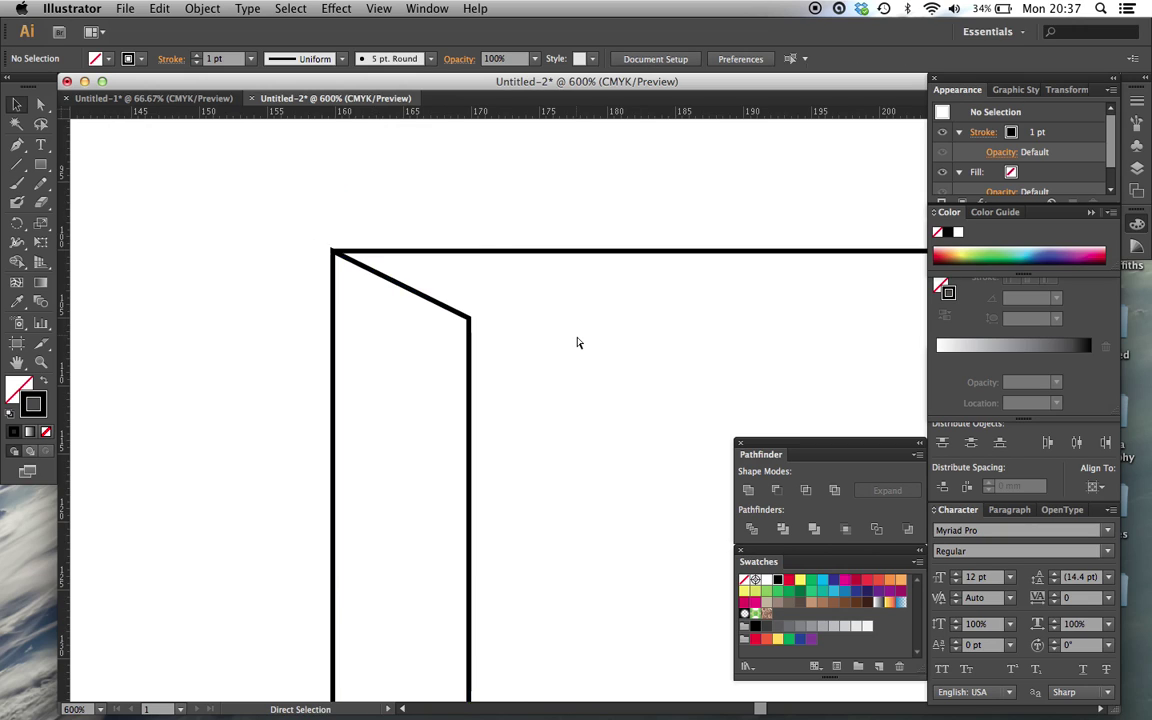
# - Reselect the whole net, unite it into one outline, and show the guides again
pyautogui.press('super+minus')
pyautogui.press('super+minus')
pyautogui.press('super+minus')
pyautogui.press('super+minus')
pyautogui.press('super+minus')
pyautogui.scroll(2, 602, 478)
pyautogui.moveTo(602, 478); pyautogui.dragTo(172, 240)
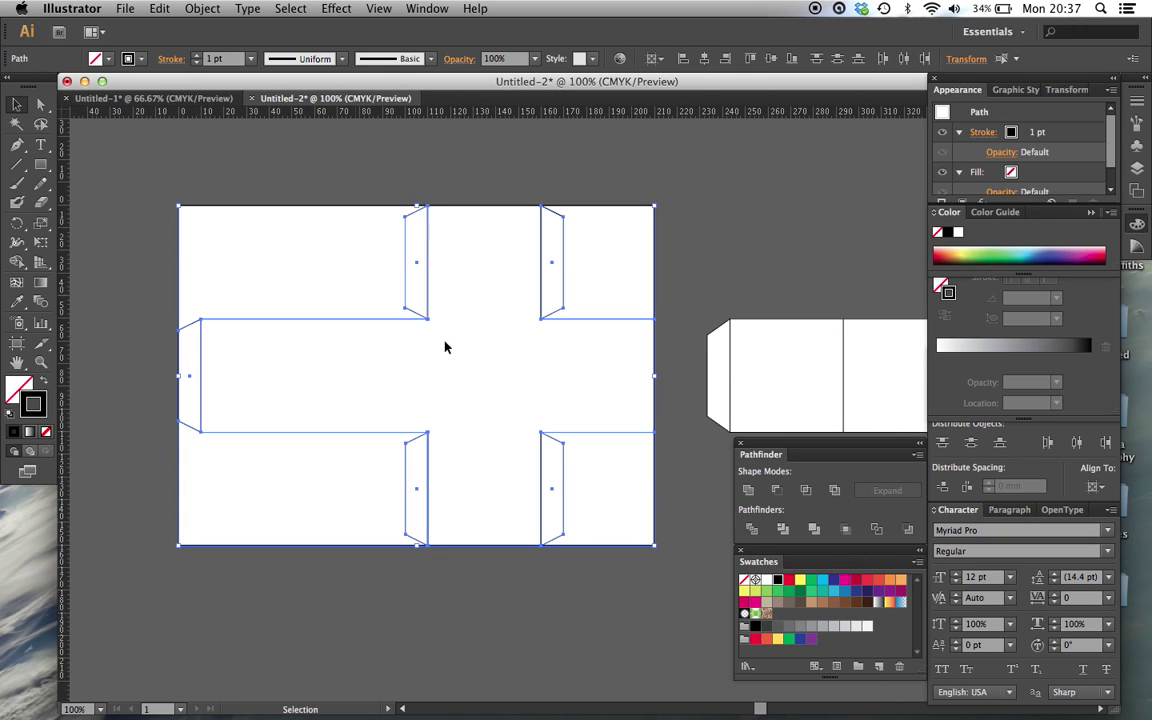
pyautogui.click(749, 490)
pyautogui.click(704, 297)
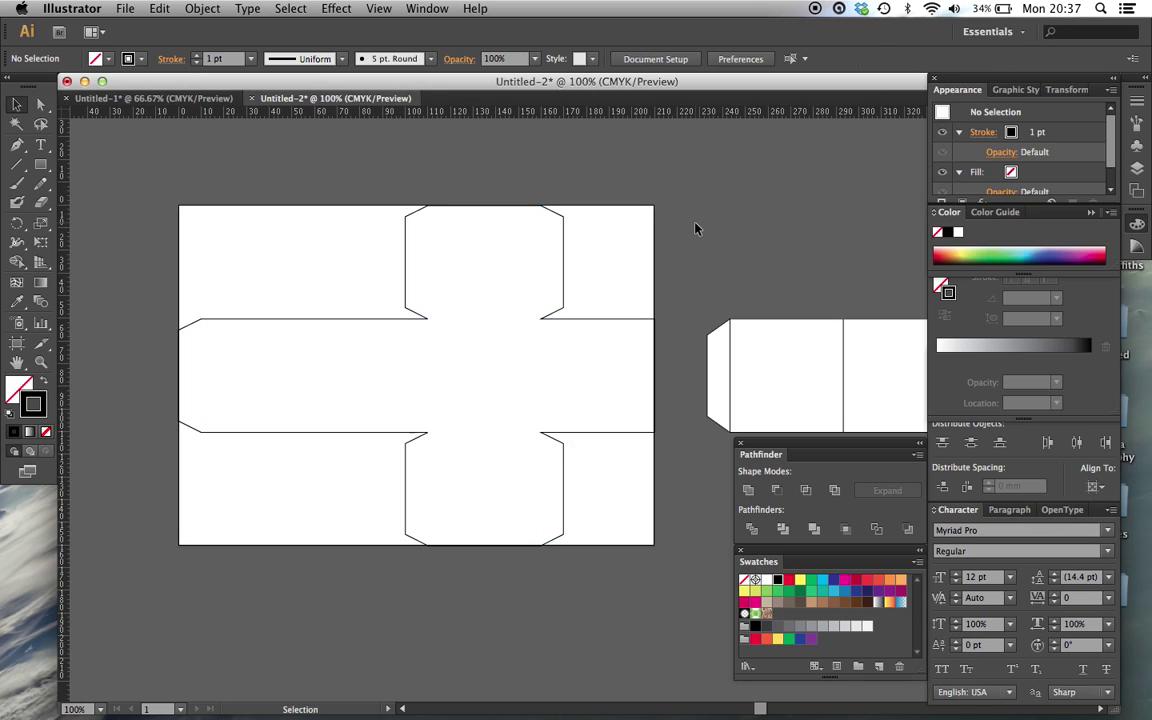
pyautogui.press('super+semicolon')
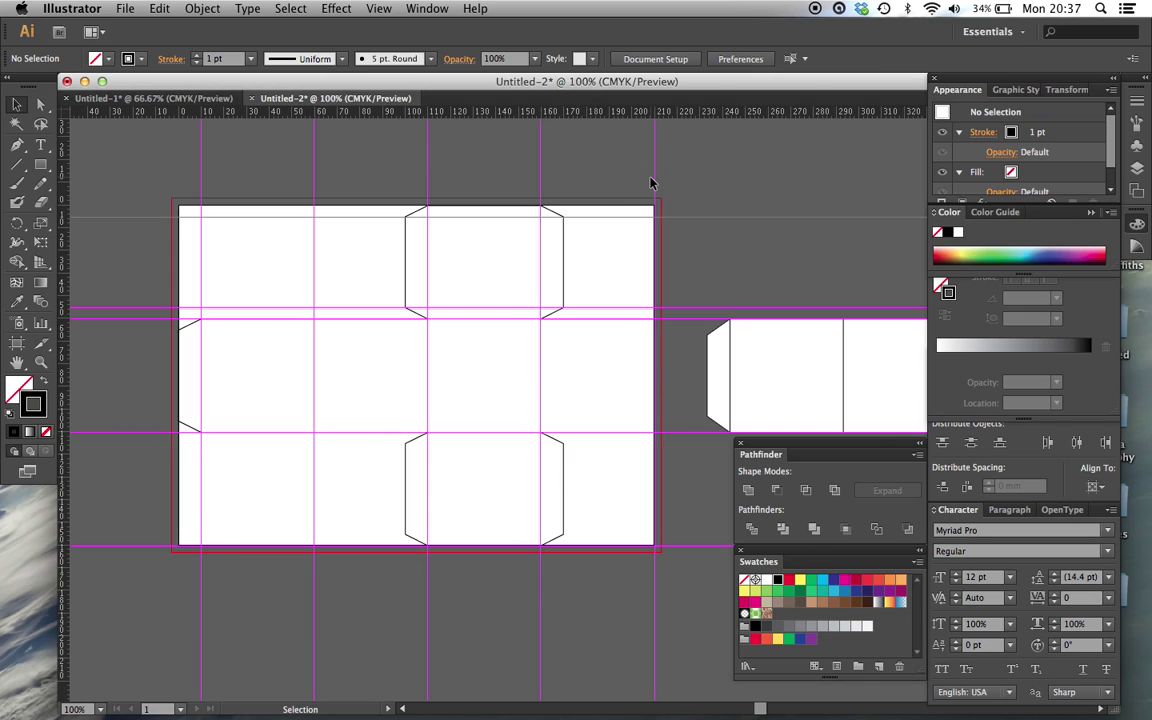
# - Hide the guides and bleed lines with Cmd+; to view the finished net alone
pyautogui.hscroll(3, 650, 183)
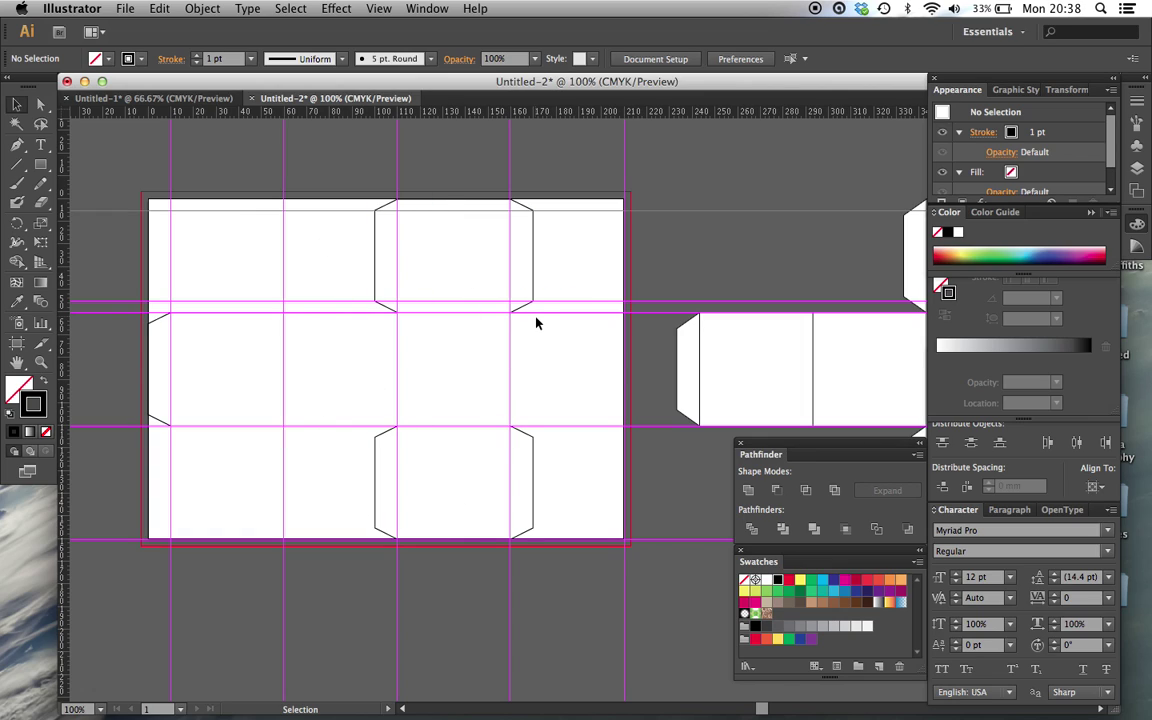
pyautogui.press('super+semicolon')
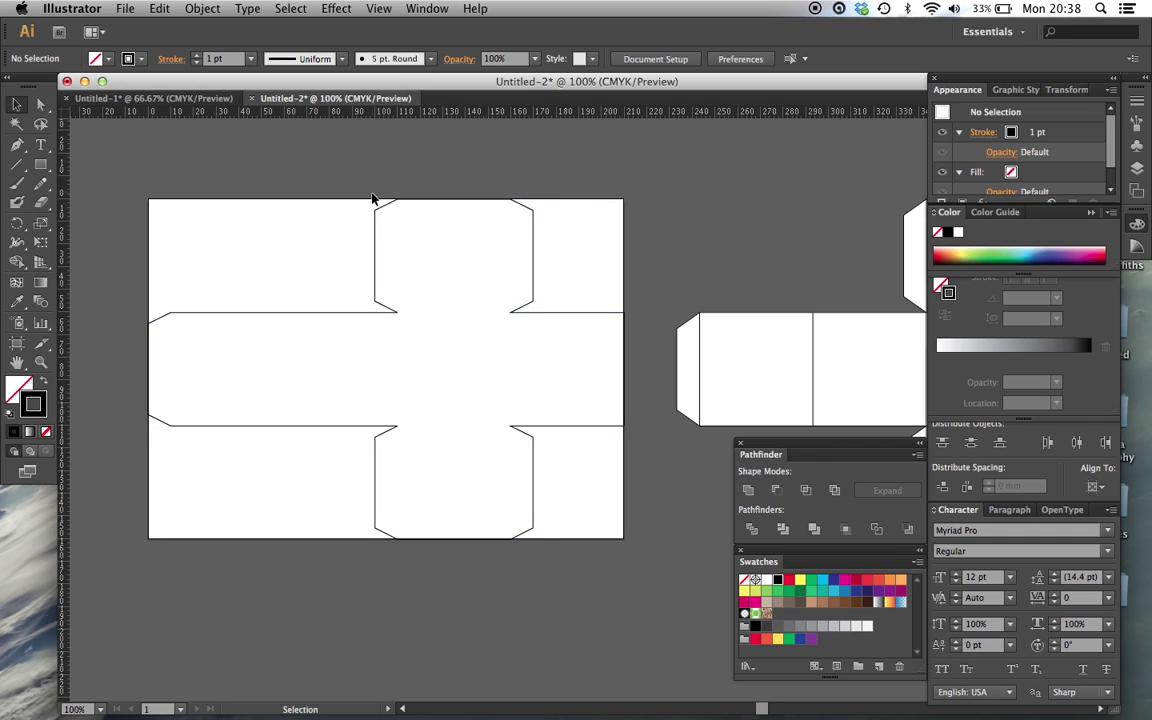
# - Apply Object > Path > Offset Path at 3 mm to the cross-shaped net outline
pyautogui.click(534, 463)
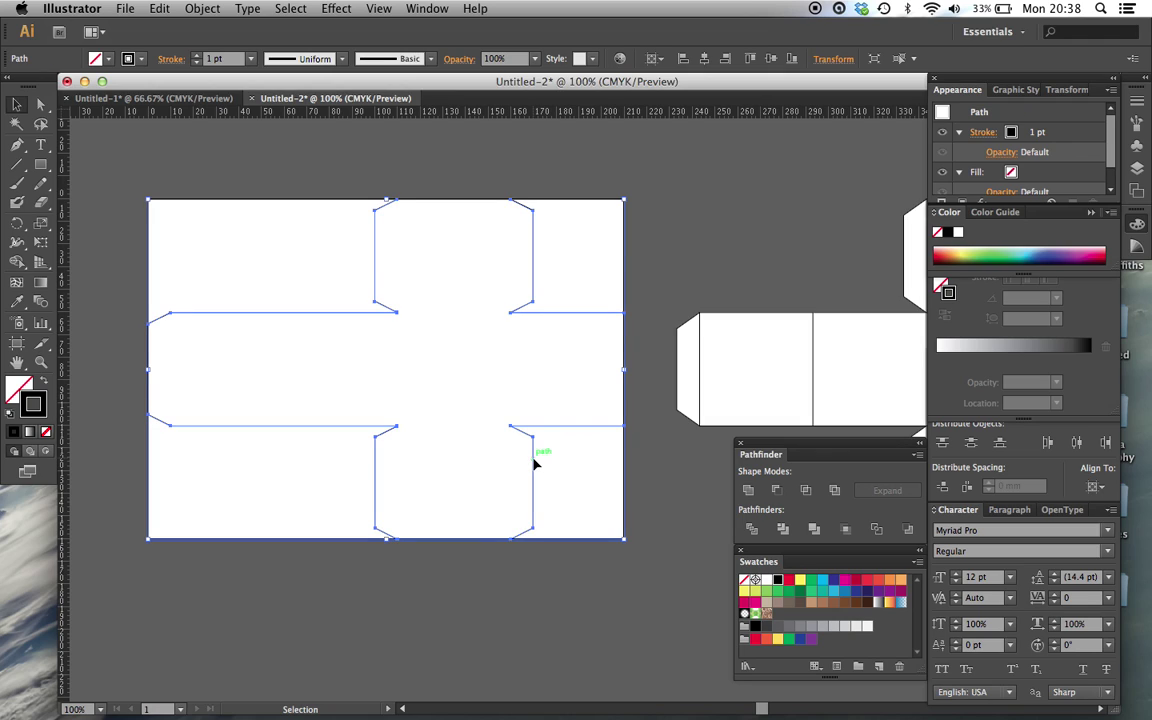
pyautogui.click(205, 9)
pyautogui.moveTo(254, 313)
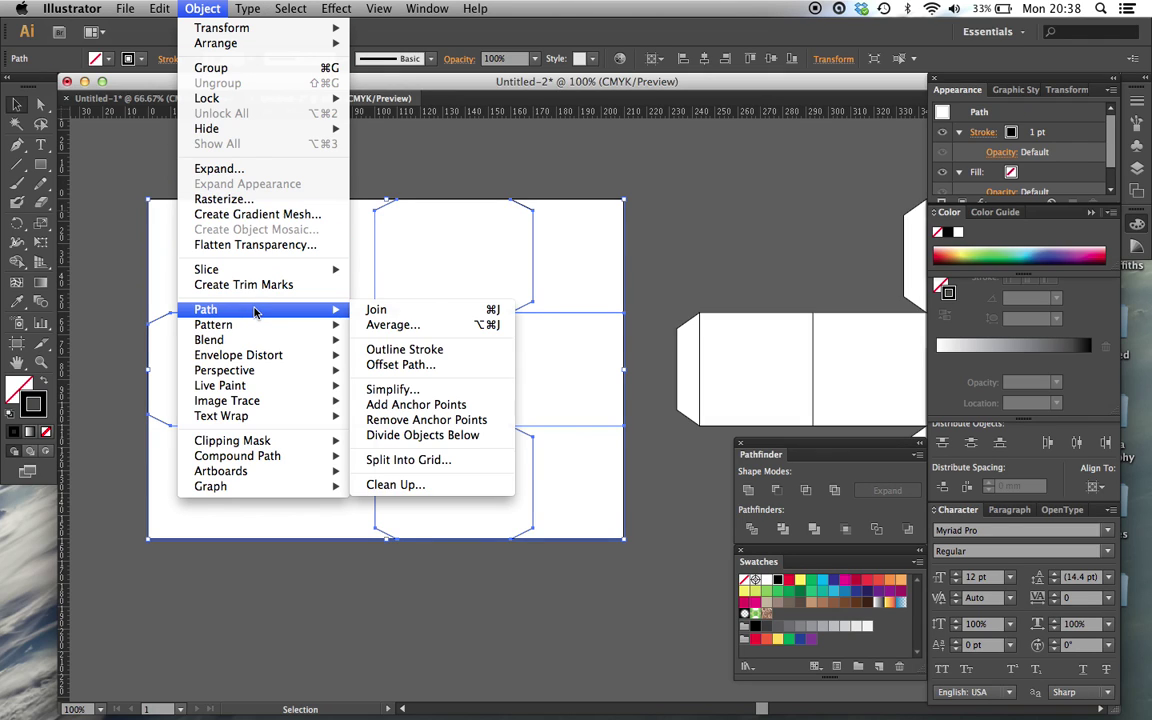
pyautogui.click(395, 364)
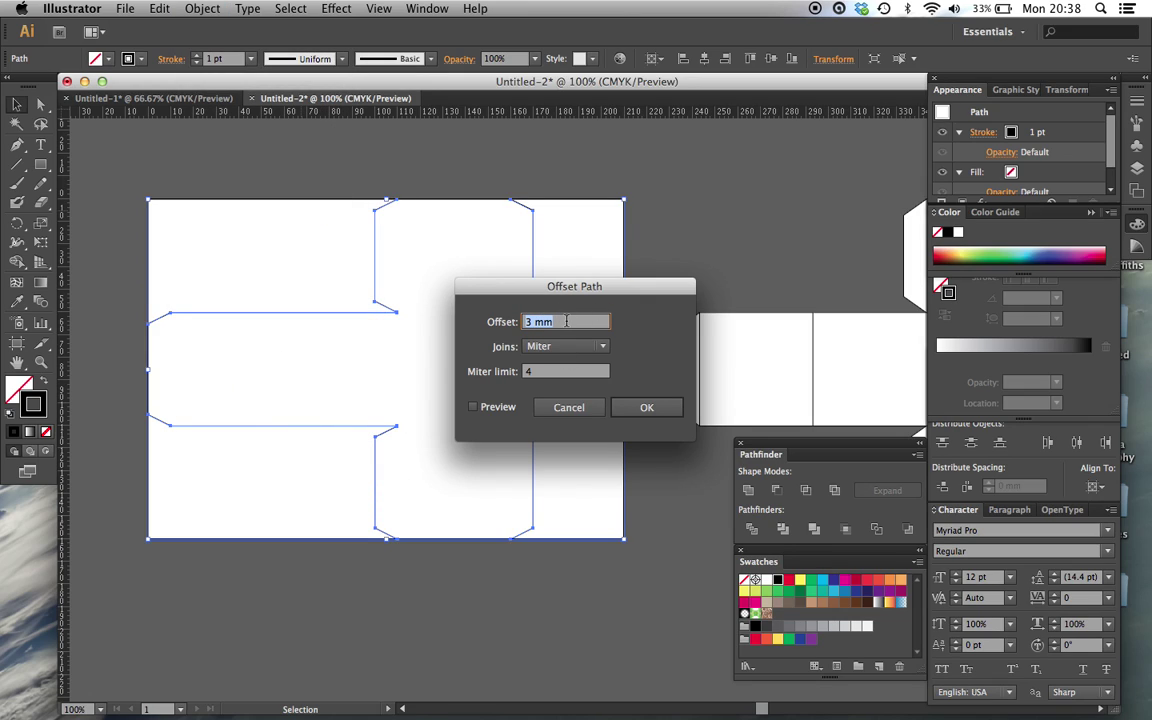
pyautogui.click(655, 407)
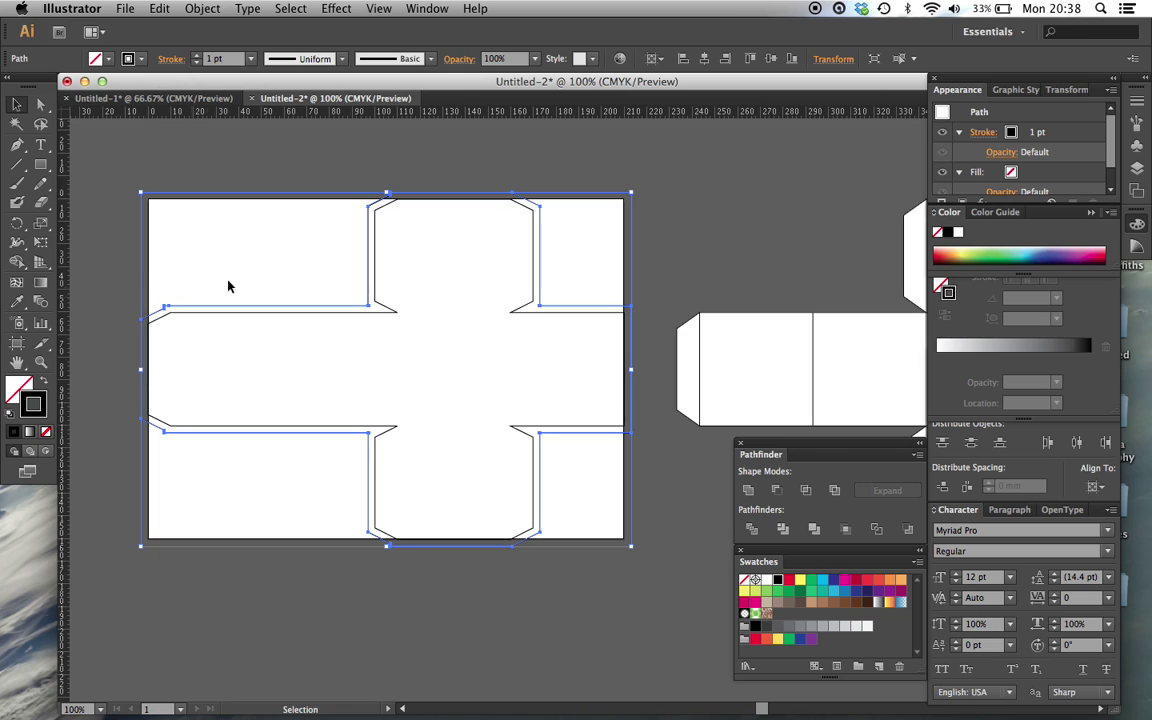
pyautogui.click(302, 267)
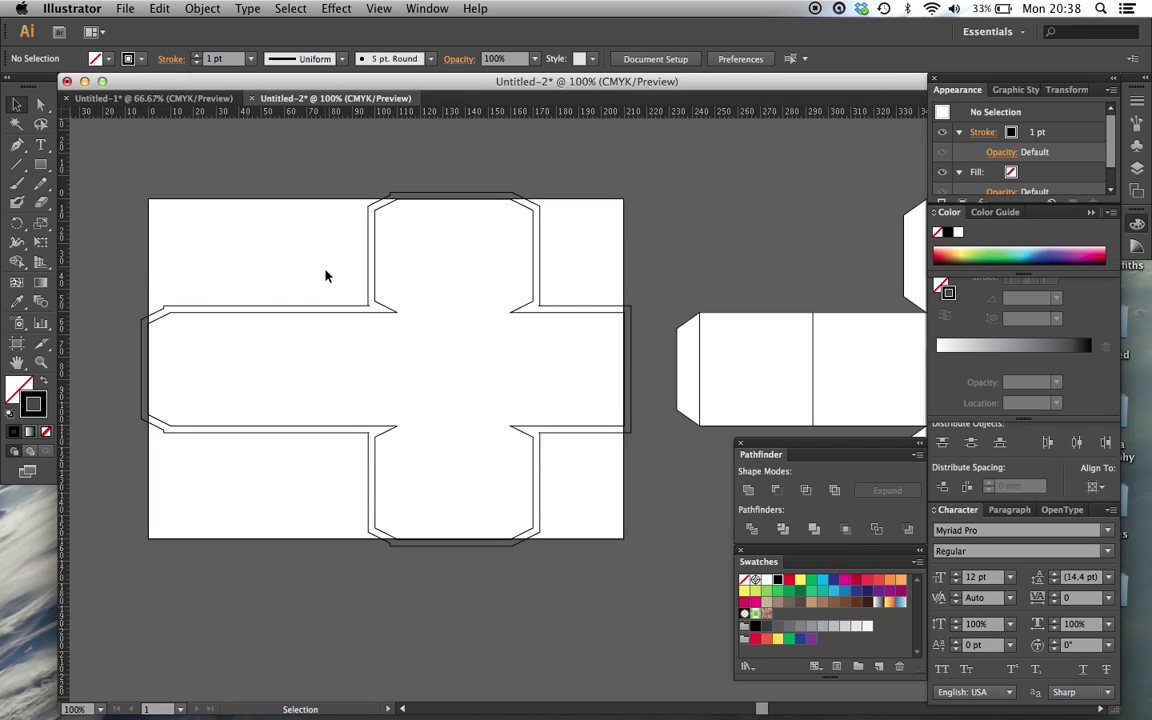
# - Toggle the document grid and guides to bring the guides back on the artboard
pyautogui.press('super+apostrophe')
pyautogui.scroll(2, 326, 273)
pyautogui.scroll(-1, 326, 273)
pyautogui.press('super+apostrophe')
pyautogui.press('super+semicolon')
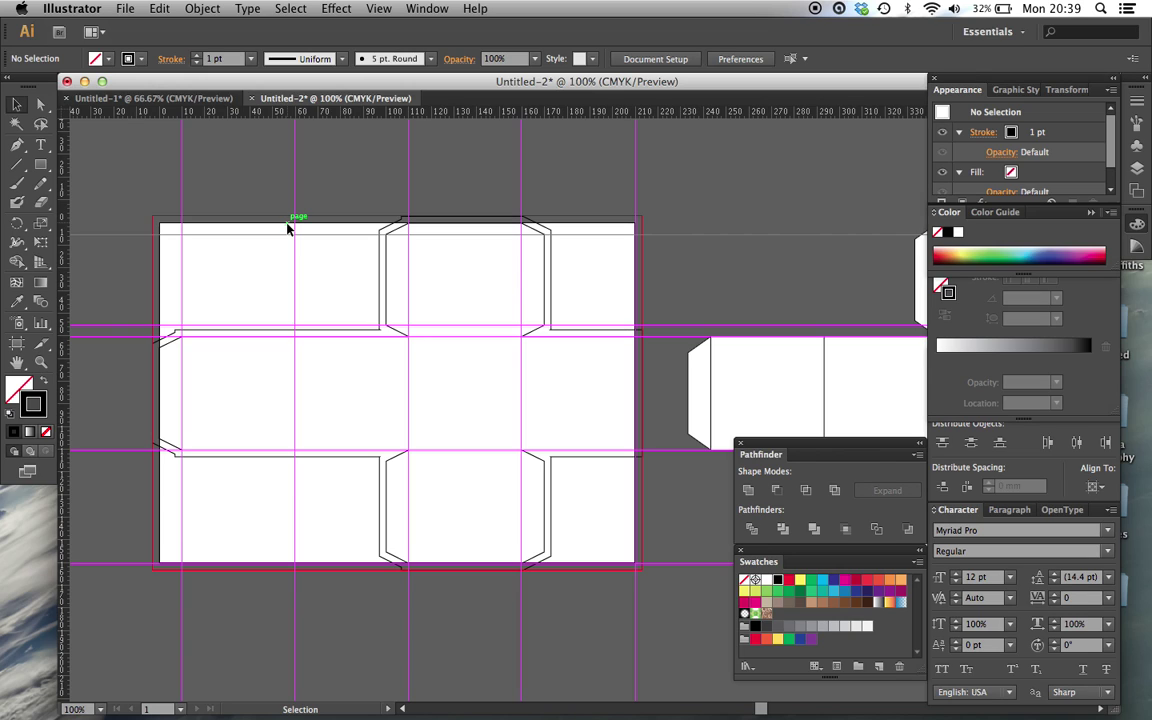
pyautogui.press('super+minus')
pyautogui.press('super+equal')
pyautogui.hscroll(2, 287, 229)
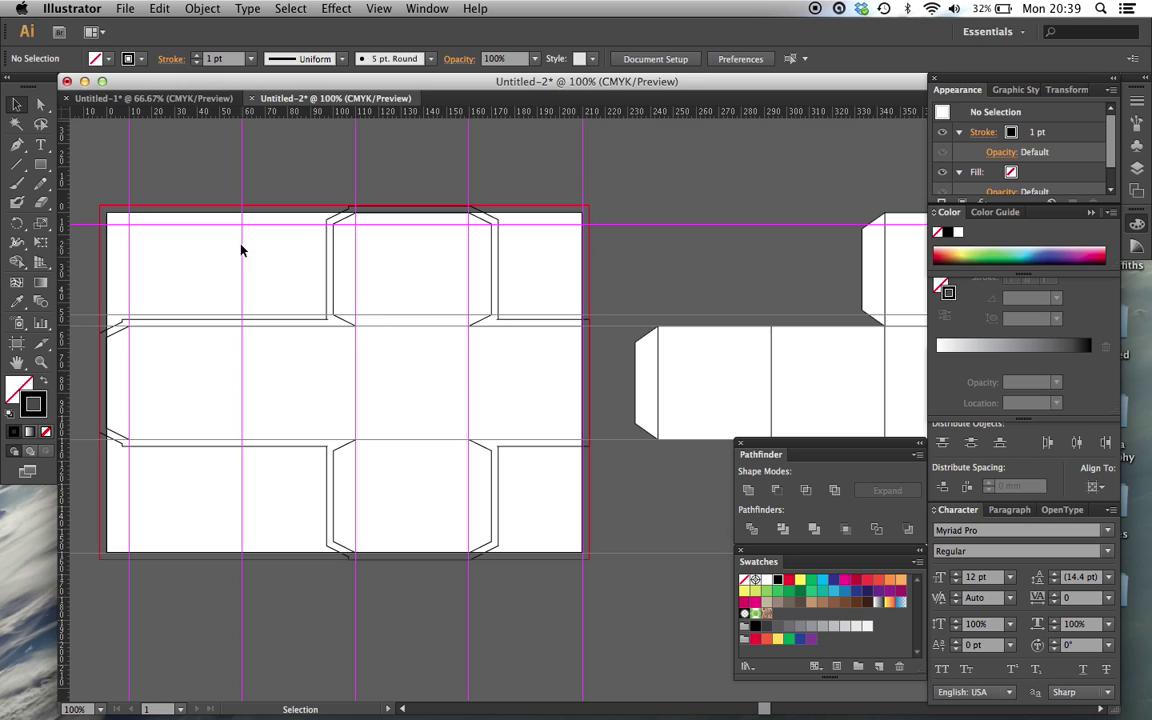
pyautogui.press('a')
pyautogui.press('super+apostrophe')
pyautogui.press('super+apostrophe')
pyautogui.press('super+semicolon')
pyautogui.press('super+semicolon')
pyautogui.press('super+semicolon')
pyautogui.press('super+semicolon')
pyautogui.press('v')
# - Zoom out and drag the white cube net up and to the right
pyautogui.press('super+minus')
pyautogui.hscroll(5, 460, 388)
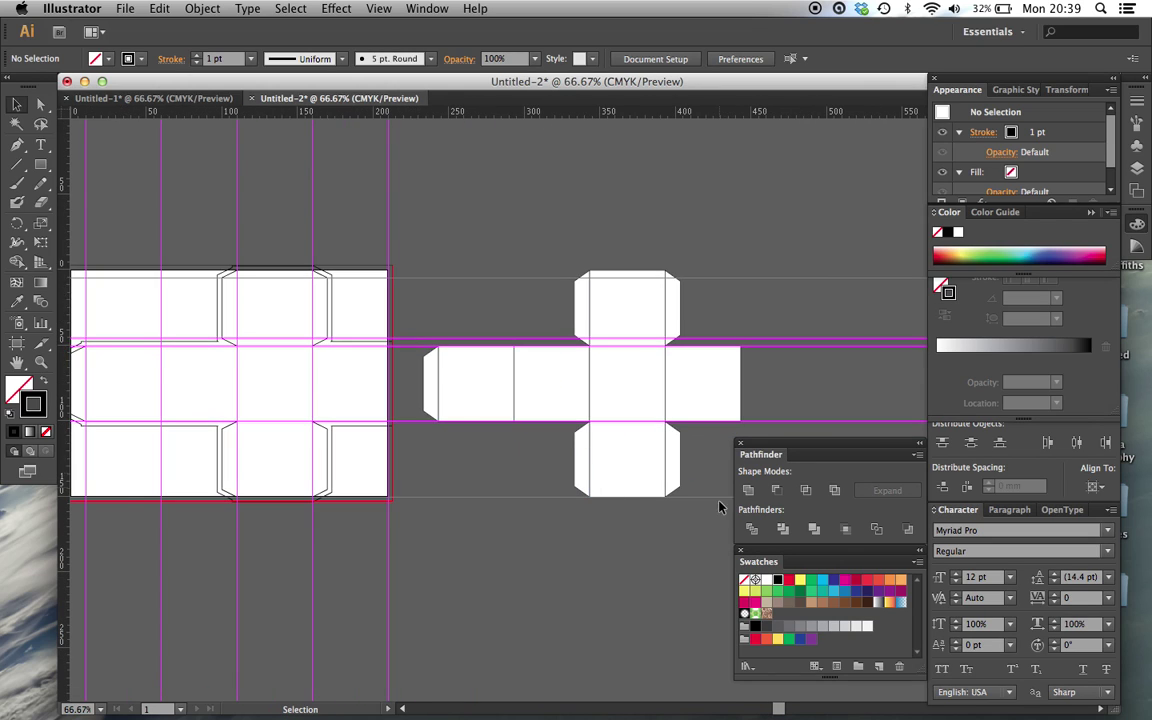
pyautogui.moveTo(632, 414); pyautogui.dragTo(424, 238)
pyautogui.hscroll(6, 424, 238)
pyautogui.scroll(2, 424, 238)
pyautogui.moveTo(305, 433); pyautogui.dragTo(548, 177)
# - Draw a large rectangle with no stroke and fill it with the brown swirl pattern
pyautogui.click(325, 370)
pyautogui.hscroll(-5, 321, 373)
pyautogui.scroll(-4, 321, 373)
pyautogui.click(40, 164)
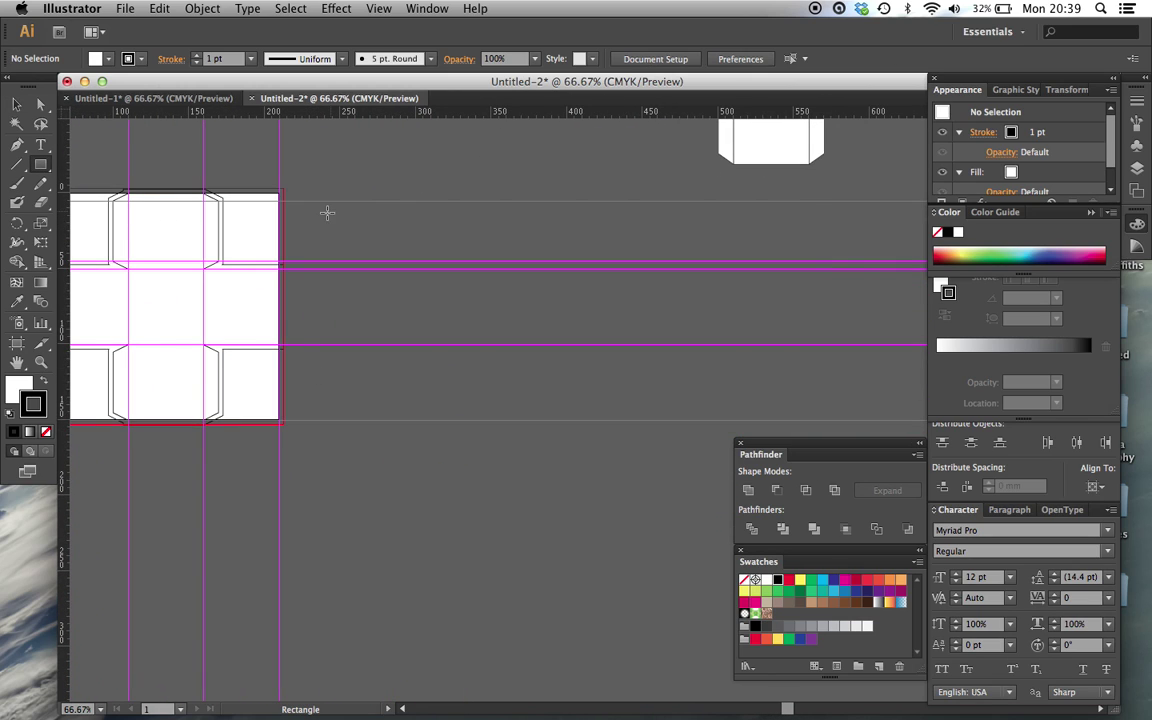
pyautogui.click(45, 431)
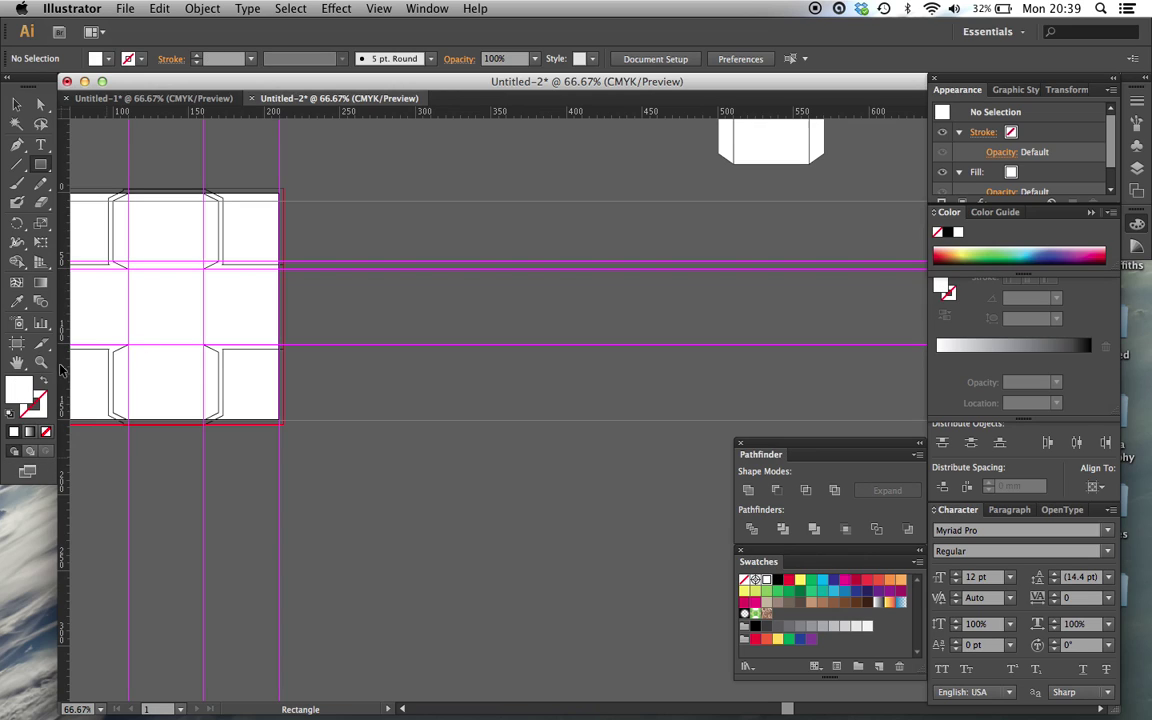
pyautogui.moveTo(342, 189); pyautogui.dragTo(743, 470)
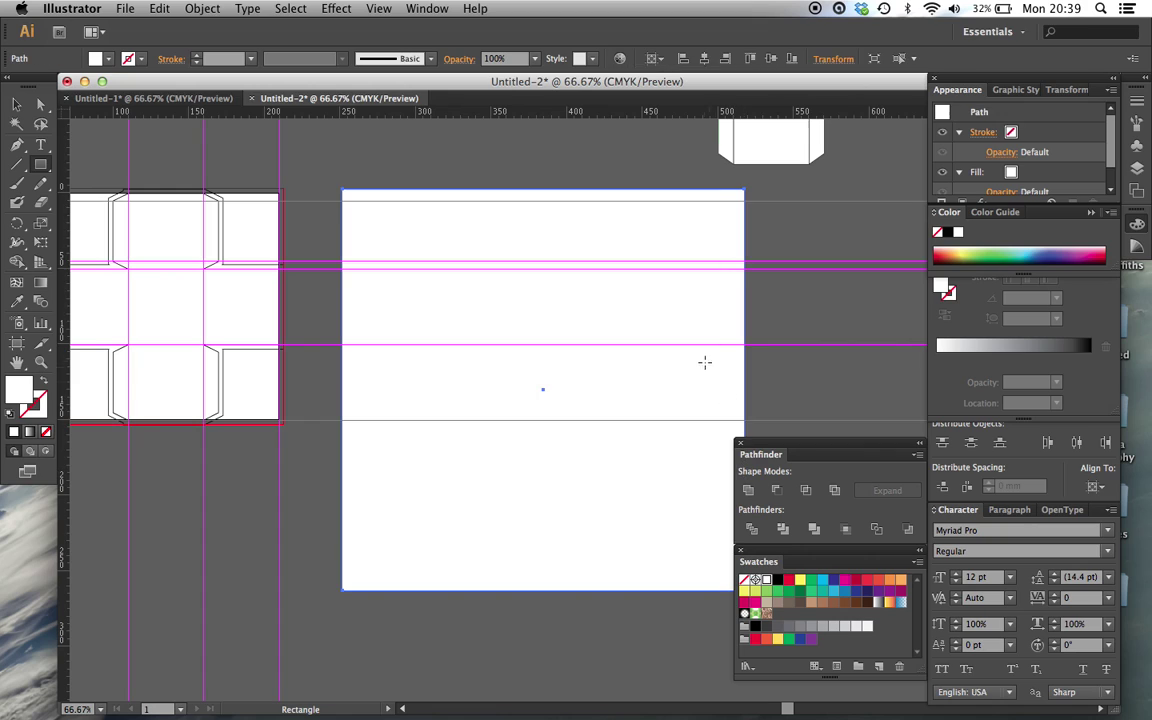
pyautogui.press('v')
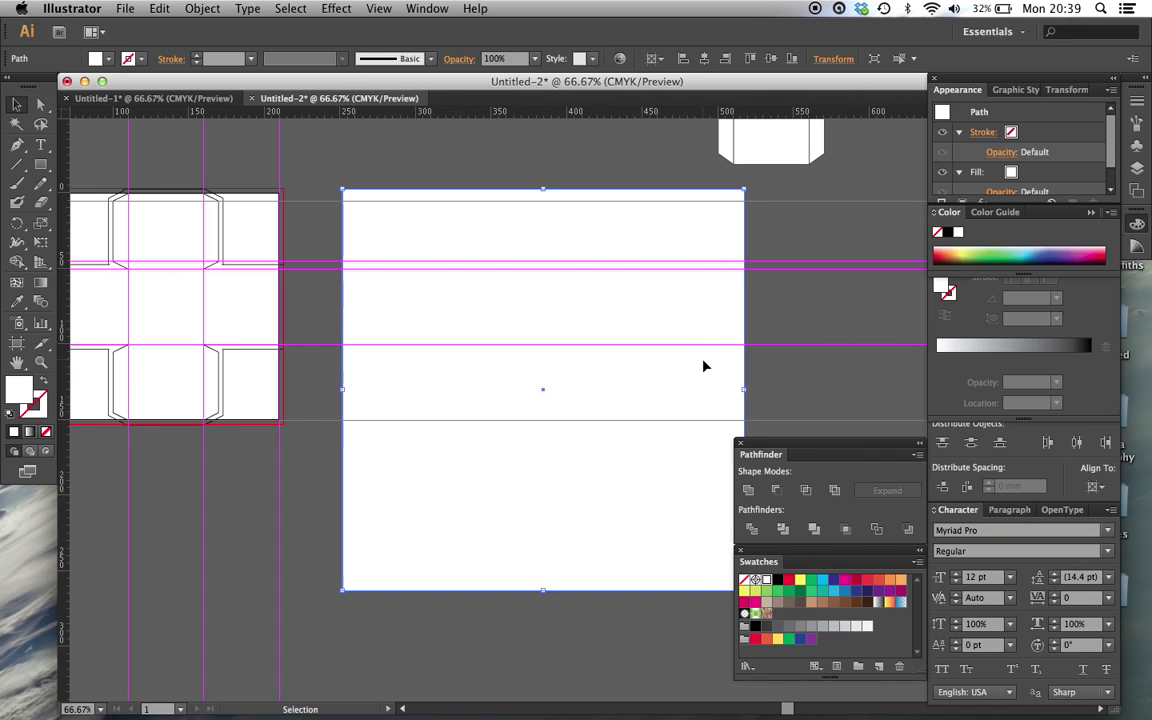
pyautogui.click(767, 613)
pyautogui.scroll(2, 523, 230)
pyautogui.hscroll(1, 523, 230)
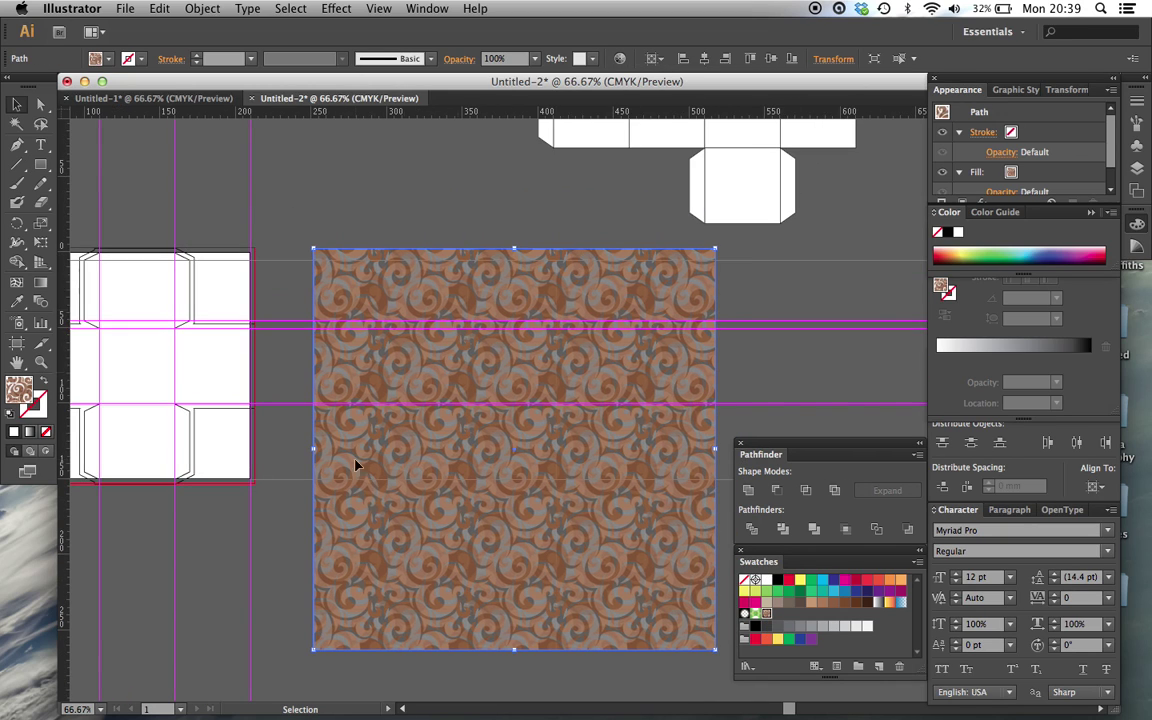
# - Move the swirl-pattern rectangle over the template so it covers the whole artboard and bleed
pyautogui.click(380, 198)
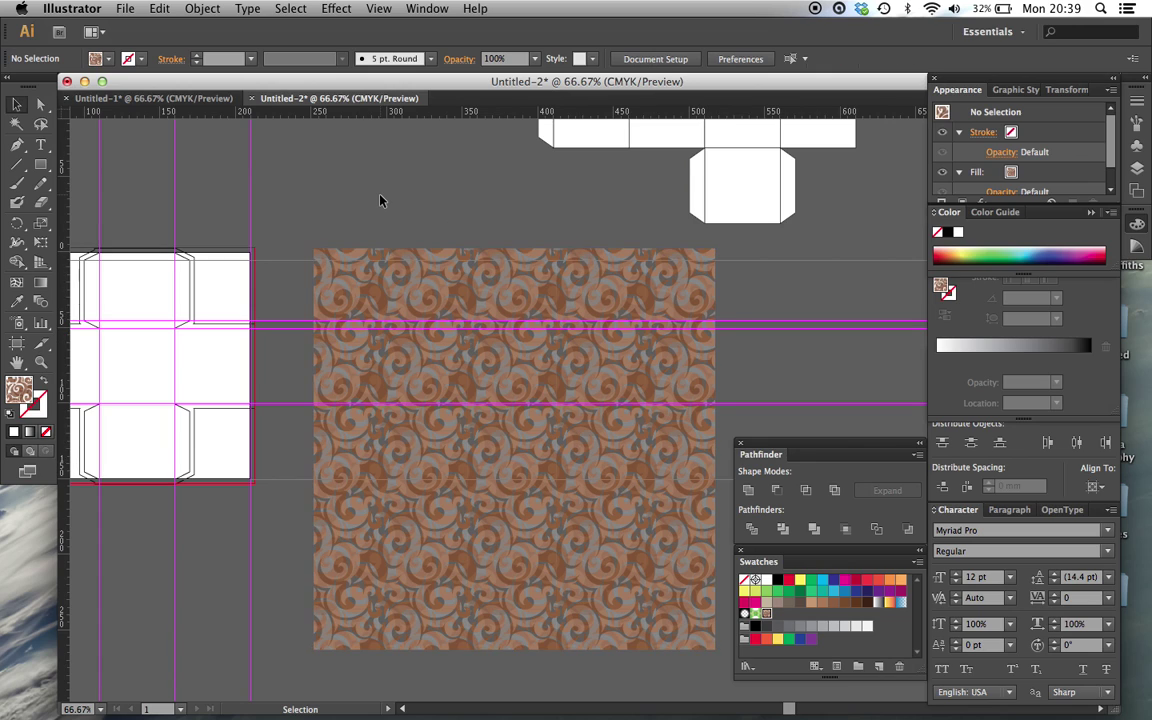
pyautogui.hscroll(-5, 380, 198)
pyautogui.hscroll(-3, 545, 355)
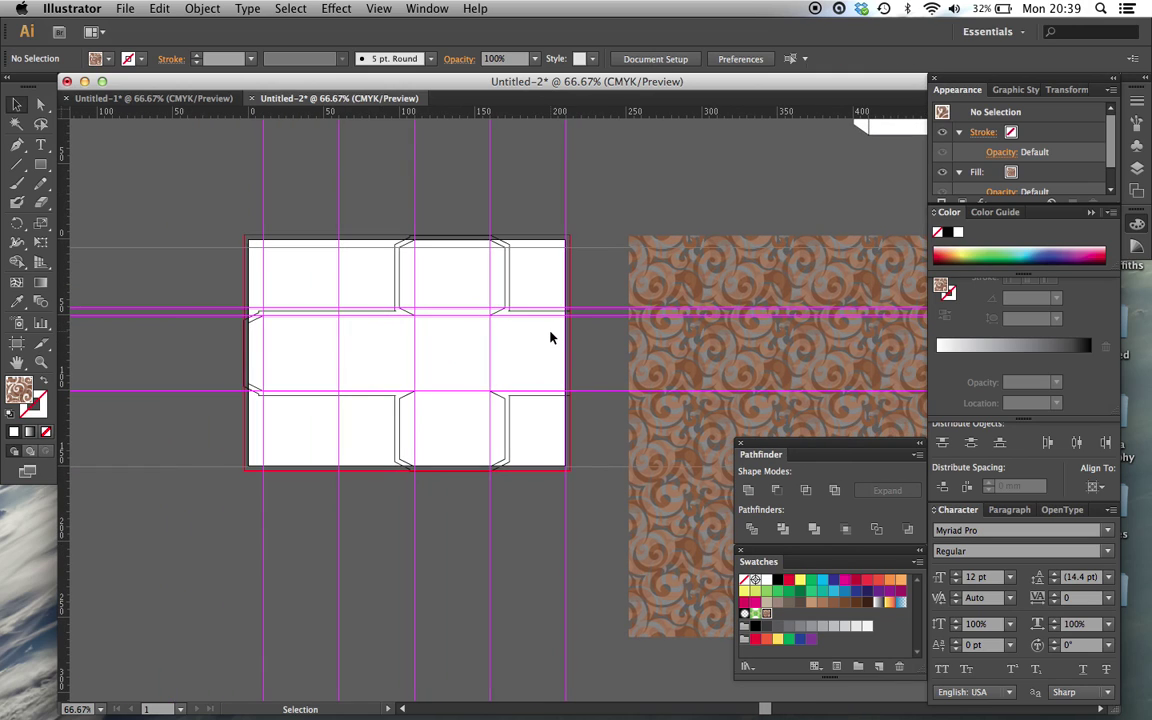
pyautogui.press('super+equal')
pyautogui.moveTo(780, 308); pyautogui.dragTo(178, 278)
pyautogui.hscroll(-3, 178, 278)
pyautogui.scroll(1, 178, 278)
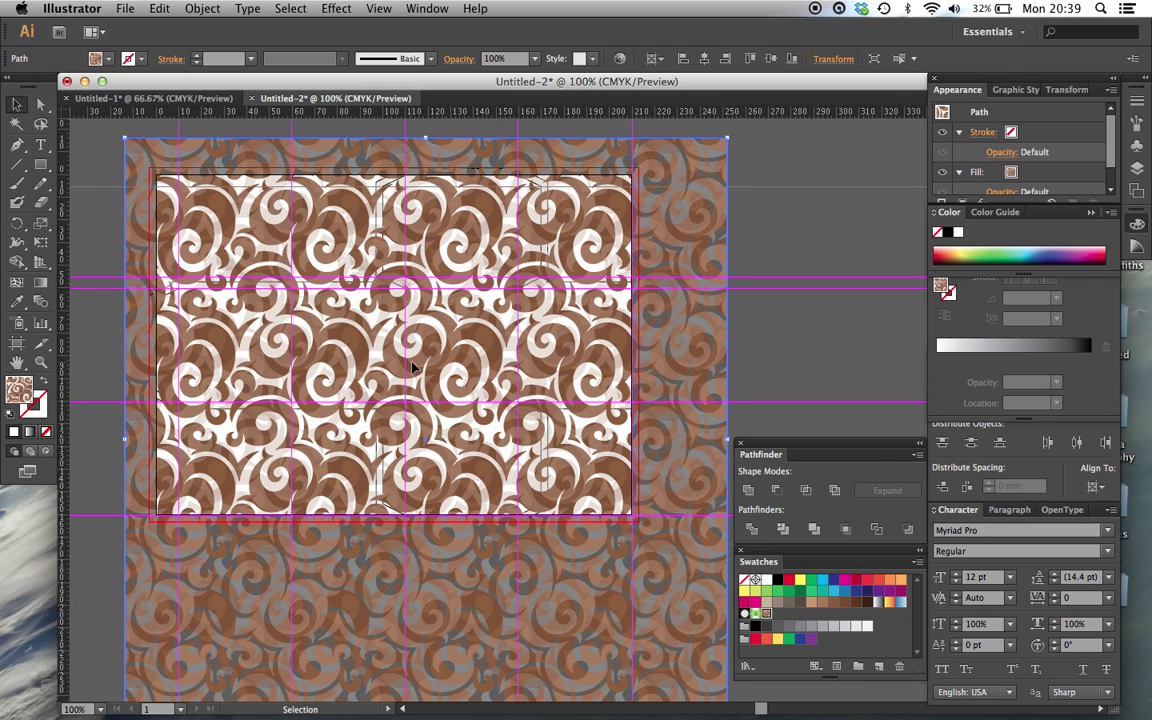
pyautogui.scroll(3, 810, 342)
pyautogui.hscroll(1, 810, 342)
pyautogui.moveTo(686, 278); pyautogui.dragTo(652, 232)
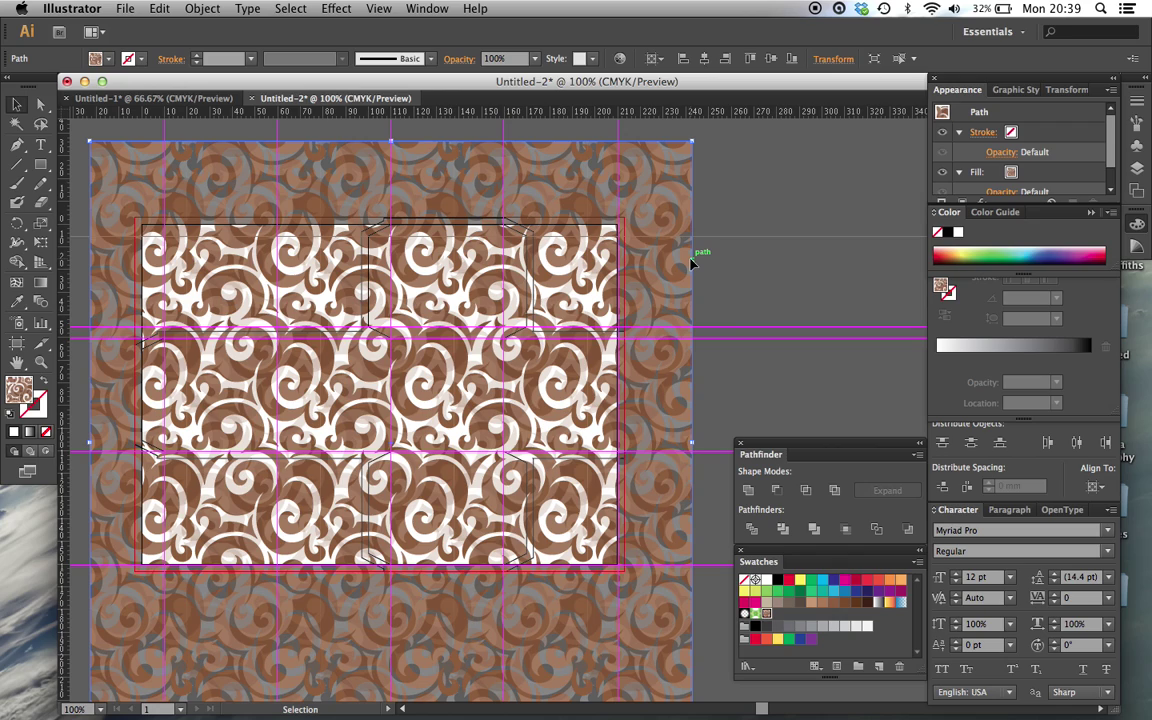
# - Hide the guides and set both net outlines' stroke weight to 3 pt
pyautogui.press('super+semicolon')
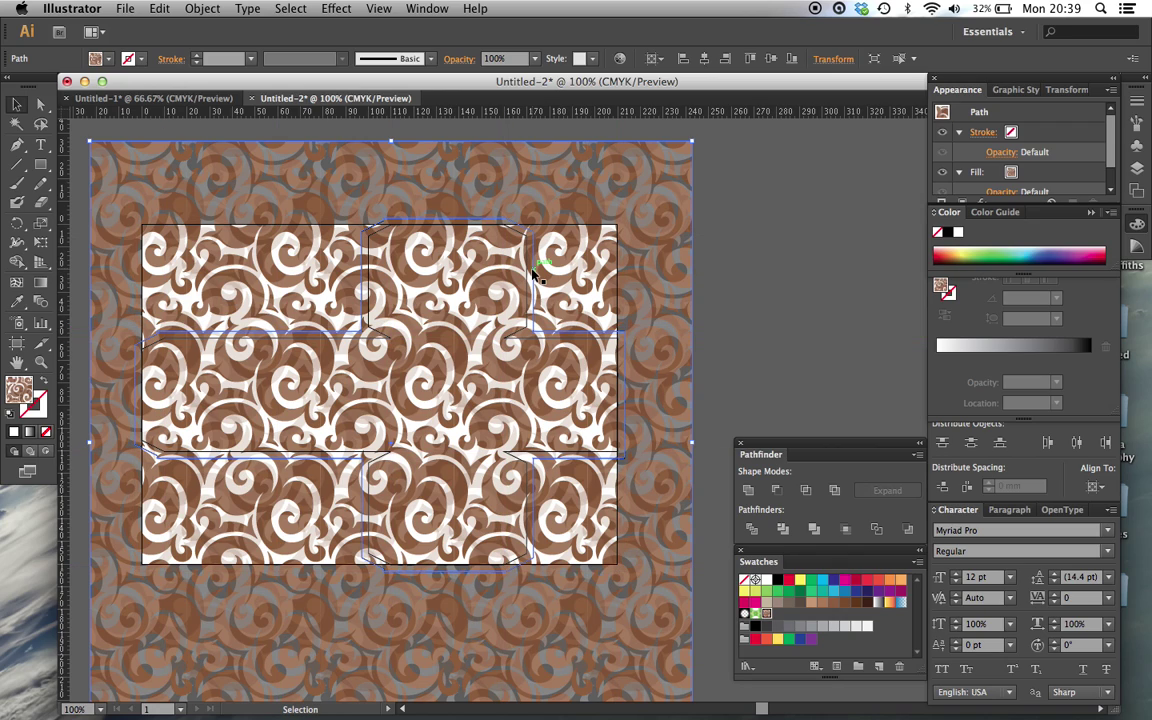
pyautogui.click(534, 266)
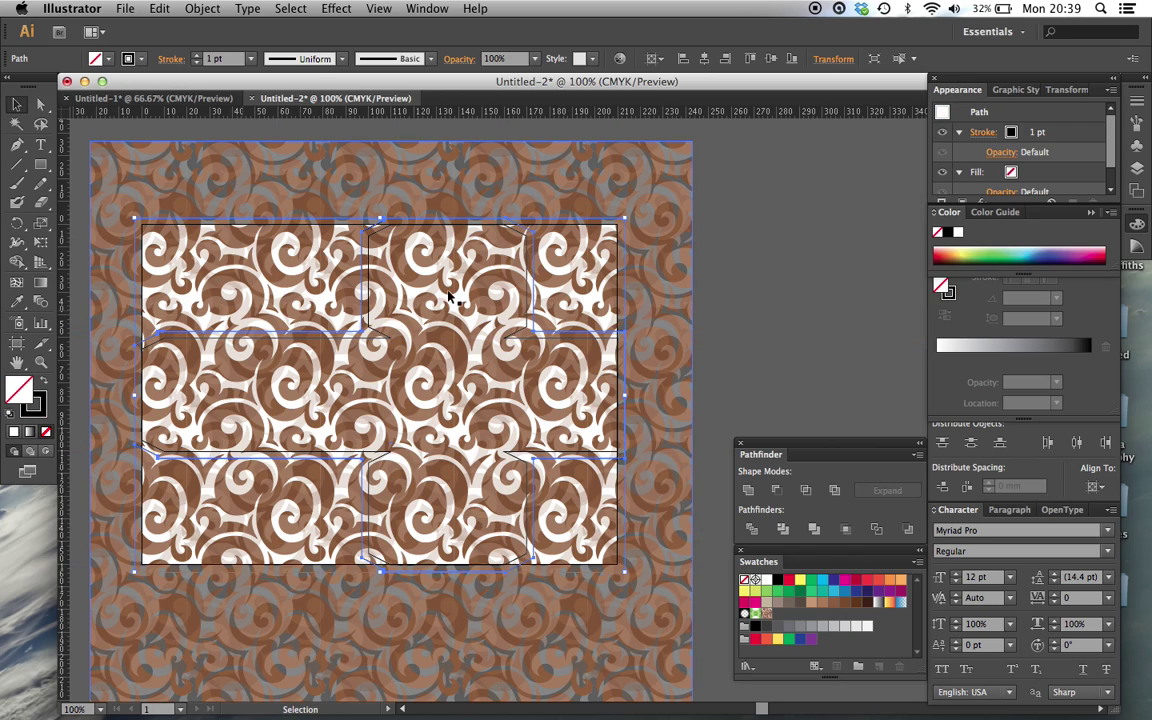
pyautogui.click(38, 407)
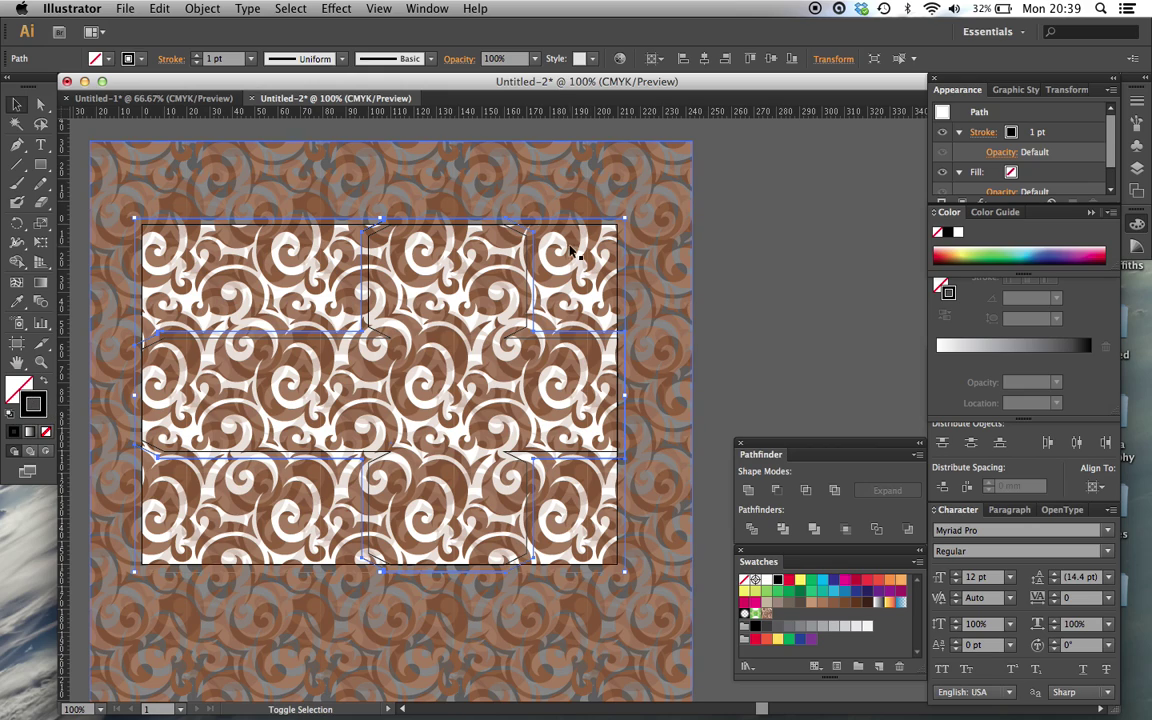
pyautogui.keyDown('shift'); pyautogui.click(527, 257); pyautogui.keyUp('shift')
pyautogui.press('super+F10')
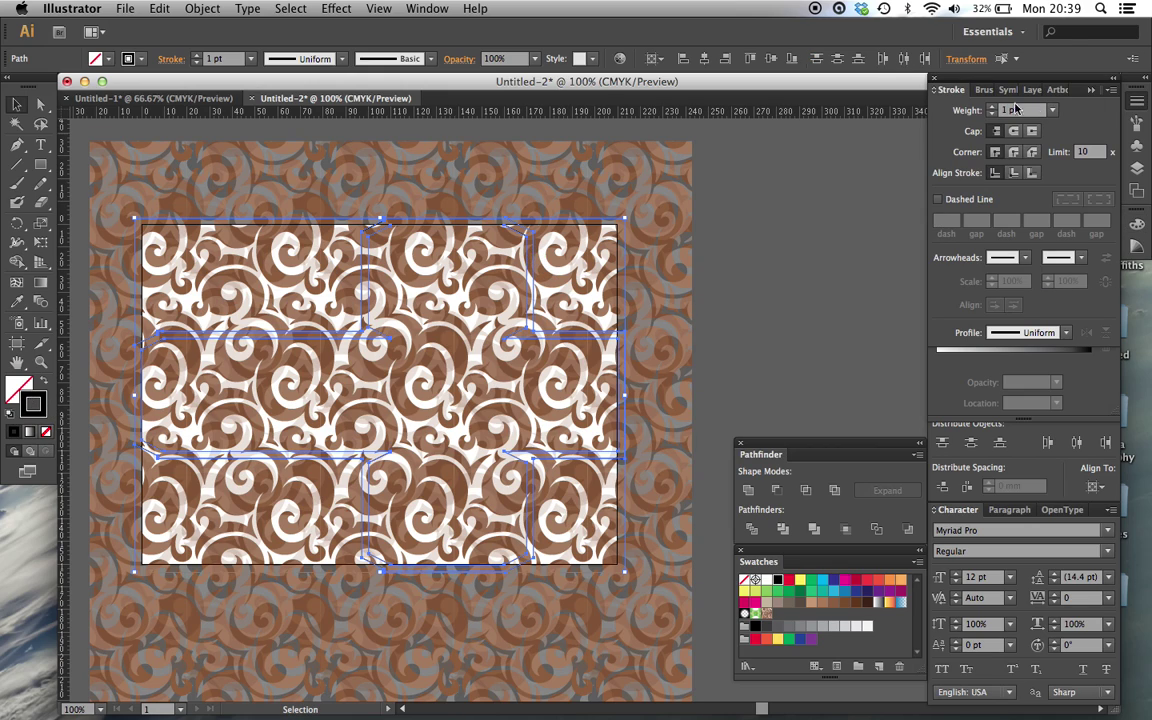
pyautogui.click(993, 106)
pyautogui.click(993, 106)
pyautogui.click(829, 244)
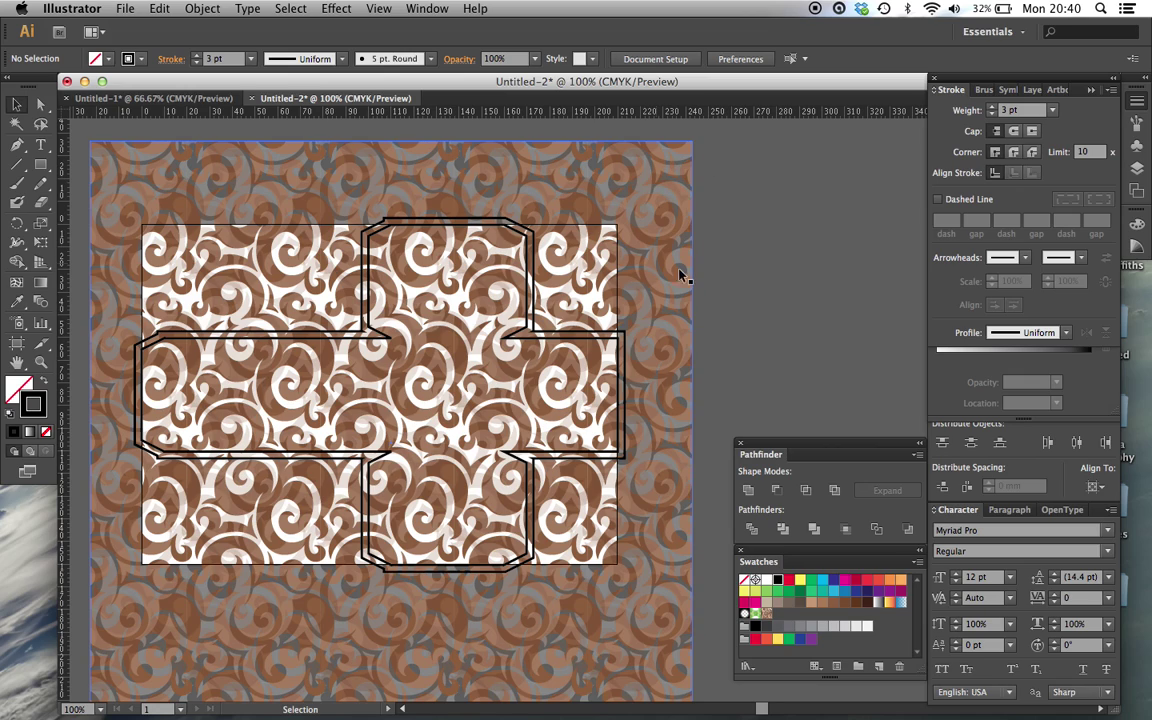
pyautogui.click(536, 241)
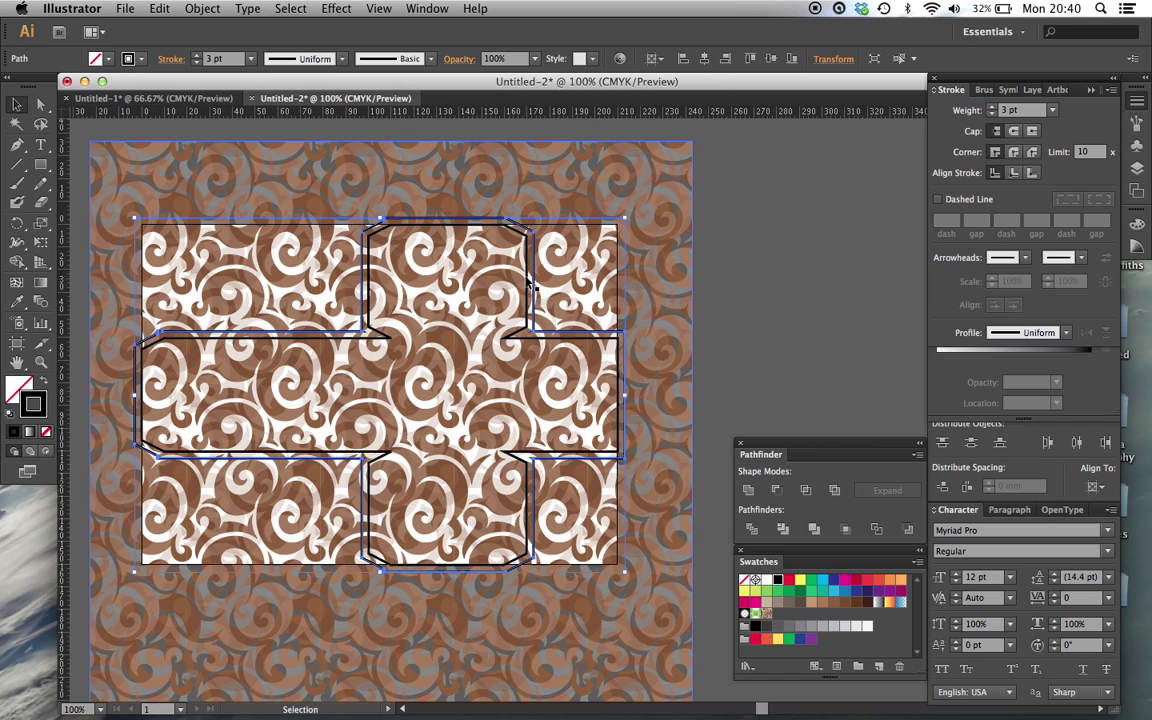
pyautogui.click(645, 295)
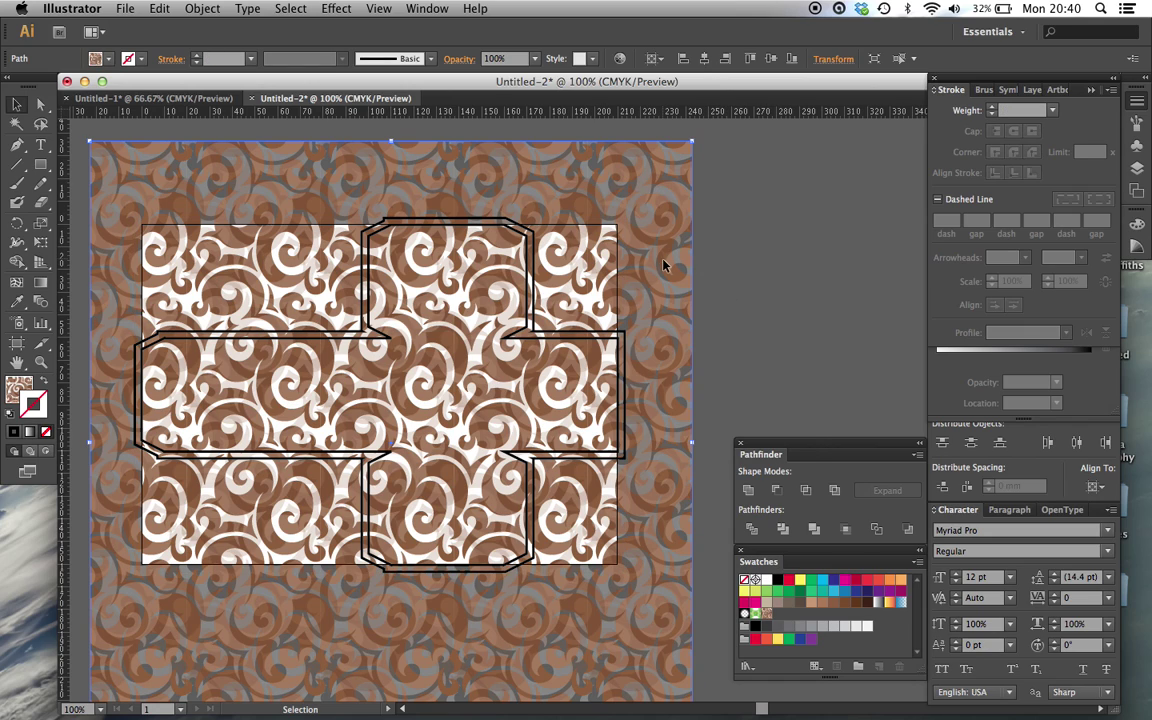
# - Bring the thick black cross-shaped net outline in front of the swirl pattern
pyautogui.rightClick(663, 265)
pyautogui.moveTo(760, 470)
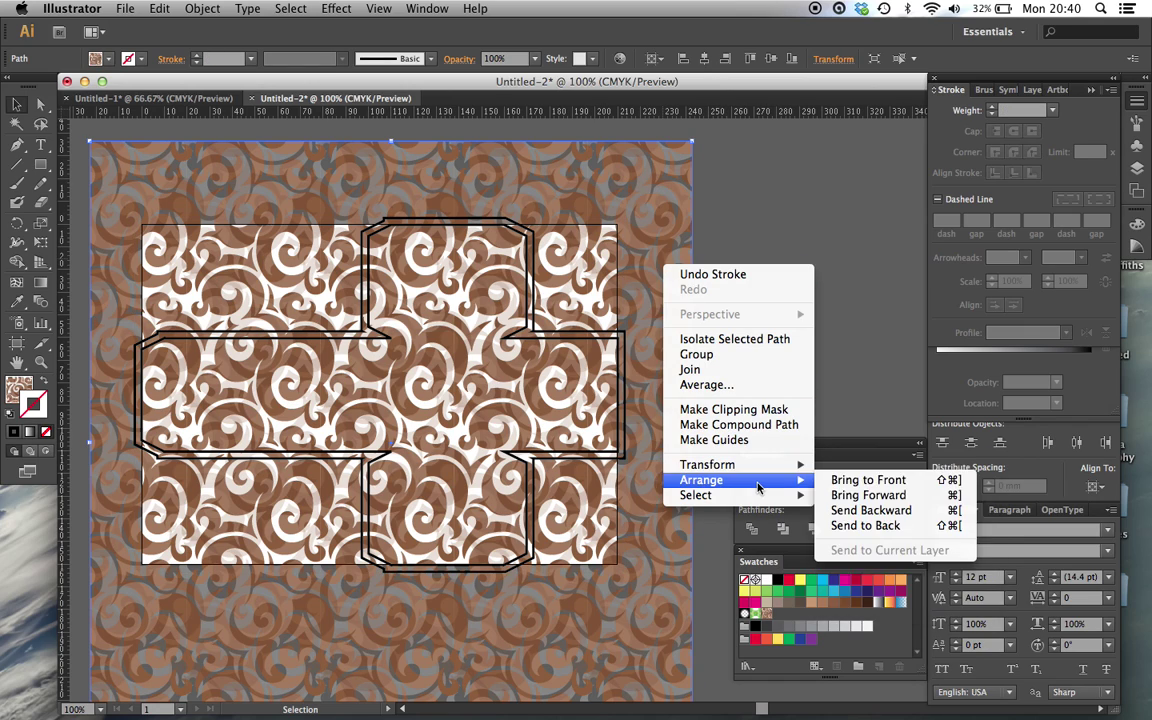
pyautogui.click(728, 181)
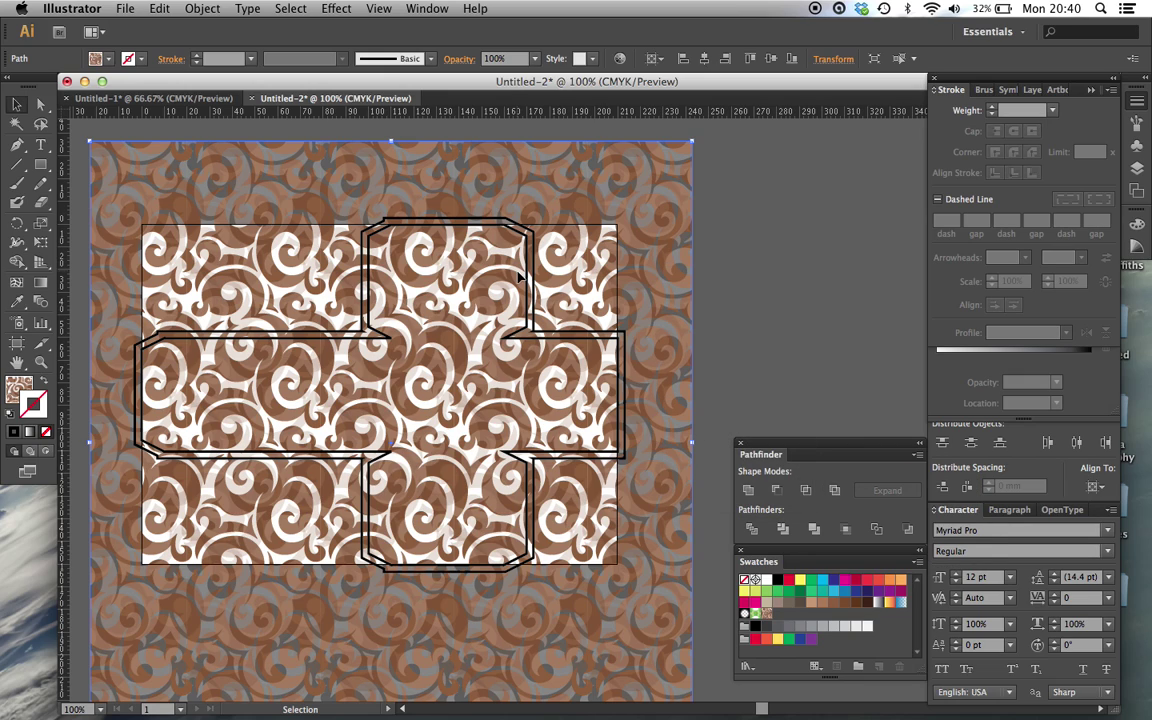
pyautogui.click(533, 252)
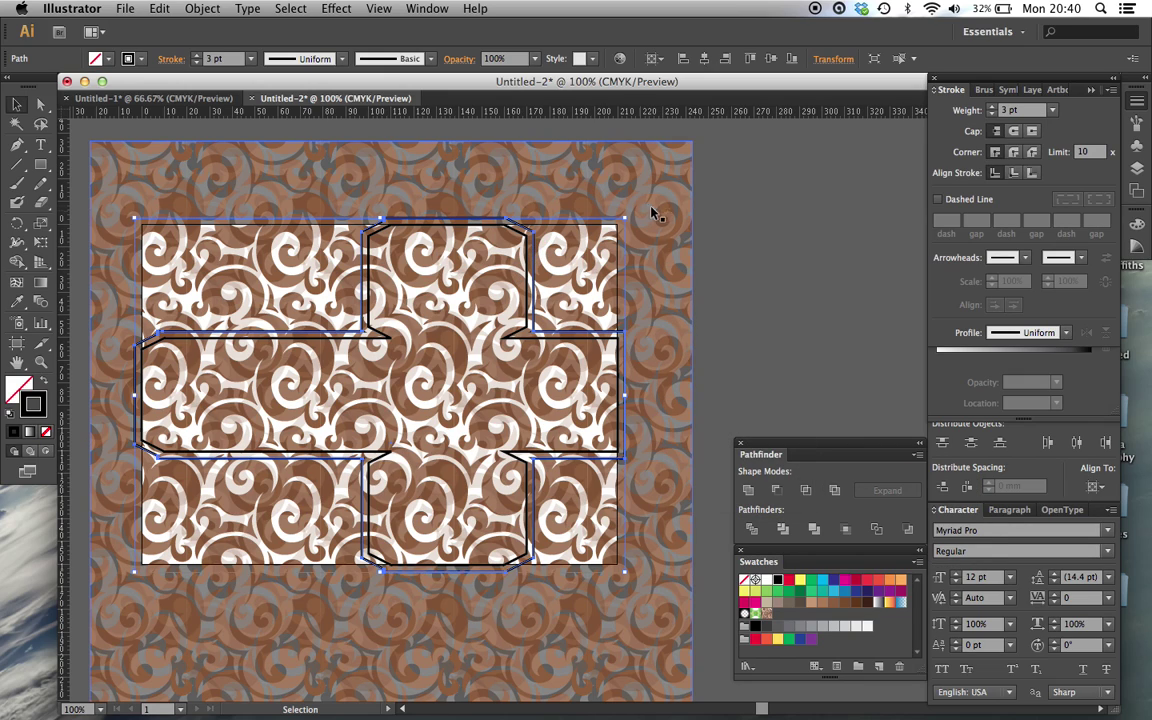
pyautogui.rightClick(535, 242)
pyautogui.moveTo(617, 466)
pyautogui.click(740, 465)
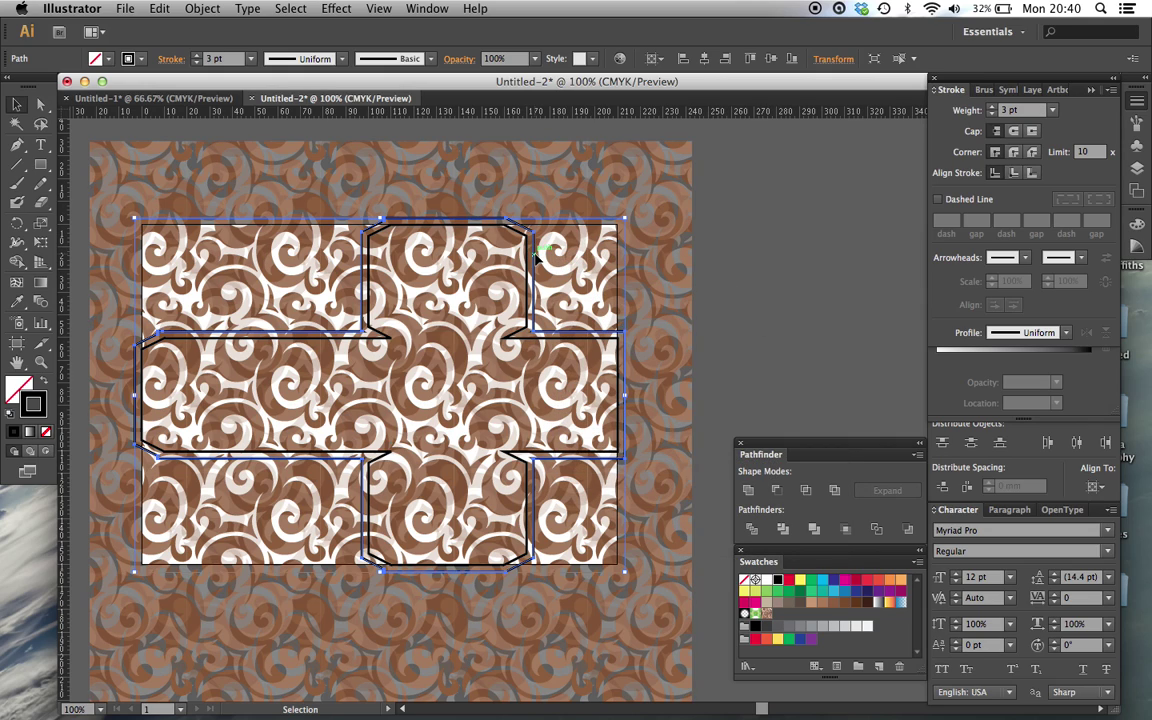
# - Clip the swirl pattern to the cross-shaped outline with Object > Clipping Mask > Make
pyautogui.keyDown('shift'); pyautogui.click(668, 284); pyautogui.keyUp('shift')
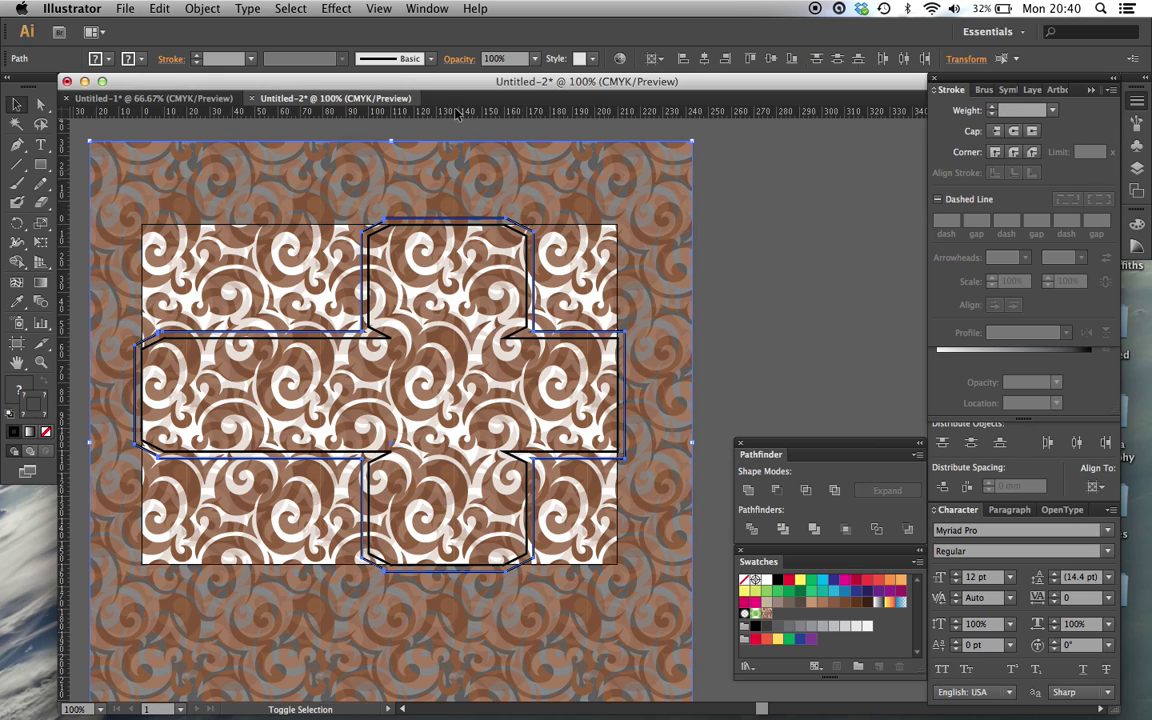
pyautogui.click(205, 8)
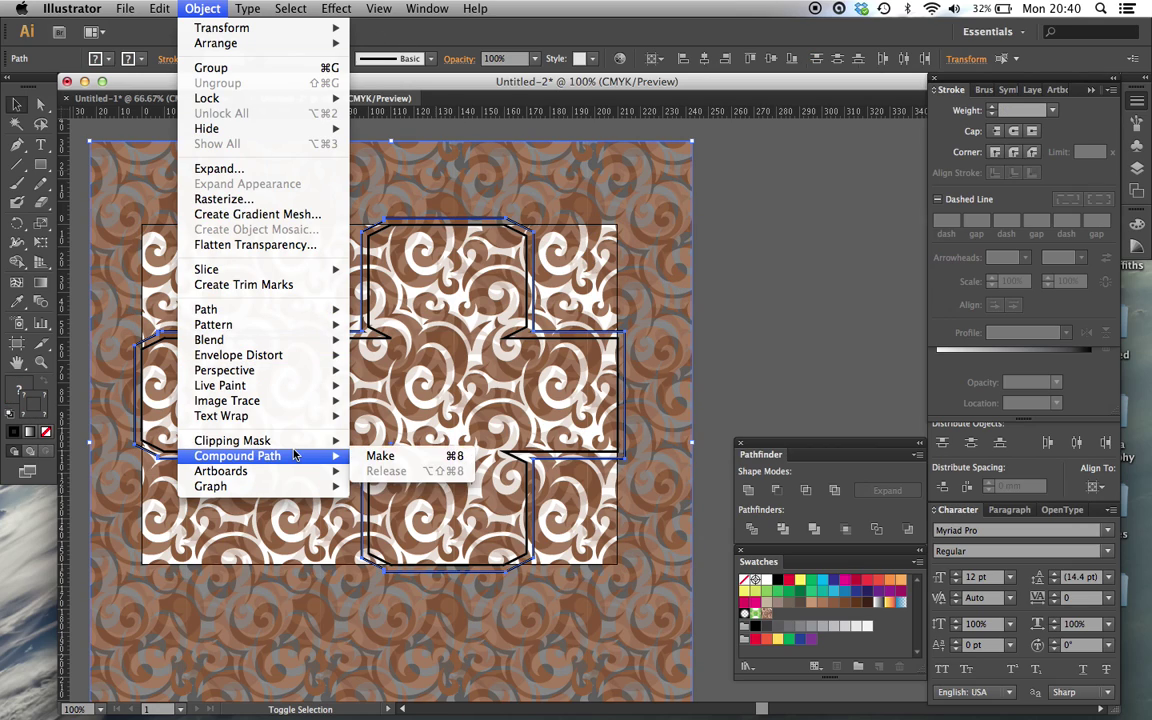
pyautogui.moveTo(293, 445)
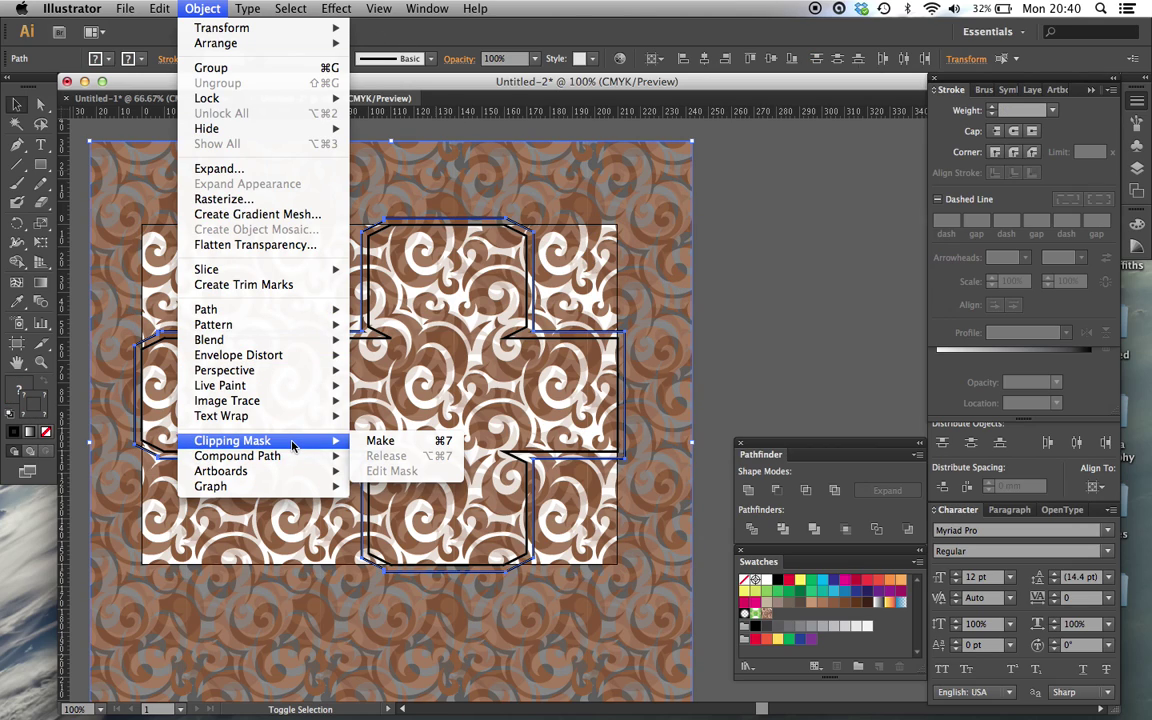
pyautogui.click(380, 441)
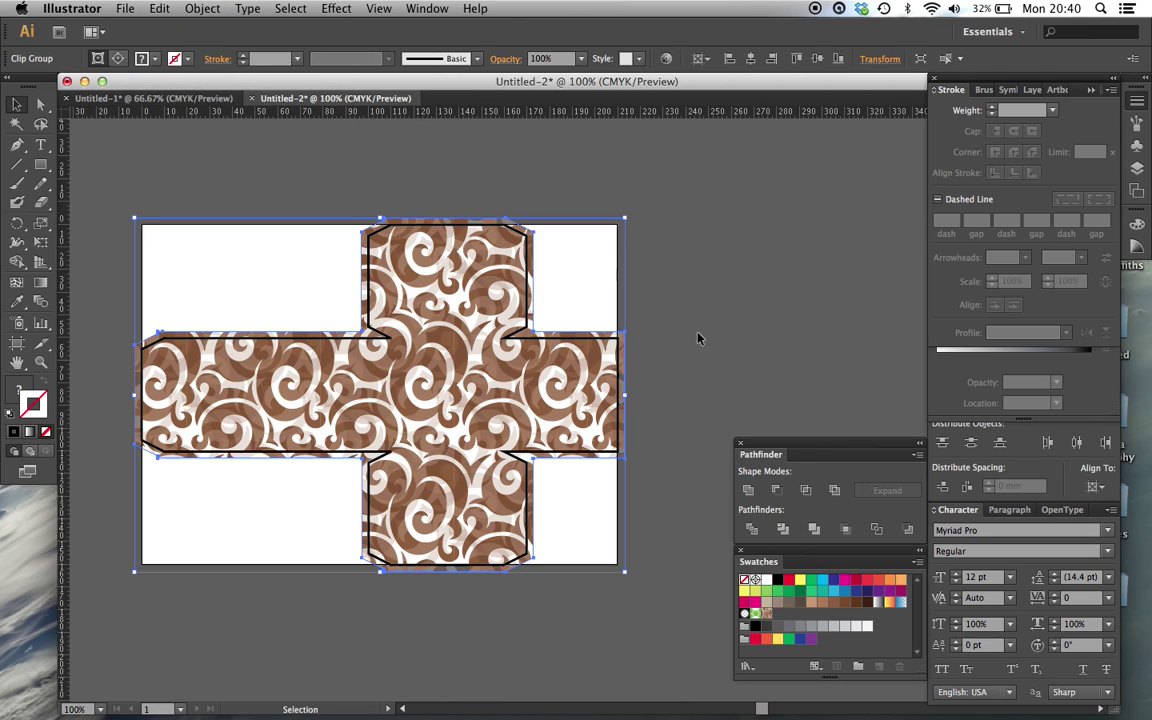
pyautogui.click(698, 315)
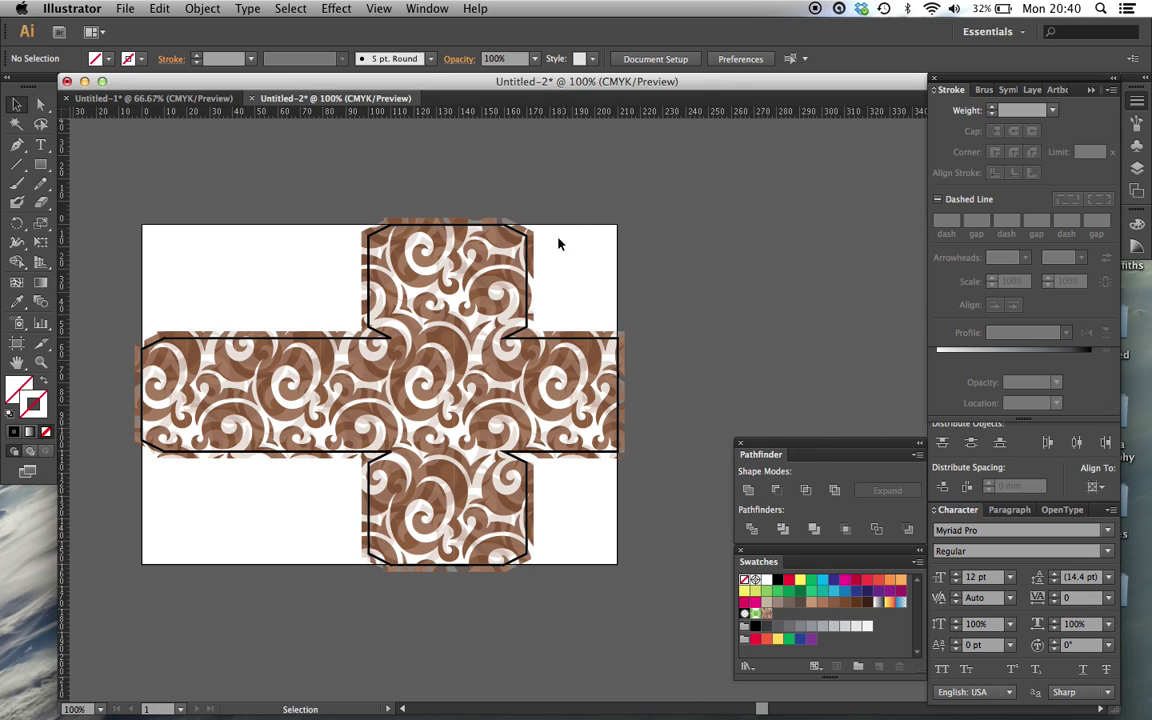
# - Undo the clipping mask and move the pattern rectangle beside the cube net
pyautogui.press('super+z')
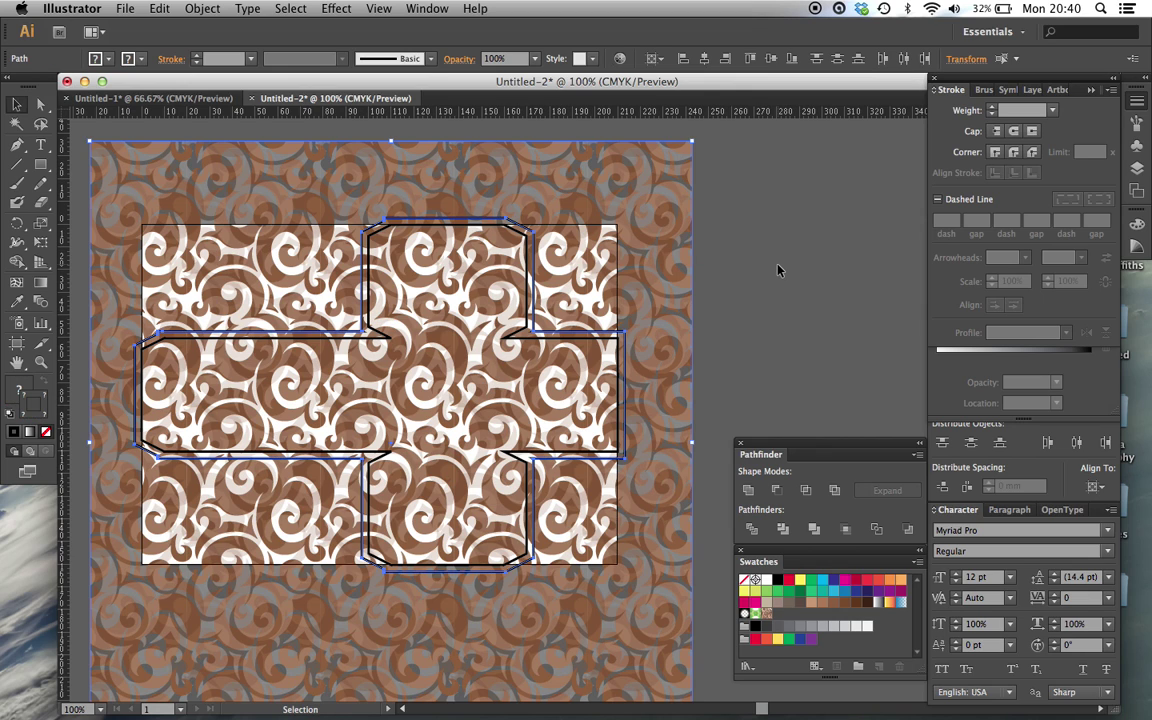
pyautogui.click(777, 270)
pyautogui.press('super+minus')
pyautogui.press('super+minus')
pyautogui.hscroll(5, 777, 267)
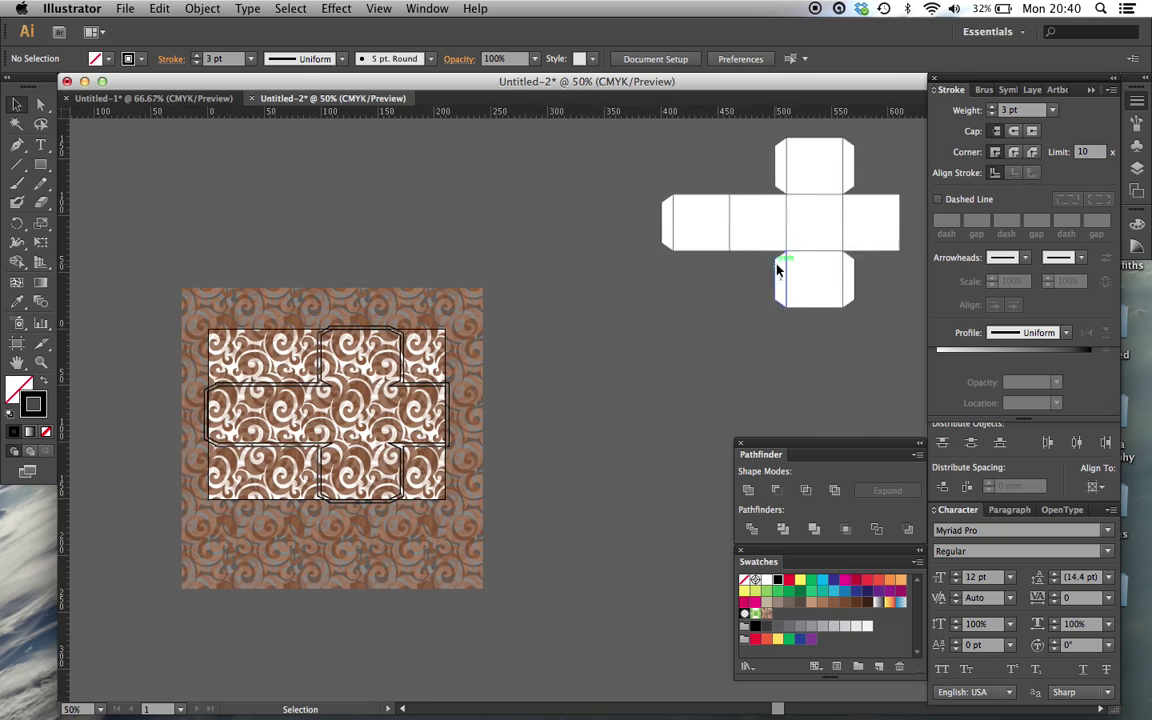
pyautogui.moveTo(425, 335); pyautogui.dragTo(806, 362)
pyautogui.click(399, 188)
pyautogui.hscroll(-5, 396, 189)
pyautogui.scroll(-2, 396, 189)
# - Show the guides and set new shapes to the default black stroke with no fill
pyautogui.press('super+semicolon')
pyautogui.press('super+plus')
pyautogui.press('super+plus')
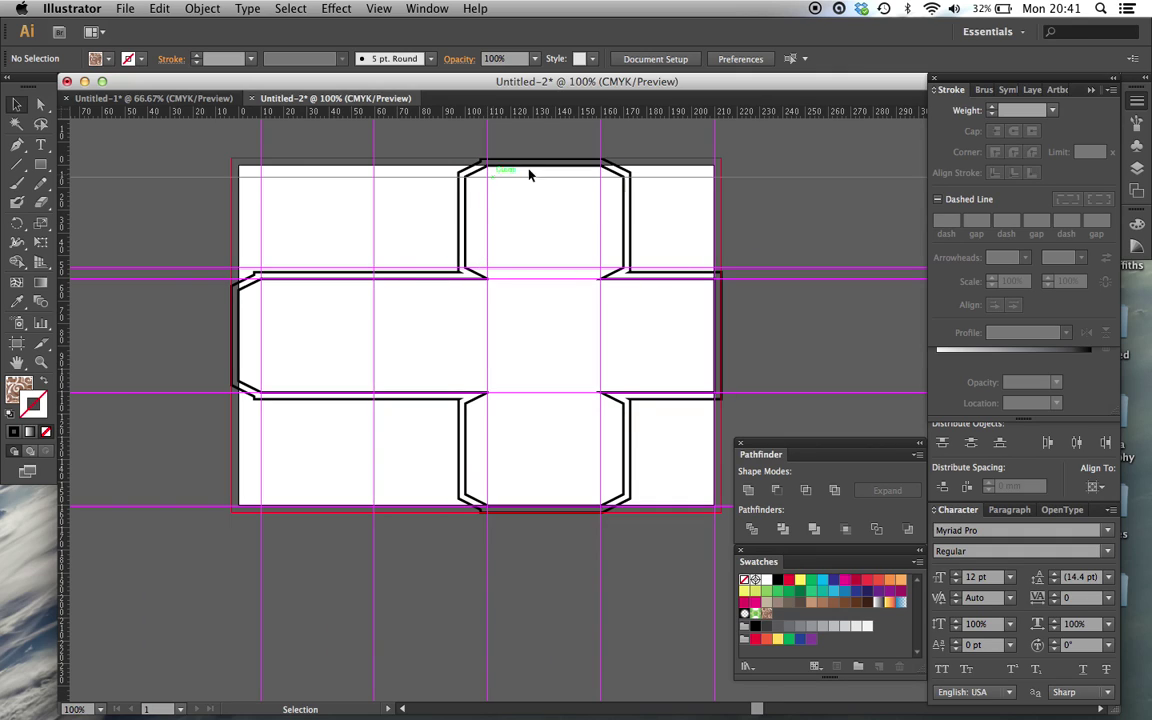
pyautogui.click(40, 164)
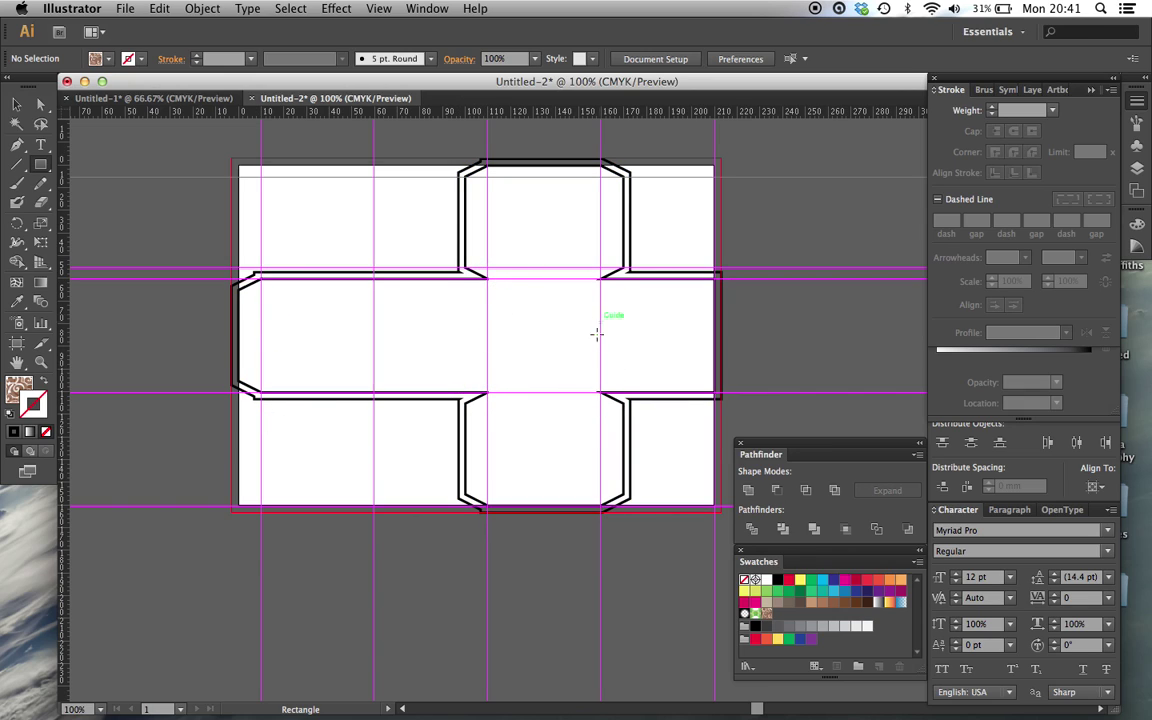
pyautogui.press('super+equal')
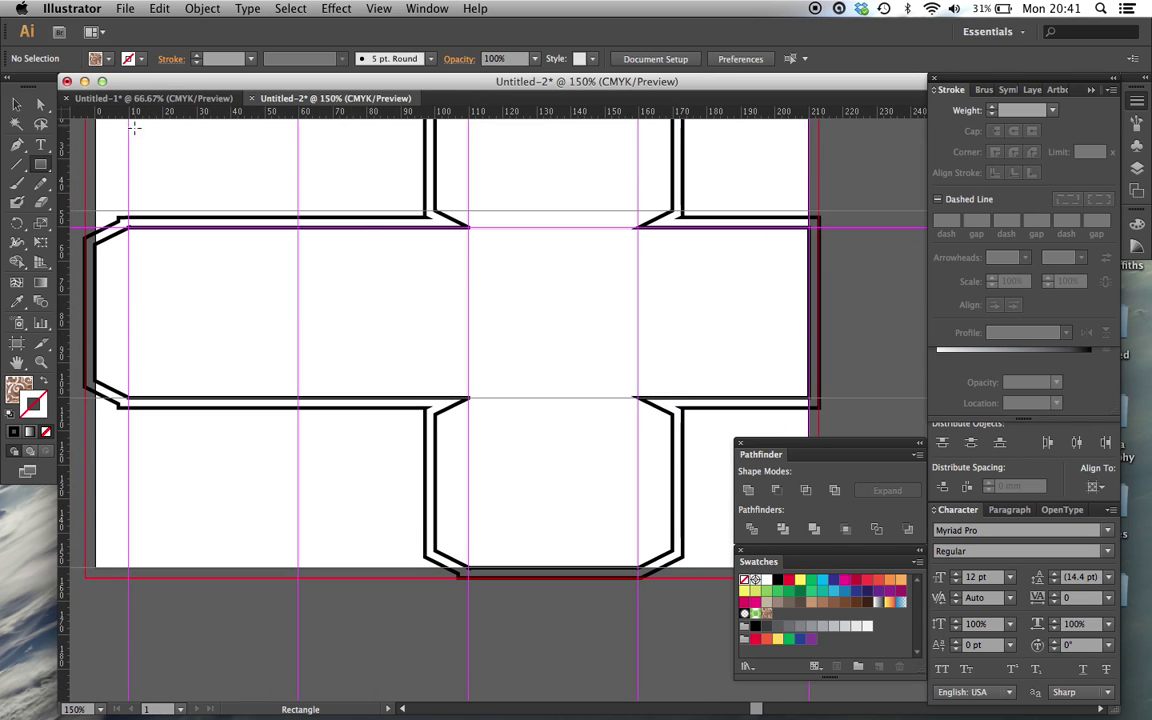
pyautogui.press('v')
pyautogui.click(18, 393)
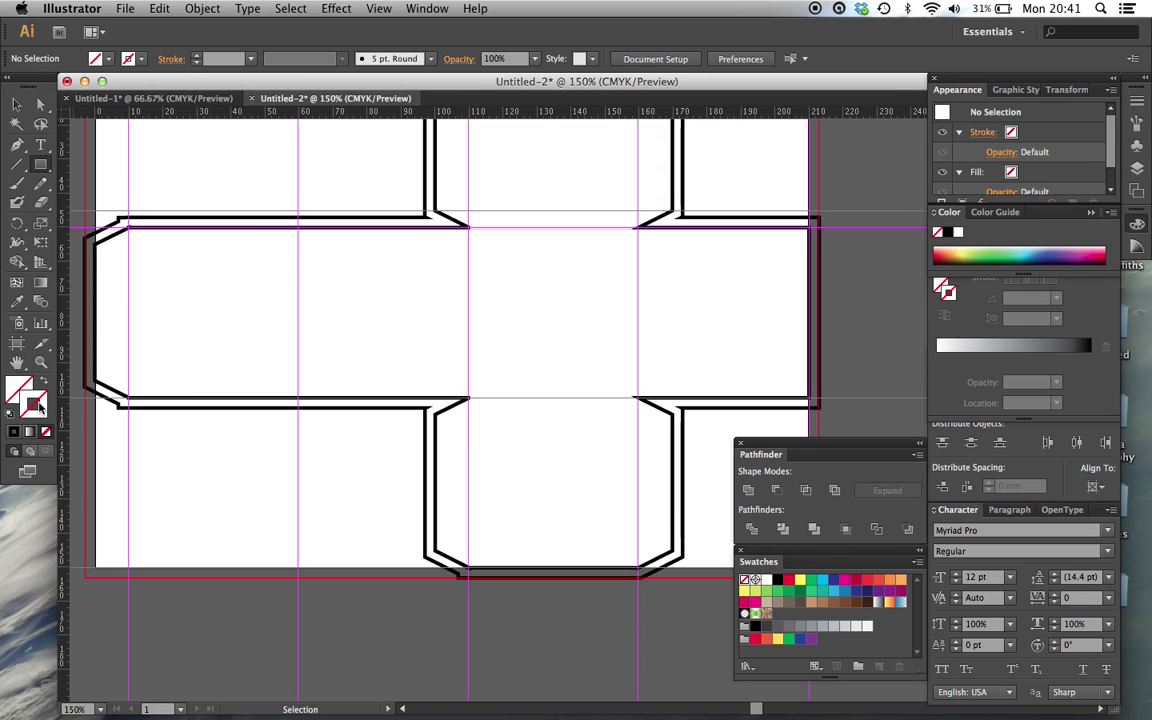
pyautogui.press('d')
pyautogui.press('/')
# - Draw a first rectangle on the net's left arm, then discard the misdrawn attempt
pyautogui.press('m')
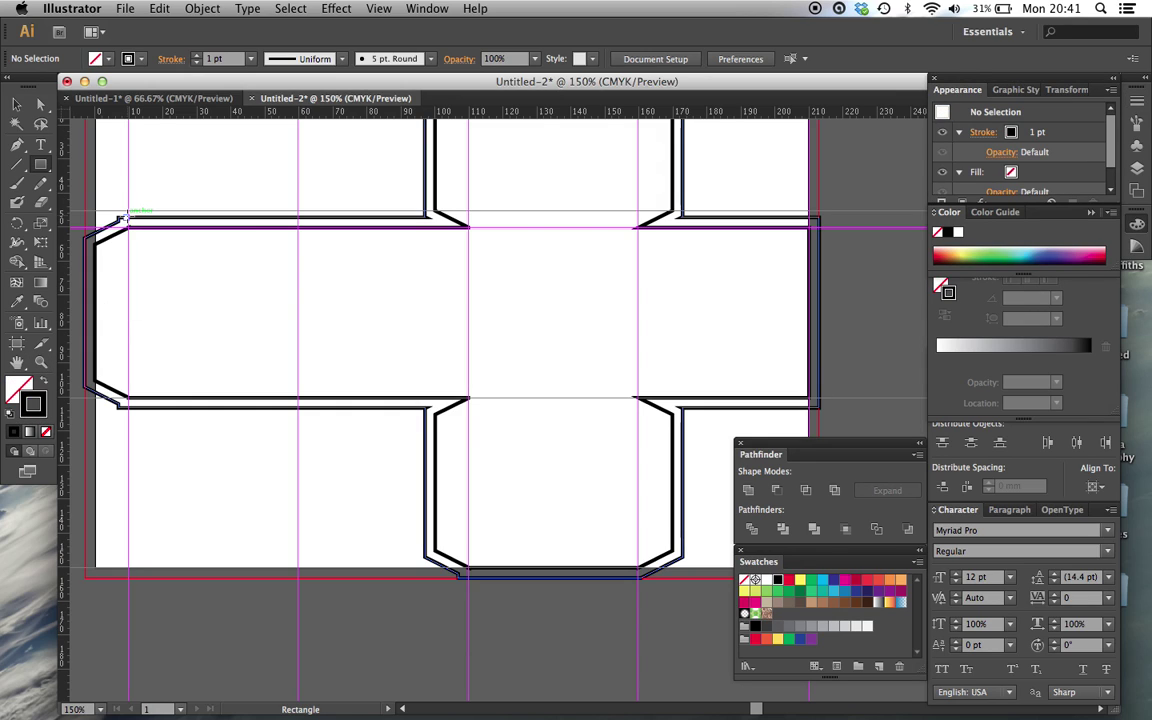
pyautogui.moveTo(127, 228); pyautogui.dragTo(319, 337)
pyautogui.press('super+z')
pyautogui.press('v')
pyautogui.hscroll(-5, 319, 337)
pyautogui.press('super+equal')
pyautogui.hscroll(-3, 316, 337)
pyautogui.scroll(2, 316, 337)
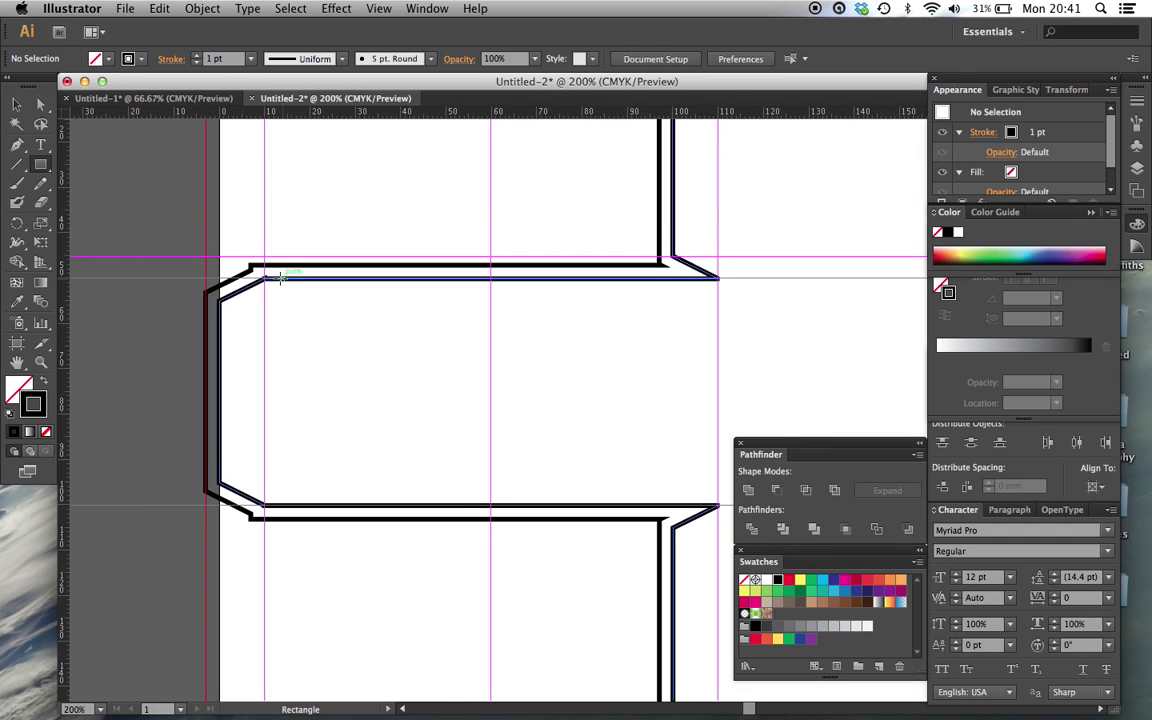
# - Redraw the rectangle over the net's two leftmost middle-row faces at 200% zoom
pyautogui.press('m')
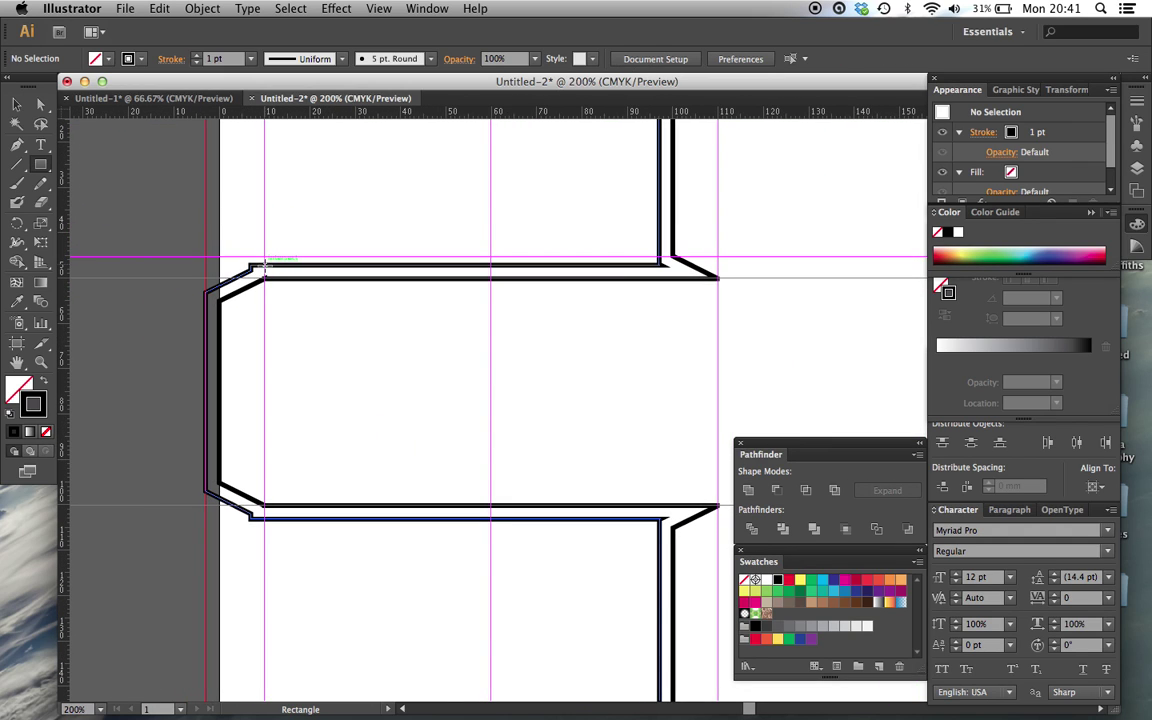
pyautogui.moveTo(264, 265)
pyautogui.mouseDown()
pyautogui.moveTo(352, 463)
pyautogui.moveTo(707, 527)
pyautogui.moveTo(716, 508)
pyautogui.mouseUp()
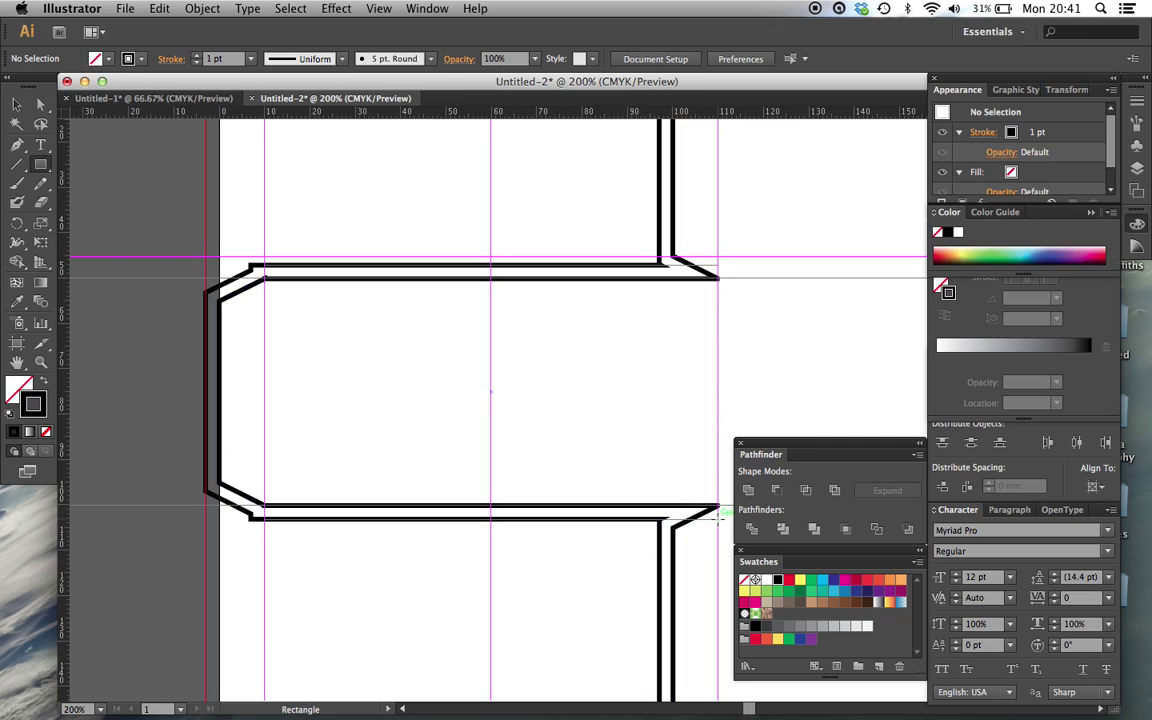
pyautogui.keyDown('super'); pyautogui.click(717, 506); pyautogui.keyUp('super')
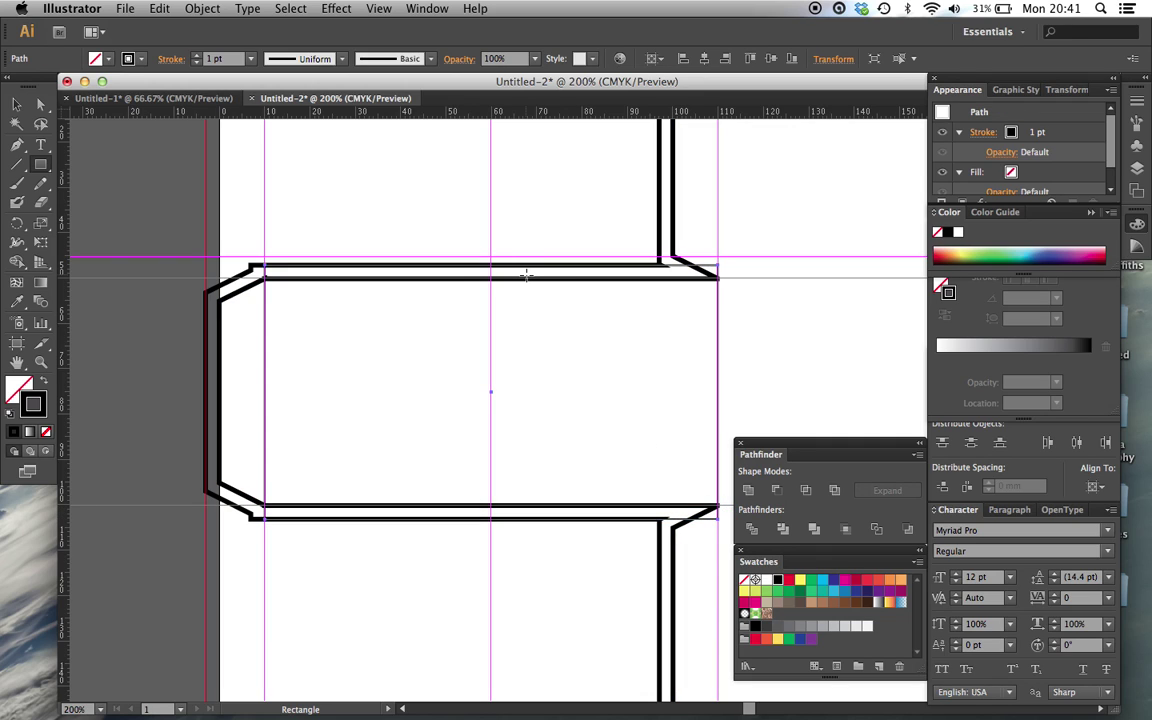
pyautogui.press('v')
pyautogui.click(504, 175)
pyautogui.press('super+minus')
pyautogui.press('super+minus')
pyautogui.press('super+minus')
pyautogui.press('super+minus')
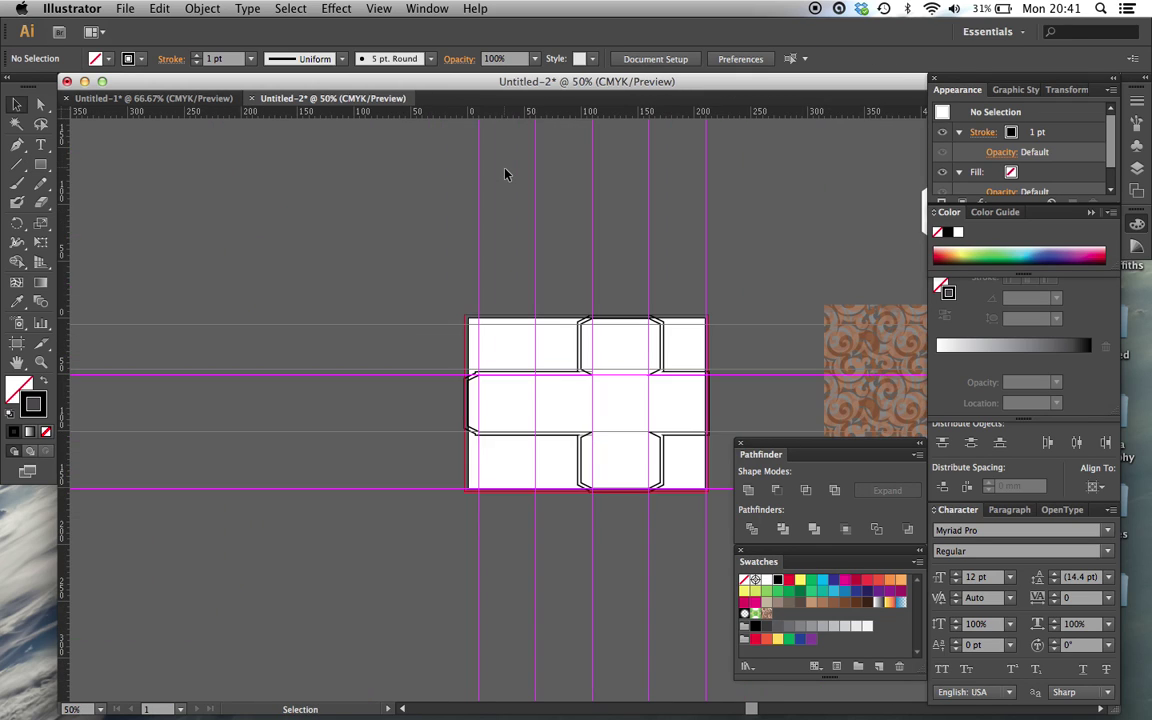
# - Move the swirl-pattern rectangle onto the net and check the outline beneath it
pyautogui.hscroll(5, 504, 175)
pyautogui.moveTo(686, 383); pyautogui.dragTo(298, 367)
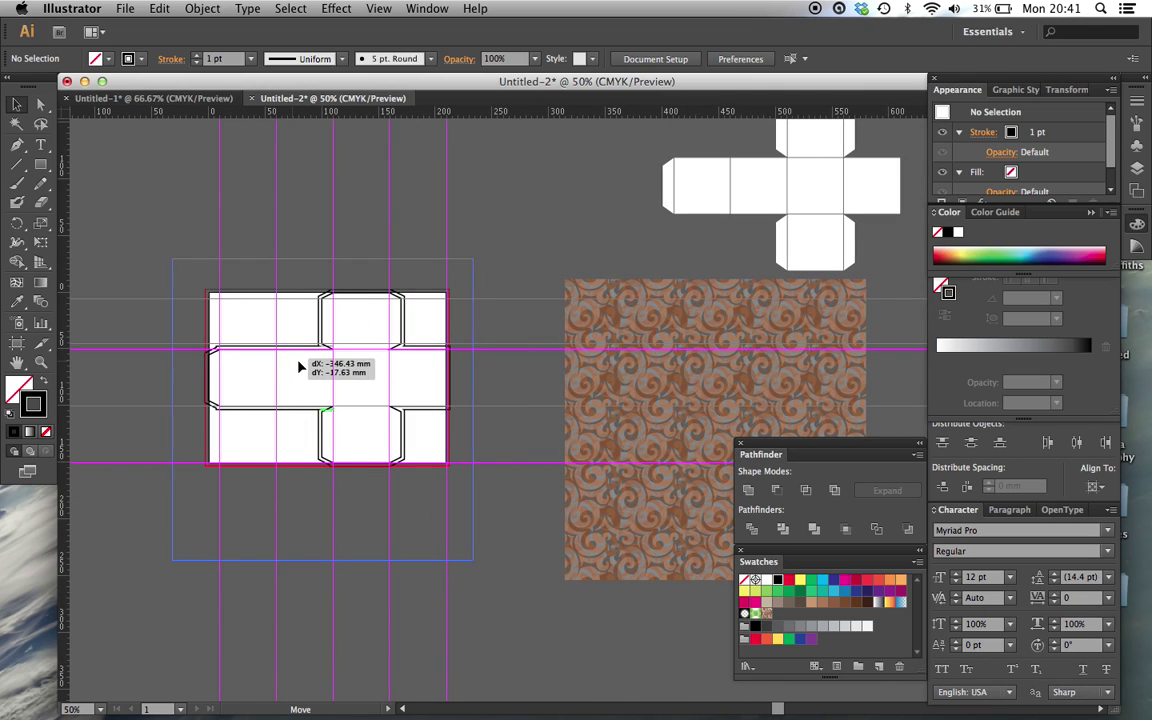
pyautogui.press('super+plus')
pyautogui.press('super+plus')
pyautogui.press('super+plus')
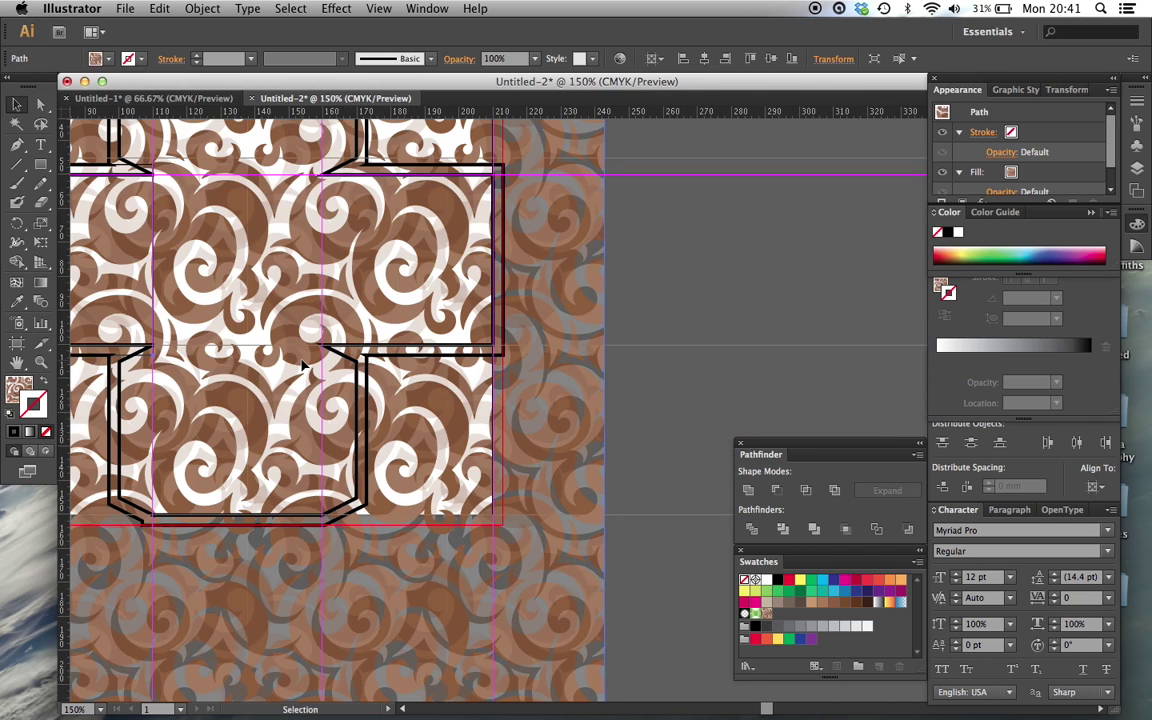
pyautogui.hscroll(-5, 303, 368)
pyautogui.scroll(3, 290, 330)
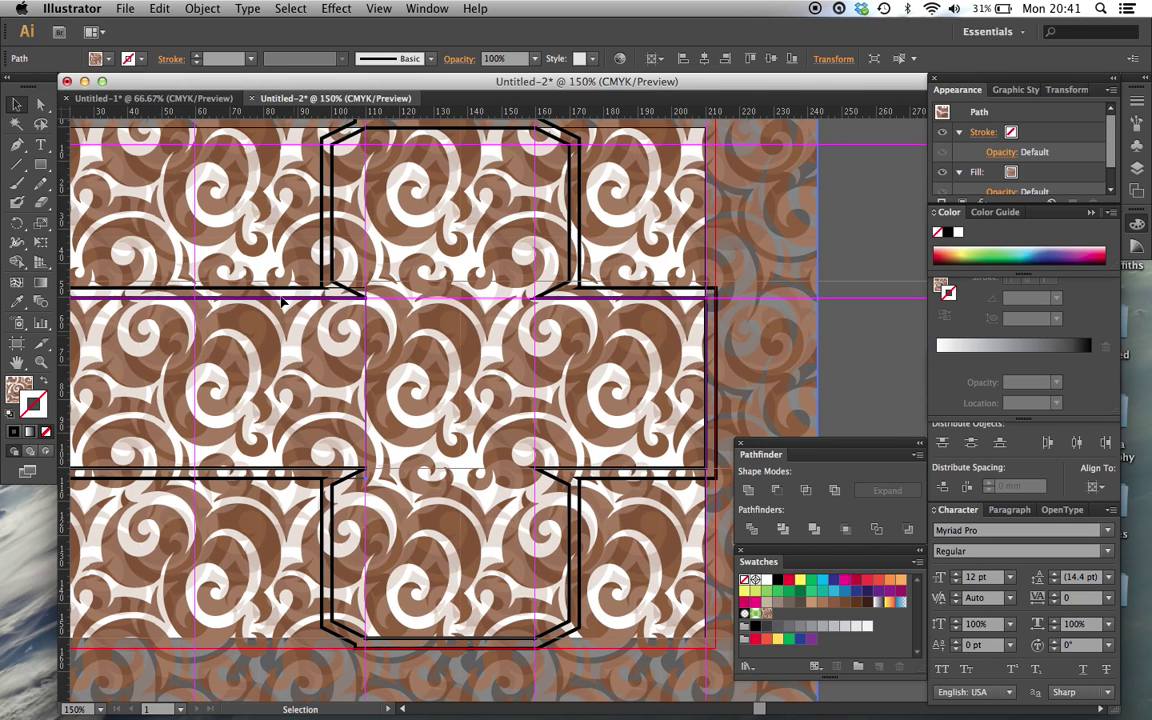
pyautogui.click(871, 366)
pyautogui.click(230, 290)
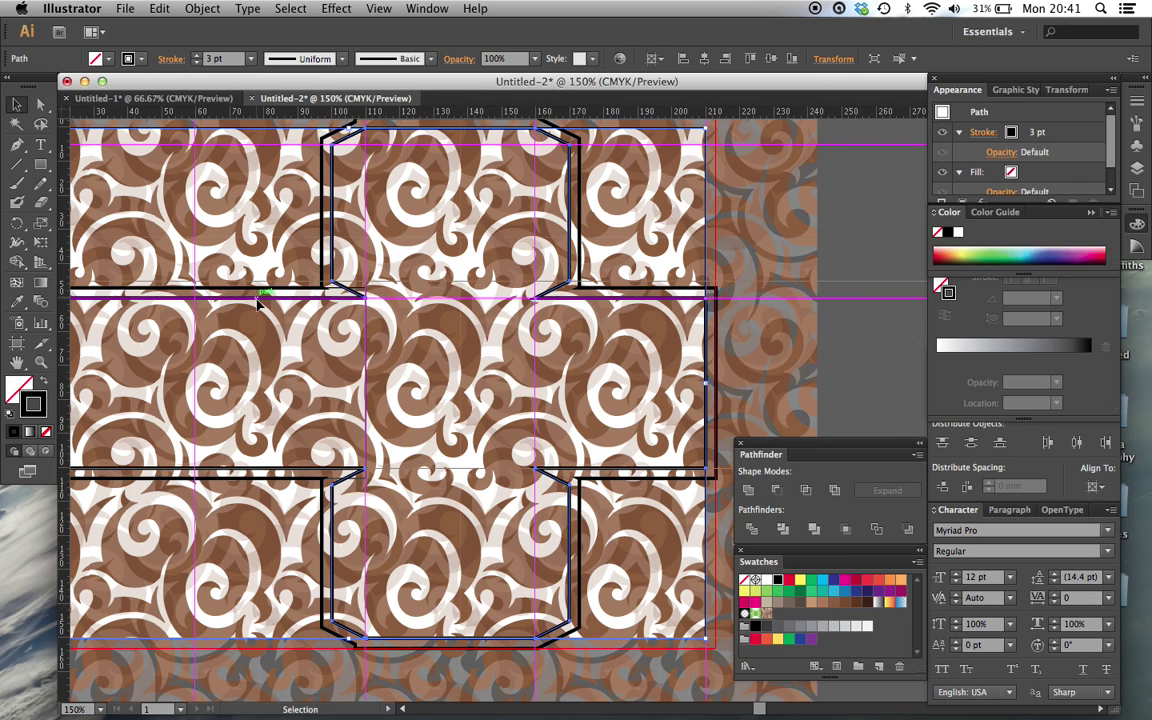
pyautogui.hscroll(-3, 225, 279)
pyautogui.scroll(-1, 225, 279)
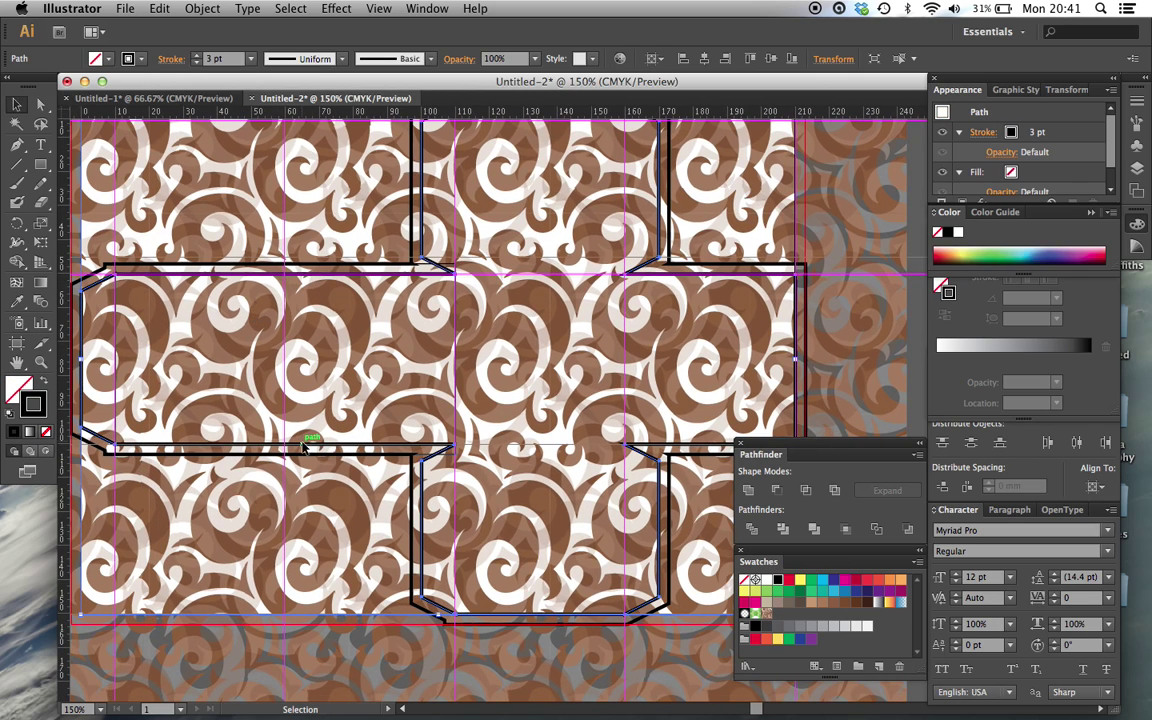
pyautogui.click(233, 410)
pyautogui.hscroll(-4, 250, 440)
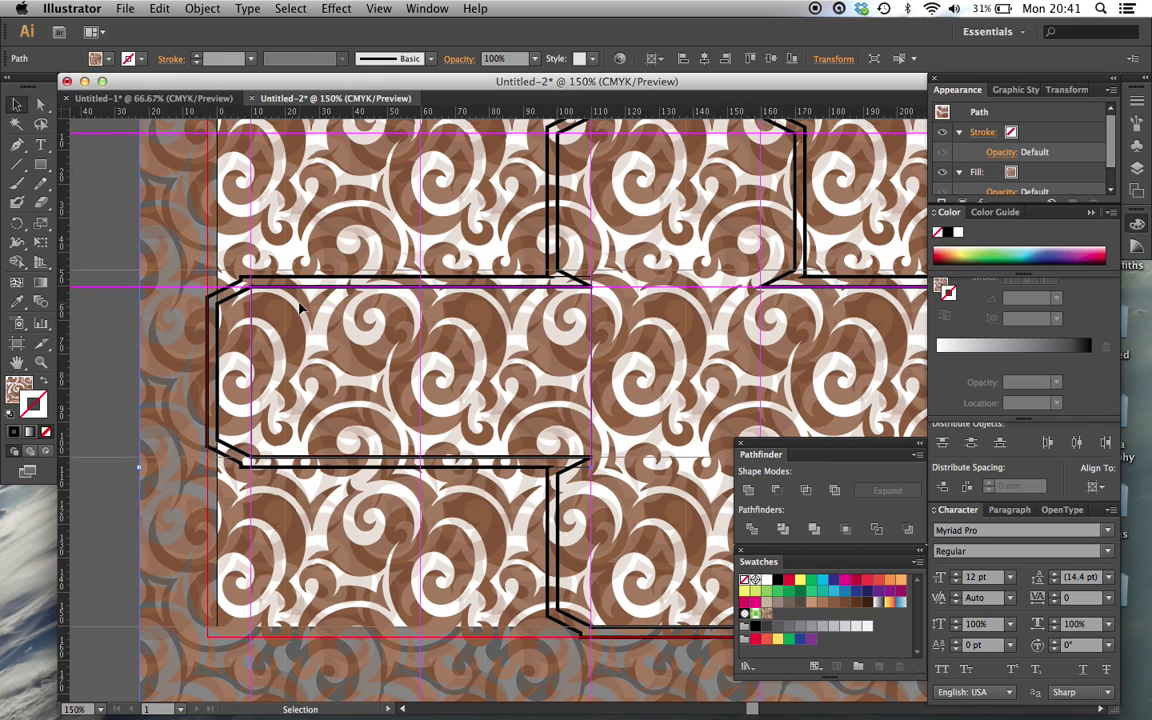
pyautogui.press('super+minus')
pyautogui.press('super+minus')
pyautogui.press('super+minus')
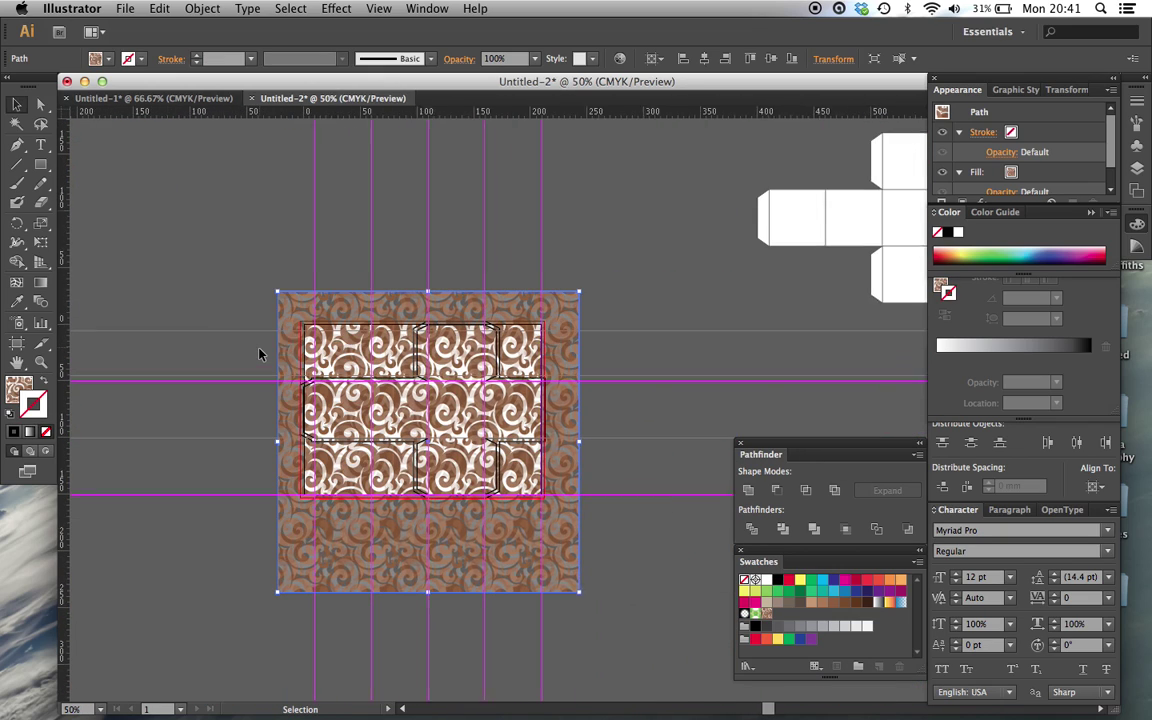
# - Move the pattern rectangle aside, hide the guides, then bring it onto the net's right side
pyautogui.moveTo(514, 360); pyautogui.dragTo(854, 369)
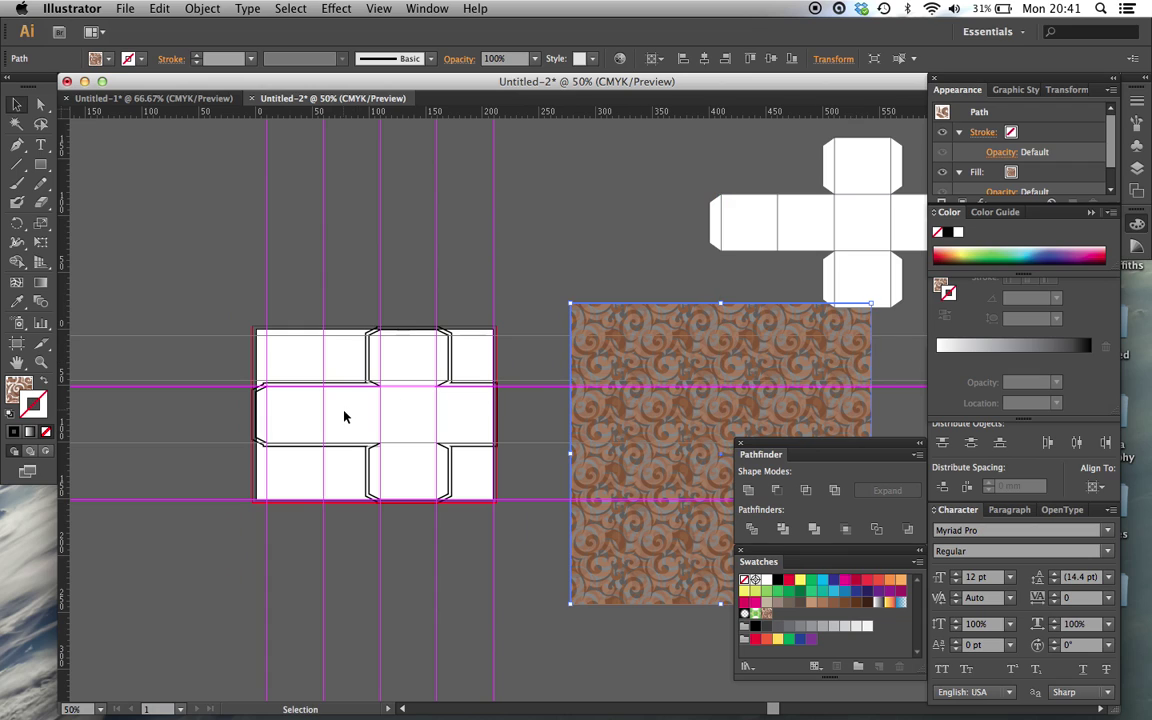
pyautogui.press('super+shift+a')
pyautogui.press('super+semicolon')
pyautogui.press('super+plus')
pyautogui.hscroll(-4, 342, 416)
pyautogui.scroll(-3, 342, 416)
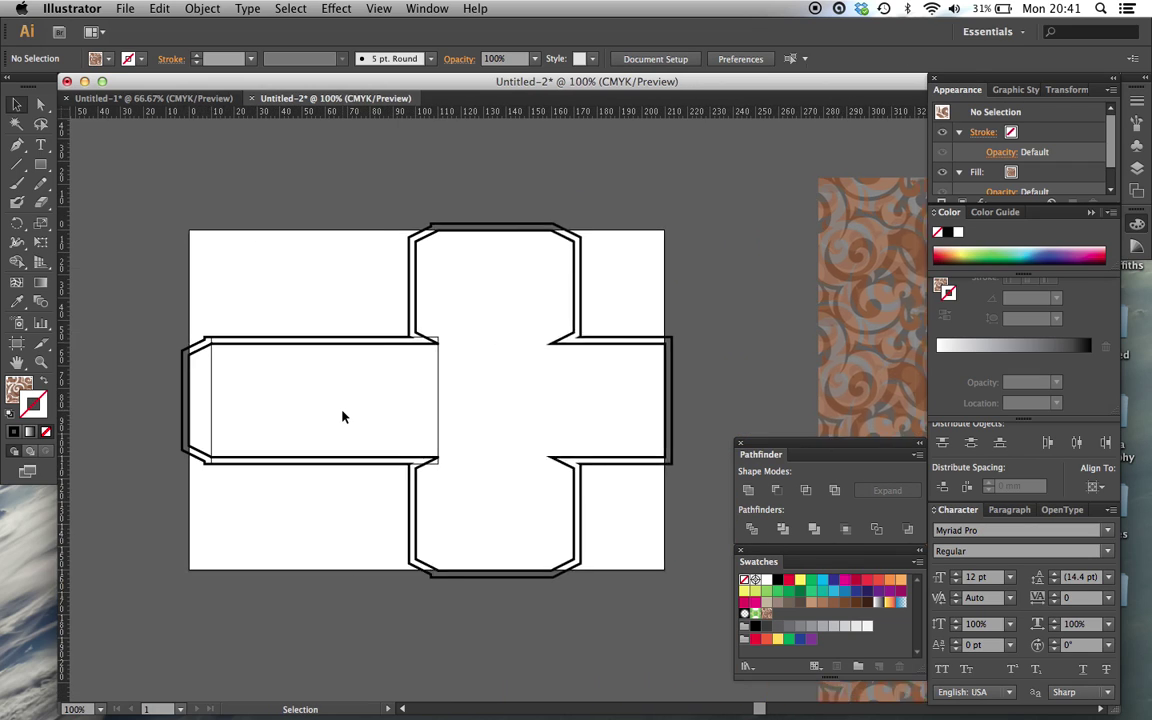
pyautogui.moveTo(861, 329); pyautogui.dragTo(640, 327)
pyautogui.press('super+minus')
pyautogui.press('super+minus')
pyautogui.press('super+minus')
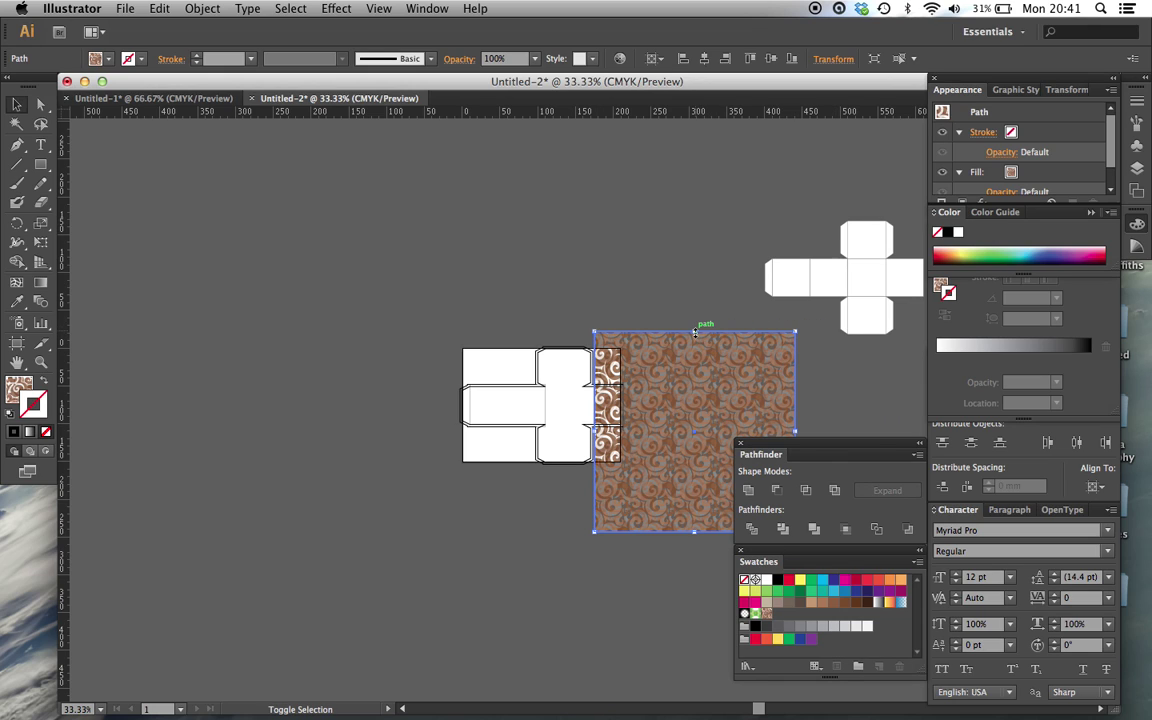
# - Shrink the pattern rectangle into a smaller square and move it up-left onto the net
pyautogui.moveTo(695, 331); pyautogui.dragTo(697, 442)
pyautogui.hscroll(3, 691, 452)
pyautogui.scroll(-3, 691, 452)
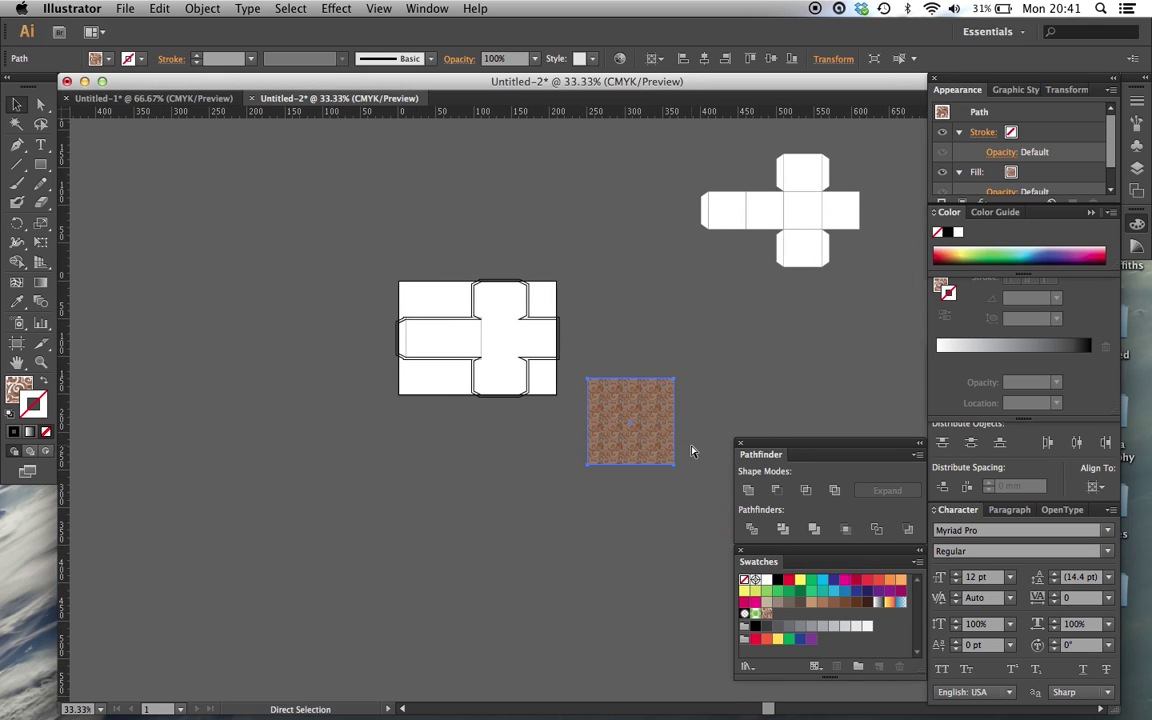
pyautogui.press('super+equal')
pyautogui.press('super+equal')
pyautogui.press('super+equal')
pyautogui.moveTo(675, 490); pyautogui.dragTo(188, 279)
pyautogui.hscroll(-5, 188, 279)
pyautogui.scroll(2, 188, 279)
# - Position the pattern square over the net's left arm
pyautogui.doubleClick(641, 327)
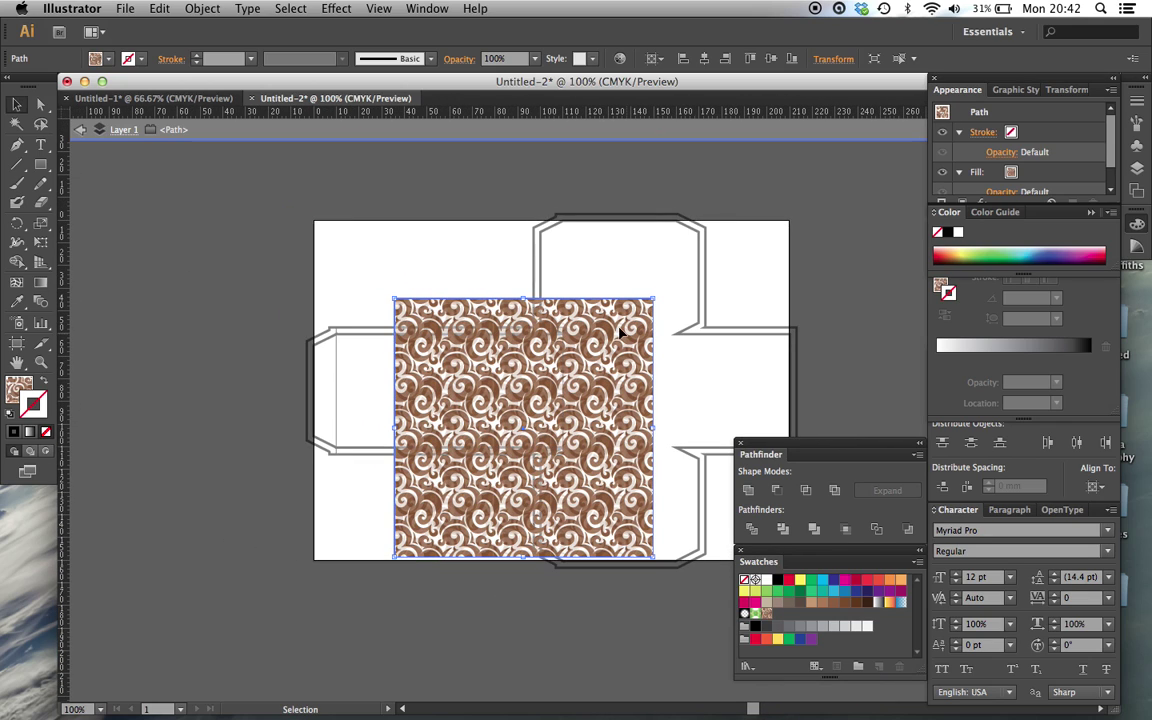
pyautogui.click(81, 130)
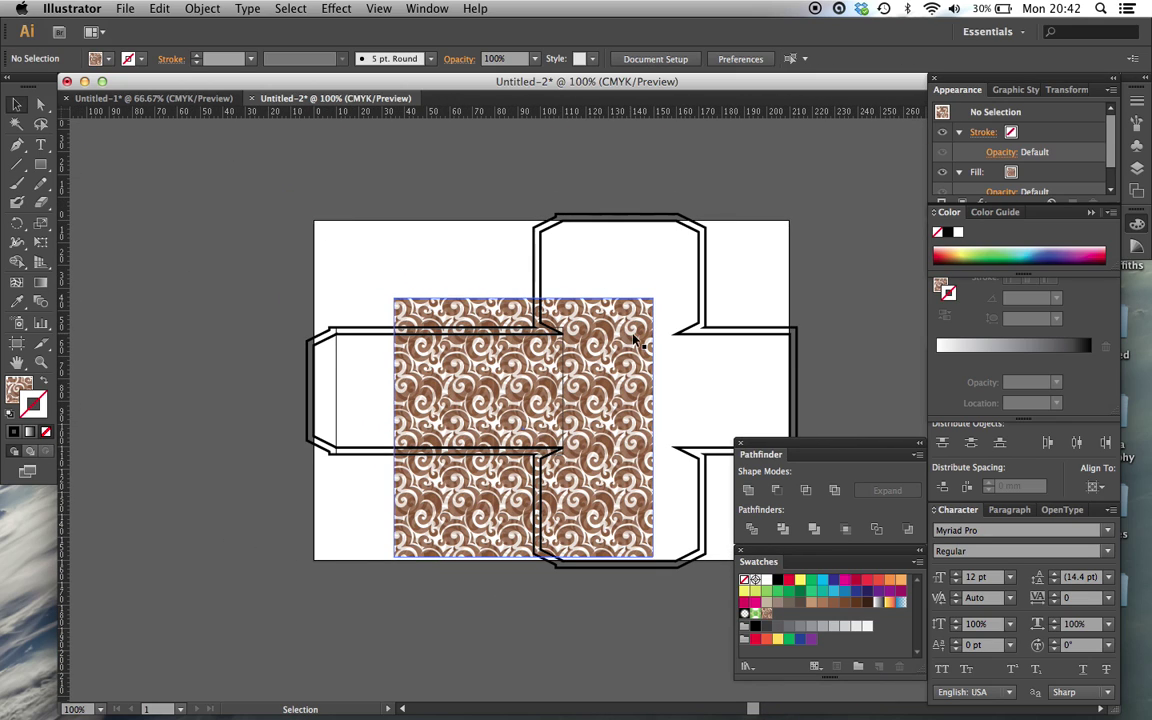
pyautogui.moveTo(633, 340); pyautogui.dragTo(560, 316)
# - Bring the inner left-arm rectangle in front of the pattern
pyautogui.click(512, 330)
pyautogui.press('super+equal')
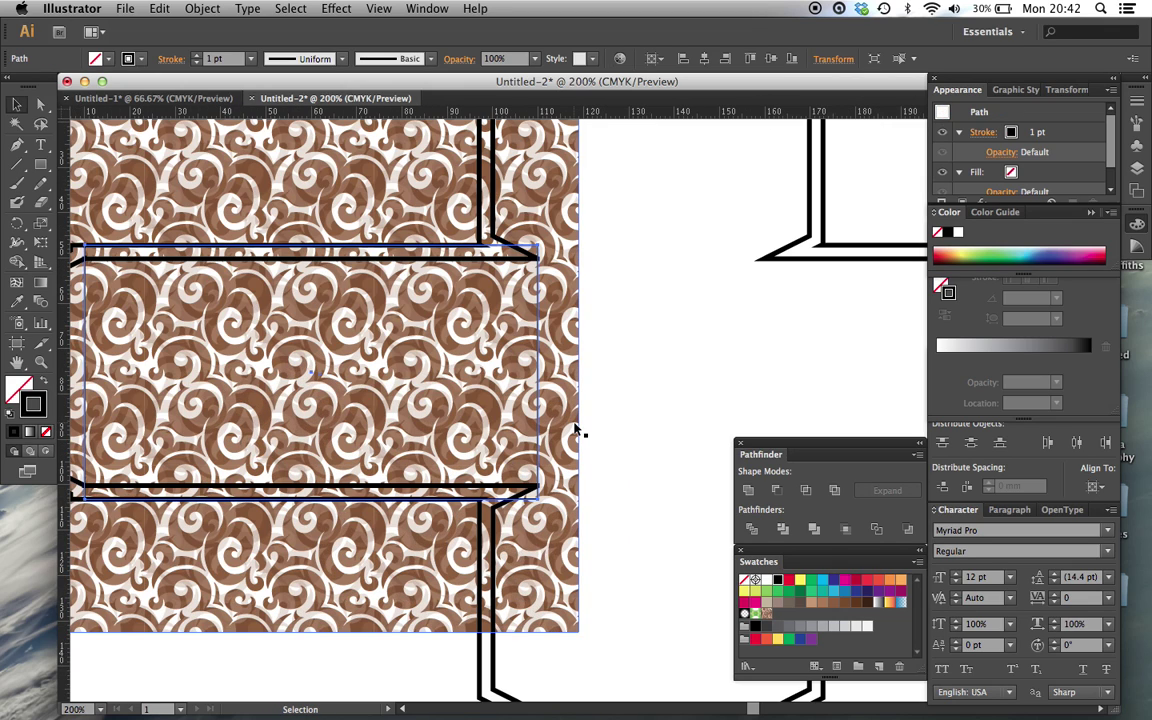
pyautogui.rightClick(540, 342)
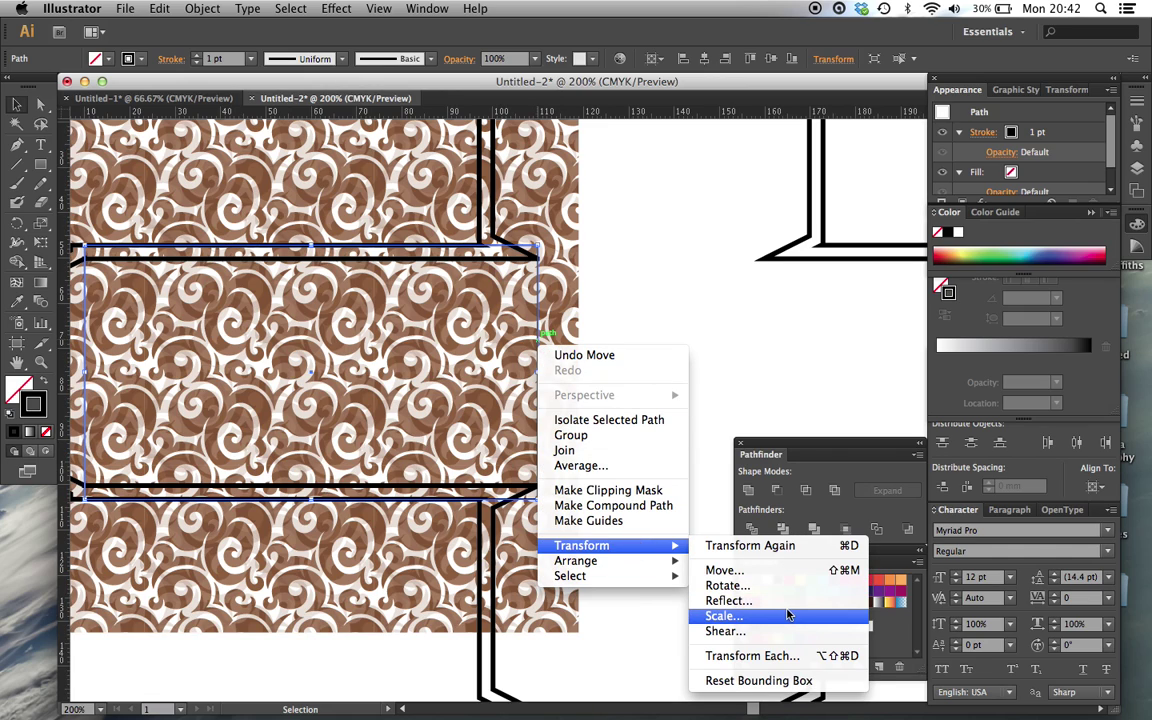
pyautogui.moveTo(576, 560)
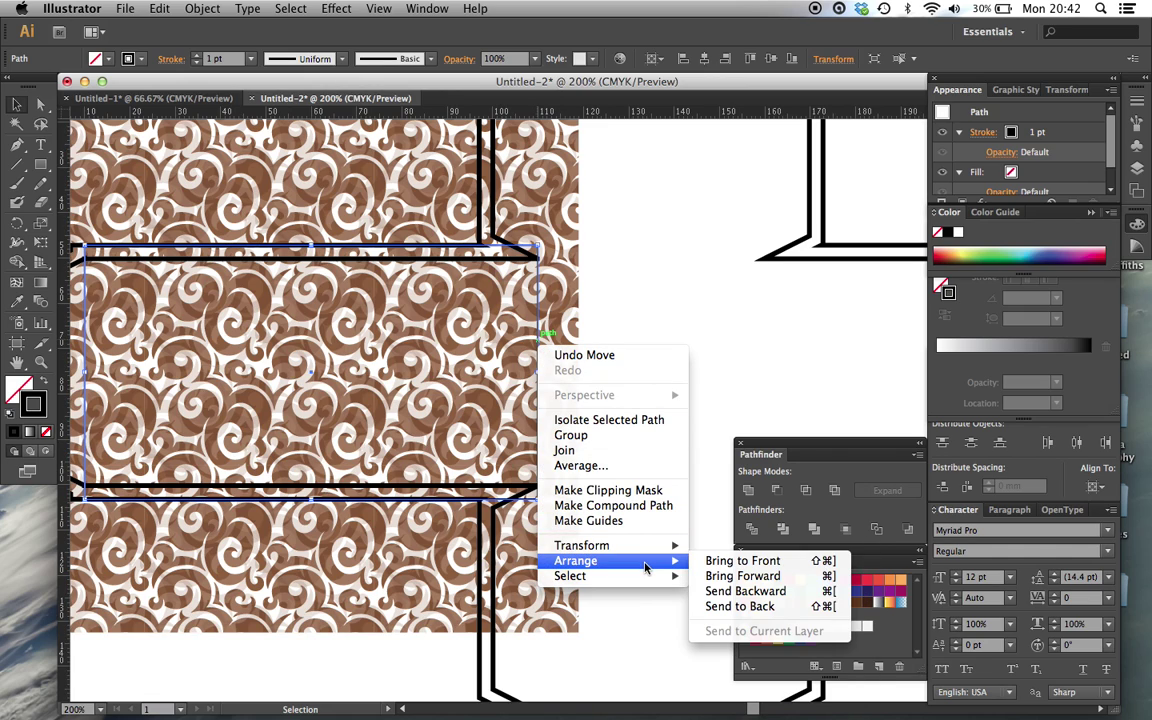
pyautogui.click(745, 555)
# - Clip the swirl pattern to the left-arm rectangle with Cmd+7
pyautogui.scroll(3, 624, 279)
pyautogui.keyDown('shift'); pyautogui.click(577, 284); pyautogui.keyUp('shift')
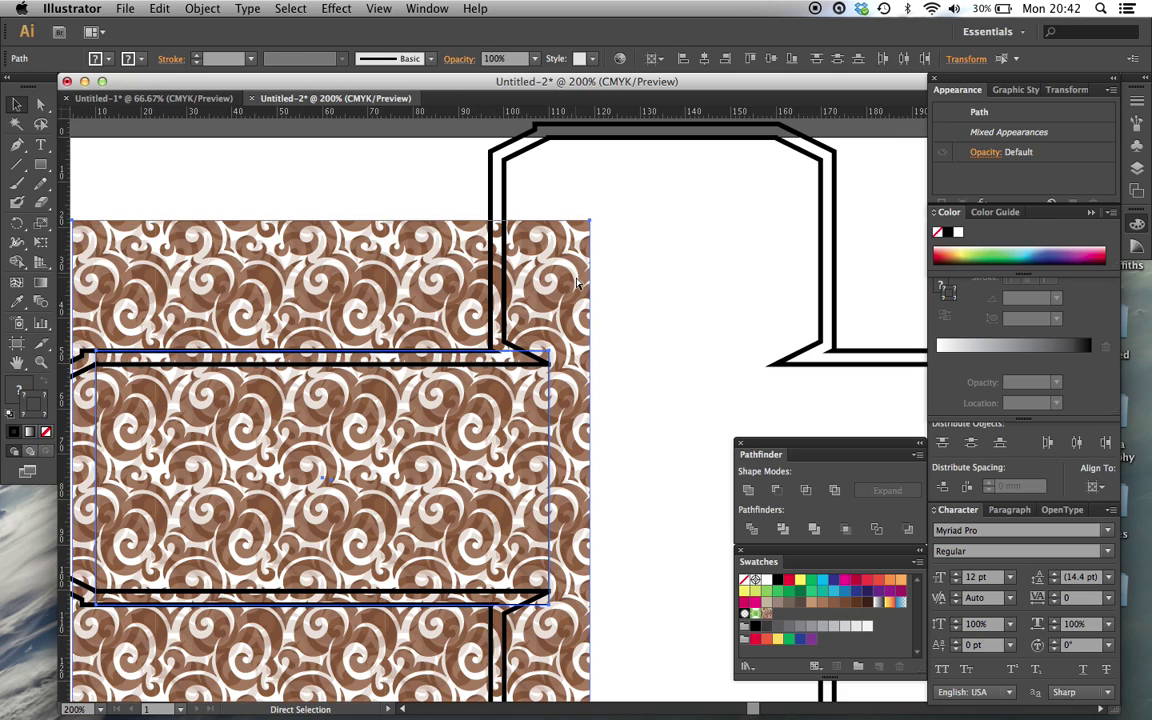
pyautogui.press('super+7')
pyautogui.scroll(-2, 647, 311)
pyautogui.hscroll(-2, 647, 311)
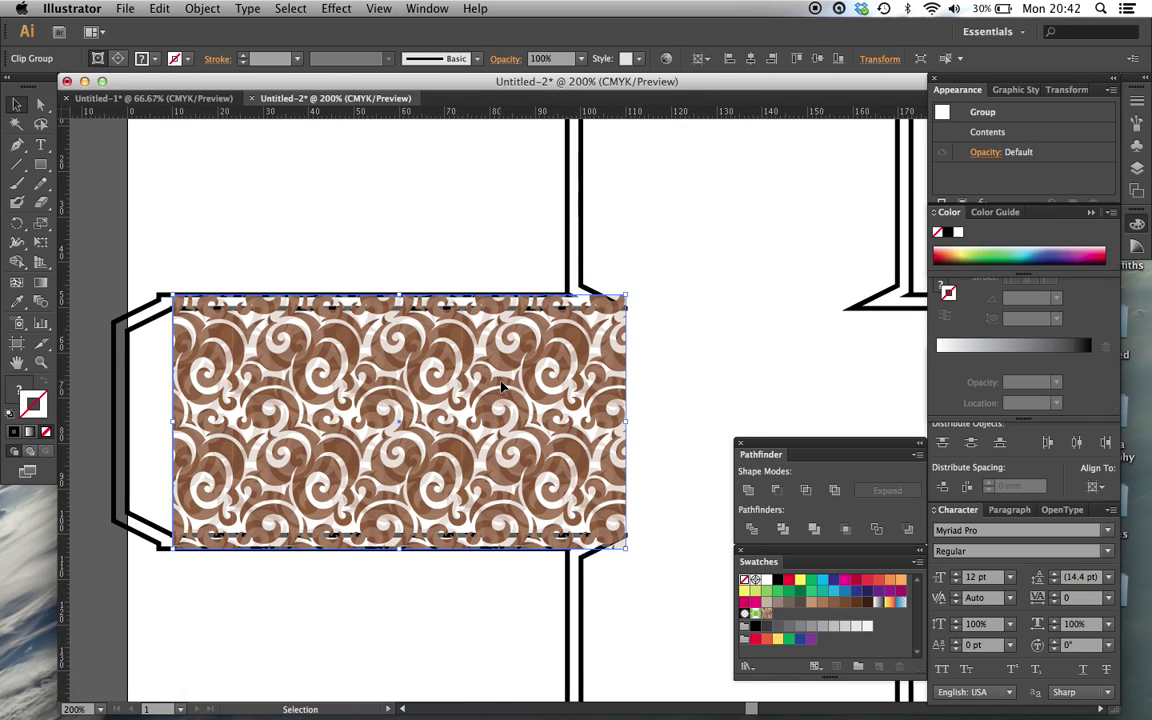
pyautogui.click(425, 195)
pyautogui.press('super+minus')
pyautogui.press('super+minus')
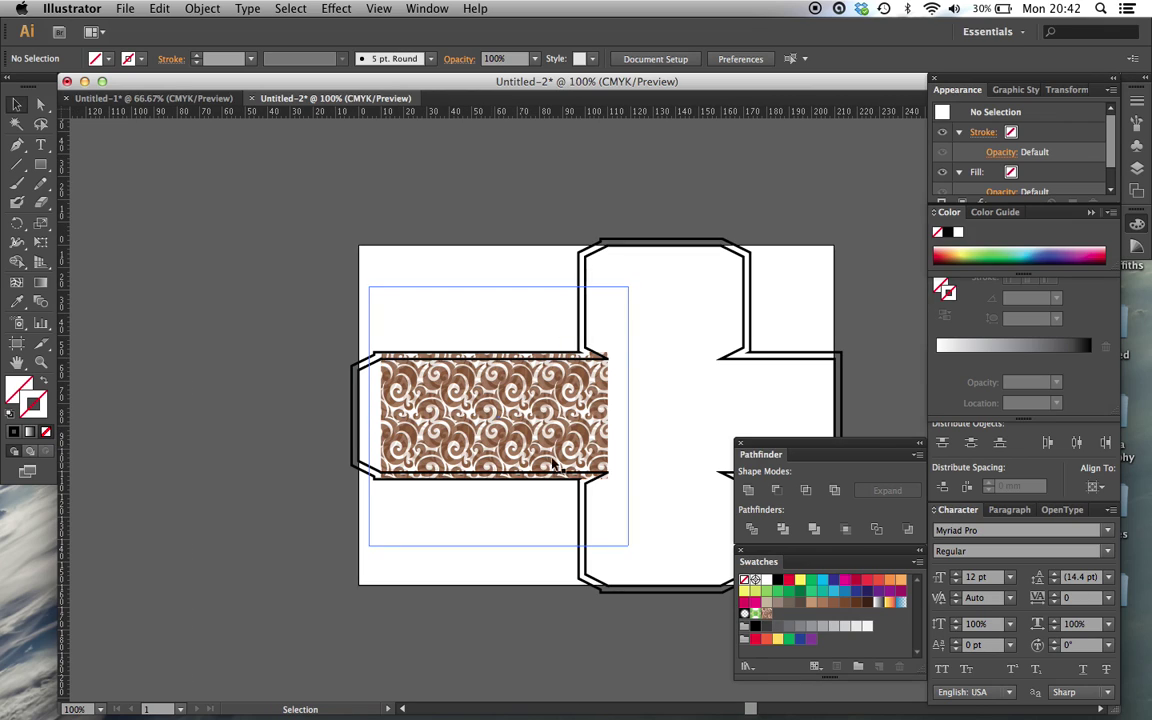
# - Reset the stroke colour to black and delete the clipped swirl-pattern group
pyautogui.hscroll(5, 650, 314)
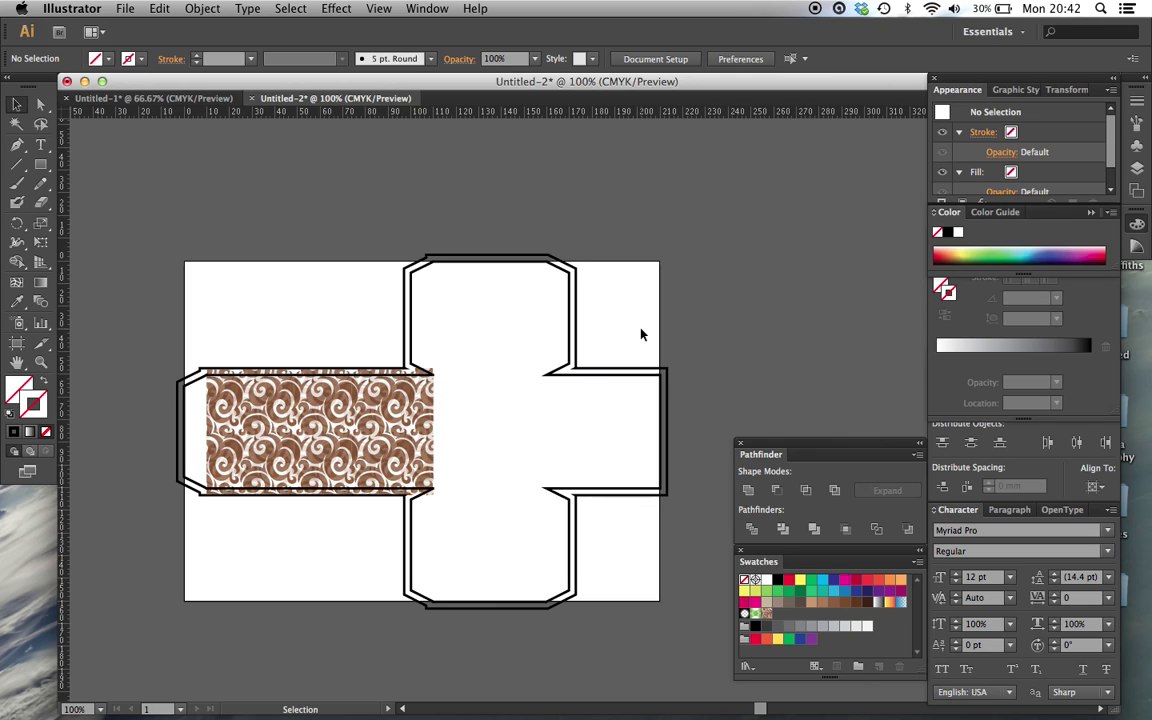
pyautogui.press('d')
pyautogui.click(357, 430)
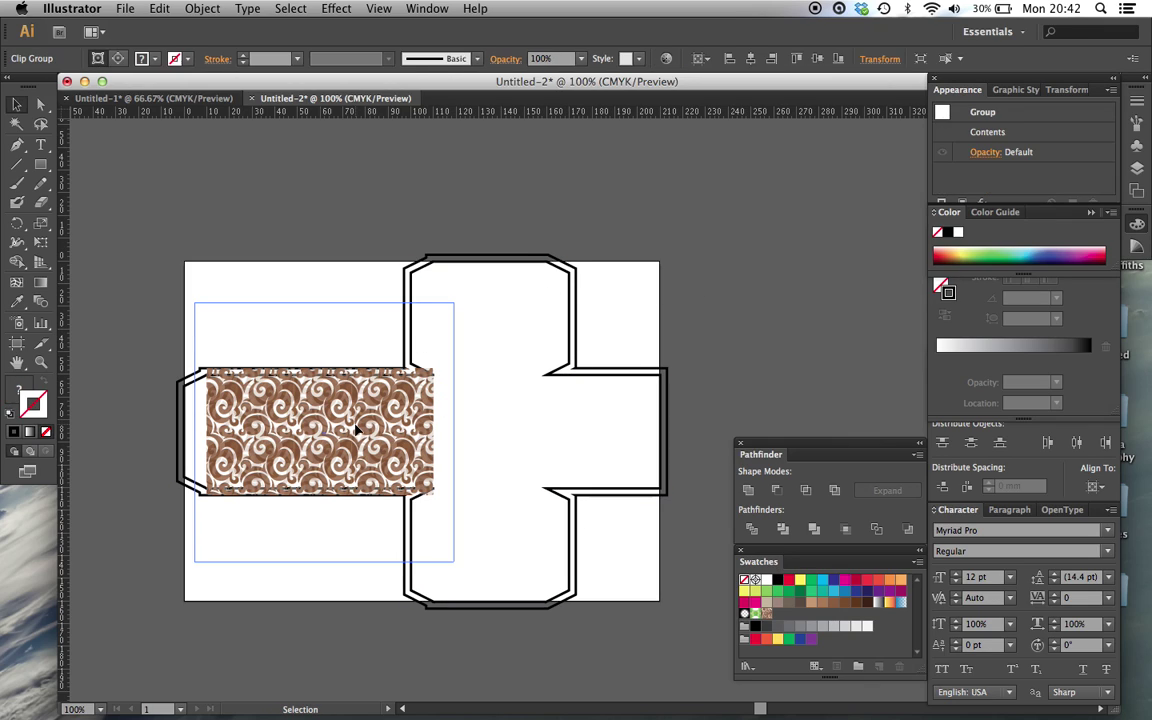
pyautogui.press('Delete')
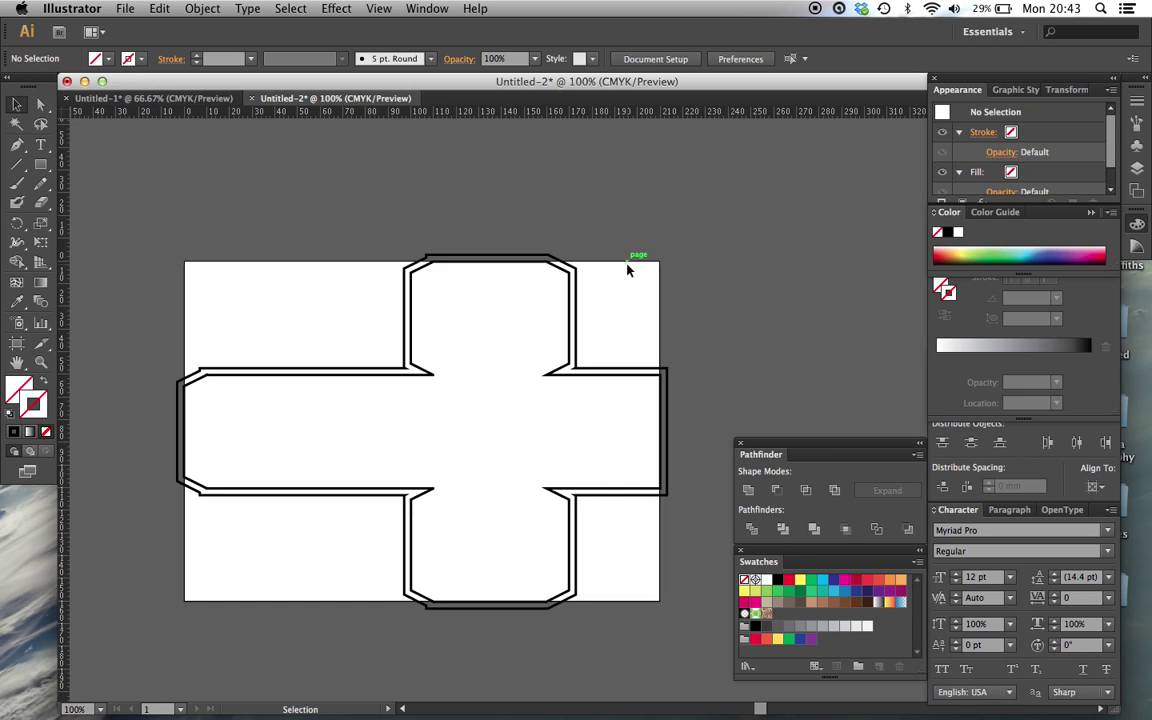
# - Switch to InDesign and create a new A3 portrait document, Untitled-2
pyautogui.click(597, 680)
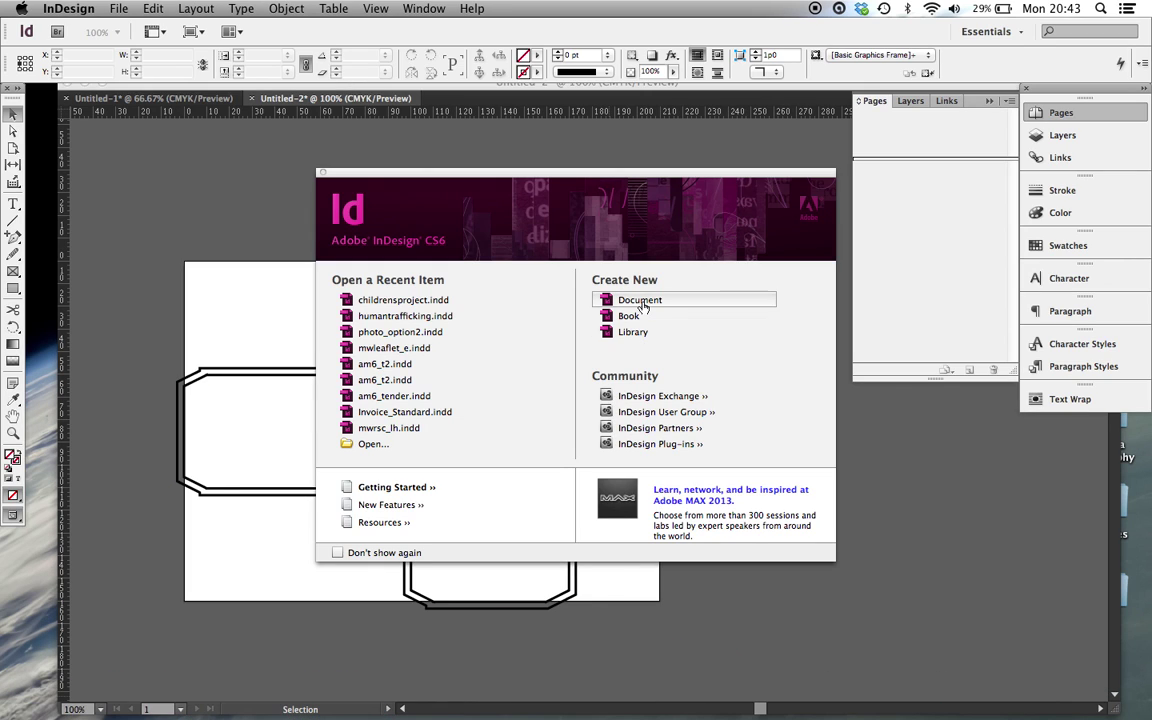
pyautogui.click(640, 300)
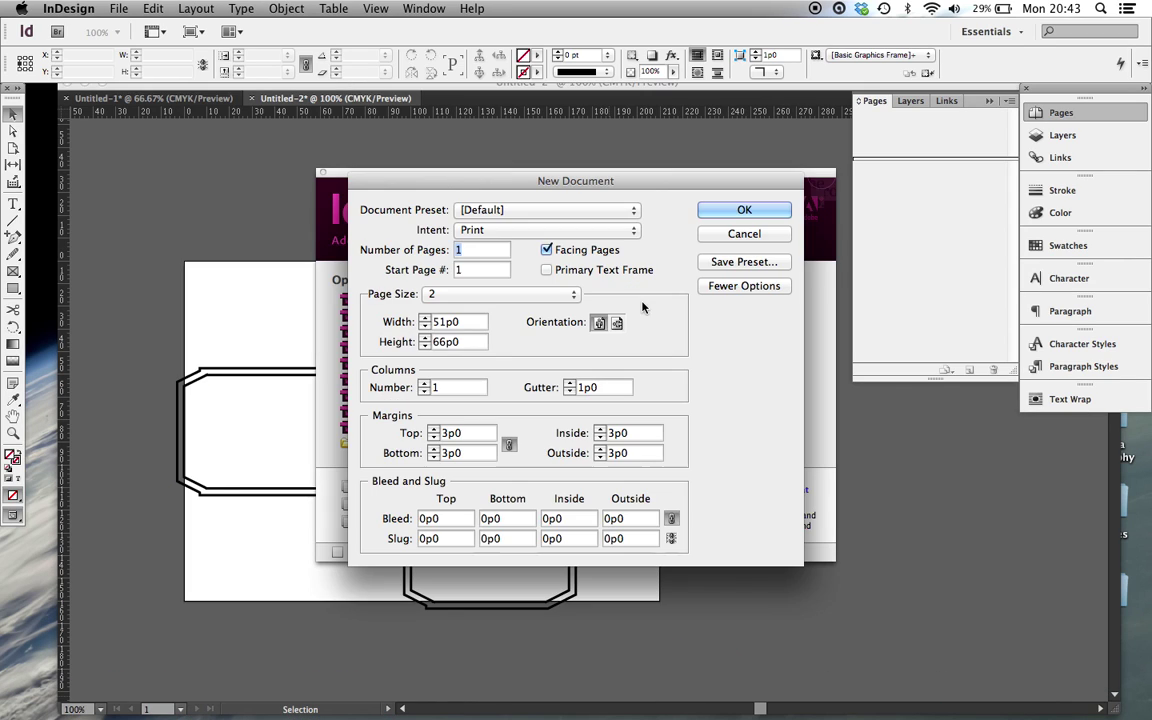
pyautogui.click(481, 296)
pyautogui.click(453, 428)
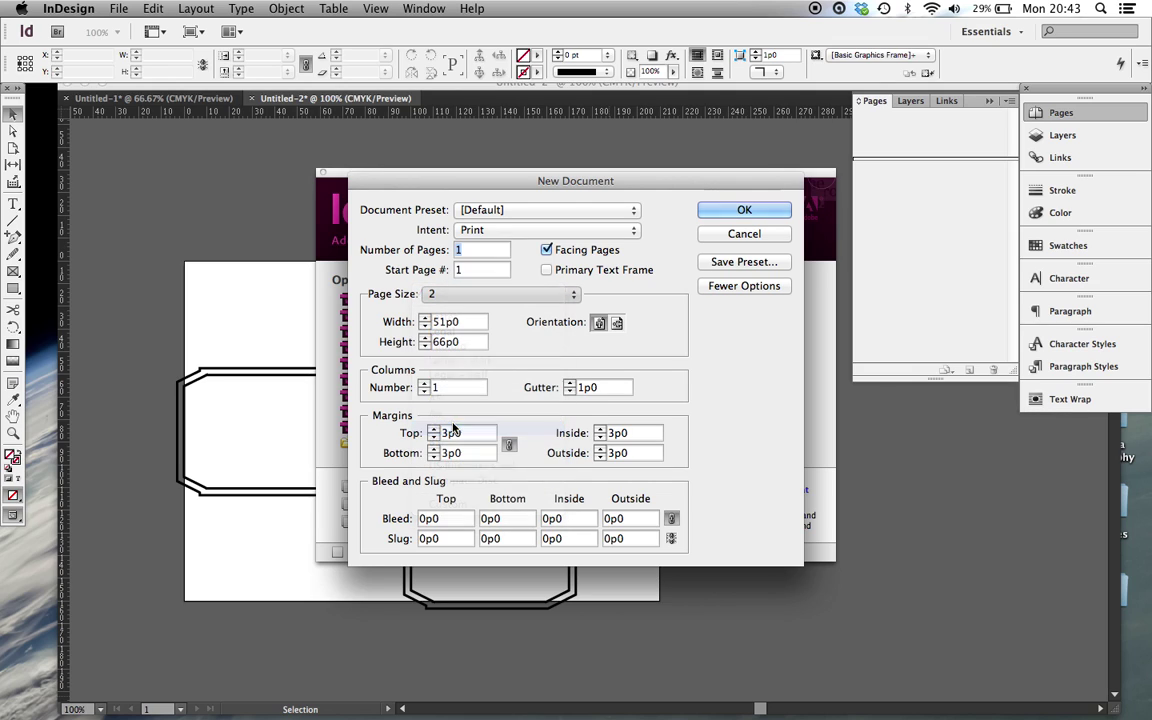
pyautogui.click(744, 210)
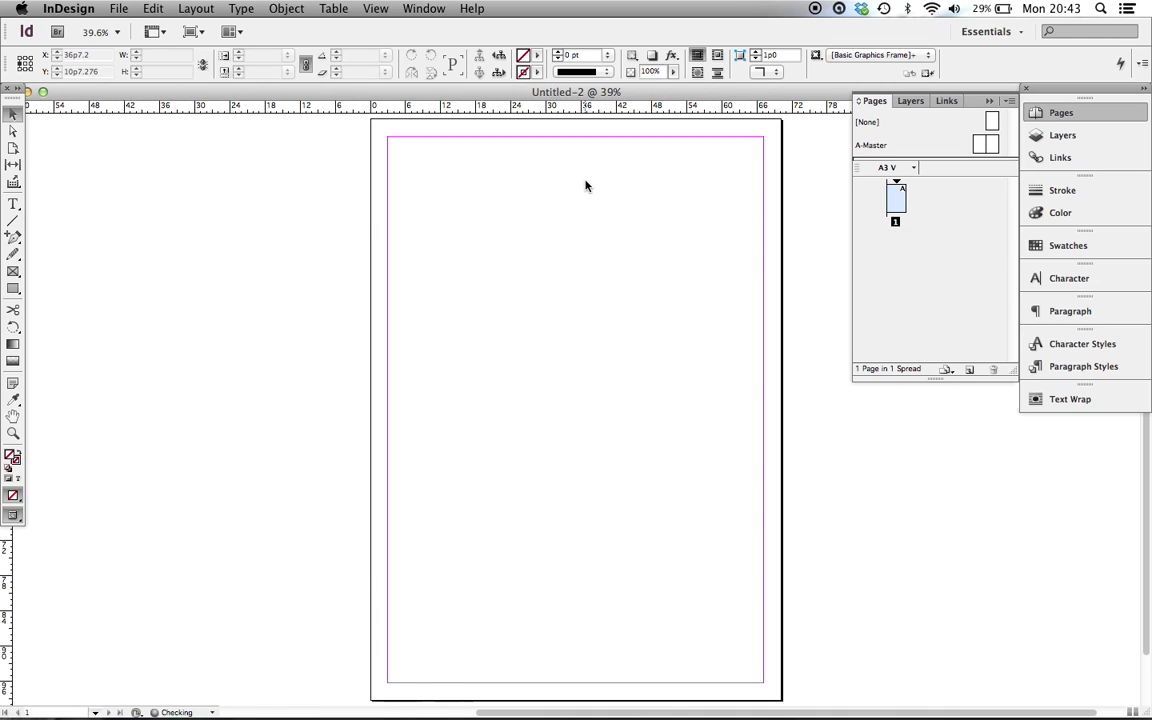
pyautogui.hscroll(3, 586, 185)
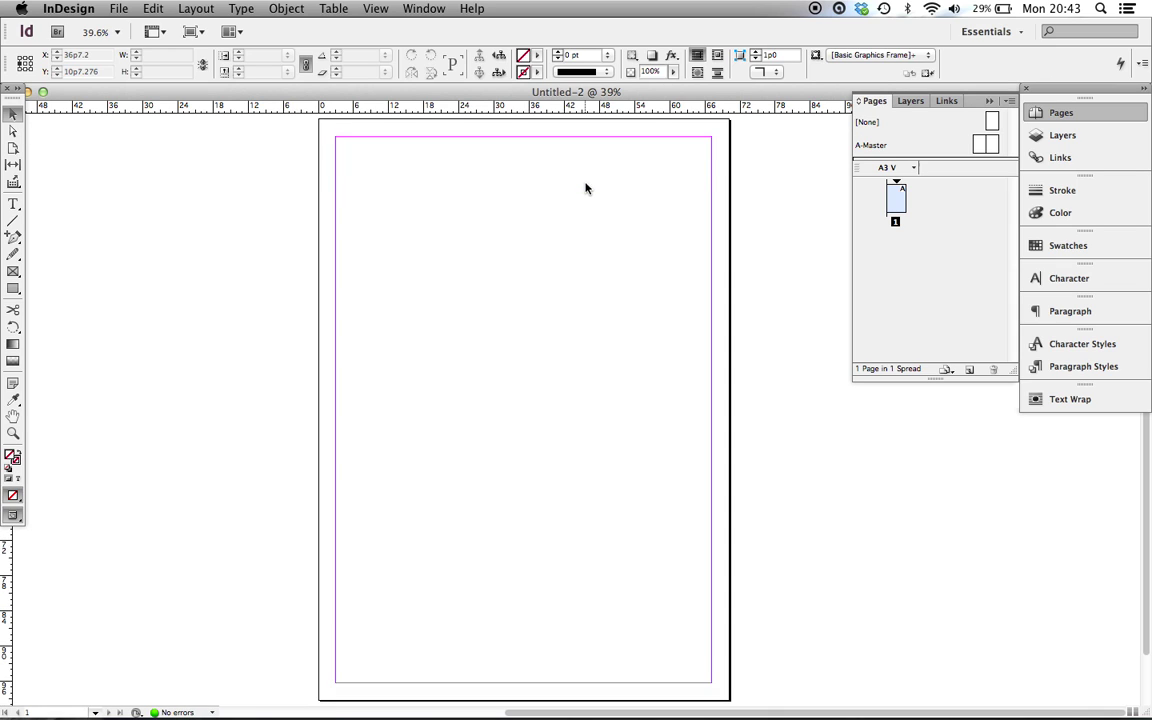
# - Copy the cross-shaped net outline from Illustrator and paste it onto the InDesign A3 page
pyautogui.click(550, 690)
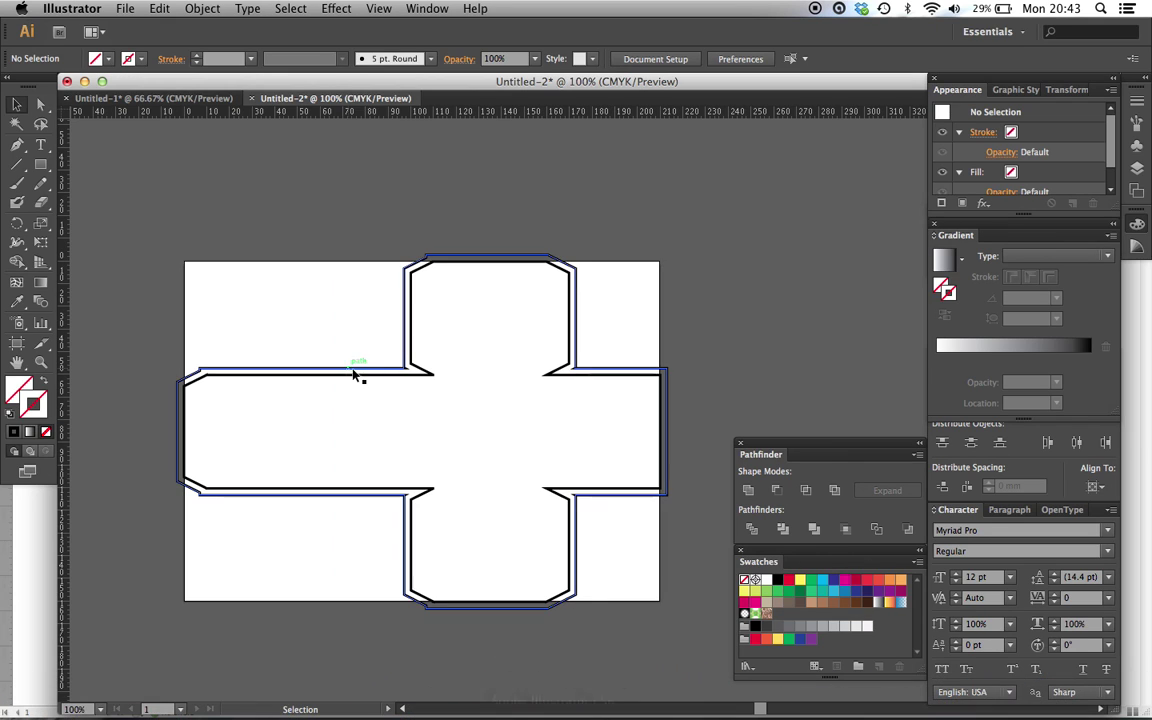
pyautogui.click(403, 372)
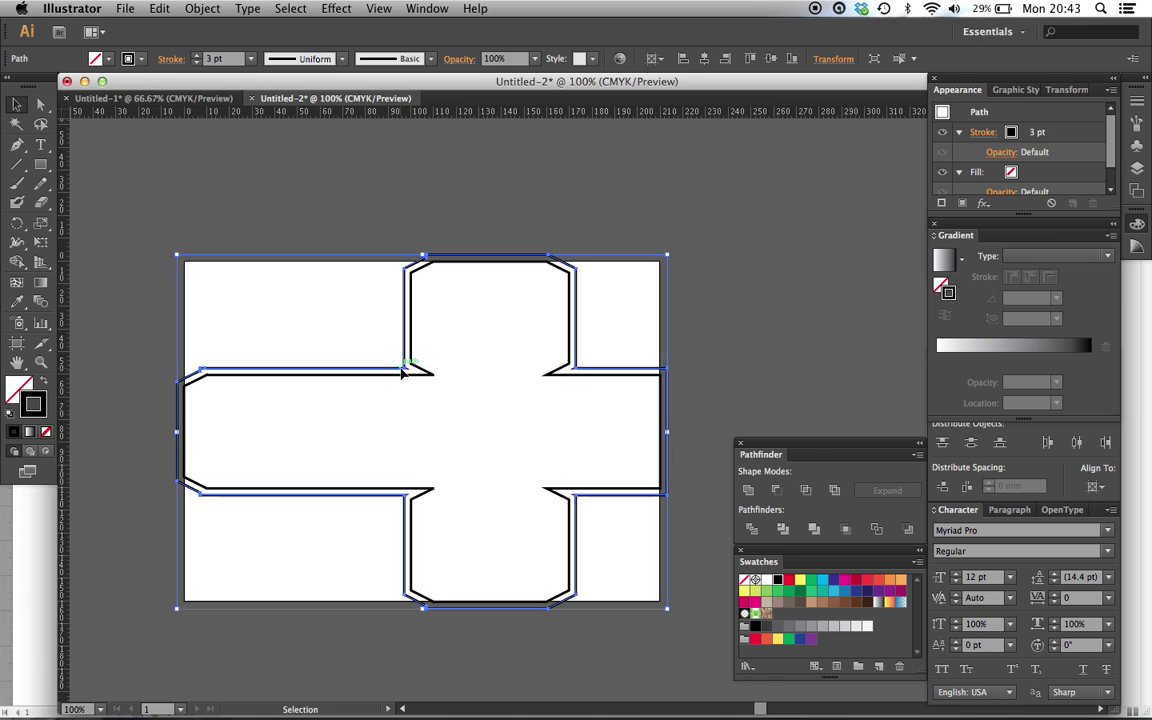
pyautogui.press('super')
pyautogui.press('super')
pyautogui.moveTo(648, 705)
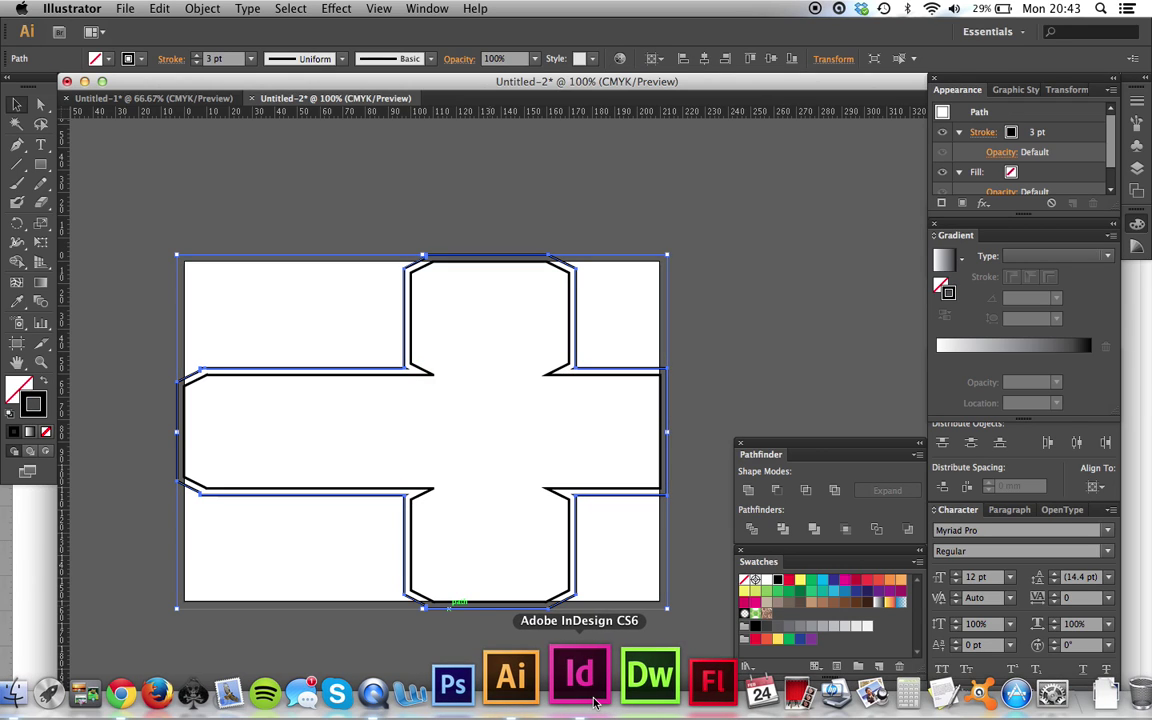
pyautogui.click(593, 703)
pyautogui.press('super+v')
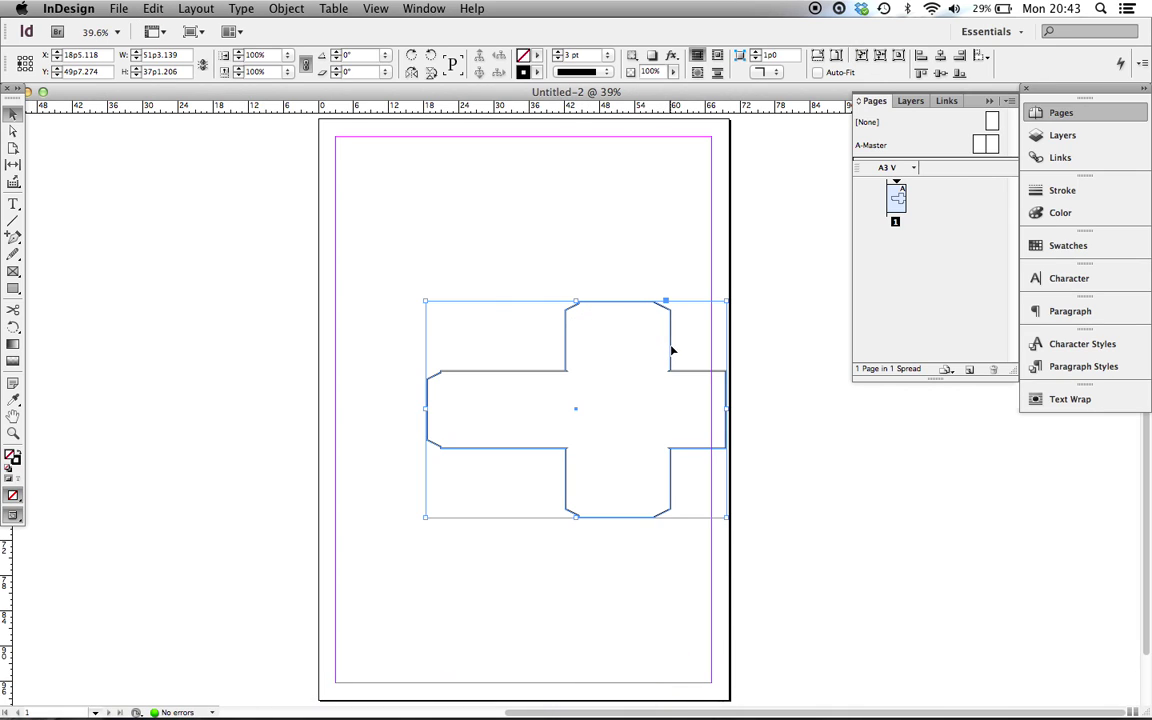
# - Move the pasted cross-shaped net to the page's horizontal centre and check its placement up close
pyautogui.moveTo(672, 350); pyautogui.dragTo(608, 345)
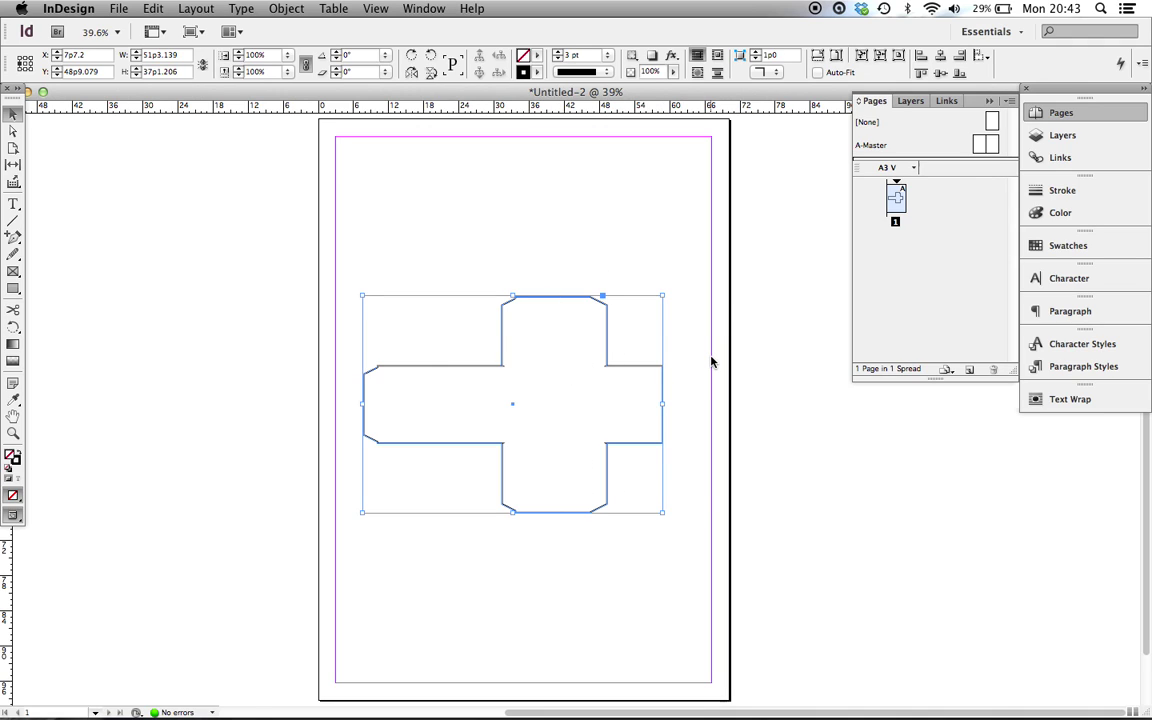
pyautogui.click(712, 362)
pyautogui.press('super+equal')
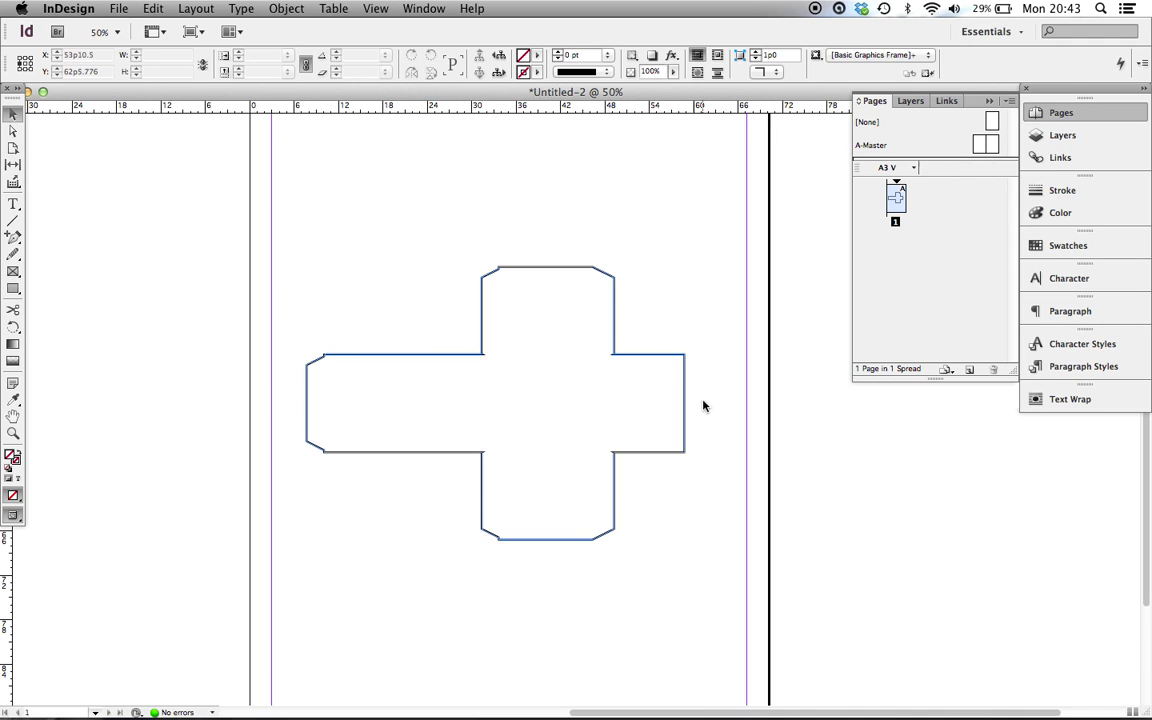
pyautogui.click(615, 290)
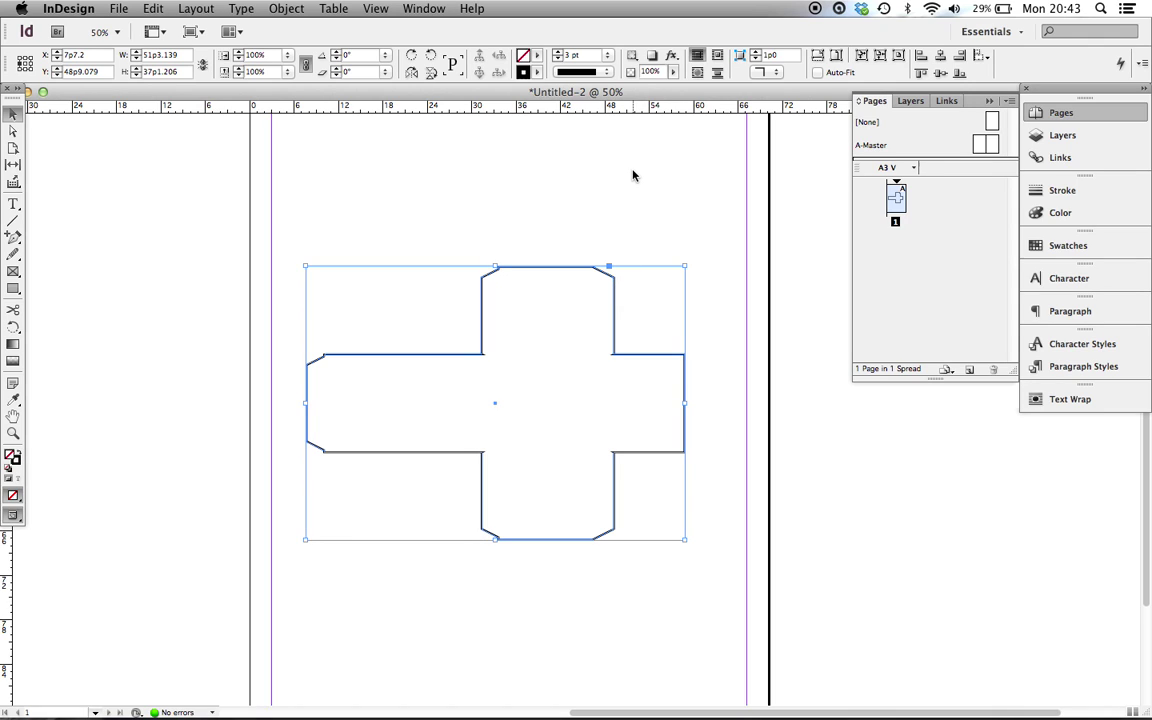
pyautogui.click(668, 327)
pyautogui.press('super+minus')
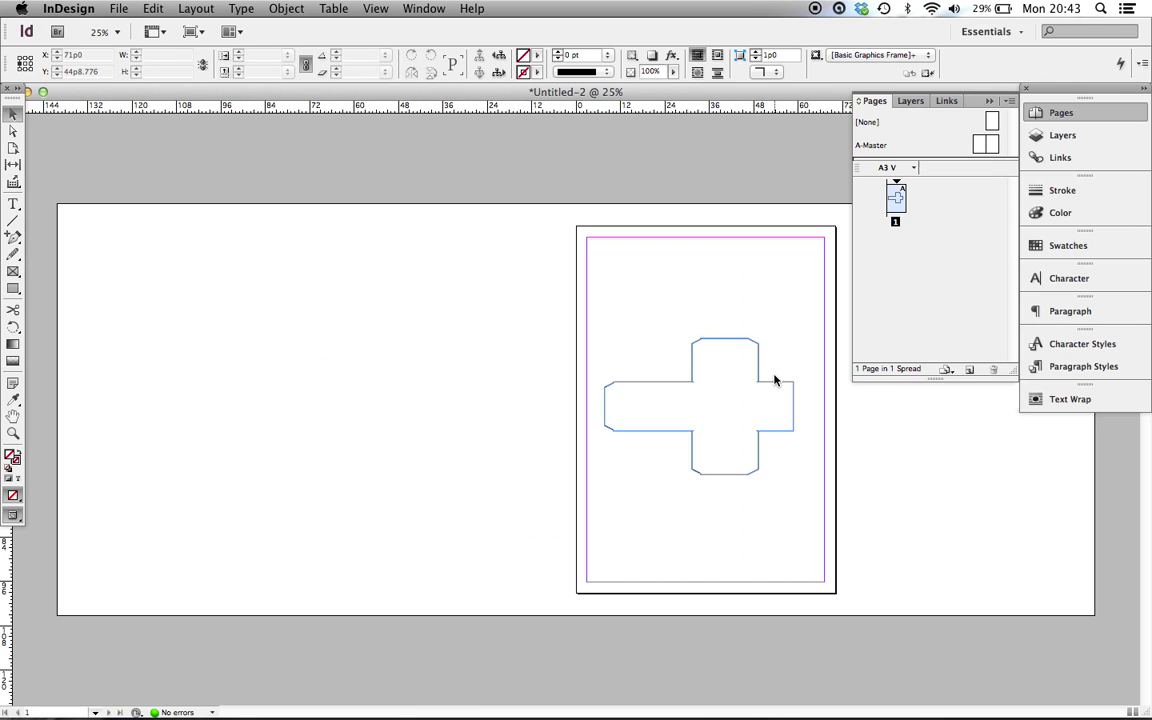
pyautogui.press('super+equal')
pyautogui.hscroll(5, 774, 380)
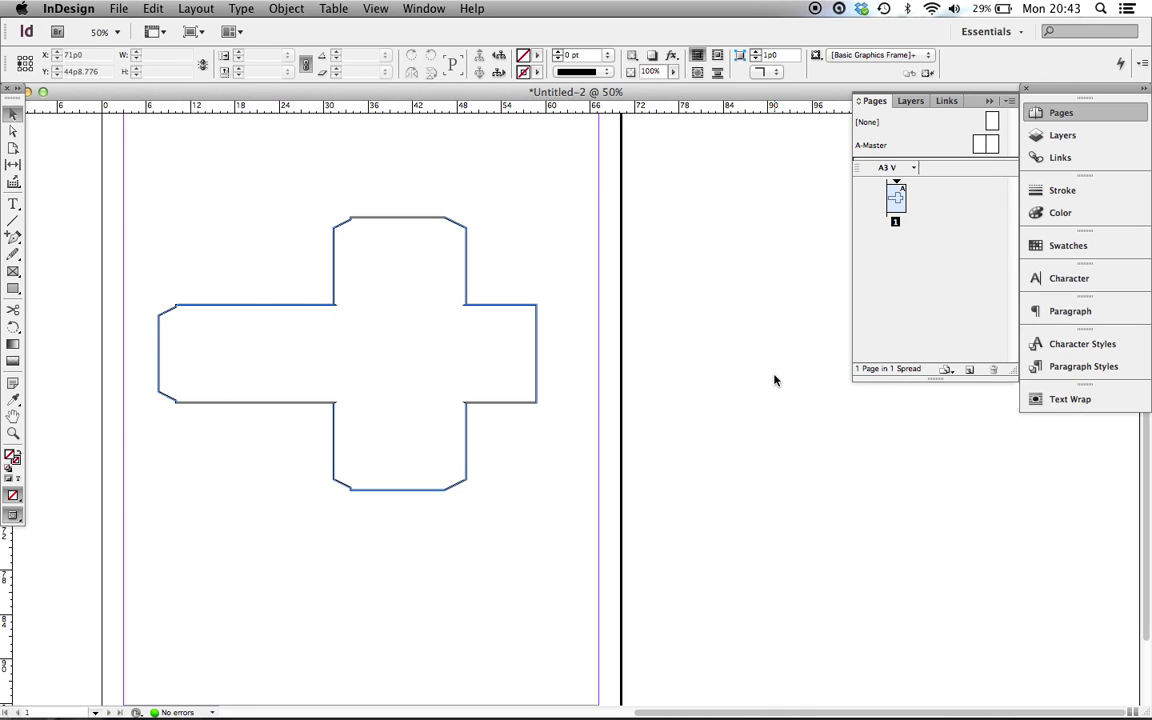
# - Place the shutterstock building JPG from Downloads into the selected cross-shaped net frame
pyautogui.click(467, 277)
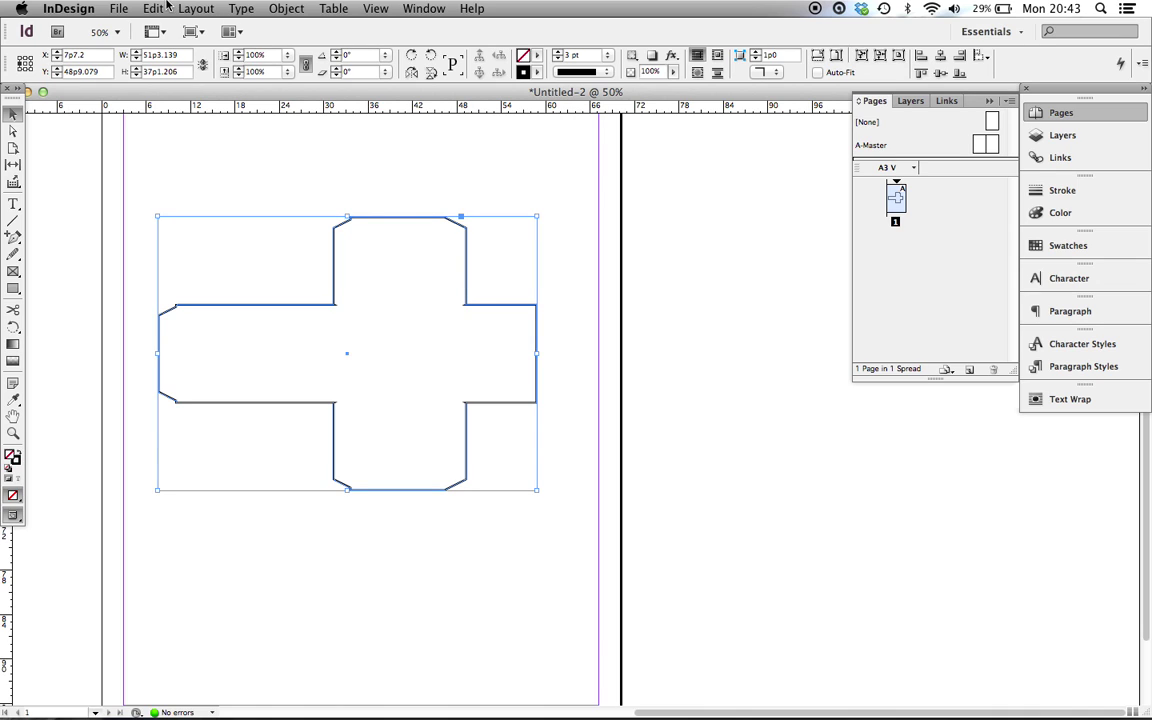
pyautogui.click(118, 9)
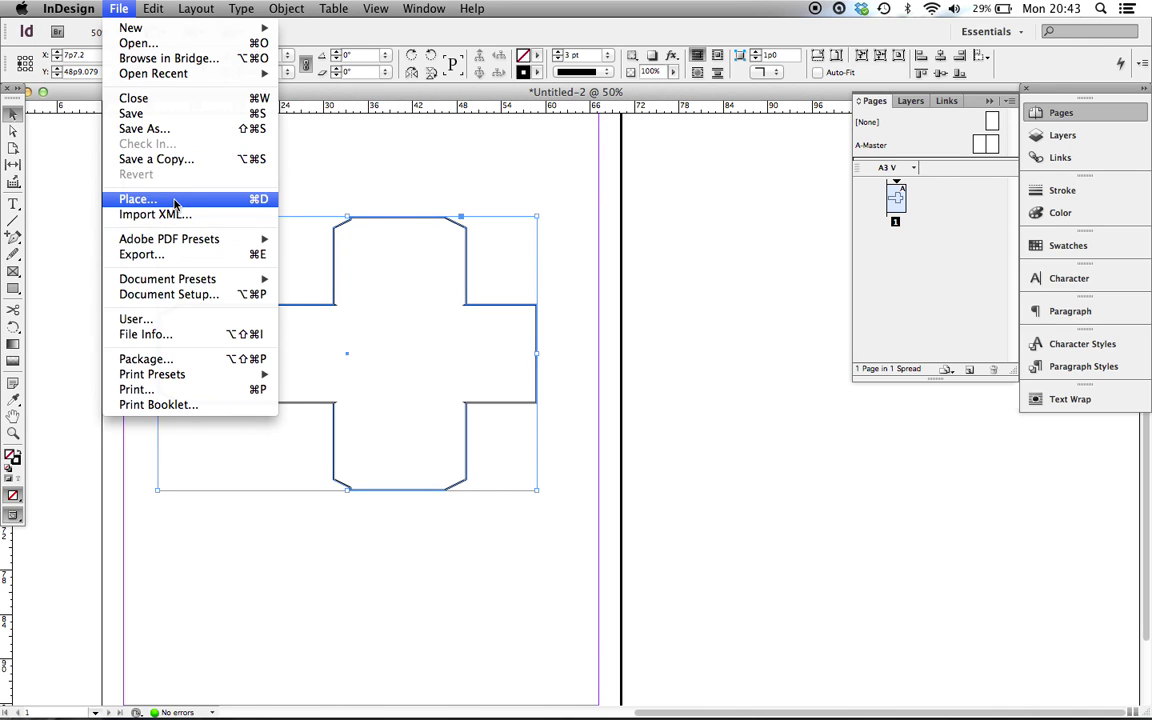
pyautogui.click(138, 199)
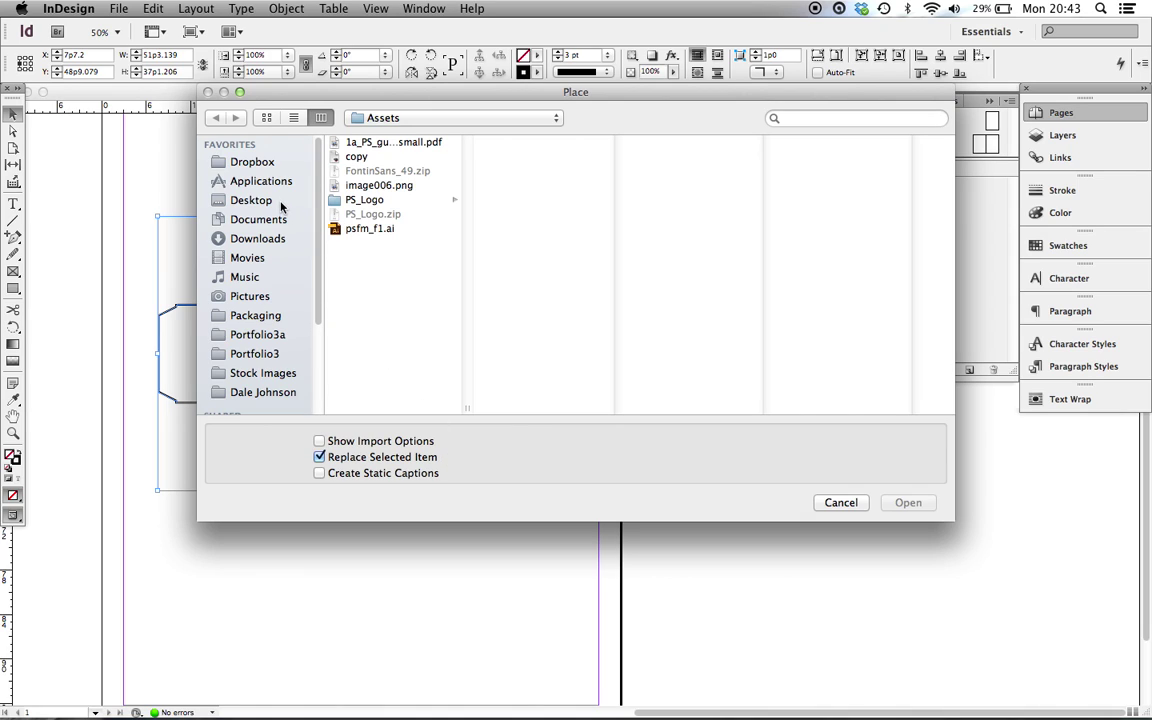
pyautogui.click(268, 241)
pyautogui.click(393, 214)
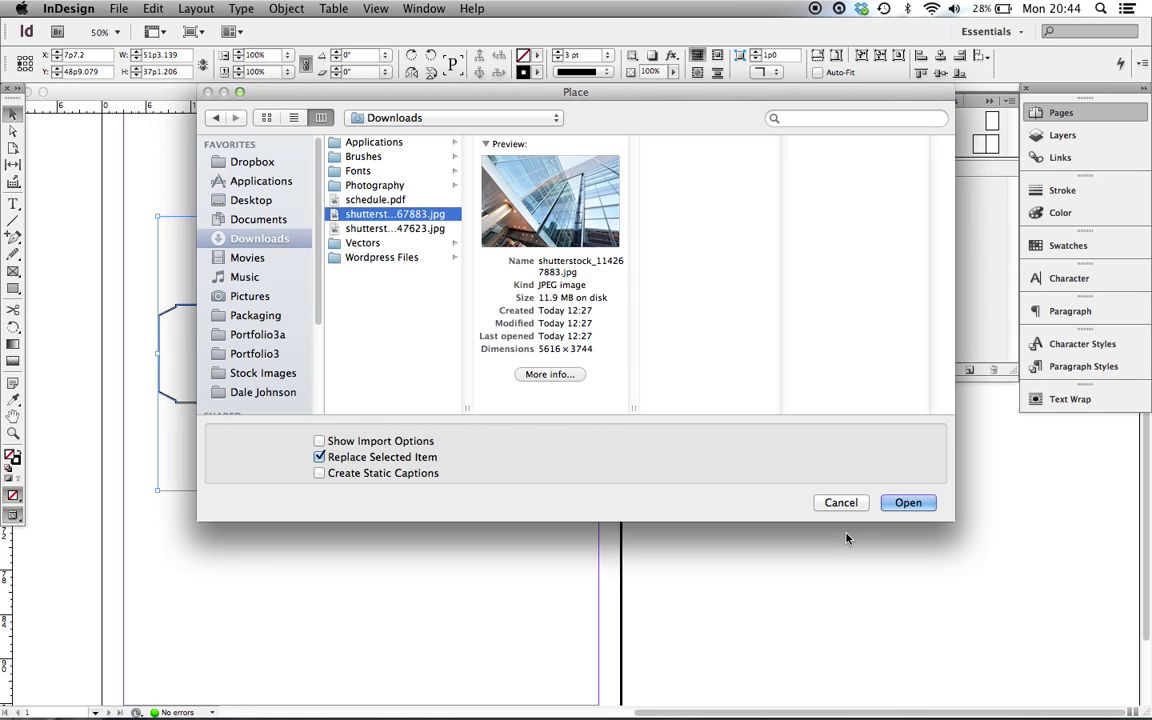
pyautogui.click(908, 503)
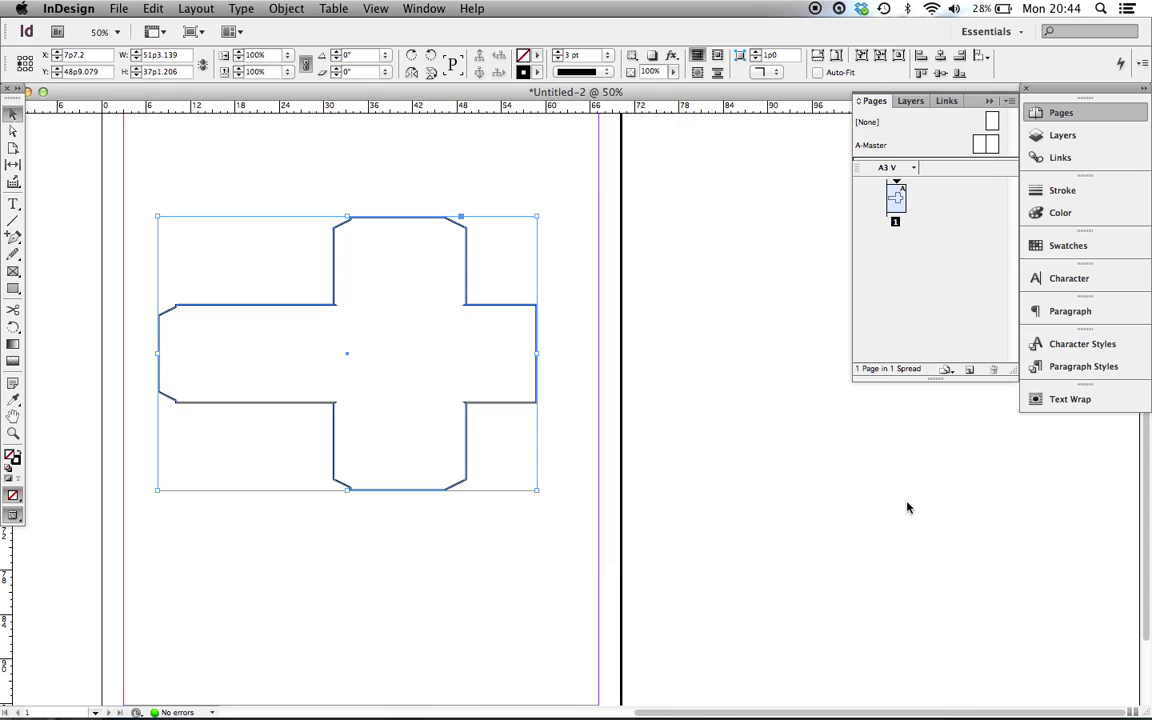
# - Select the building photo inside the net frame and zoom out to see all of it
pyautogui.hscroll(-3, 679, 301)
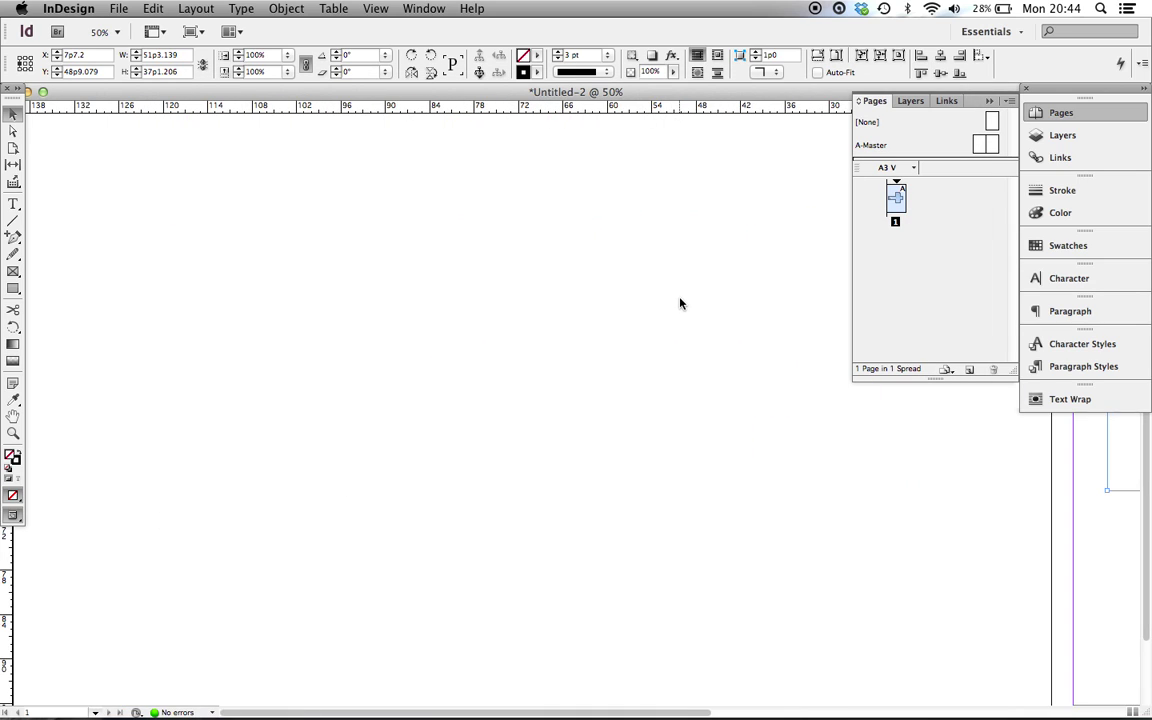
pyautogui.hscroll(3, 679, 301)
pyautogui.press('super+minus')
pyautogui.press('super+equal')
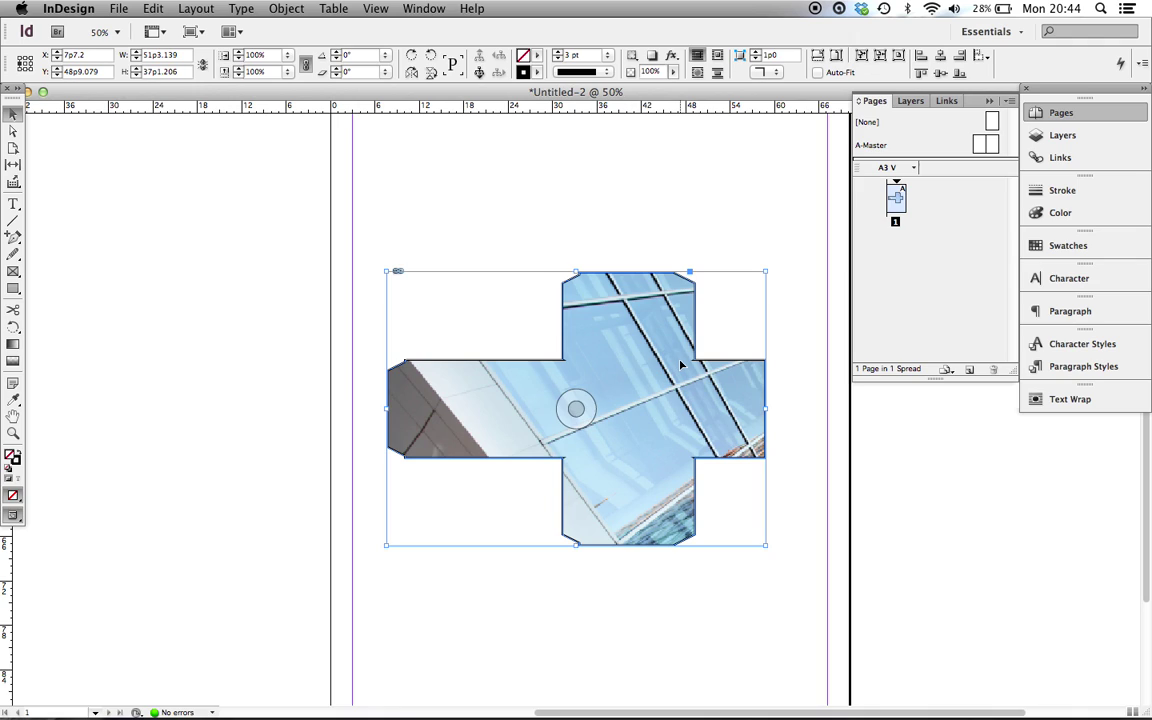
pyautogui.doubleClick(643, 386)
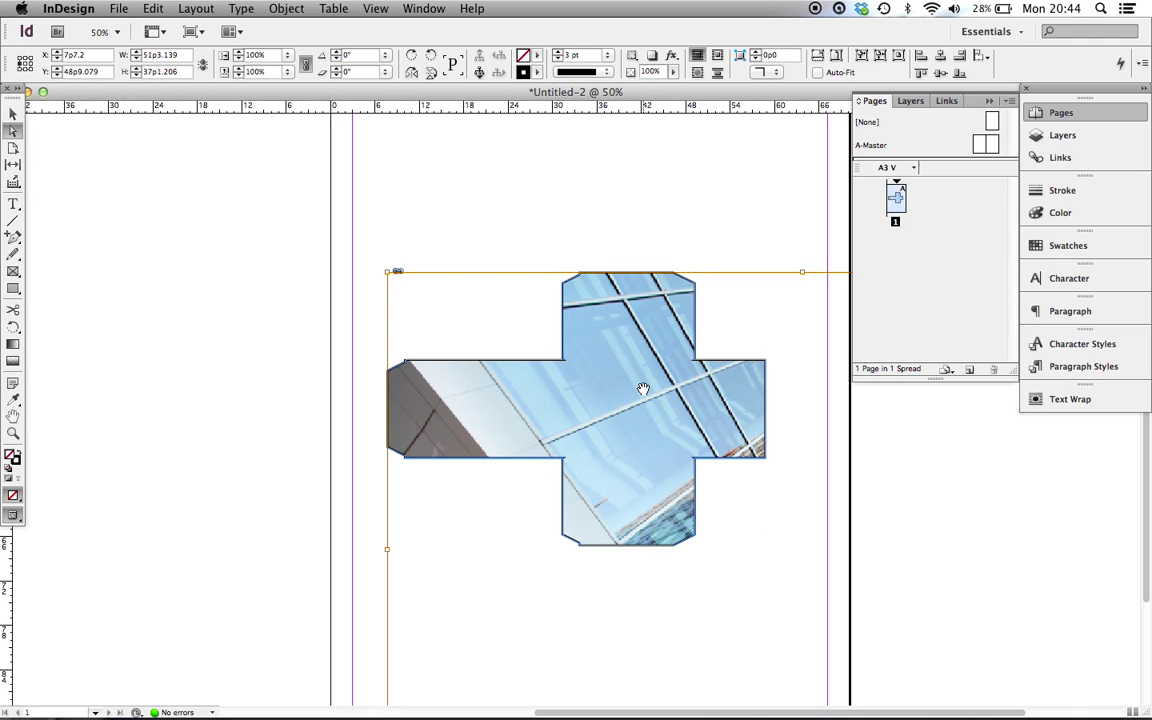
pyautogui.scroll(-5, 643, 388)
pyautogui.hscroll(5, 643, 388)
pyautogui.press('super+minus')
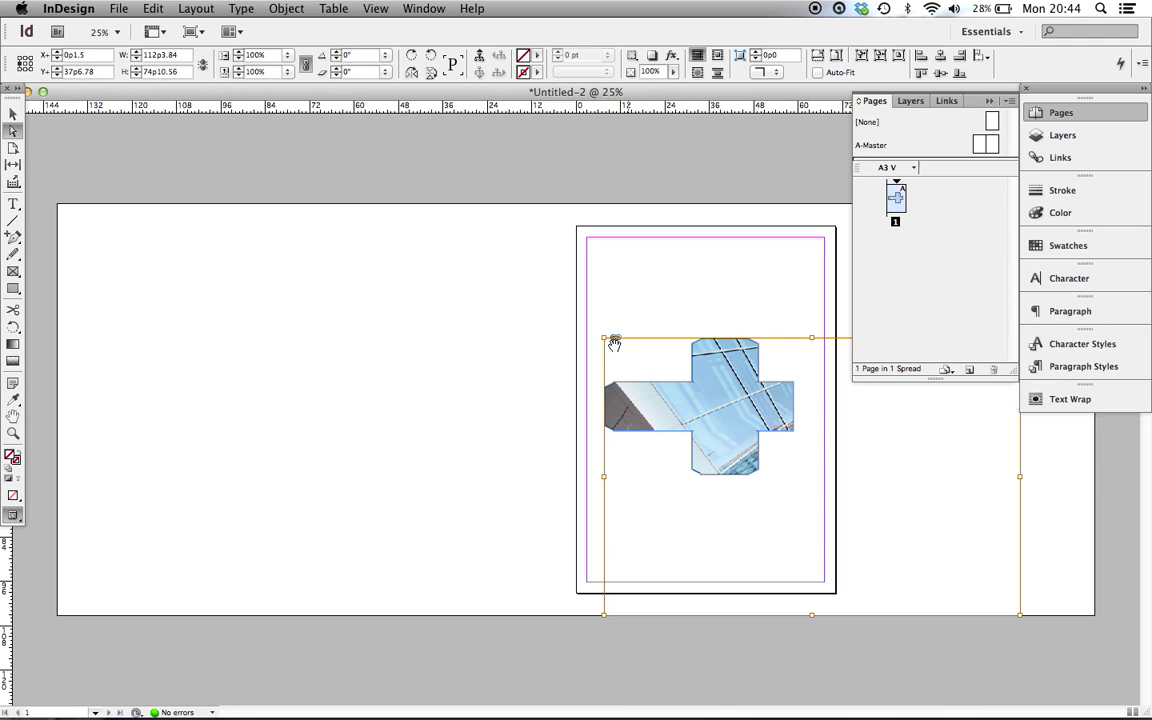
# - Resize the photo from its corners so it fits neatly within the cross-shaped net
pyautogui.moveTo(607, 336); pyautogui.dragTo(746, 363)
pyautogui.moveTo(843, 320); pyautogui.dragTo(832, 324)
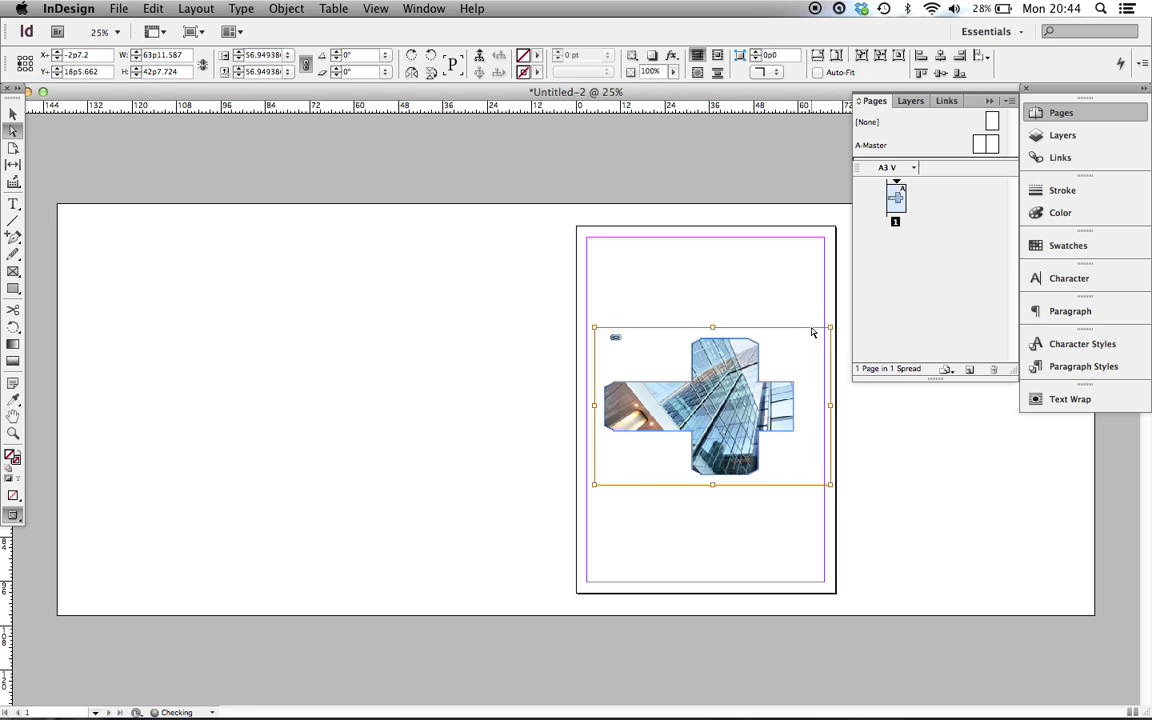
pyautogui.press('super+equal')
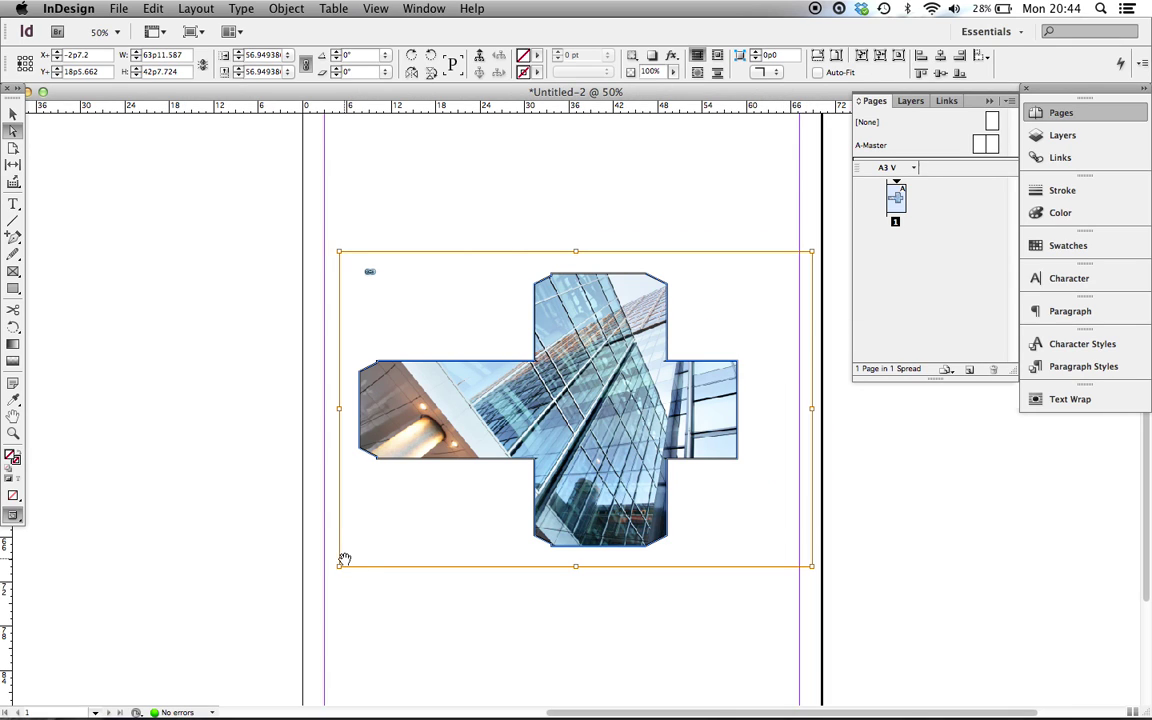
pyautogui.moveTo(338, 566); pyautogui.dragTo(354, 556)
# - Reselect the net frame with the Selection tool, then switch over to Illustrator
pyautogui.click(537, 566)
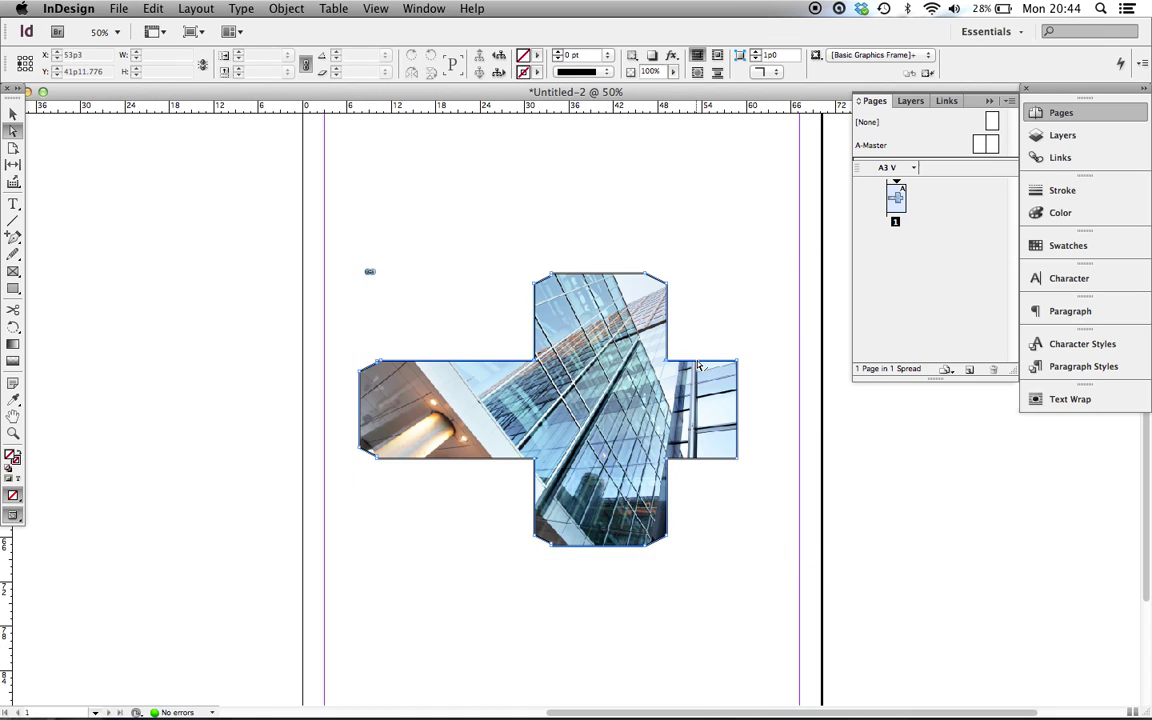
pyautogui.click(667, 336)
pyautogui.press('v')
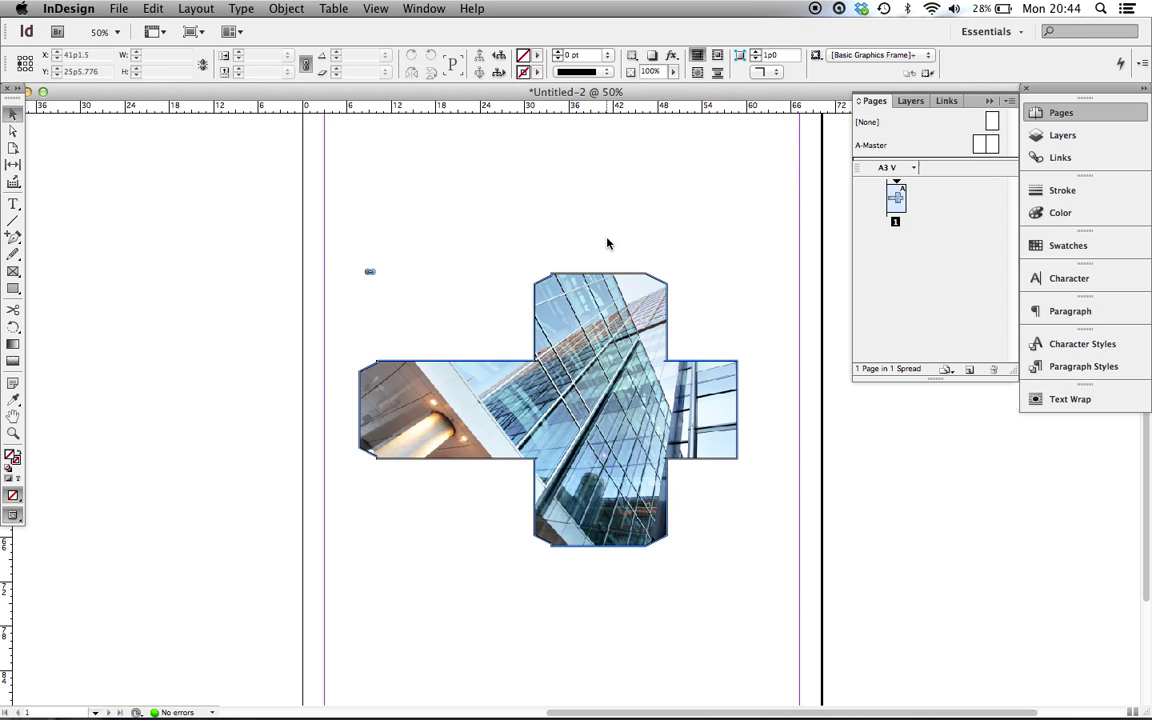
pyautogui.click(557, 703)
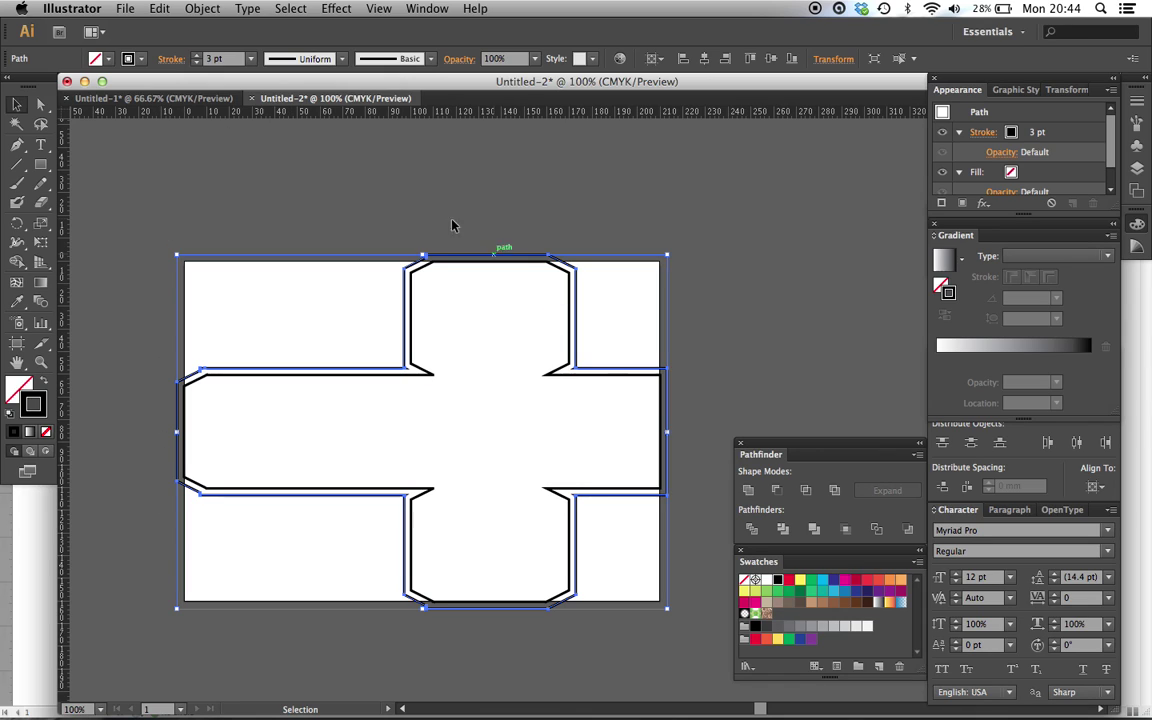
# - Toggle Direct Selection and Selection on Illustrator's cube net, then return to InDesign
pyautogui.press('a')
pyautogui.press('v')
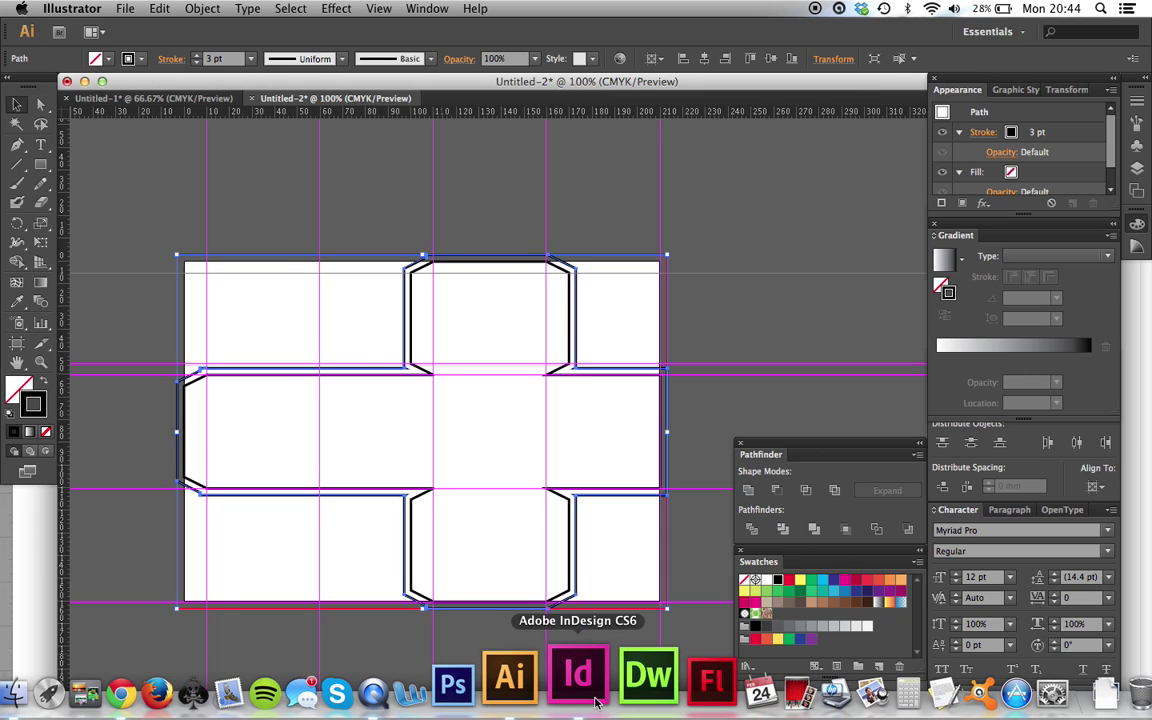
pyautogui.click(592, 675)
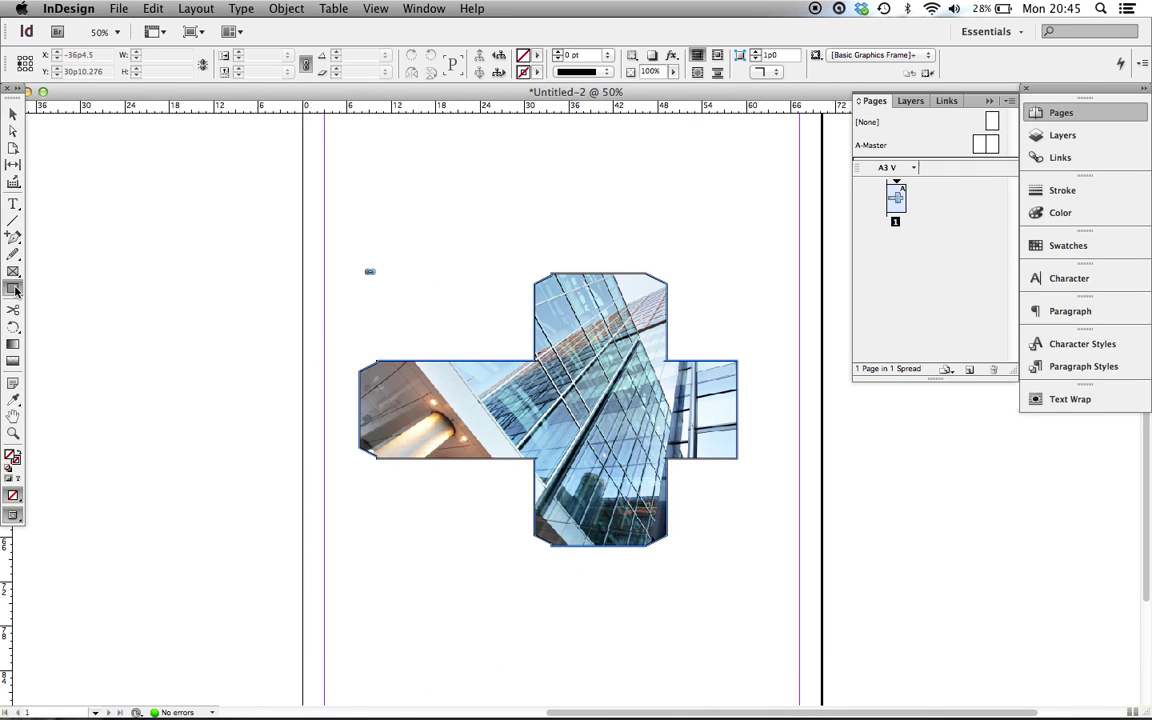
# - Draw two empty rectangle frames above the cross's left and right arms, viewed at 100%
pyautogui.moveTo(14, 288); pyautogui.dragTo(60, 288)
pyautogui.moveTo(405, 179); pyautogui.dragTo(528, 299)
pyautogui.moveTo(606, 188); pyautogui.dragTo(761, 310)
pyautogui.hscroll(2, 672, 236)
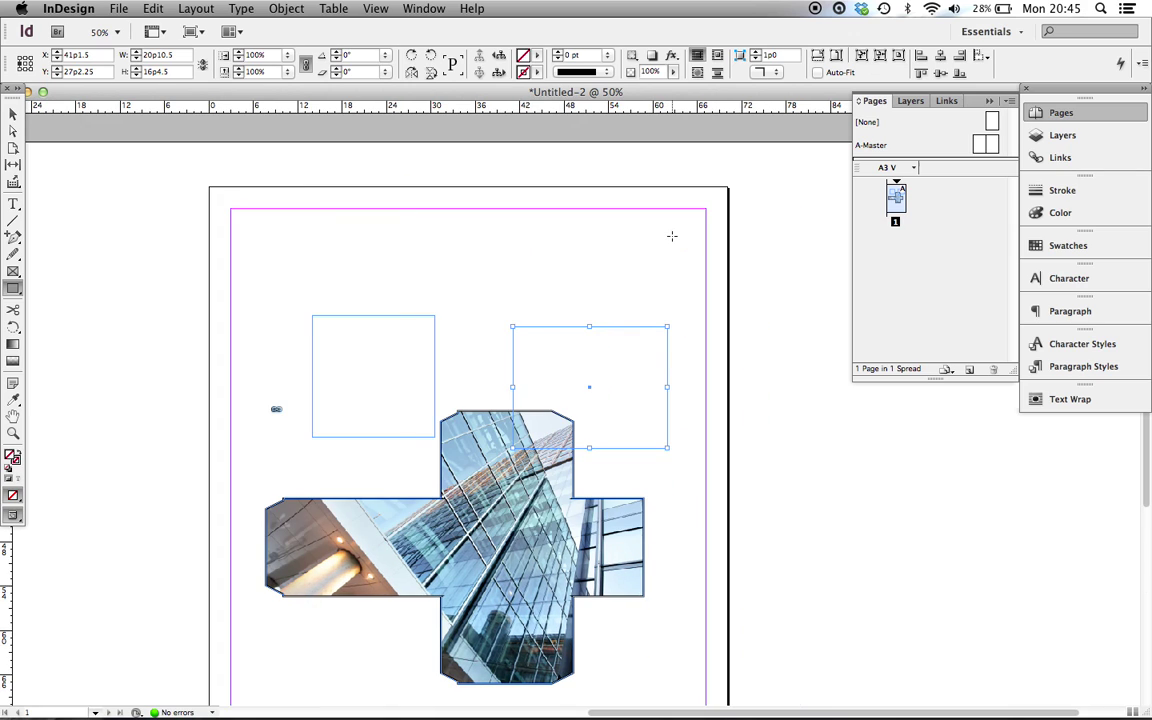
pyautogui.press('v')
pyautogui.press('super+1')
pyautogui.click(558, 231)
pyautogui.hscroll(-10, 558, 230)
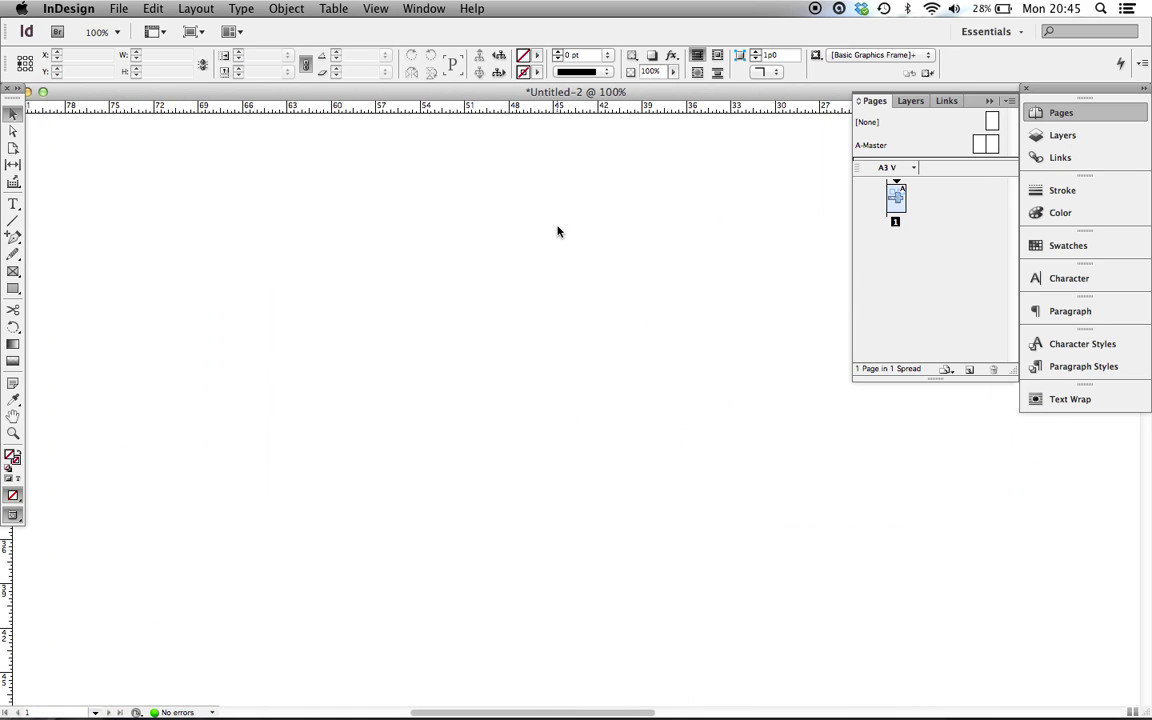
pyautogui.hscroll(6, 558, 230)
# - Adjust the frame's top-left and bottom-left corner points with Shift+arrow nudges, then zoom out to 50%
pyautogui.click(13, 130)
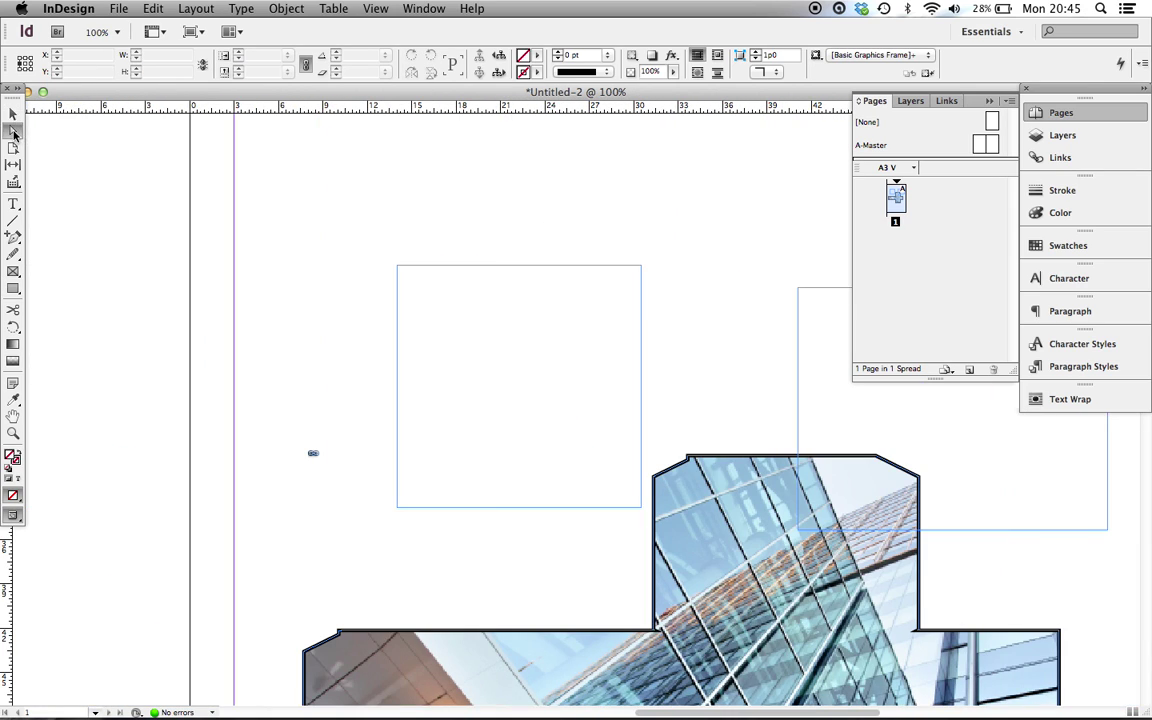
pyautogui.moveTo(398, 267); pyautogui.dragTo(398, 277)
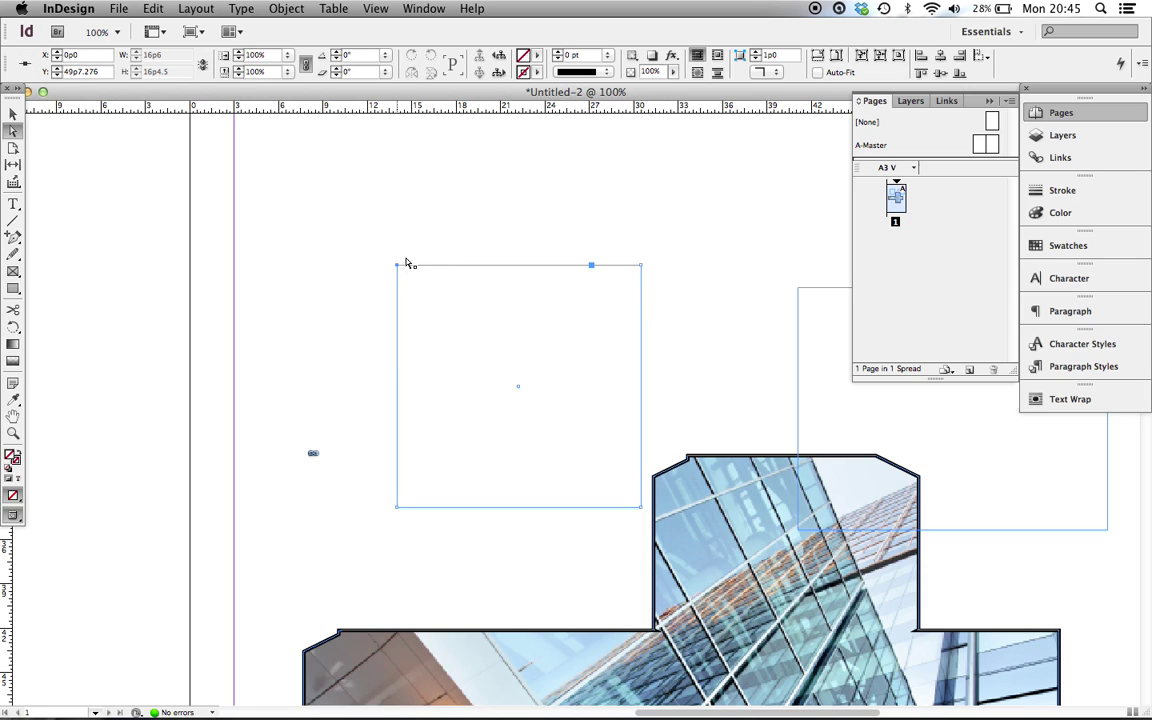
pyautogui.hotkey('shift', 'Down')
pyautogui.hotkey('shift', 'Down')
pyautogui.hotkey('shift', 'Up')
pyautogui.hotkey('shift', 'Up')
pyautogui.hotkey('shift', 'Up')
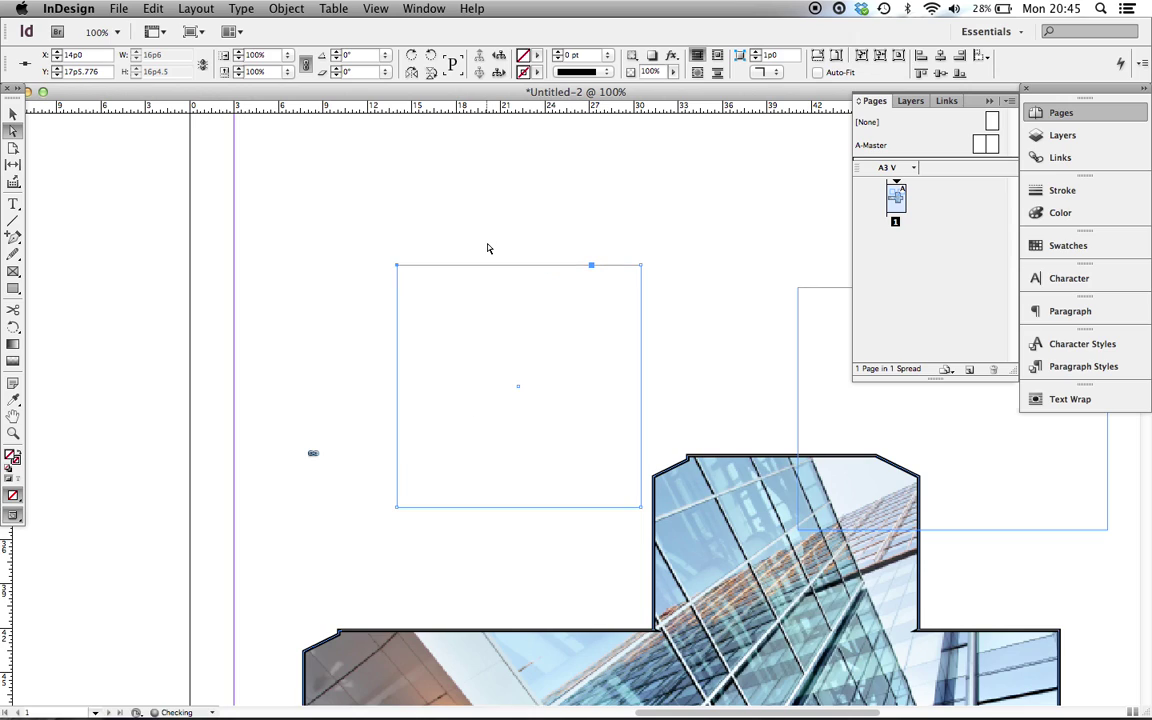
pyautogui.click(398, 508)
pyautogui.hotkey('shift', 'Up')
pyautogui.hotkey('shift', 'Up')
pyautogui.hotkey('shift', 'Up')
pyautogui.hotkey('shift', 'Up')
pyautogui.hotkey('shift', 'Up')
pyautogui.hotkey('shift', 'Up')
pyautogui.hotkey('shift', 'Down')
pyautogui.hotkey('shift', 'Down')
pyautogui.hotkey('shift', 'Down')
pyautogui.hotkey('shift', 'Down')
pyautogui.hotkey('shift', 'Down')
pyautogui.hotkey('shift', 'Down')
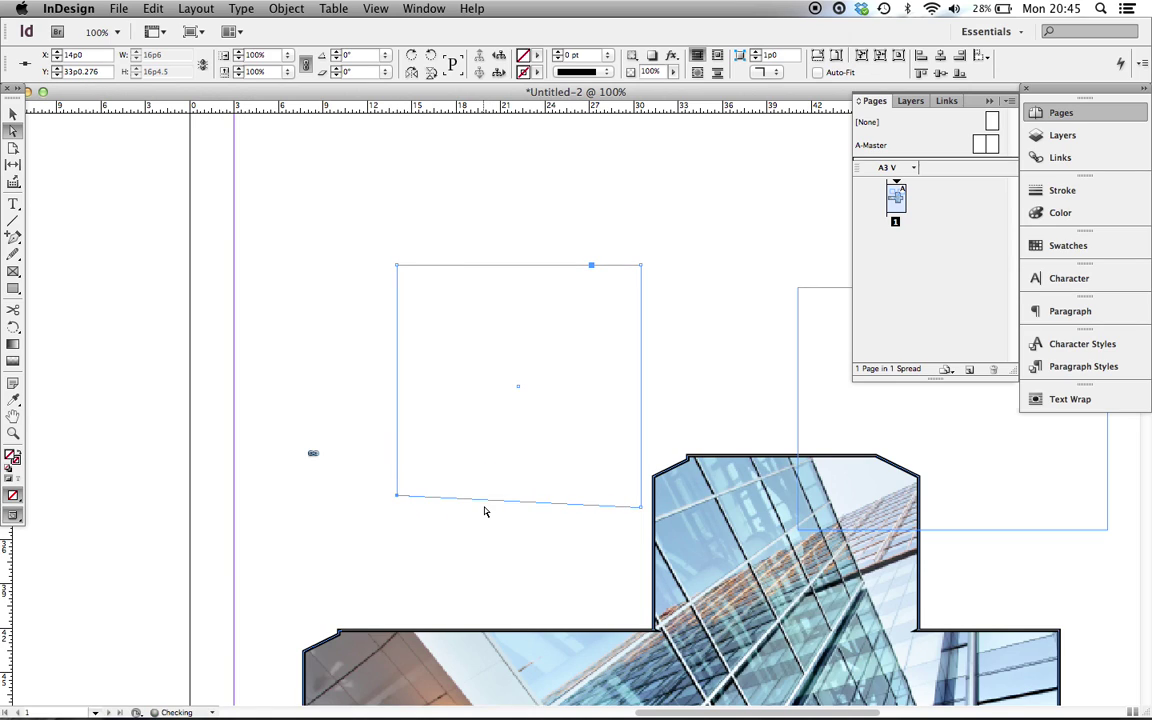
pyautogui.click(484, 542)
pyautogui.press('super+minus')
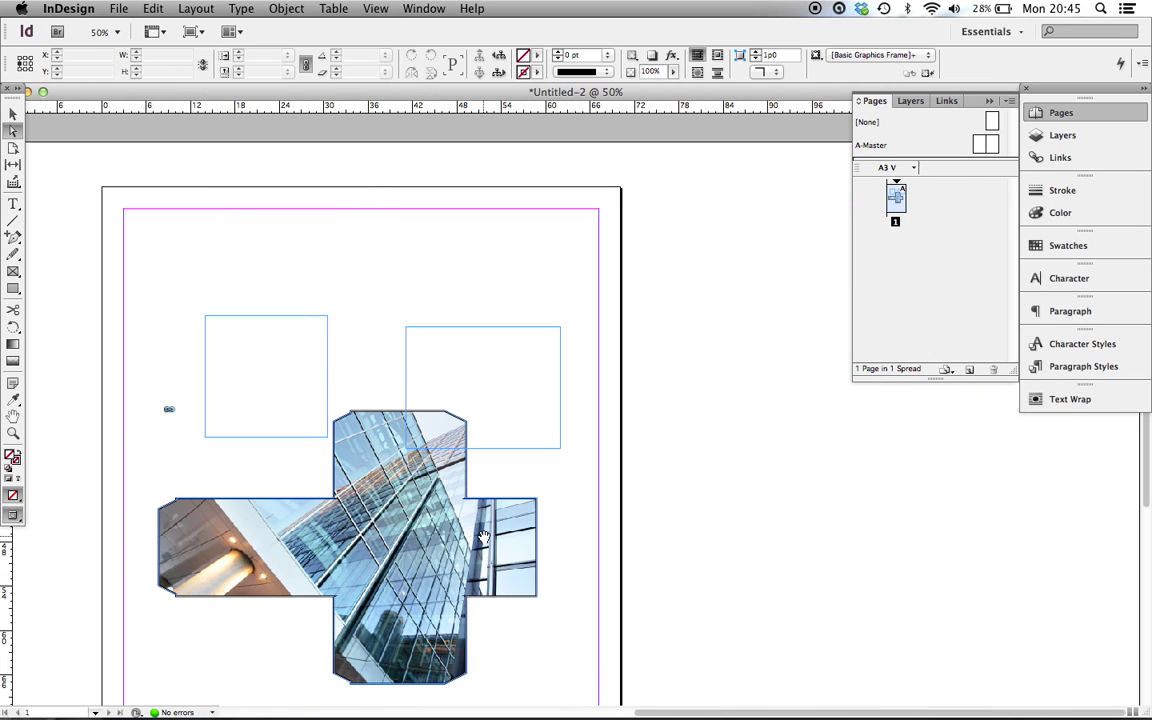
# - Switch to Illustrator and clear the selection on the cube-net outline
pyautogui.moveTo(596, 672)
pyautogui.click(524, 672)
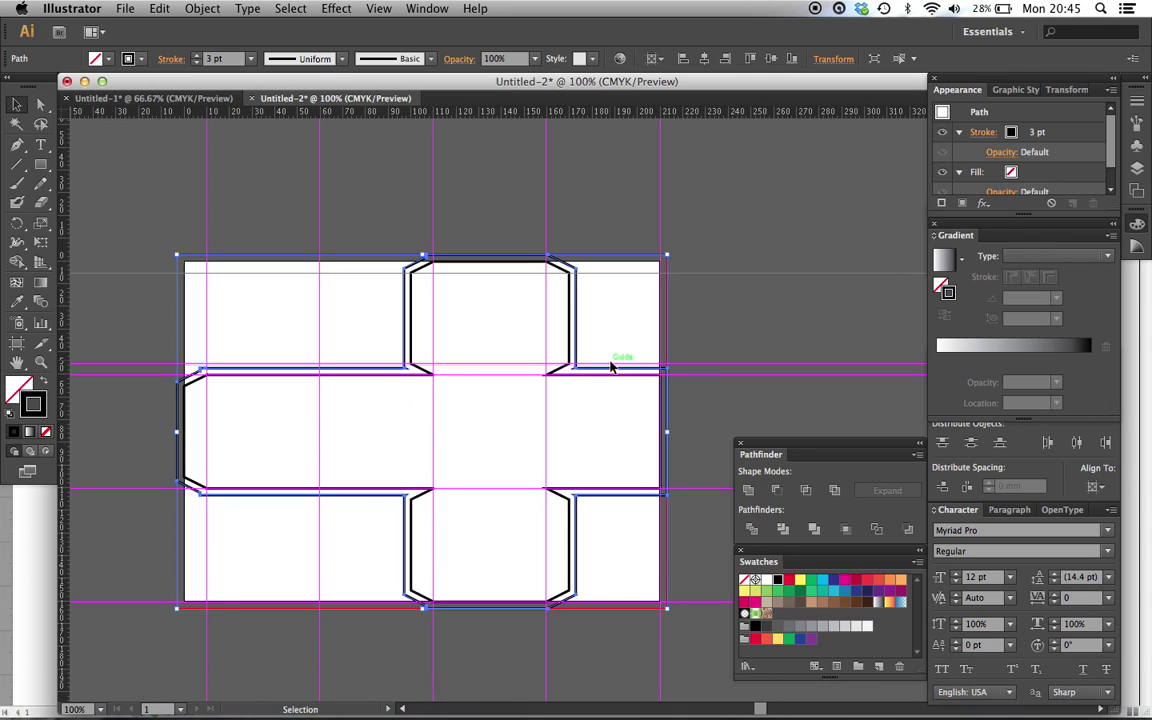
pyautogui.click(745, 348)
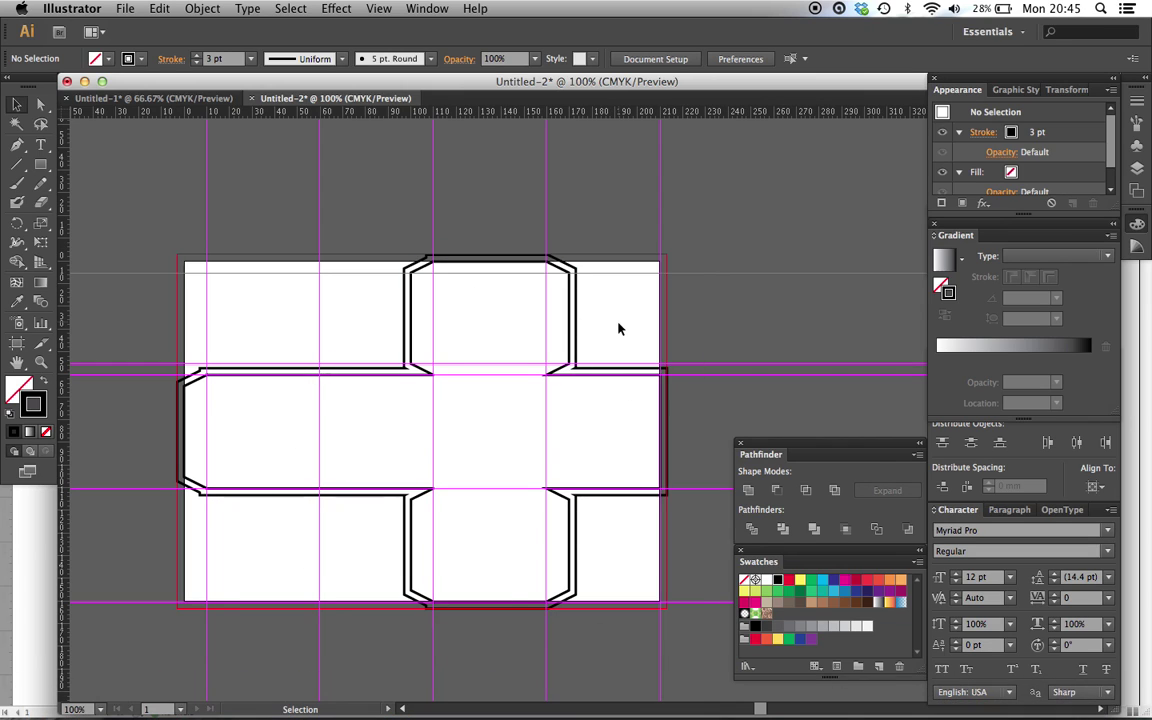
# - Delete both empty rectangle frames and zoom out to 25% to show the whole page
pyautogui.click(576, 706)
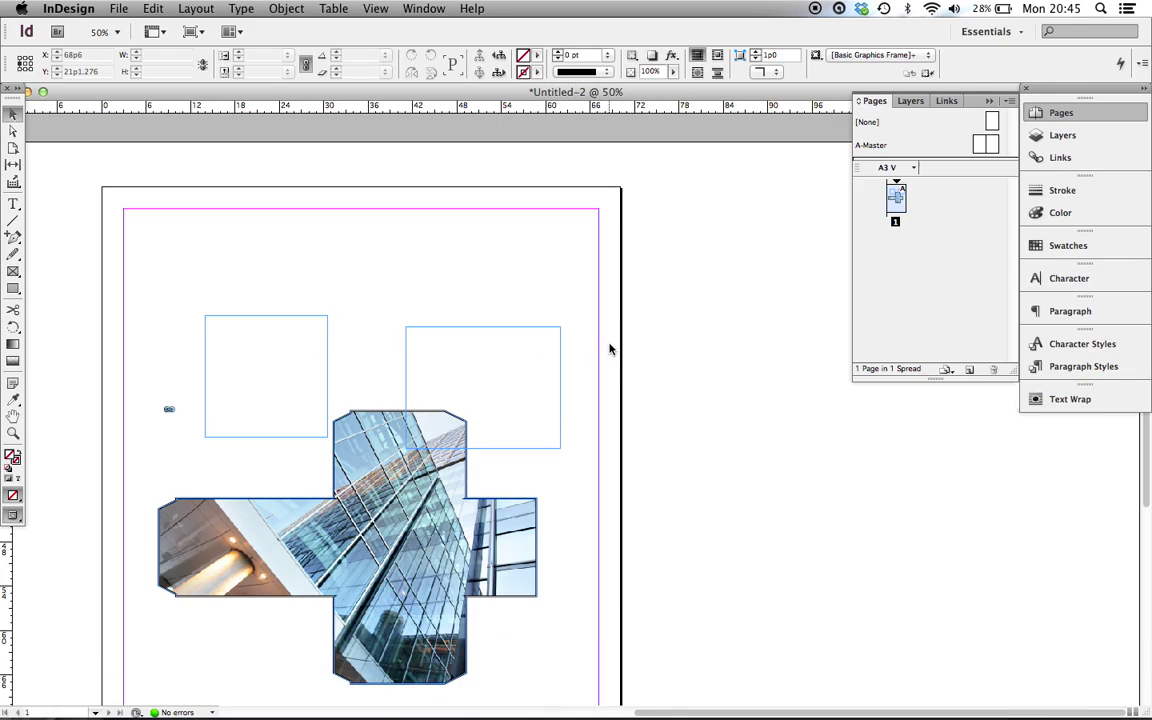
pyautogui.scroll(-5, 609, 348)
pyautogui.hscroll(-5, 609, 348)
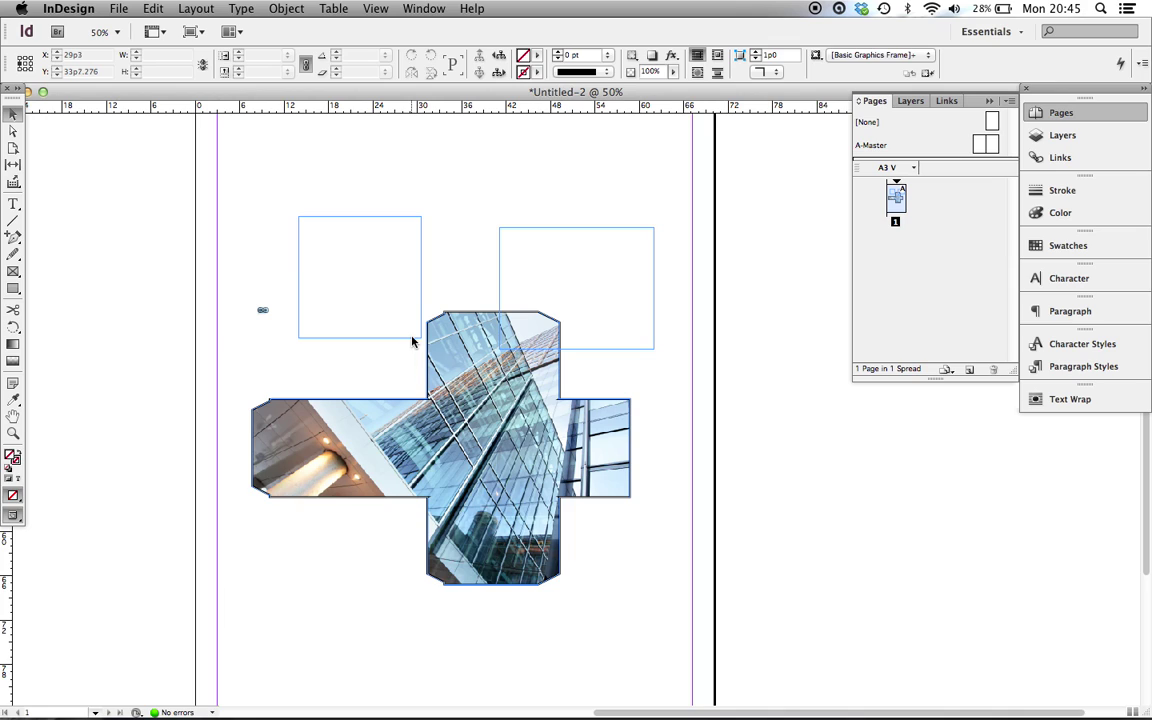
pyautogui.moveTo(366, 196); pyautogui.dragTo(564, 258)
pyautogui.press('Delete')
pyautogui.press('super+minus')
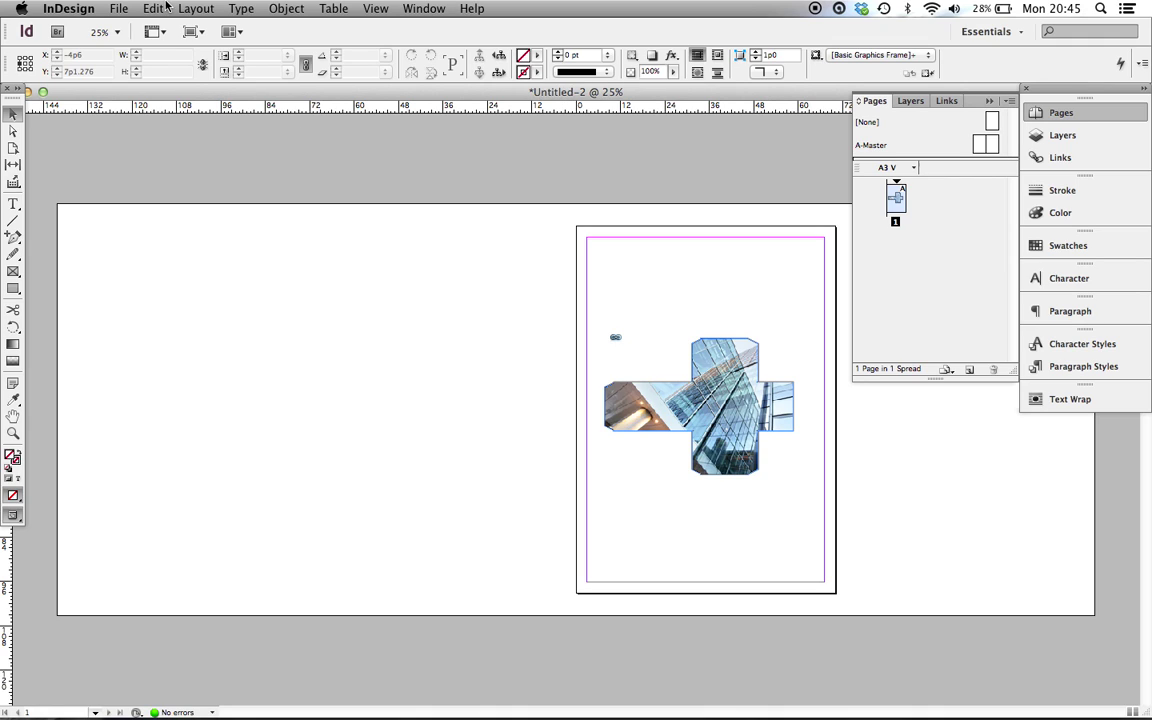
# - Open the File > Place dialog and cancel it without placing anything
pyautogui.click(118, 8)
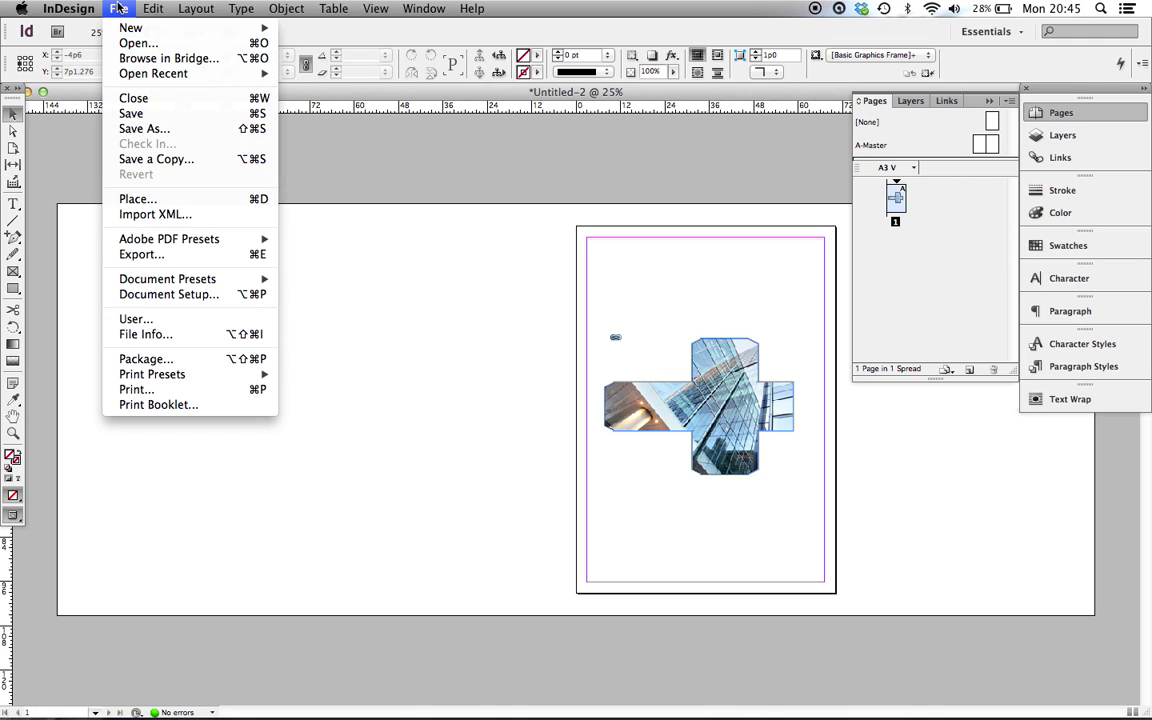
pyautogui.click(145, 199)
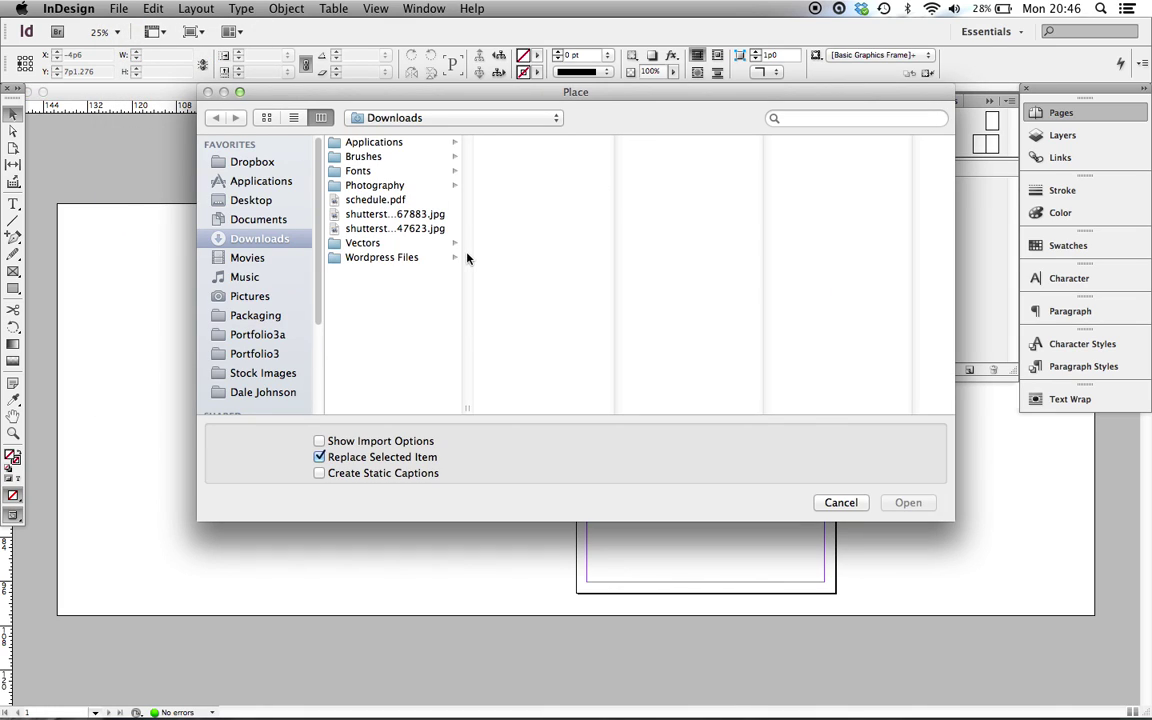
pyautogui.click(839, 501)
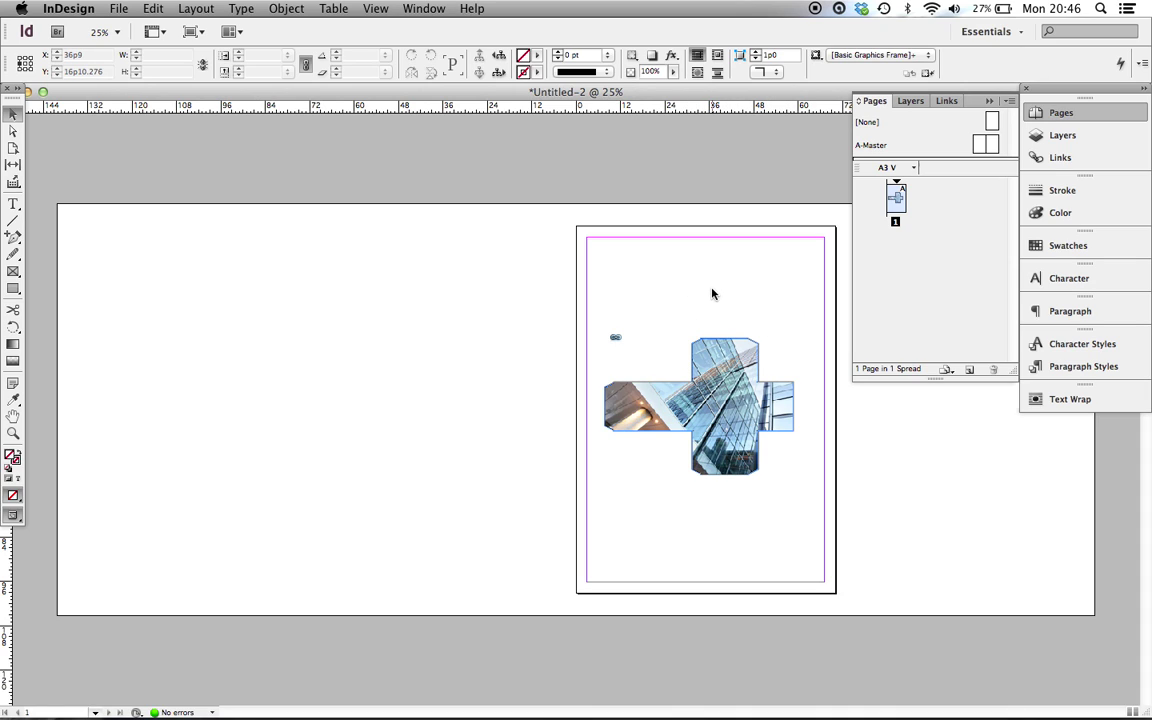
# - Export the document as 'packaging' to the Desktop
pyautogui.click(118, 8)
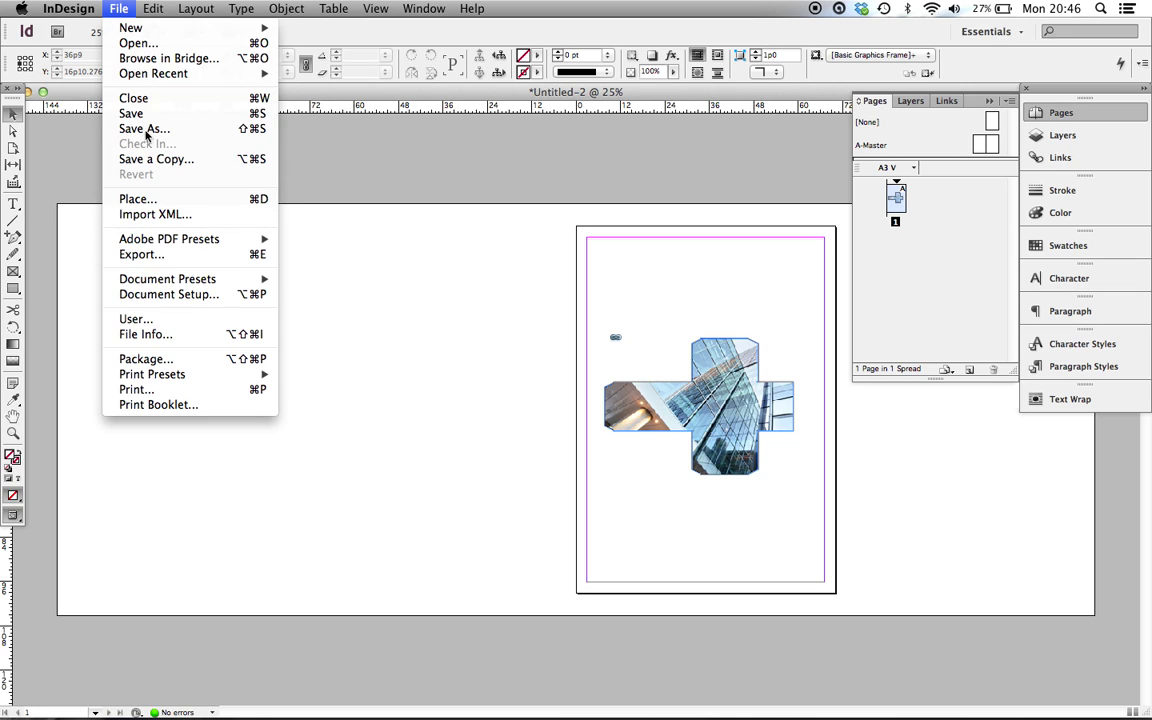
pyautogui.click(176, 258)
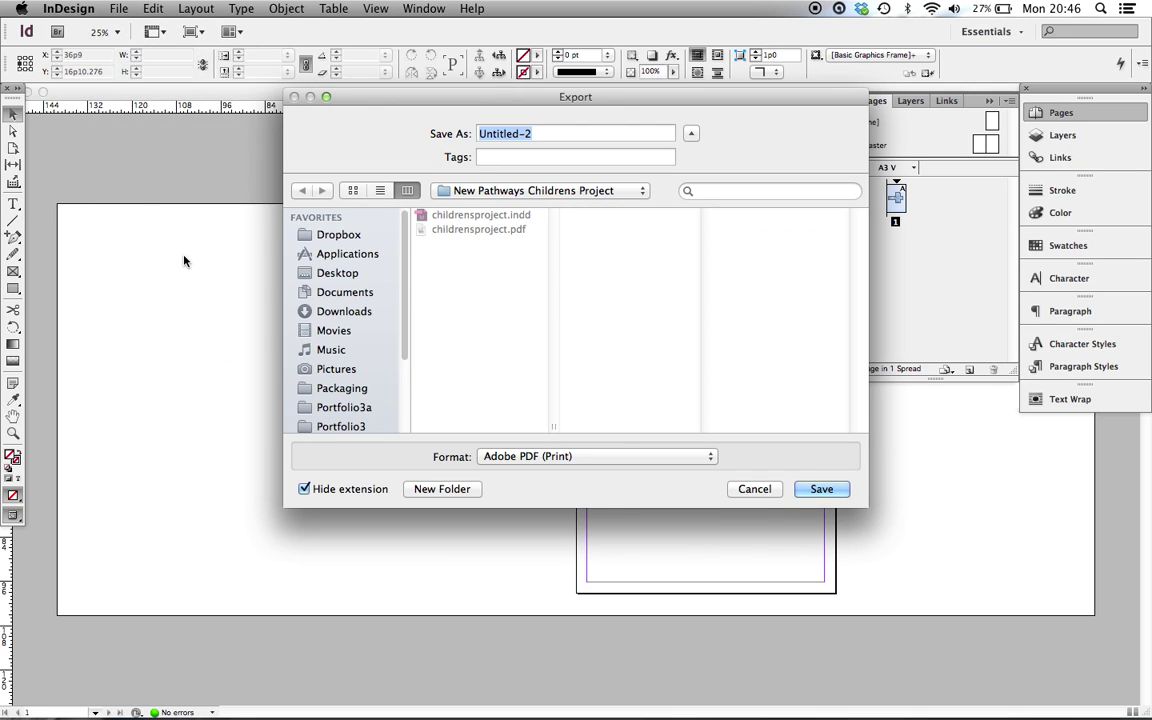
pyautogui.click(362, 272)
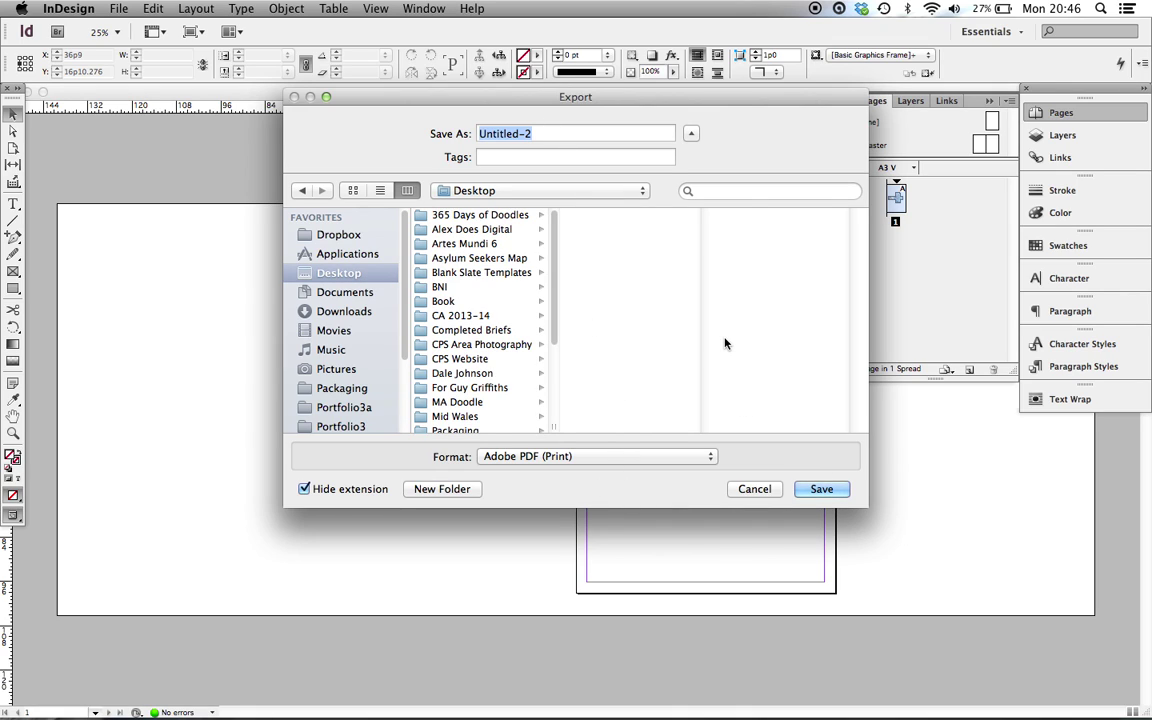
pyautogui.write('packaging')
pyautogui.click(803, 488)
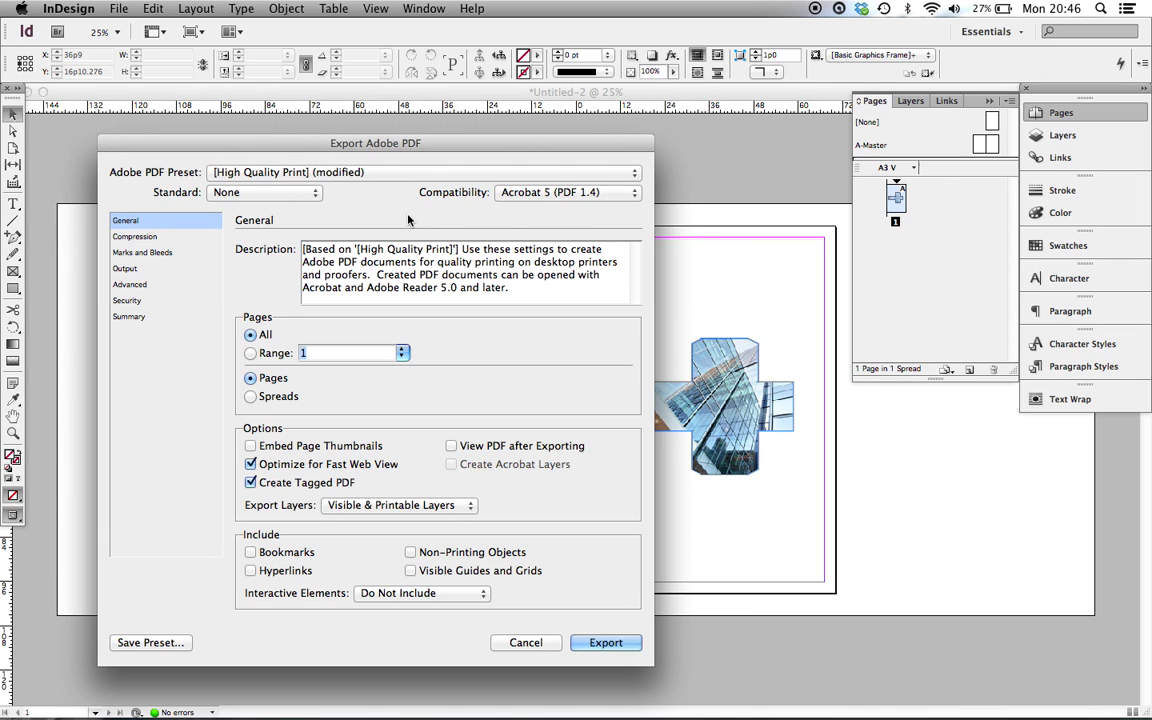
# - Review the Compression, Marks and Bleeds, and Summary settings, then export the High Quality Print PDF
pyautogui.click(150, 237)
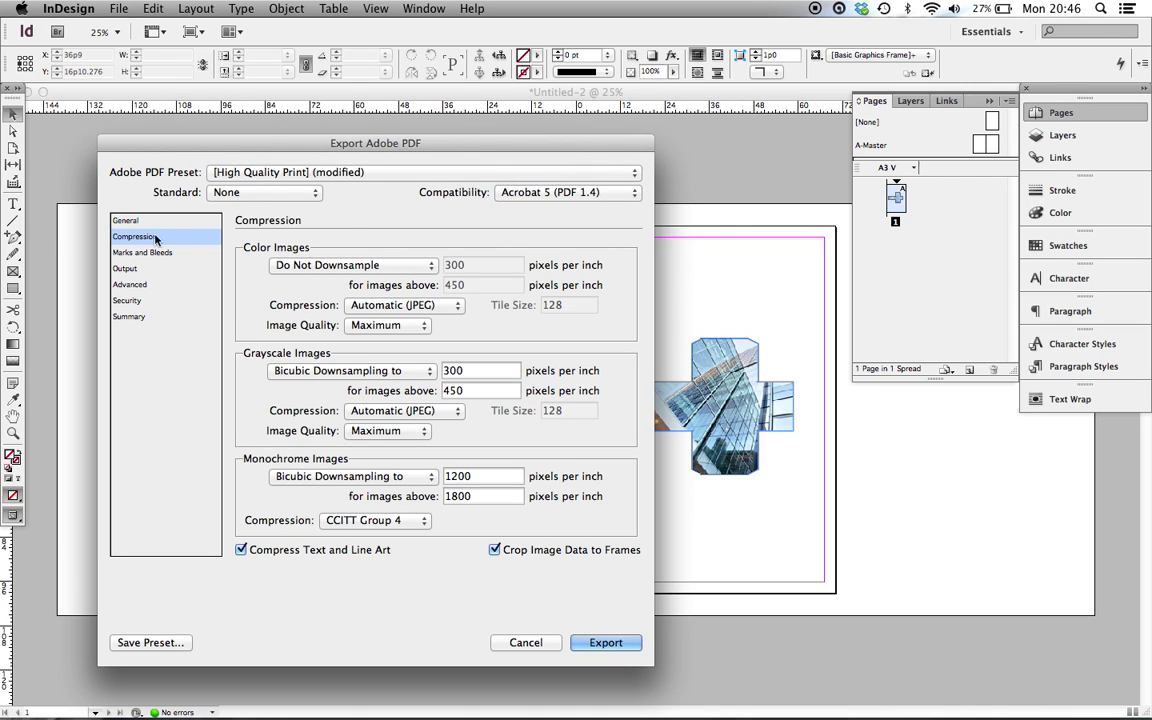
pyautogui.click(148, 254)
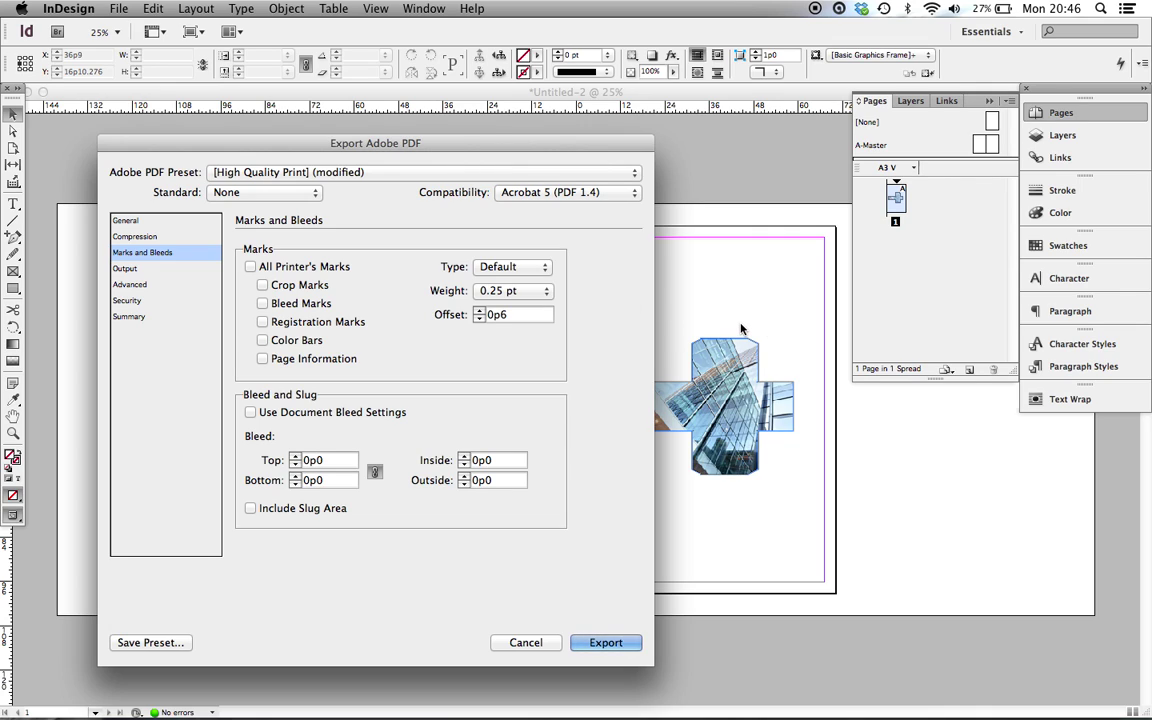
pyautogui.click(145, 316)
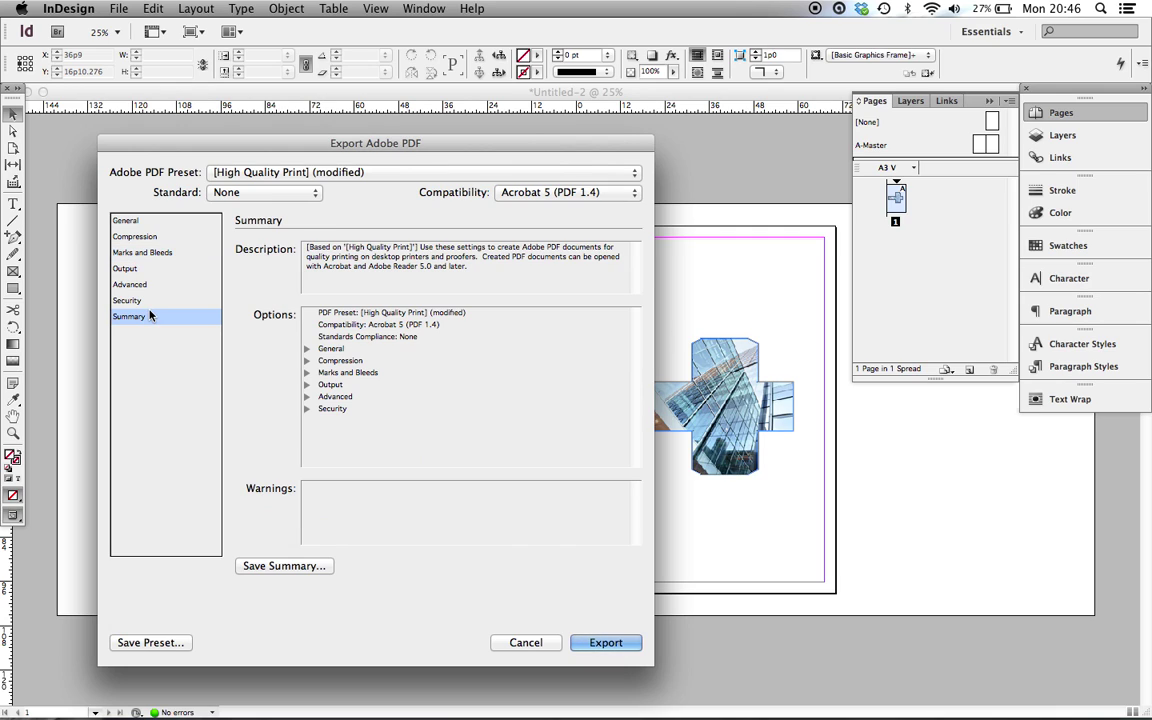
pyautogui.click(602, 643)
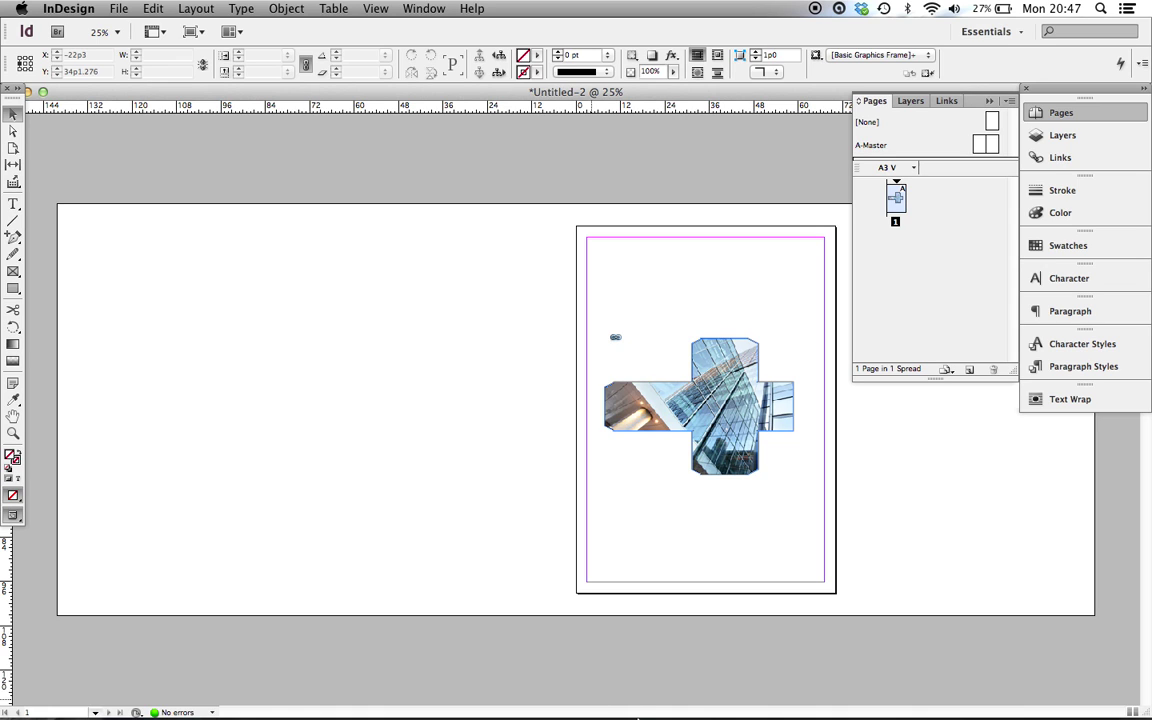
pyautogui.click(557, 690)
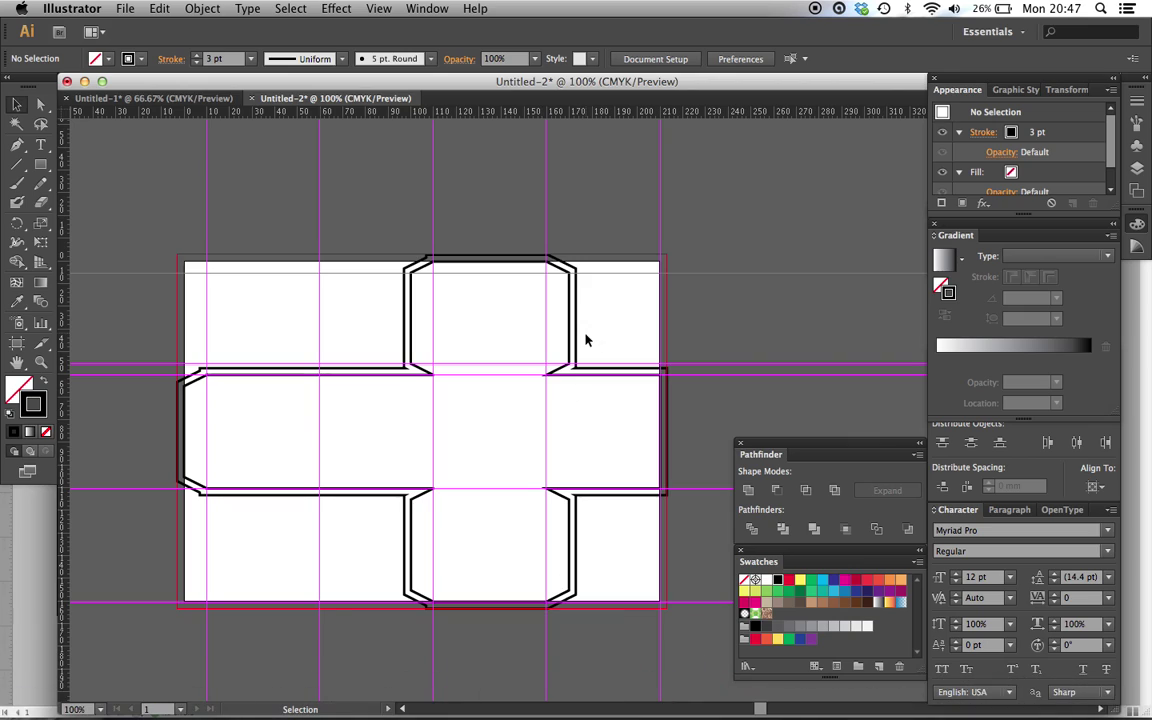